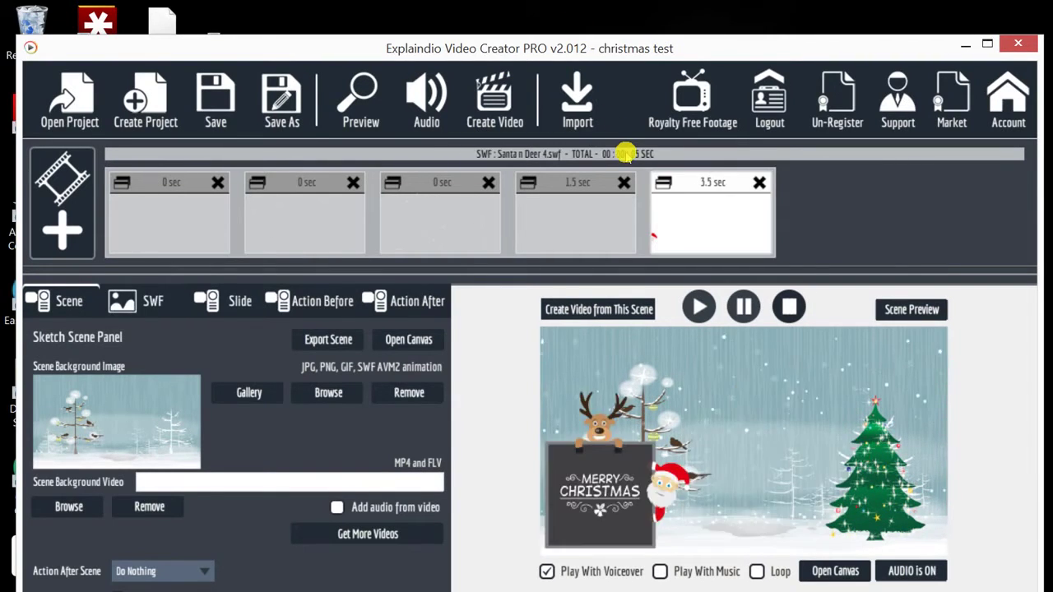
Step: Delete all five existing slides from the christmas test project's timeline
{"action": "key", "text": "Delete"}
{"action": "key", "text": "Delete"}
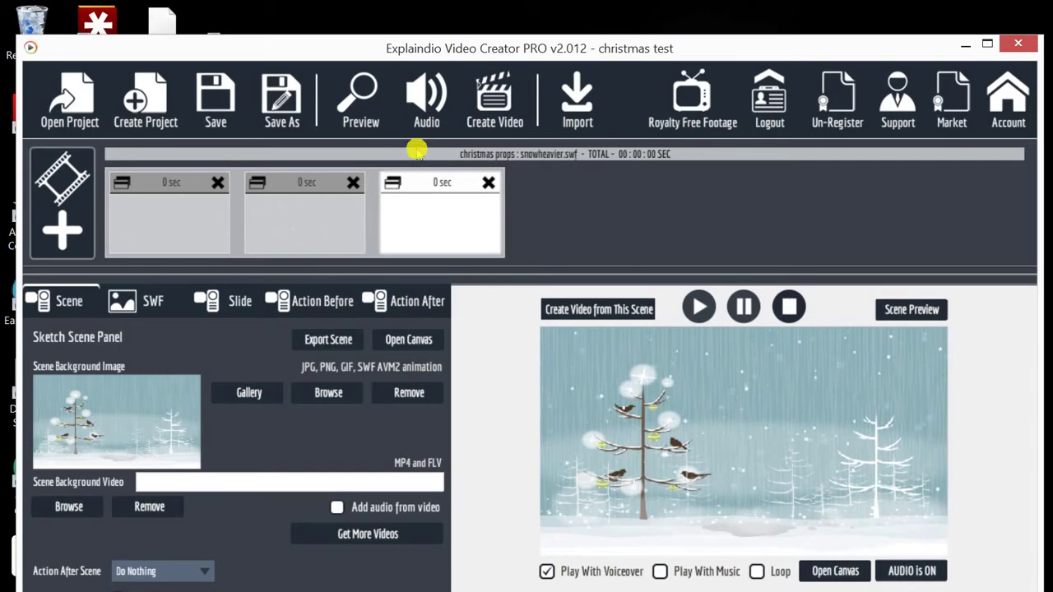
{"action": "key", "text": "Delete"}
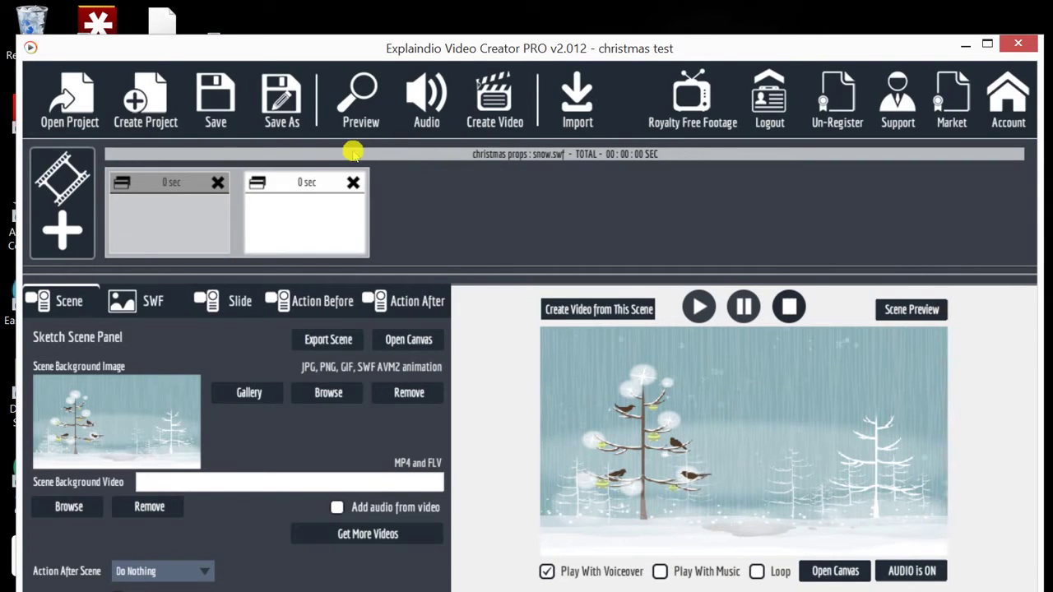
{"action": "key", "text": "Delete"}
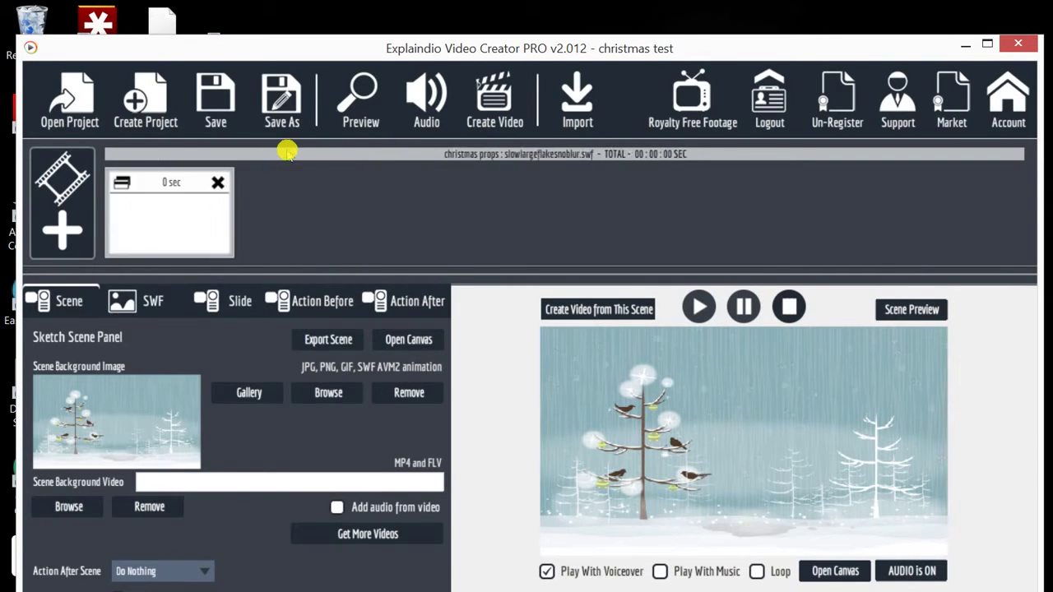
{"action": "key", "text": "Delete"}
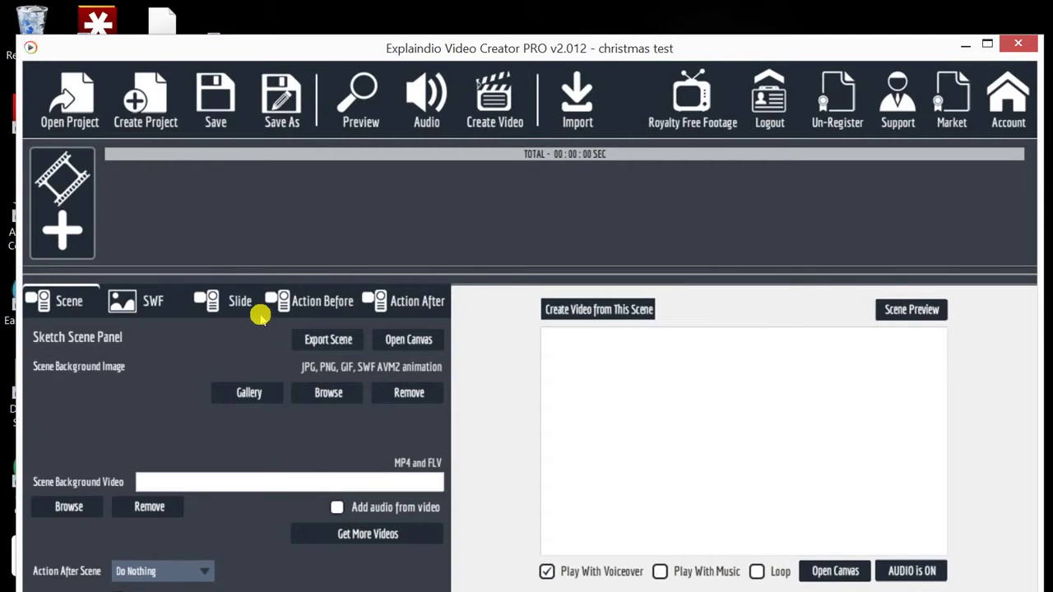
Step: Create a new scene and browse for an animation in christmas assetts > santa motion > christmas backgrounds > christmas props
{"action": "left_click", "coordinate": [64, 174]}
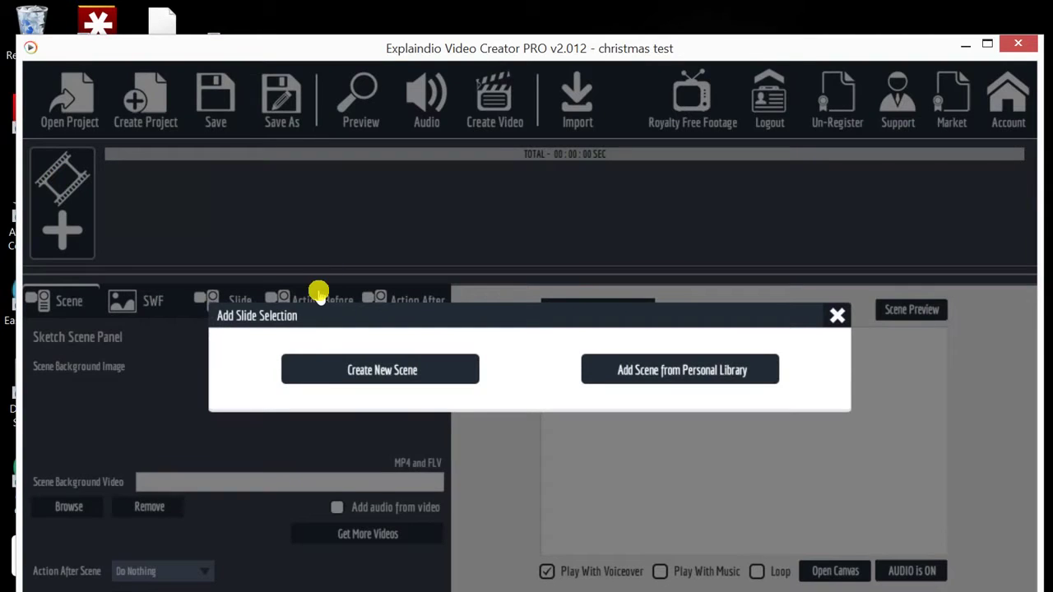
{"action": "left_click", "coordinate": [380, 368]}
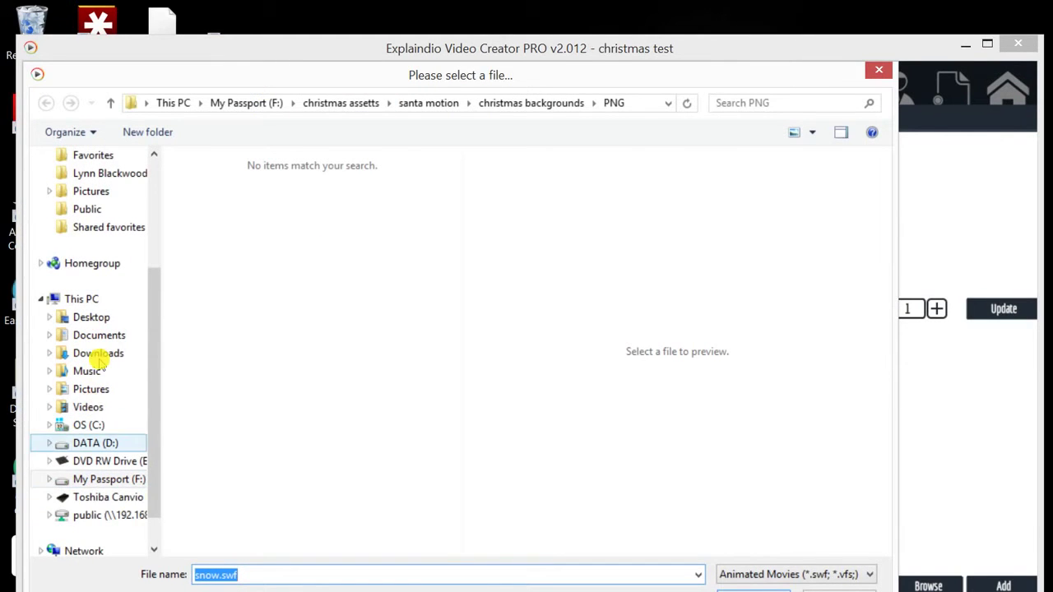
{"action": "left_click", "coordinate": [108, 479]}
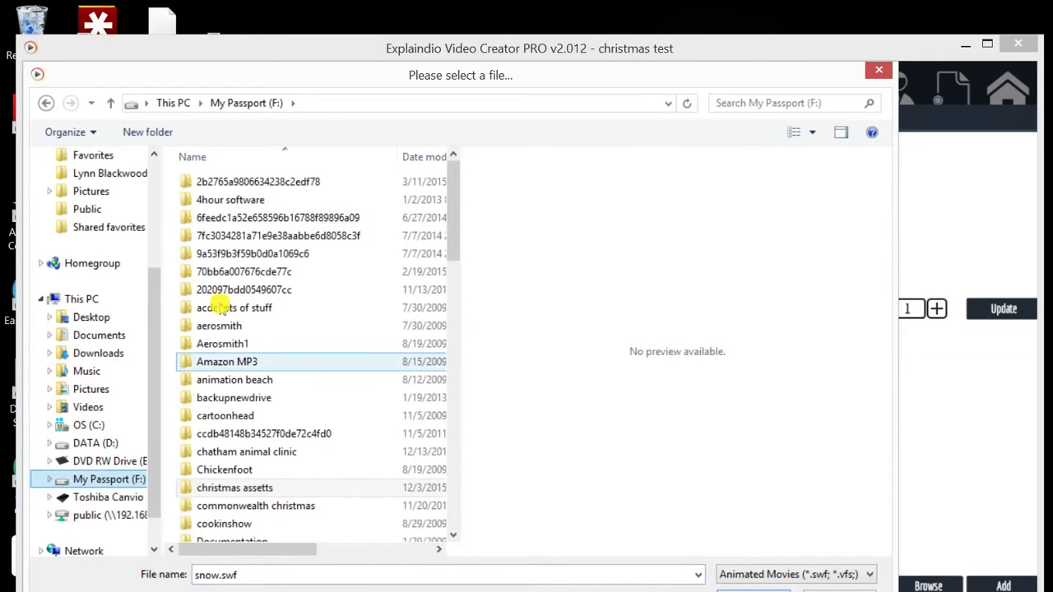
{"action": "key", "text": "Return"}
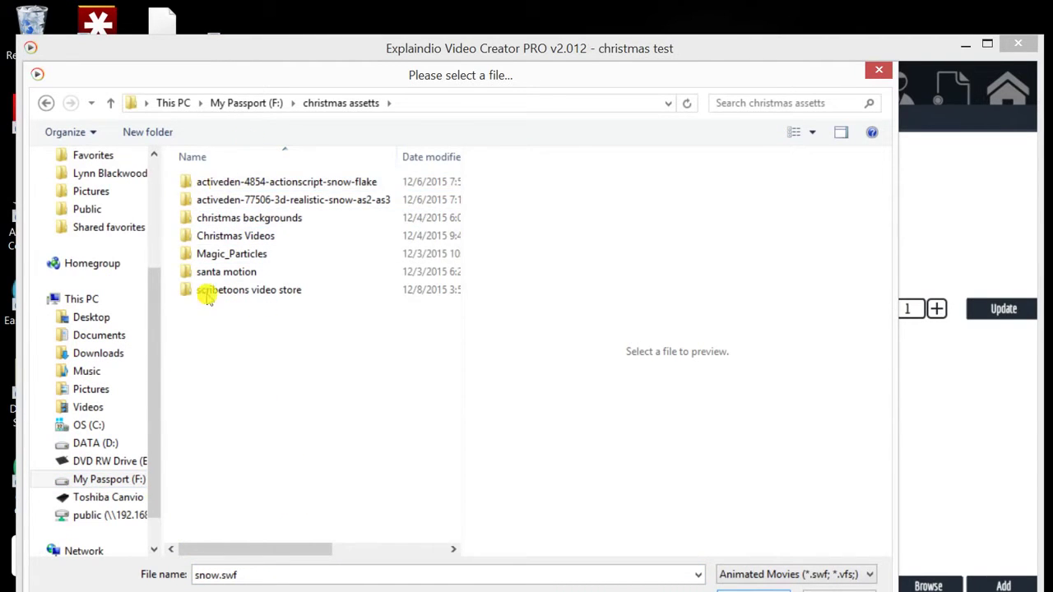
{"action": "key", "text": "s"}
{"action": "key", "text": "Return"}
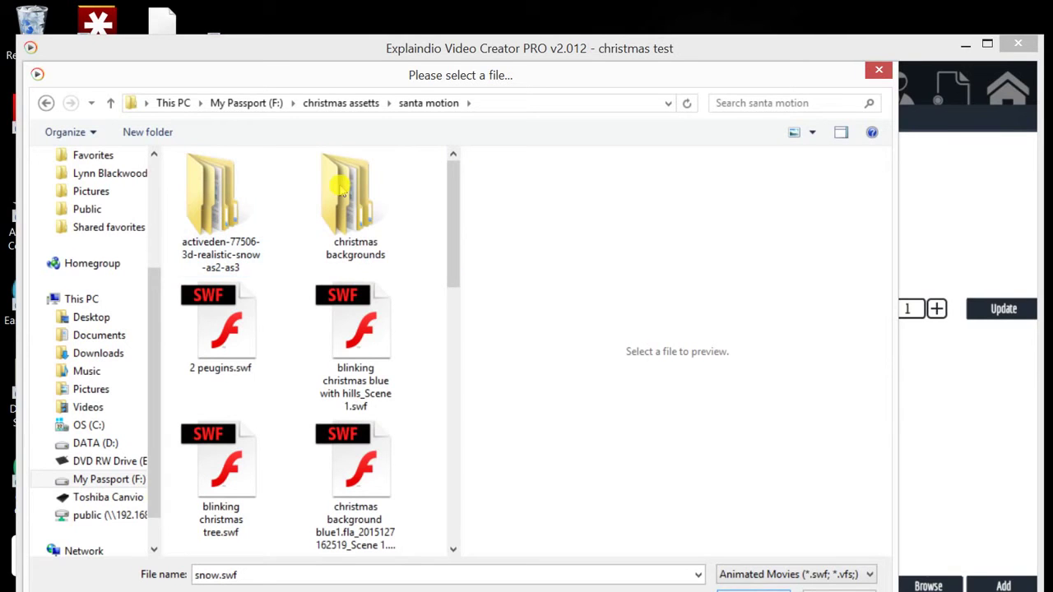
{"action": "key", "text": "c"}
{"action": "key", "text": "Return"}
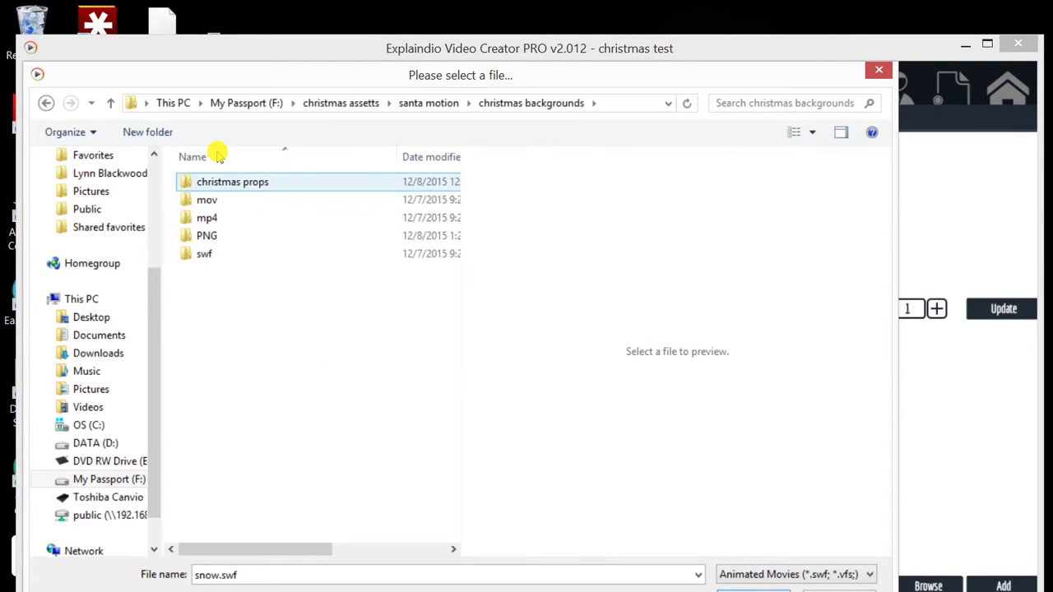
{"action": "key", "text": "c"}
{"action": "key", "text": "Return"}
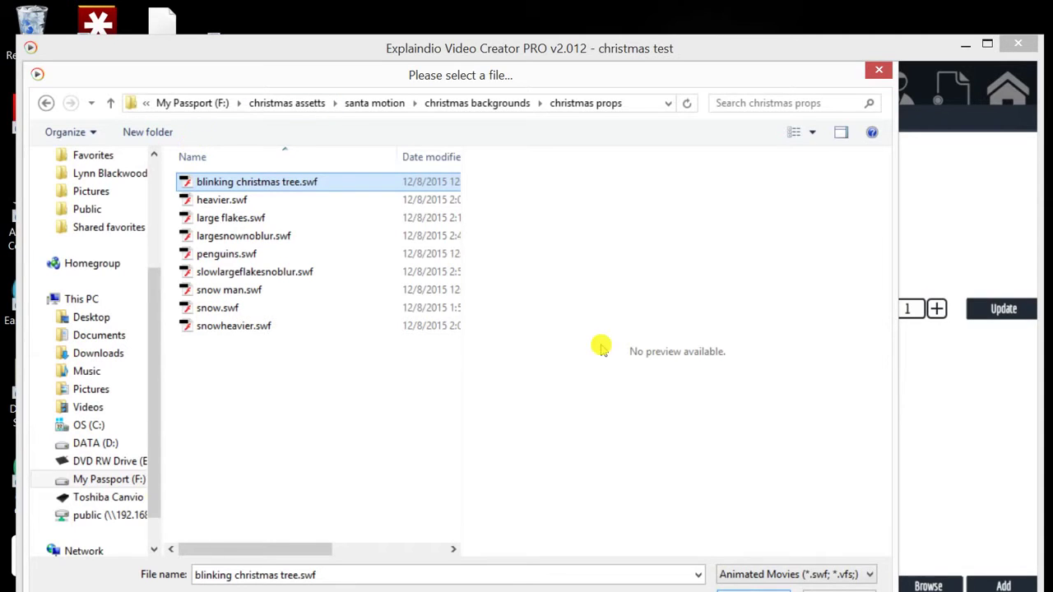
Step: Add blinking christmas tree.swf to the scene and move the tree slightly right and down on the canvas
{"action": "key", "text": "F2"}
{"action": "left_click", "coordinate": [255, 271]}
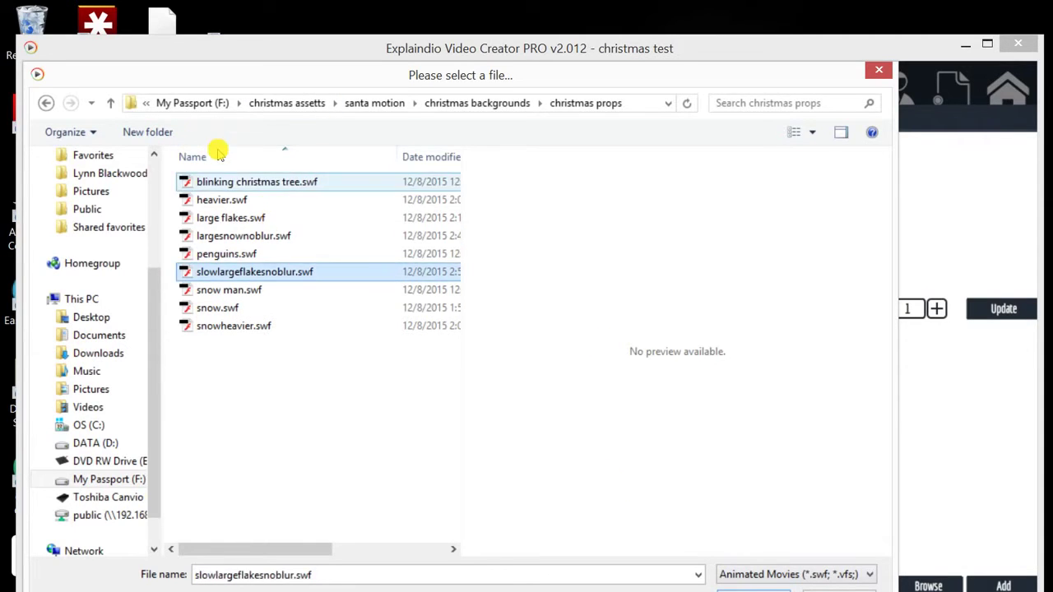
{"action": "left_click", "coordinate": [229, 182]}
{"action": "key", "text": "Return"}
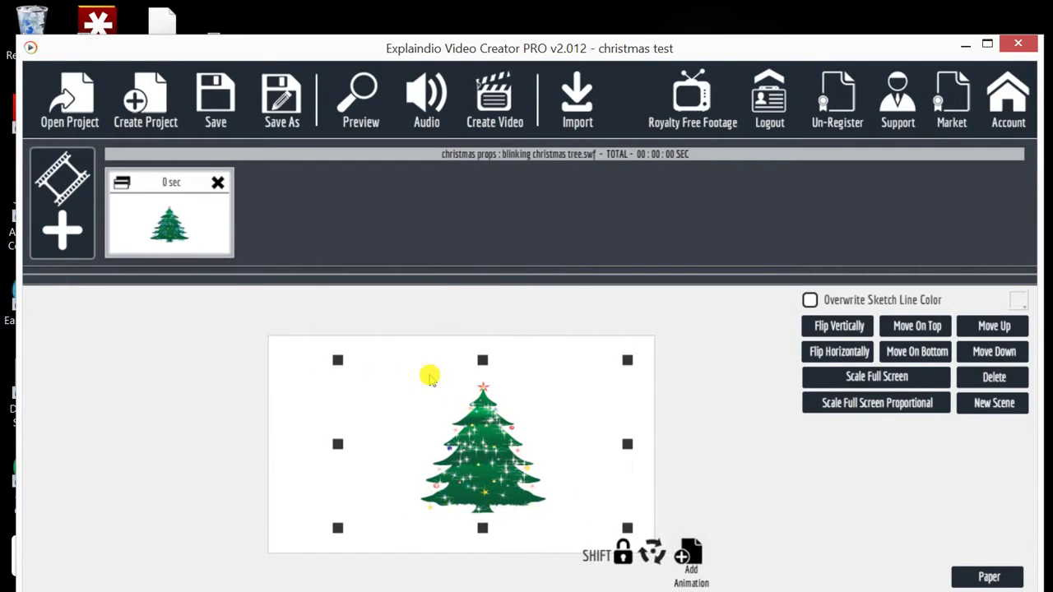
{"action": "mouse_move", "coordinate": [426, 384]}
{"action": "left_mouse_down"}
{"action": "mouse_move", "coordinate": [392, 378]}
{"action": "mouse_move", "coordinate": [412, 383]}
{"action": "left_mouse_up"}
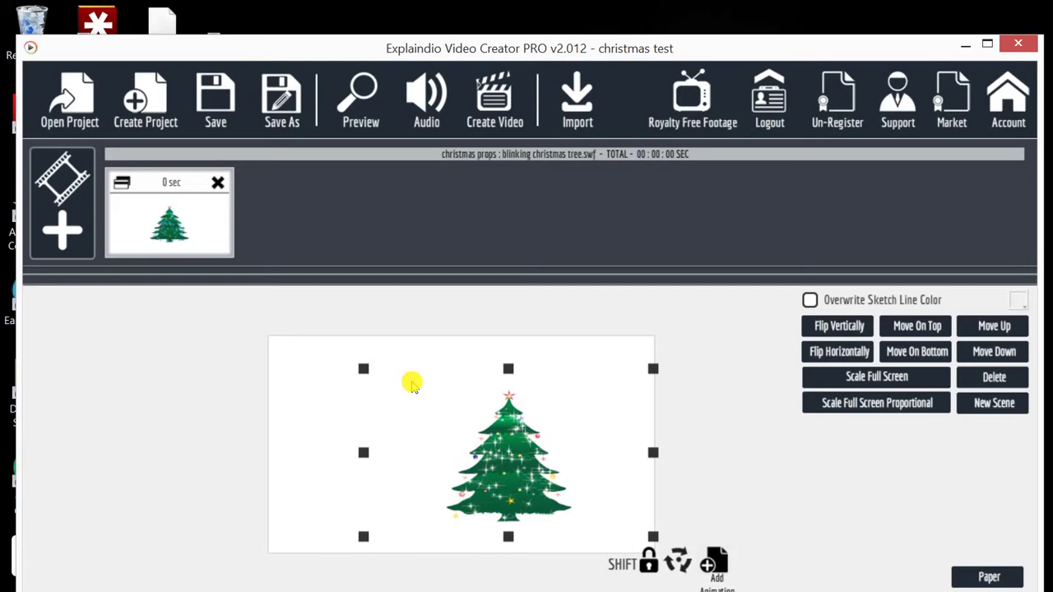
{"action": "left_click", "coordinate": [742, 510]}
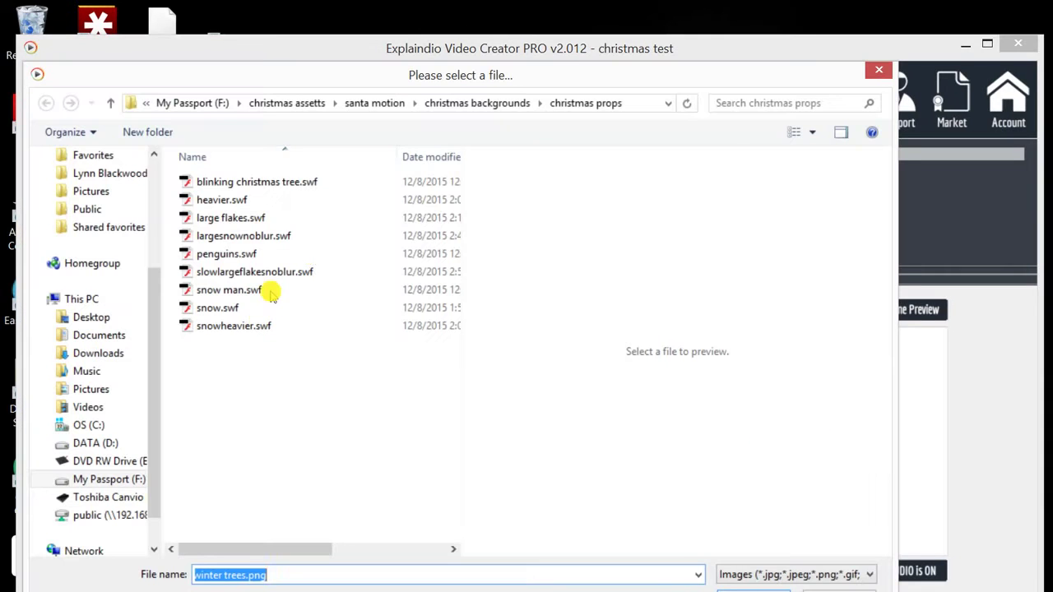
Step: Browse for a scene background in the swf folder inside santa motion > christmas backgrounds
{"action": "left_click", "coordinate": [330, 95]}
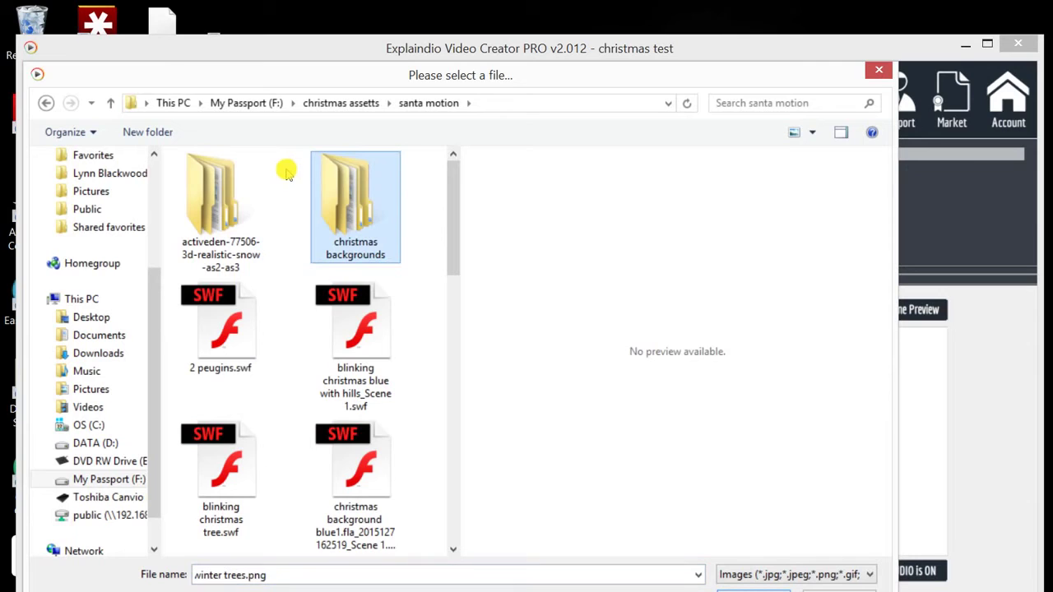
{"action": "key", "text": "Return"}
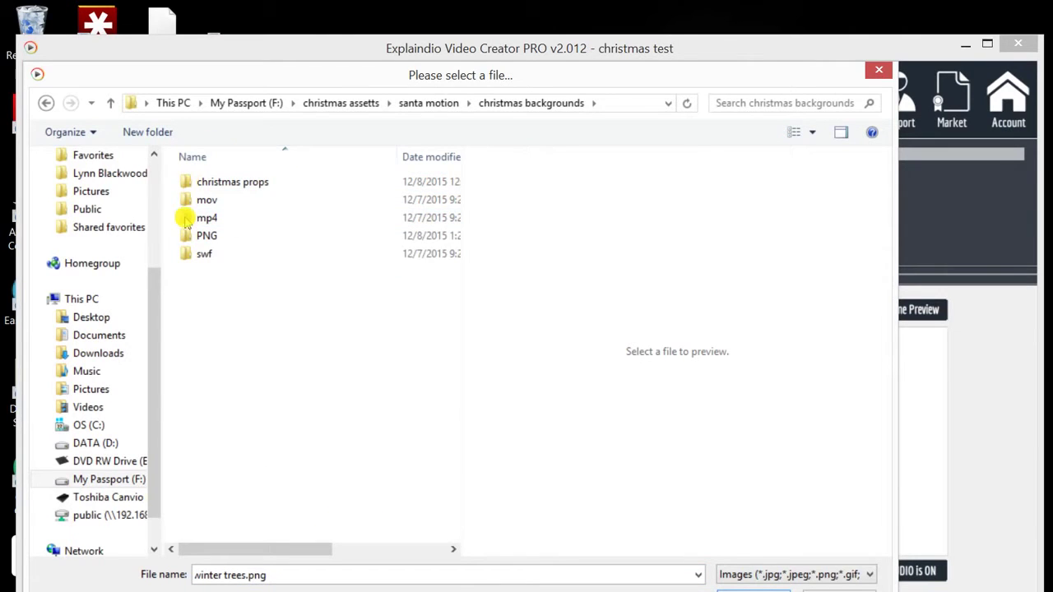
{"action": "key", "text": "m"}
{"action": "key", "text": "m"}
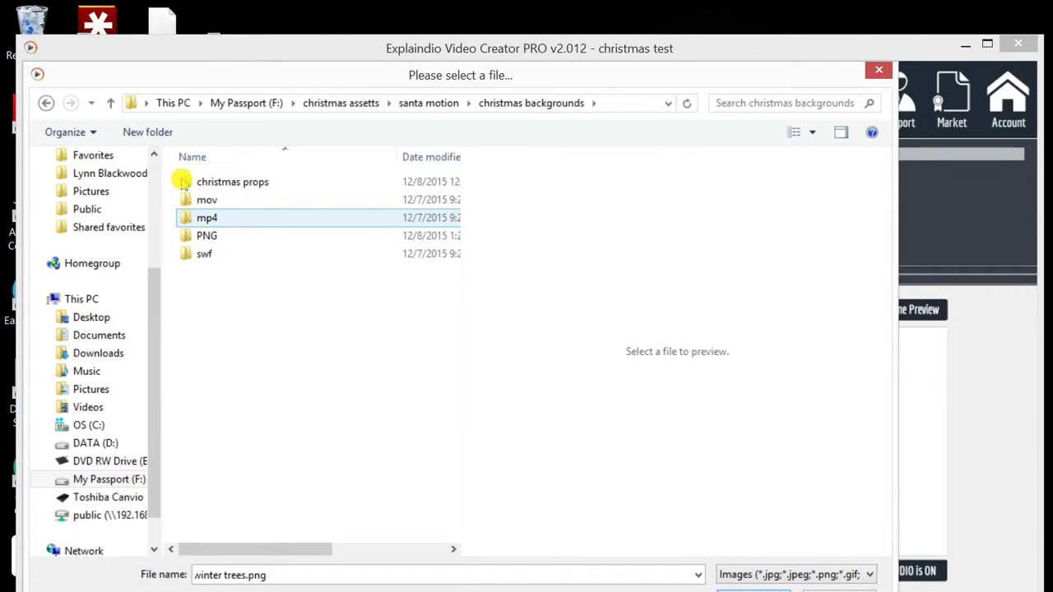
{"action": "key", "text": "Down"}
{"action": "key", "text": "m"}
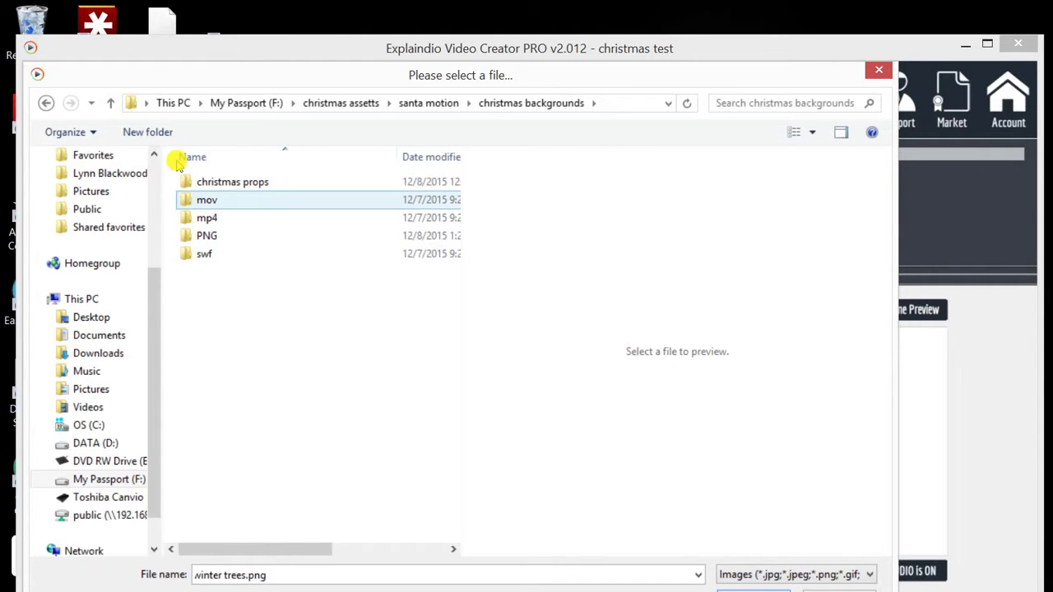
{"action": "key", "text": "p"}
{"action": "key", "text": "Down"}
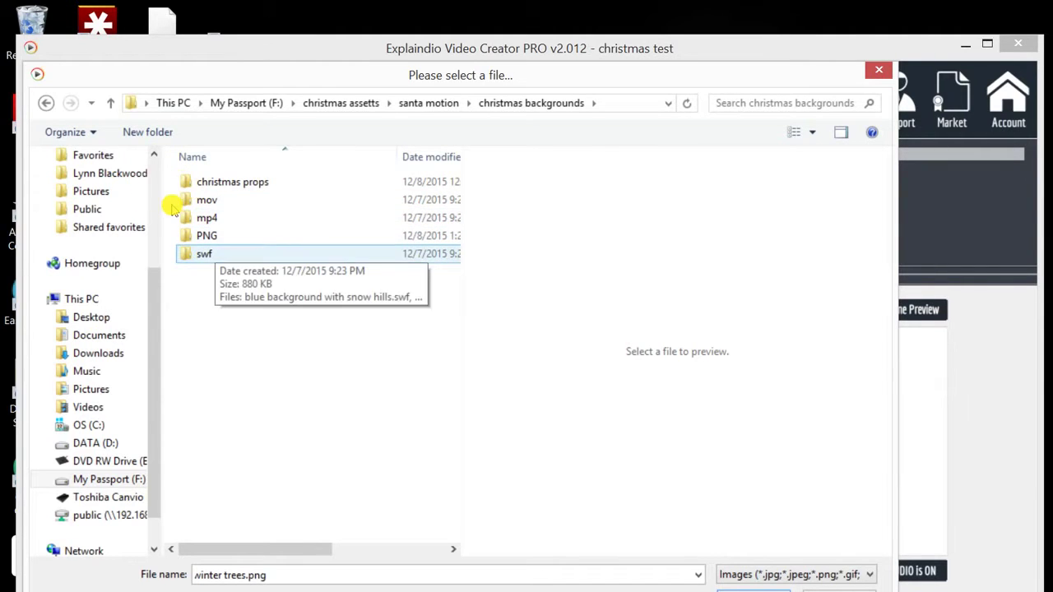
{"action": "key", "text": "Up"}
{"action": "key", "text": "Up"}
{"action": "key", "text": "Down"}
{"action": "key", "text": "Down"}
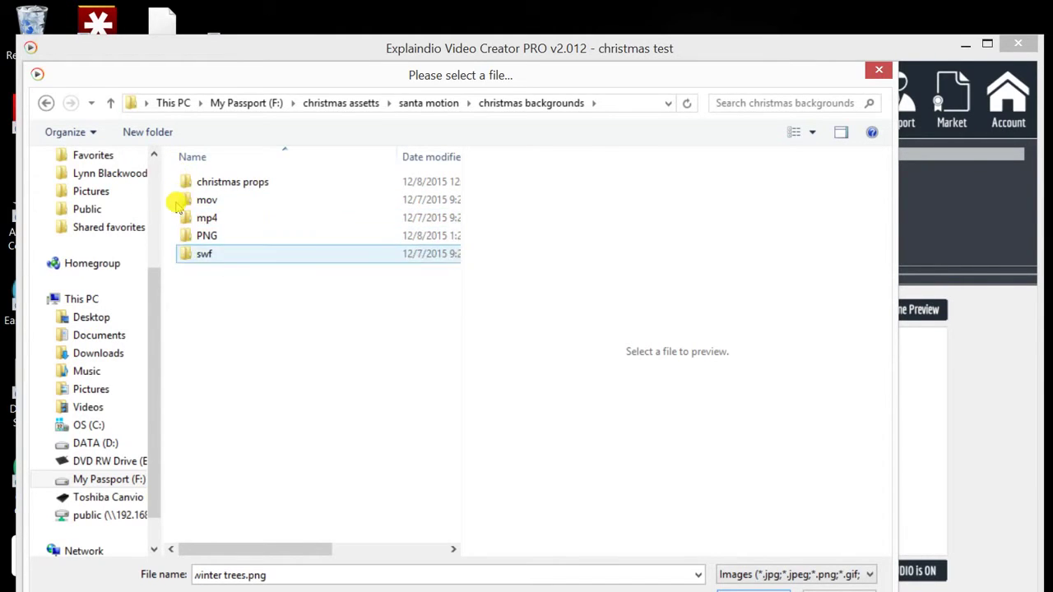
{"action": "key", "text": "Up"}
{"action": "key", "text": "Up"}
{"action": "key", "text": "Down"}
{"action": "key", "text": "Down"}
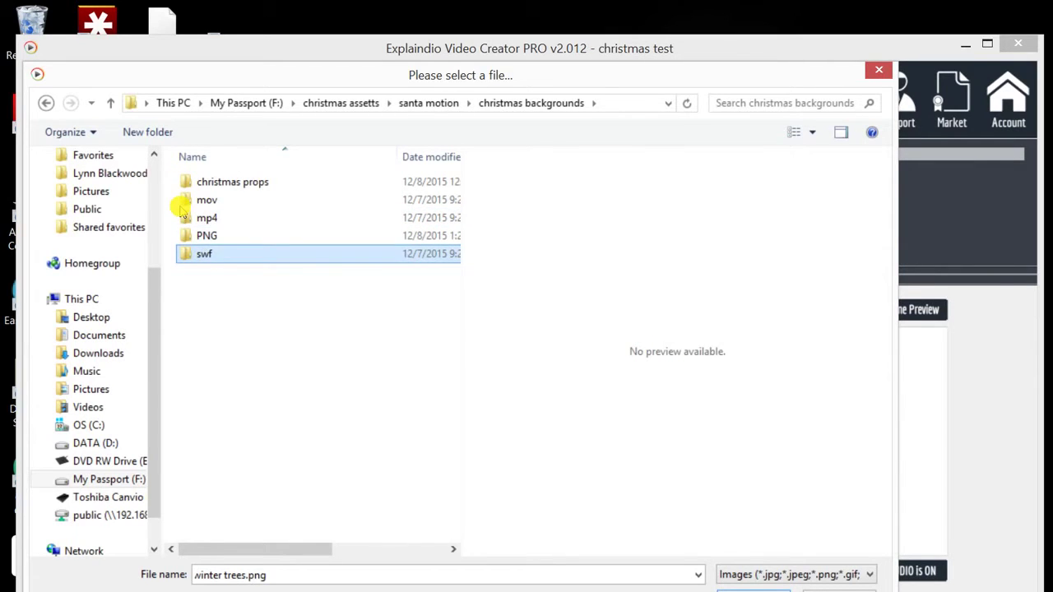
{"action": "key", "text": "Return"}
Step: Set blue background with snow hills.swf as the scene background
{"action": "key", "text": "Up"}
{"action": "key", "text": "Up"}
{"action": "key", "text": "Up"}
{"action": "key", "text": "Up"}
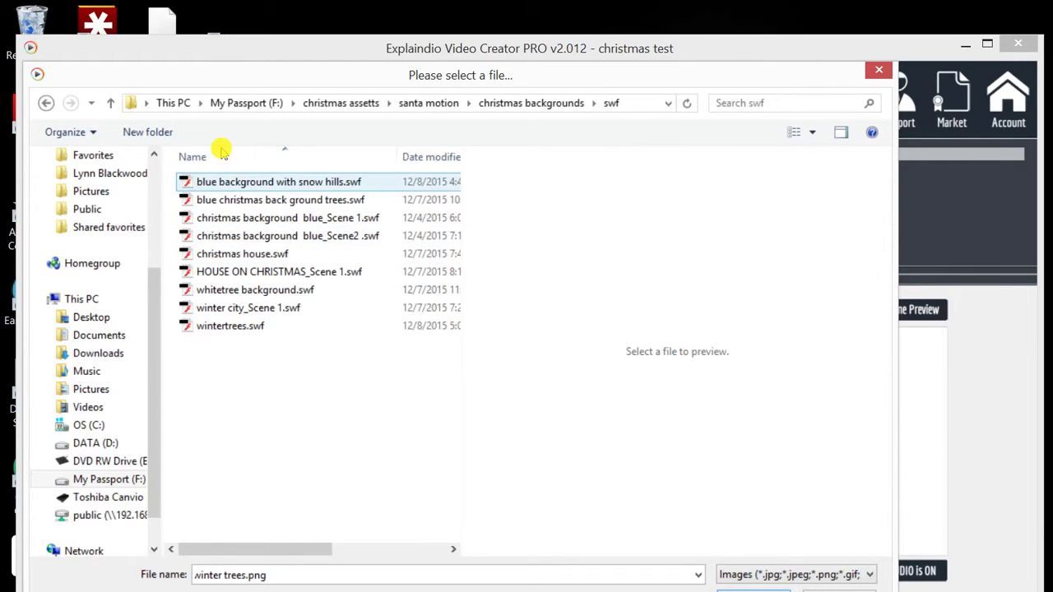
{"action": "left_click", "coordinate": [277, 184]}
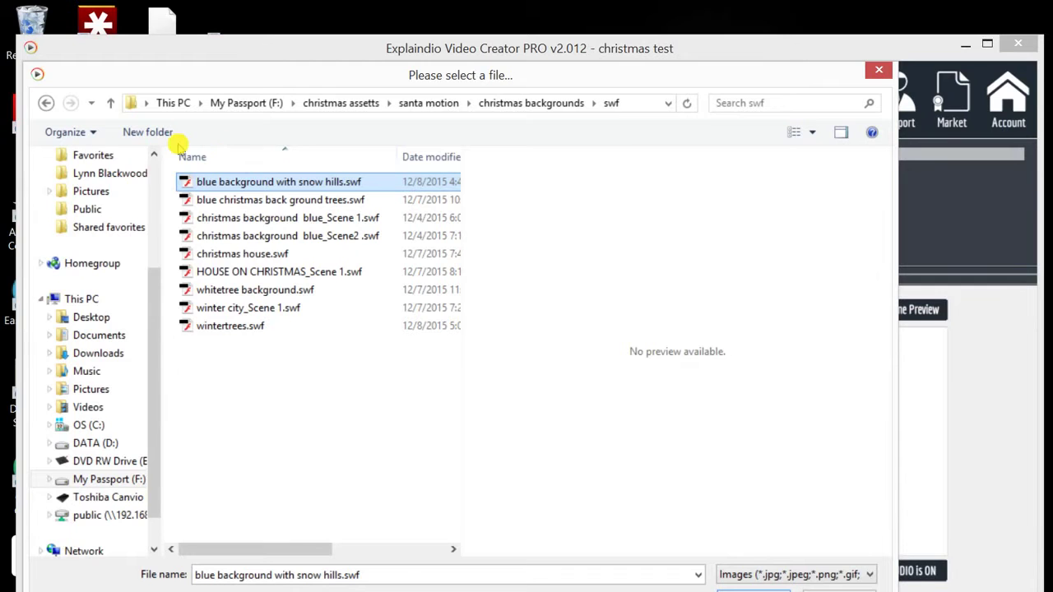
{"action": "key", "text": "Return"}
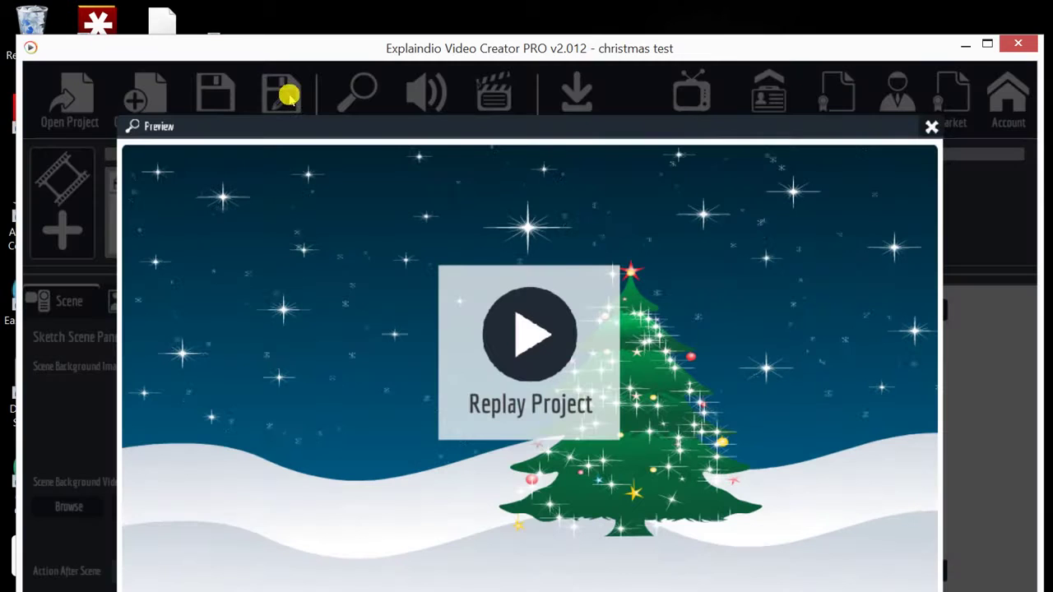
Step: Replay the project preview to check the blinking tree against the snow hills background, and close it
{"action": "left_click", "coordinate": [439, 276]}
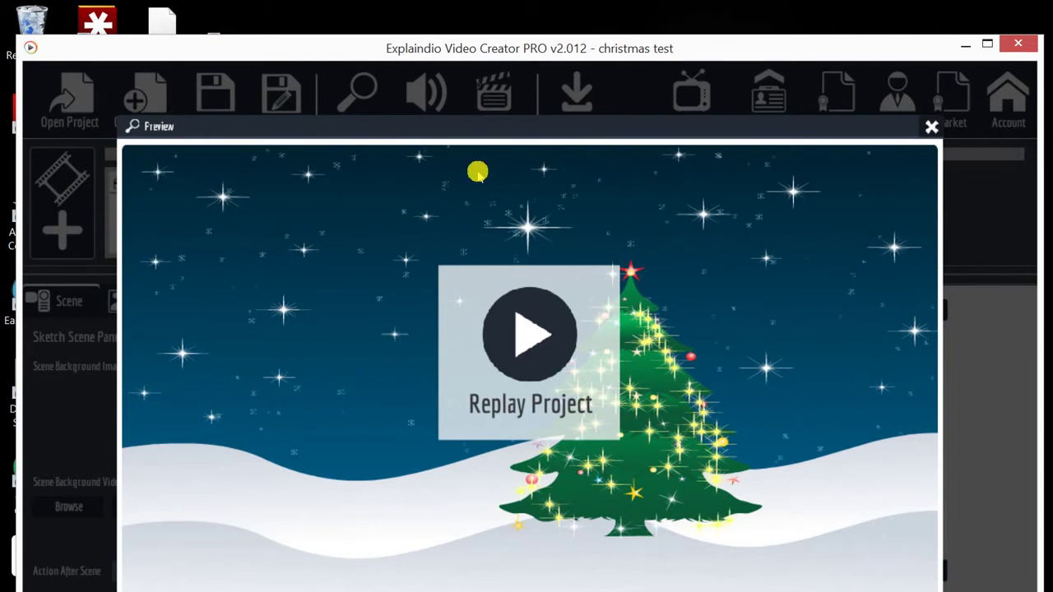
{"action": "left_click", "coordinate": [745, 103]}
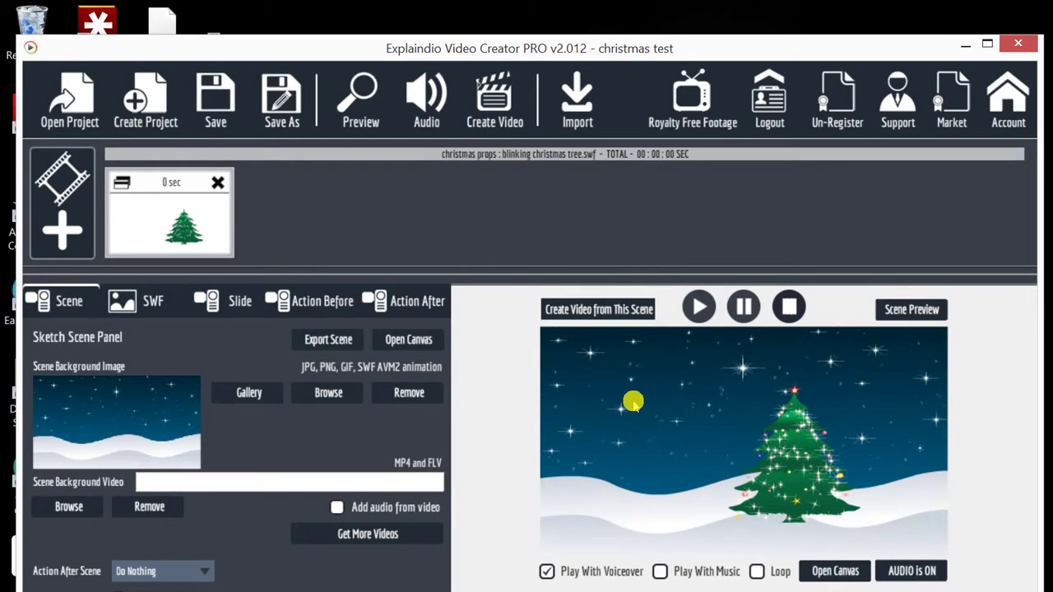
Step: Nudge the tree slightly on the canvas and add snow.swf from the christmas props folder, covering the full canvas
{"action": "left_click", "coordinate": [693, 455]}
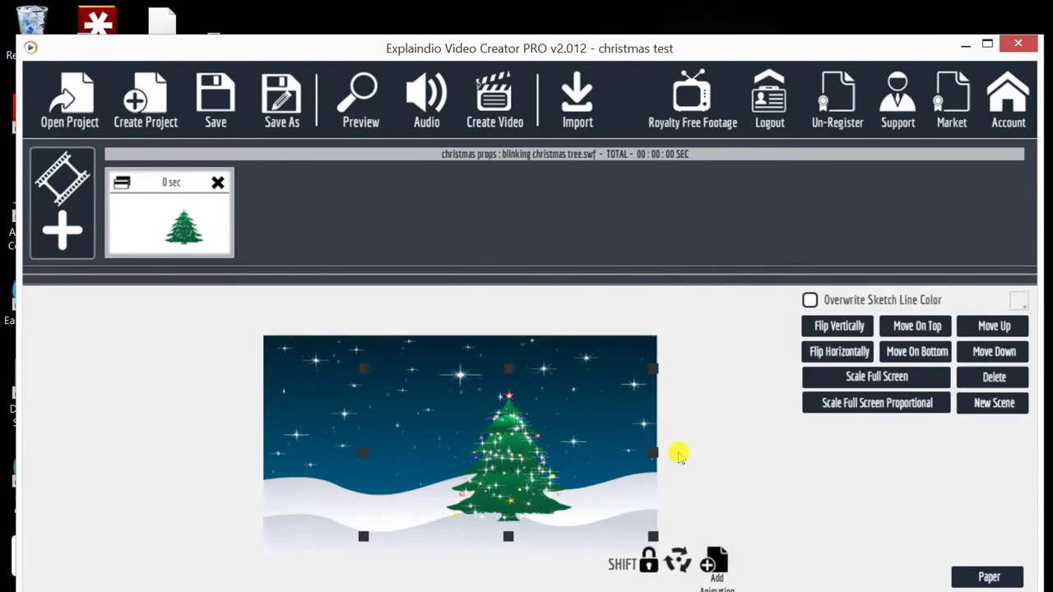
{"action": "left_click_drag", "start_coordinate": [410, 354], "coordinate": [415, 359]}
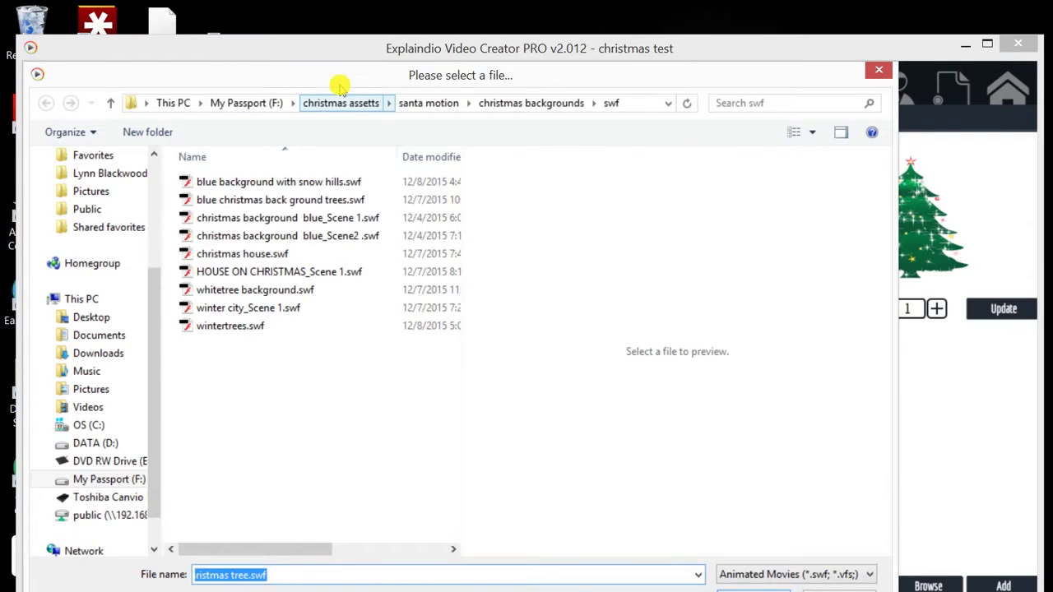
{"action": "left_click", "coordinate": [429, 102]}
{"action": "double_click", "coordinate": [358, 207]}
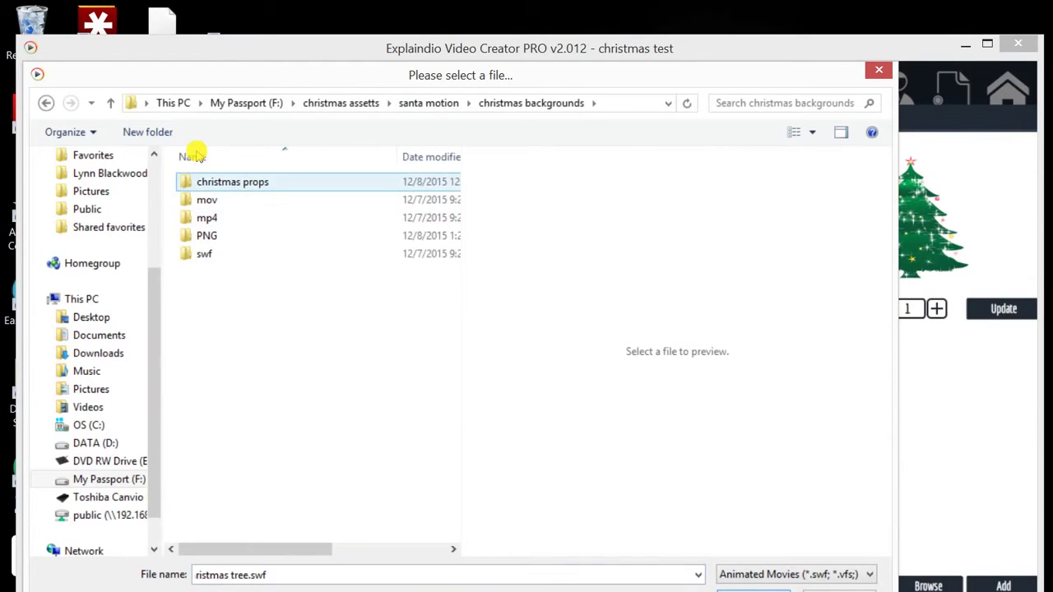
{"action": "double_click", "coordinate": [191, 176]}
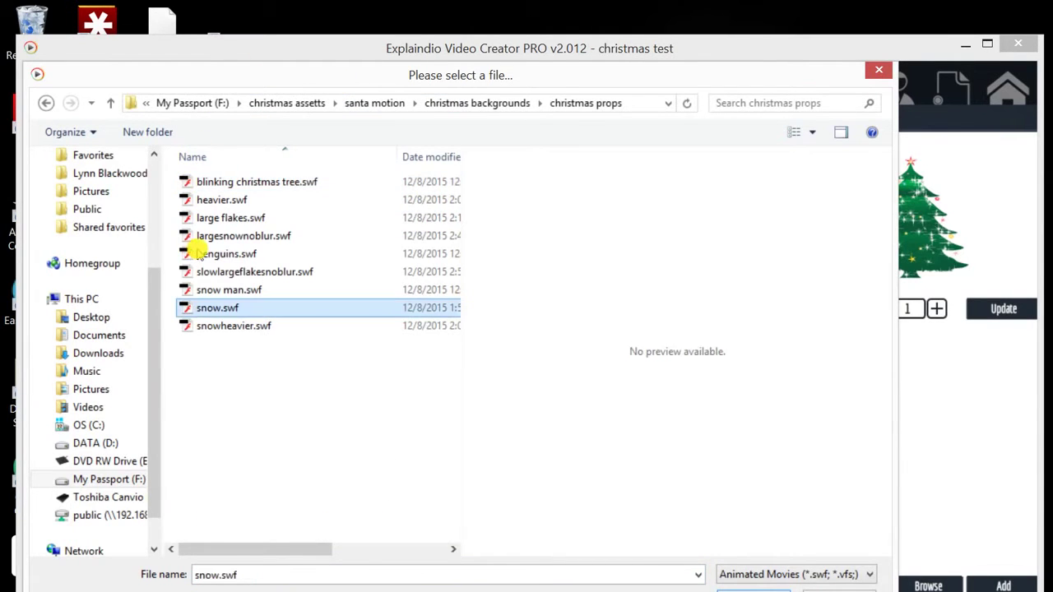
{"action": "key", "text": "Return"}
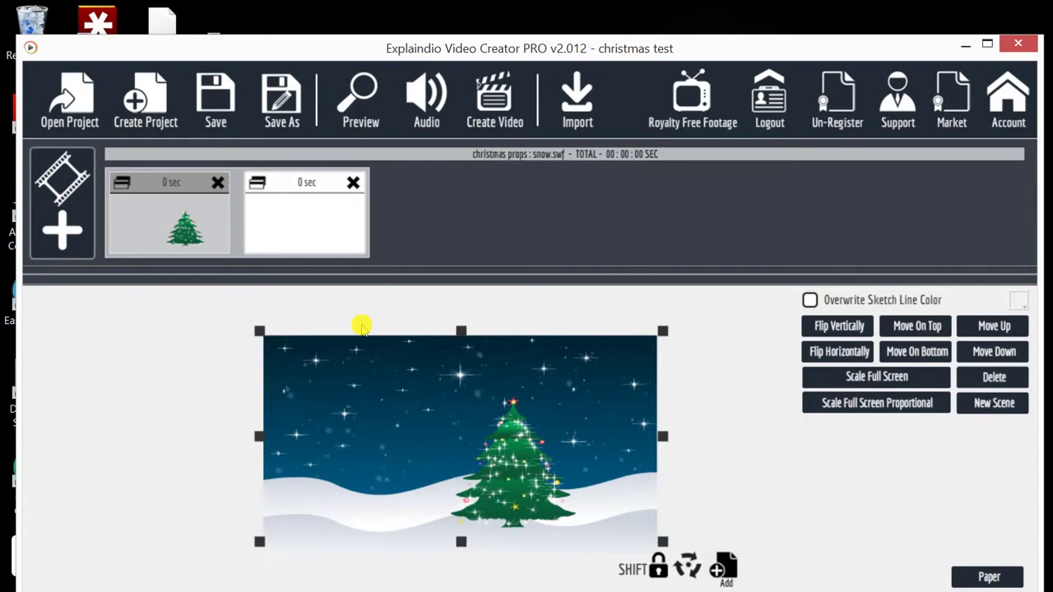
{"action": "left_click", "coordinate": [733, 506]}
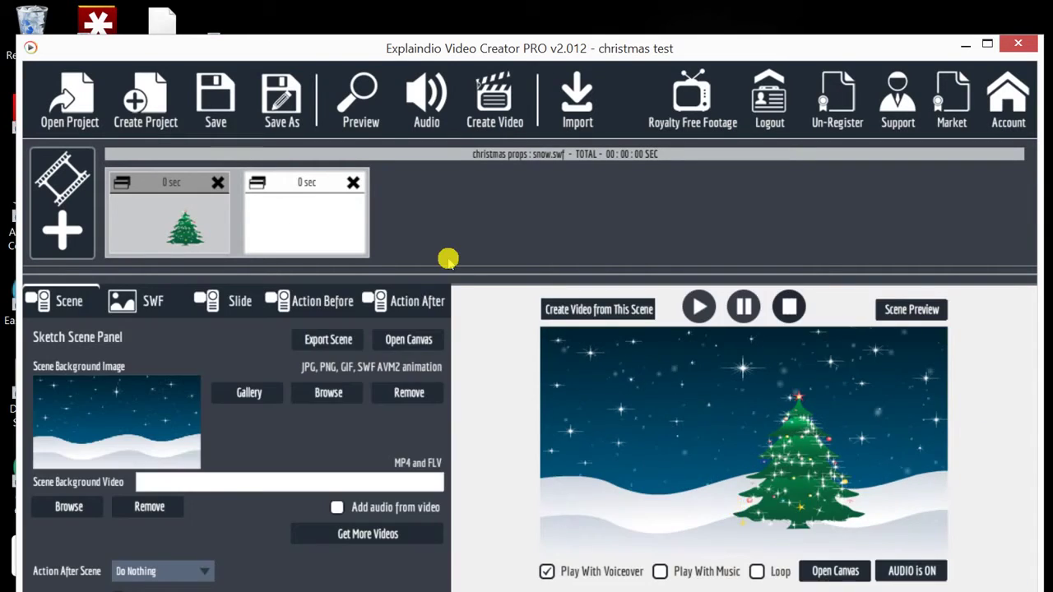
Step: Preview the project to check the falling snow over the tree scene, and close the preview
{"action": "left_click", "coordinate": [320, 95]}
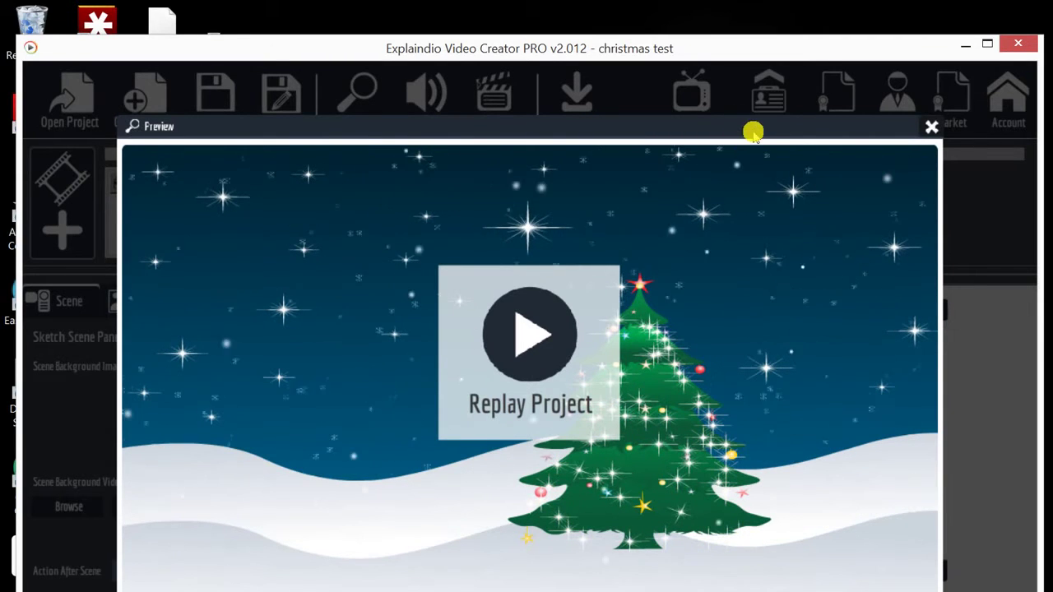
{"action": "left_click", "coordinate": [745, 102]}
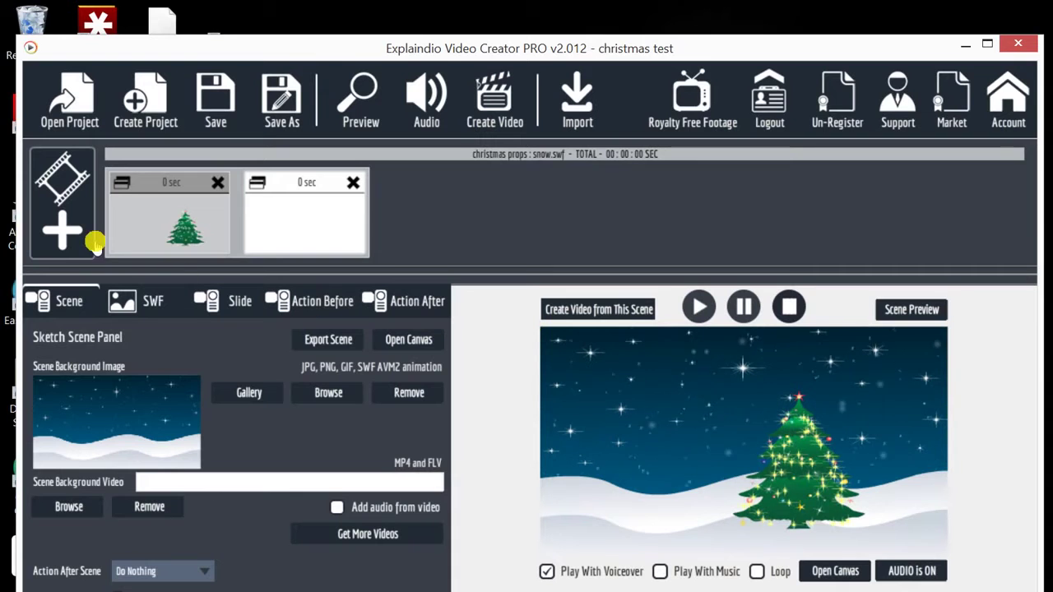
Step: Set blue christmas back ground trees.swf from the christmas backgrounds swf folder as the scene background
{"action": "left_click", "coordinate": [249, 392]}
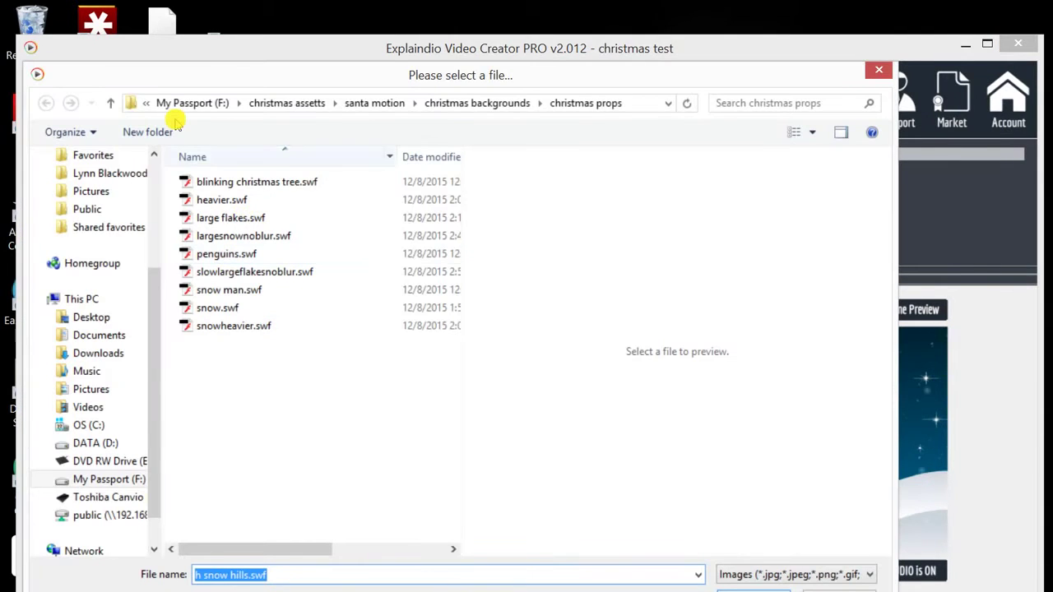
{"action": "left_click", "coordinate": [362, 103]}
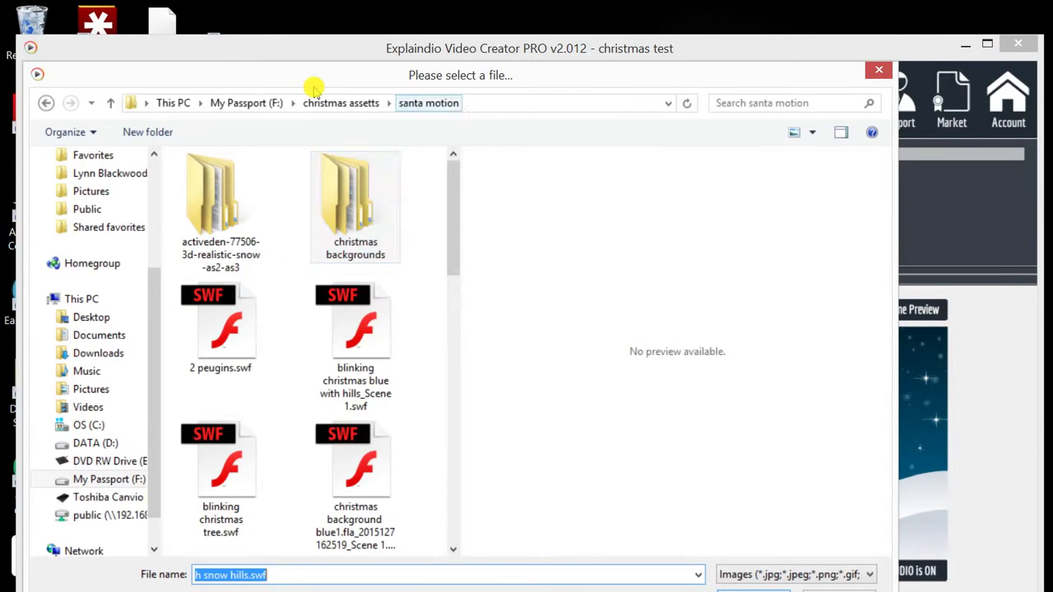
{"action": "double_click", "coordinate": [294, 177]}
{"action": "double_click", "coordinate": [204, 253]}
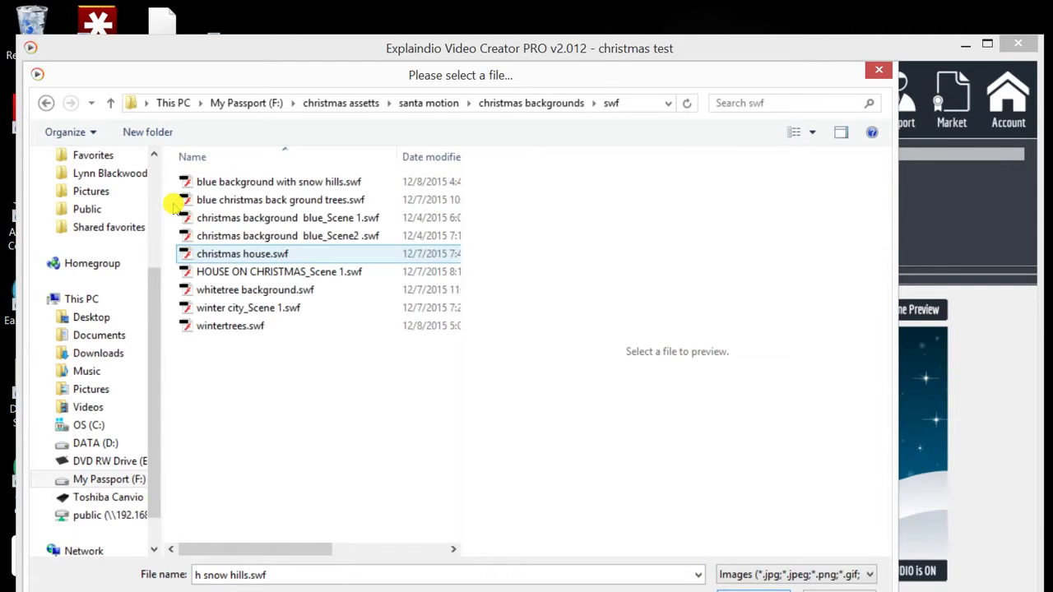
{"action": "key", "text": "Down"}
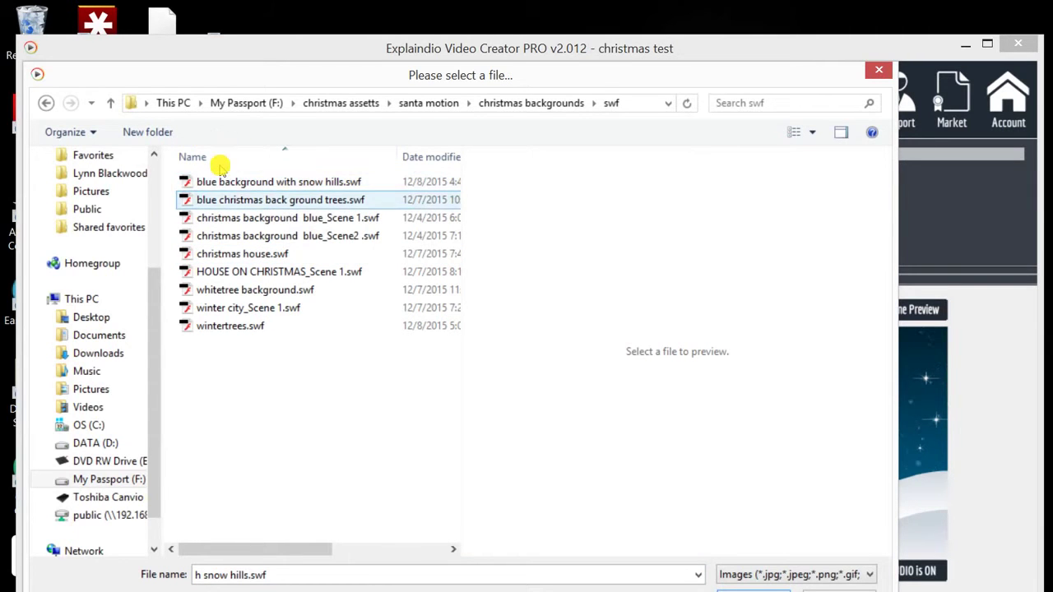
{"action": "key", "text": "Return"}
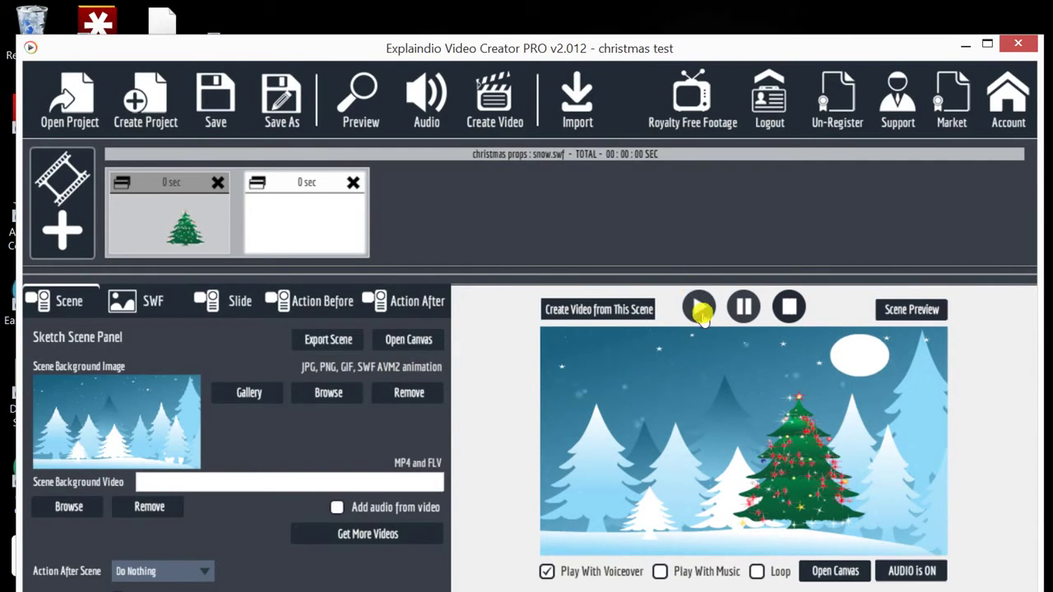
Step: Replace the scene background image with christmas house.swf from the christmas backgrounds swf folder
{"action": "left_click", "coordinate": [134, 207]}
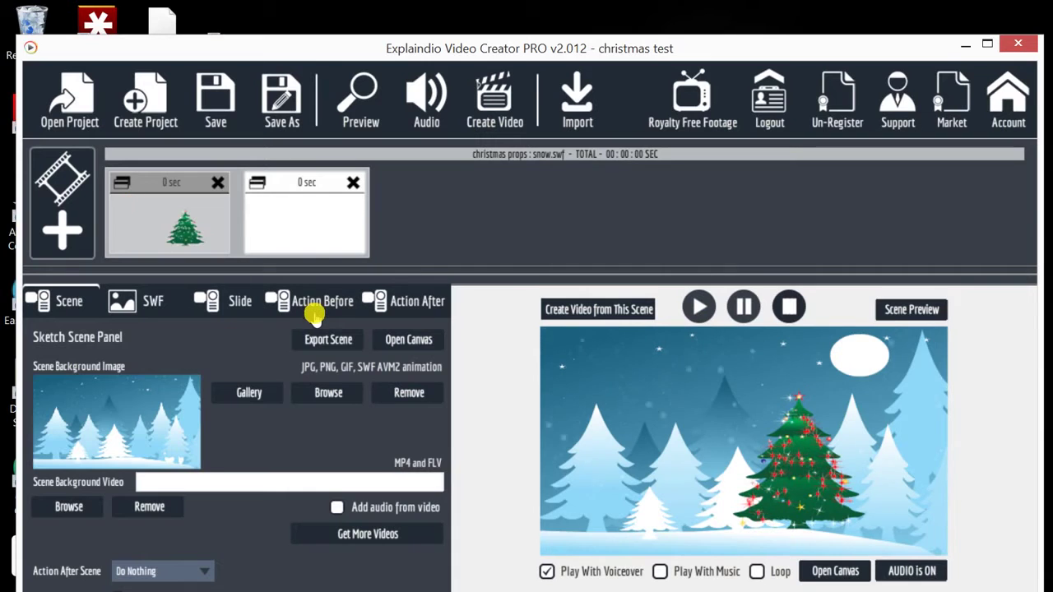
{"action": "left_click", "coordinate": [328, 393]}
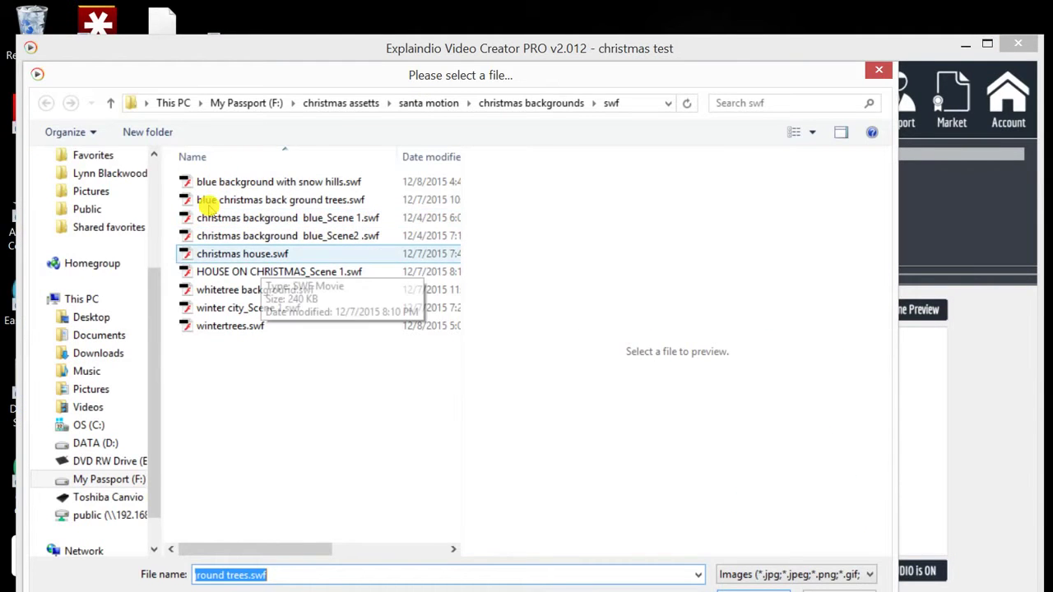
{"action": "left_click", "coordinate": [243, 254]}
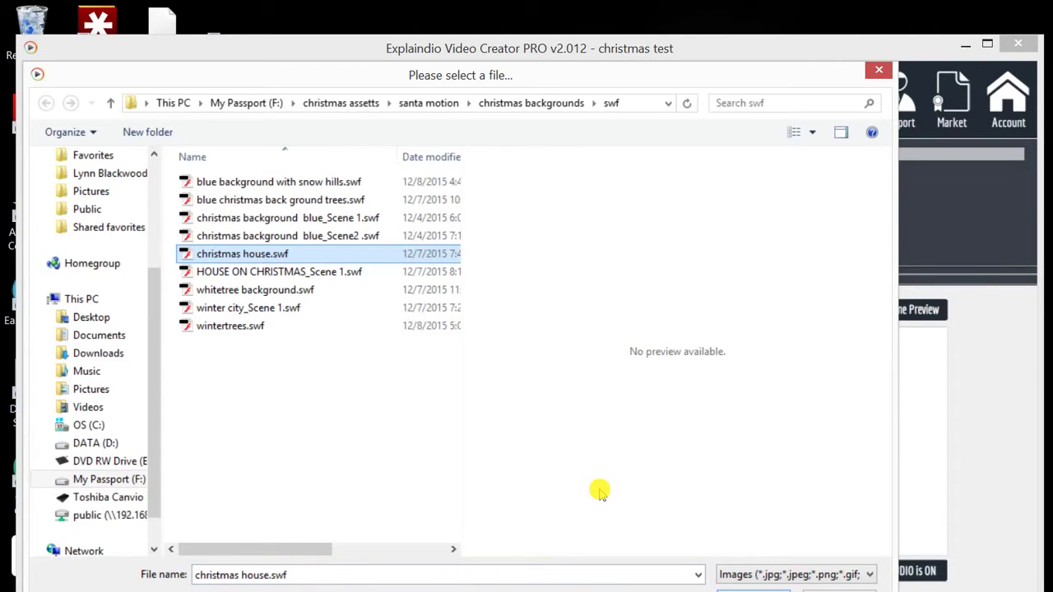
{"action": "key", "text": "Return"}
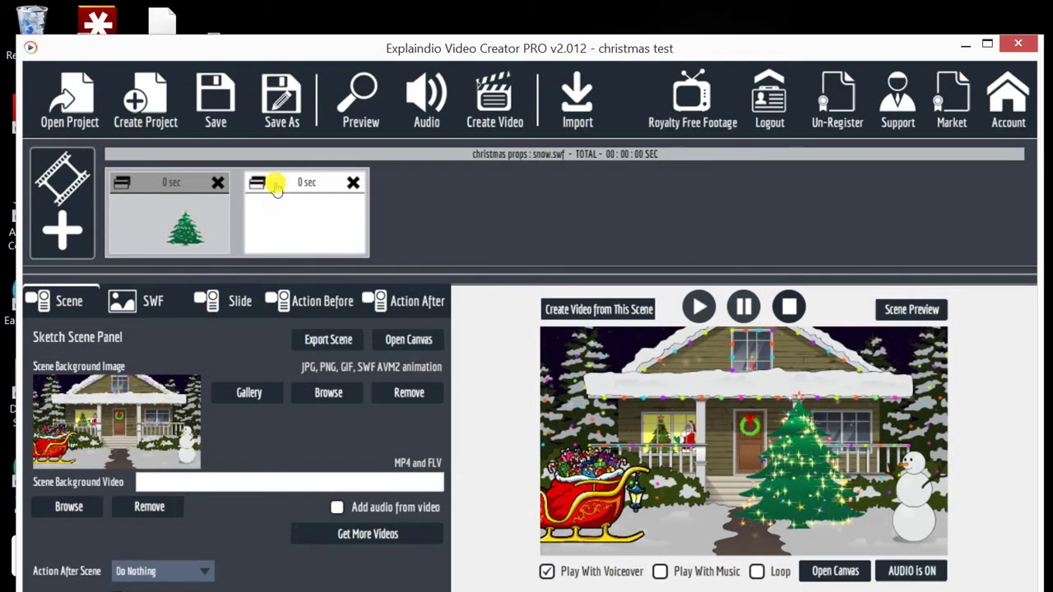
Step: Reorder the slides so the snow comes before the blinking tree, and shift the tree slightly right on the canvas
{"action": "left_click", "coordinate": [670, 459]}
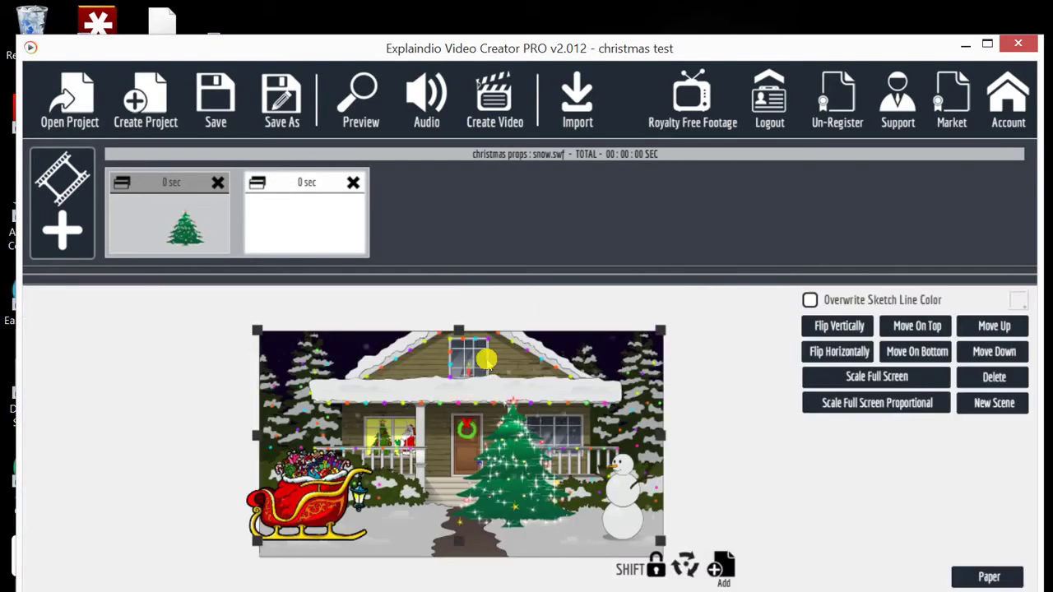
{"action": "left_click_drag", "start_coordinate": [209, 173], "coordinate": [111, 156]}
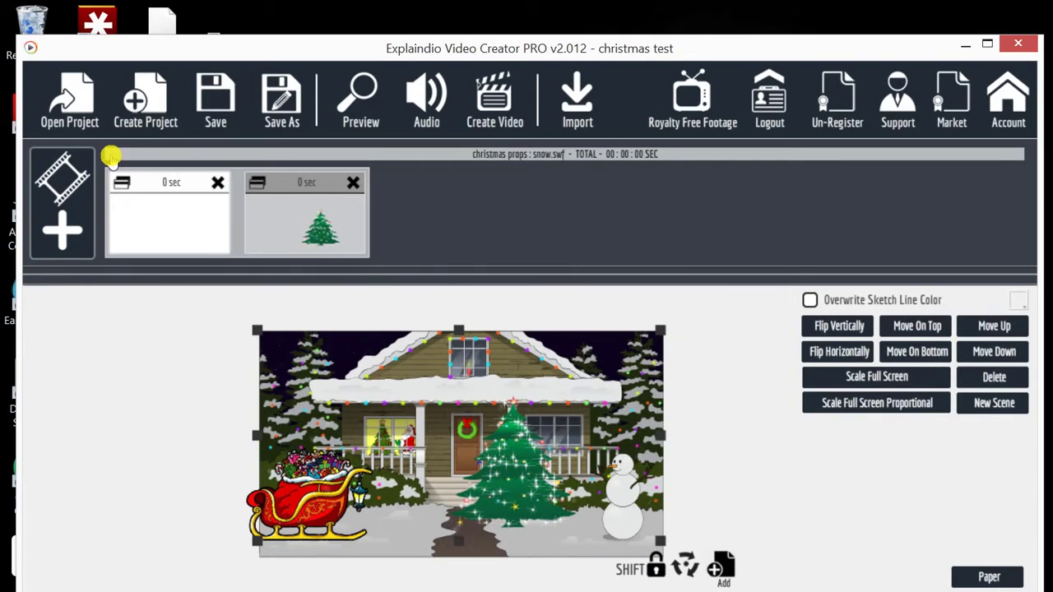
{"action": "left_click", "coordinate": [256, 179]}
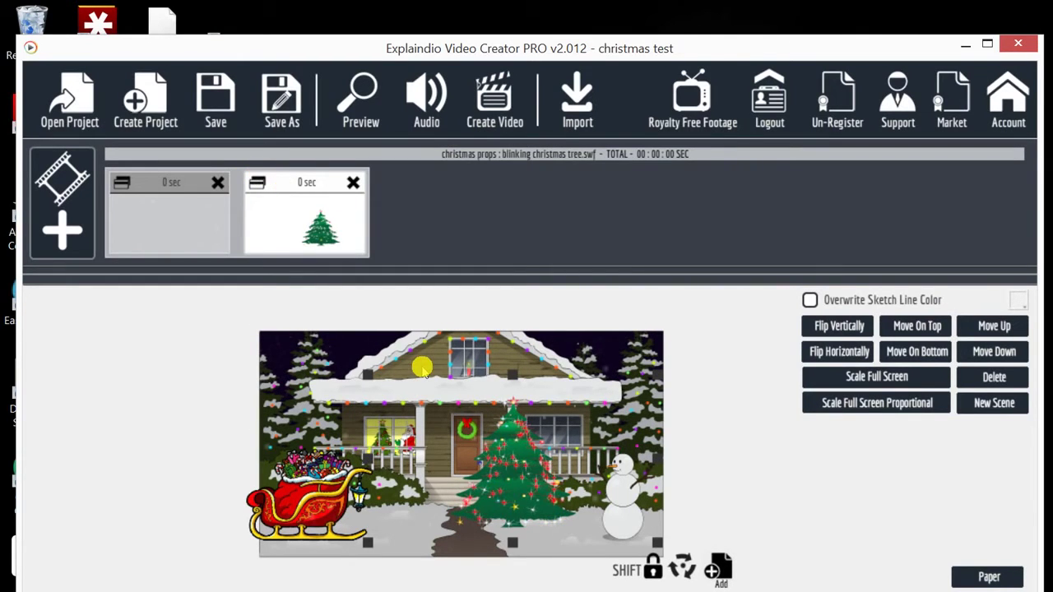
{"action": "mouse_move", "coordinate": [421, 369]}
{"action": "left_mouse_down"}
{"action": "mouse_move", "coordinate": [481, 388]}
{"action": "mouse_move", "coordinate": [431, 359]}
{"action": "mouse_move", "coordinate": [451, 374]}
{"action": "left_mouse_up"}
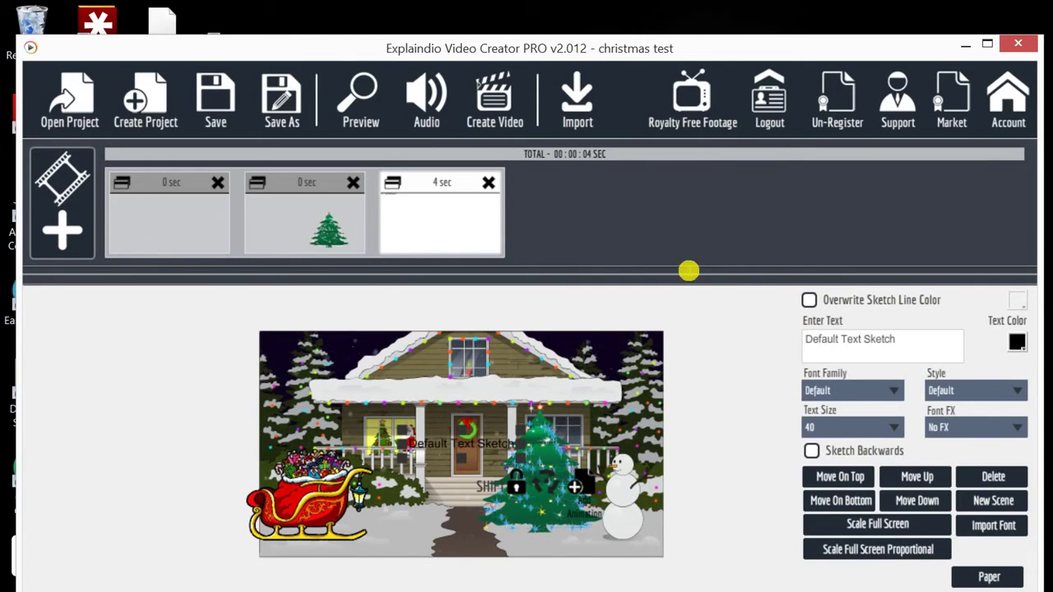
Step: Add a text slide to the scene reading "happy happy holidays" on one line and "from me to you" on the next
{"action": "key", "text": "ctrl+a"}
{"action": "type", "text": "ha"}
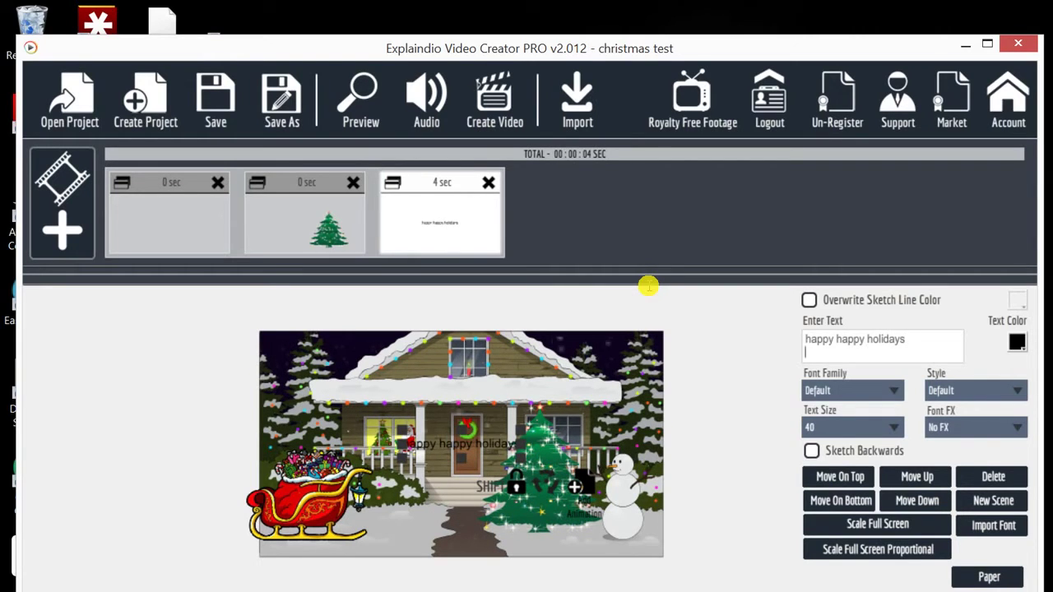
{"action": "type", "text": "from me to you"}
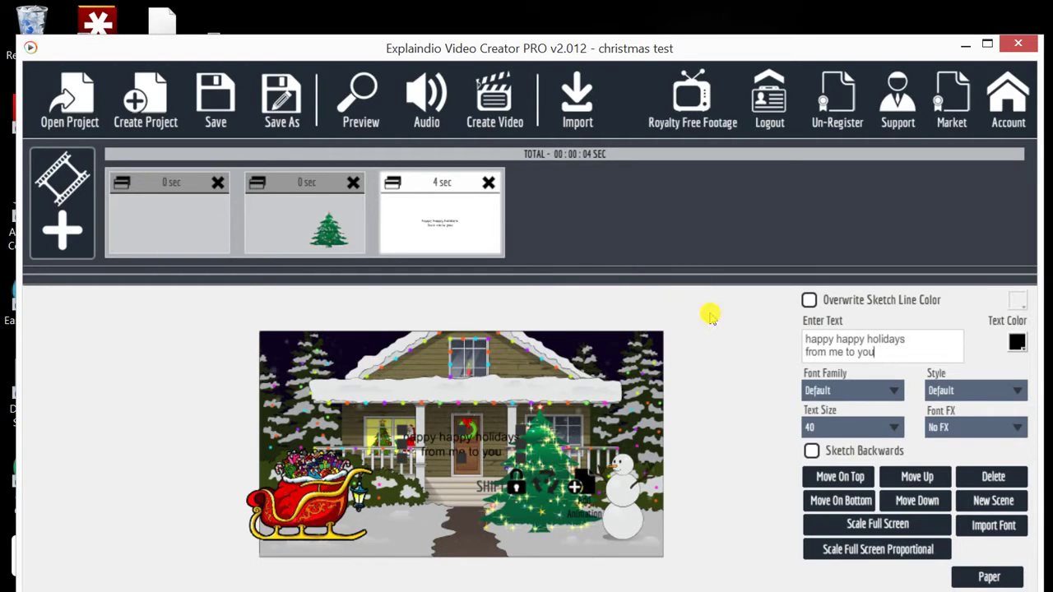
Step: Format the greeting text in the Dancing Script font at size 85
{"action": "left_click", "coordinate": [891, 392]}
{"action": "scroll", "coordinate": [856, 518], "scroll_direction": "down", "scroll_amount": 7}
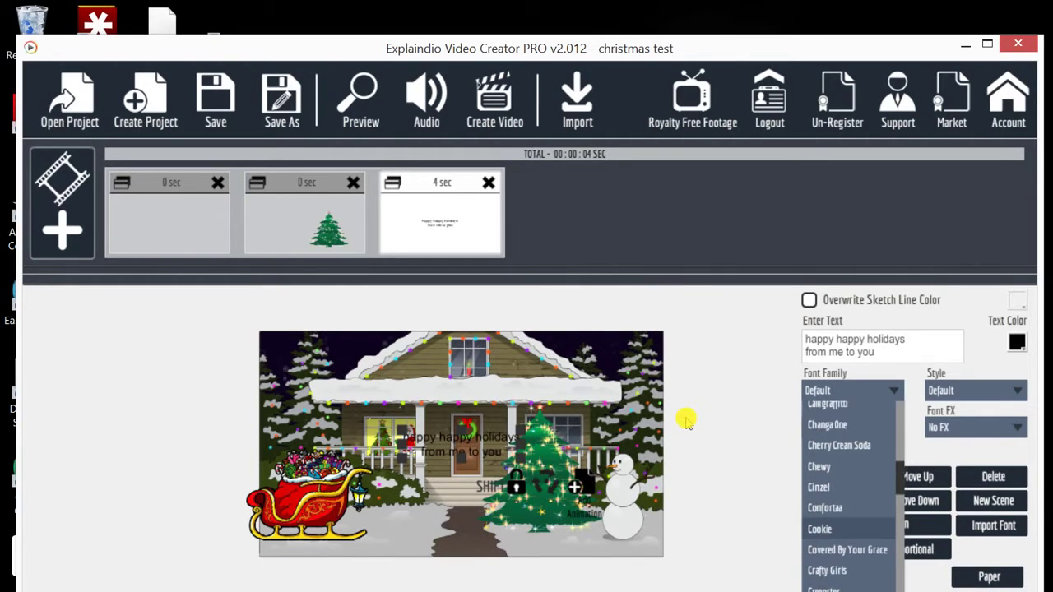
{"action": "left_click", "coordinate": [833, 532]}
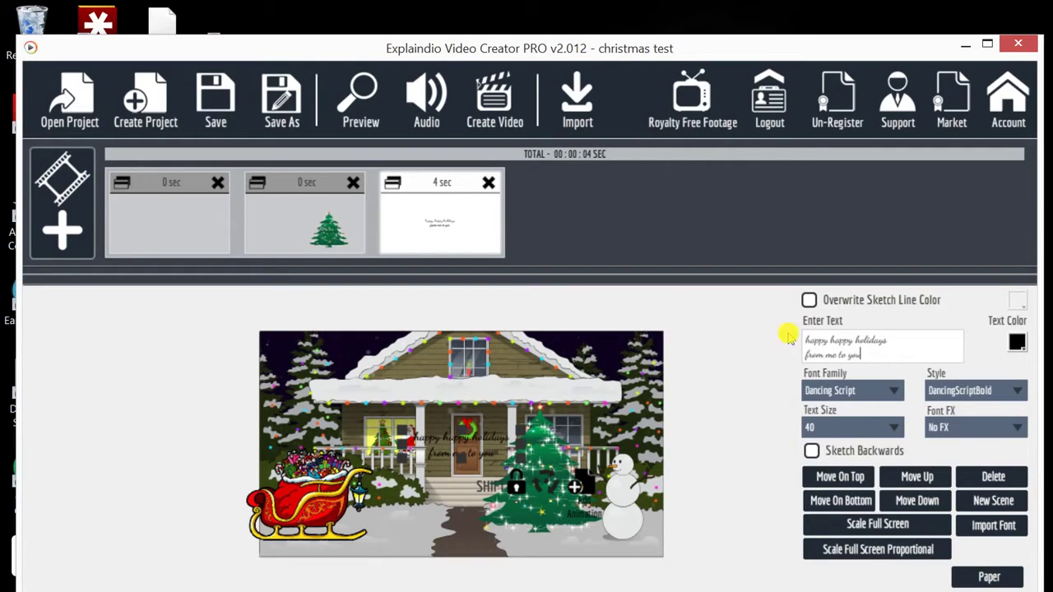
{"action": "left_click", "coordinate": [893, 427]}
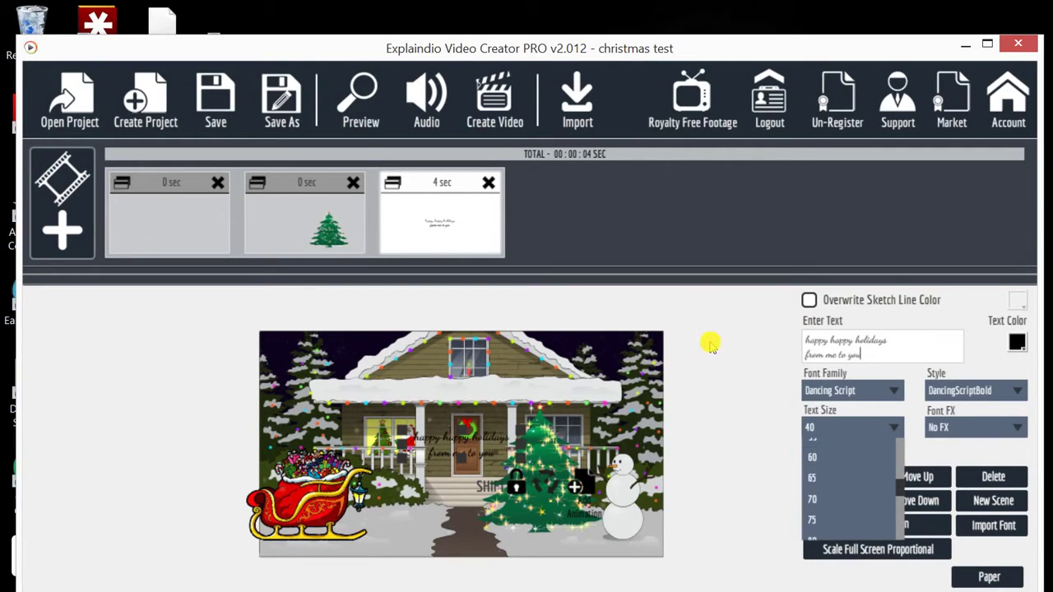
{"action": "scroll", "coordinate": [847, 500], "scroll_direction": "down", "scroll_amount": 2}
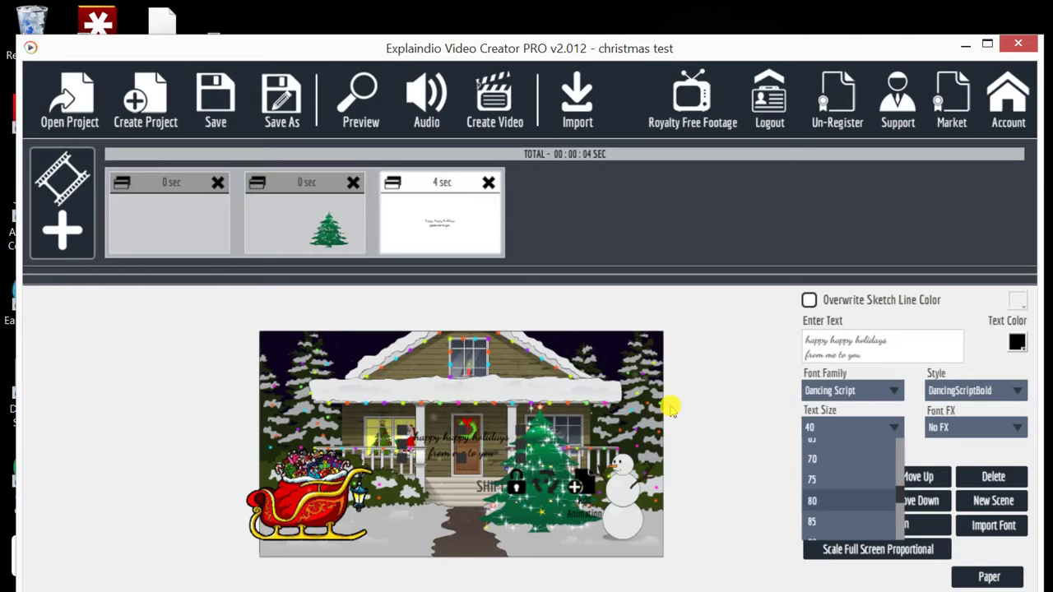
{"action": "left_click", "coordinate": [848, 521]}
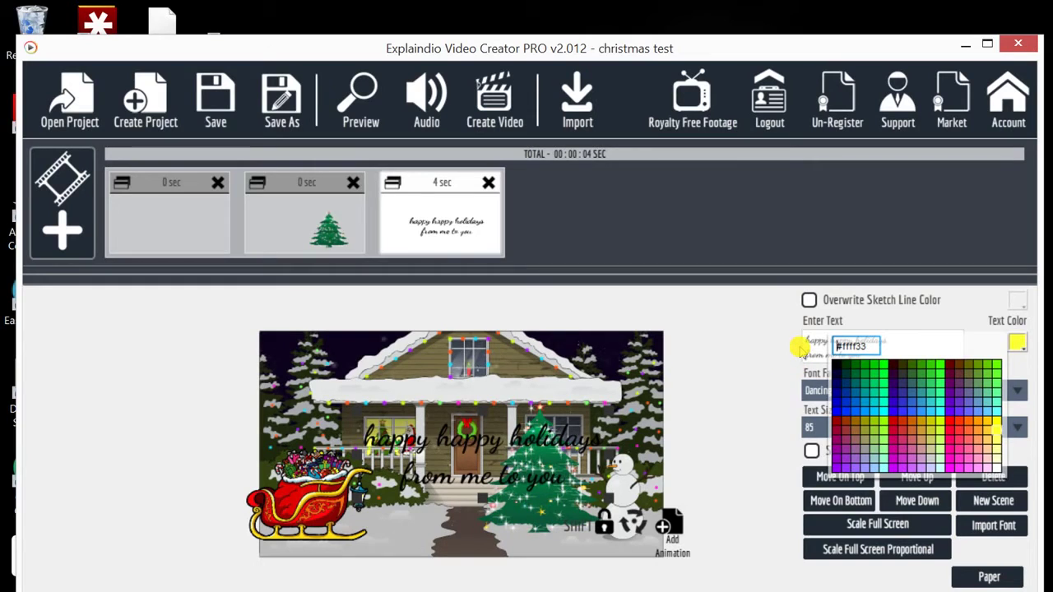
Step: Try yellow #ffff33 and green #009900 for the greeting text, and set its color to lime green #99ff00
{"action": "key", "text": "Return"}
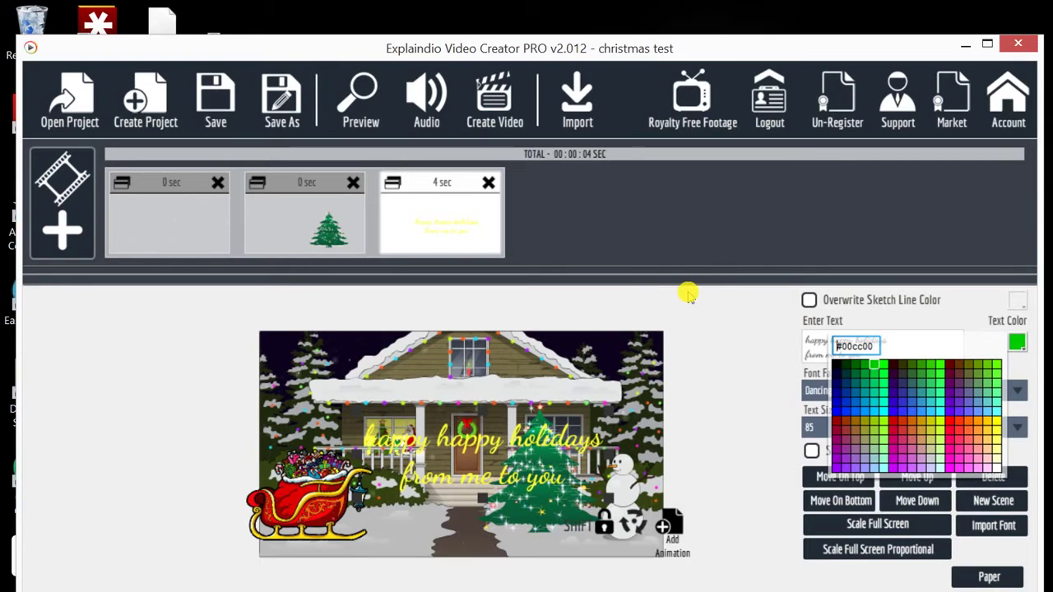
{"action": "key", "text": "Return"}
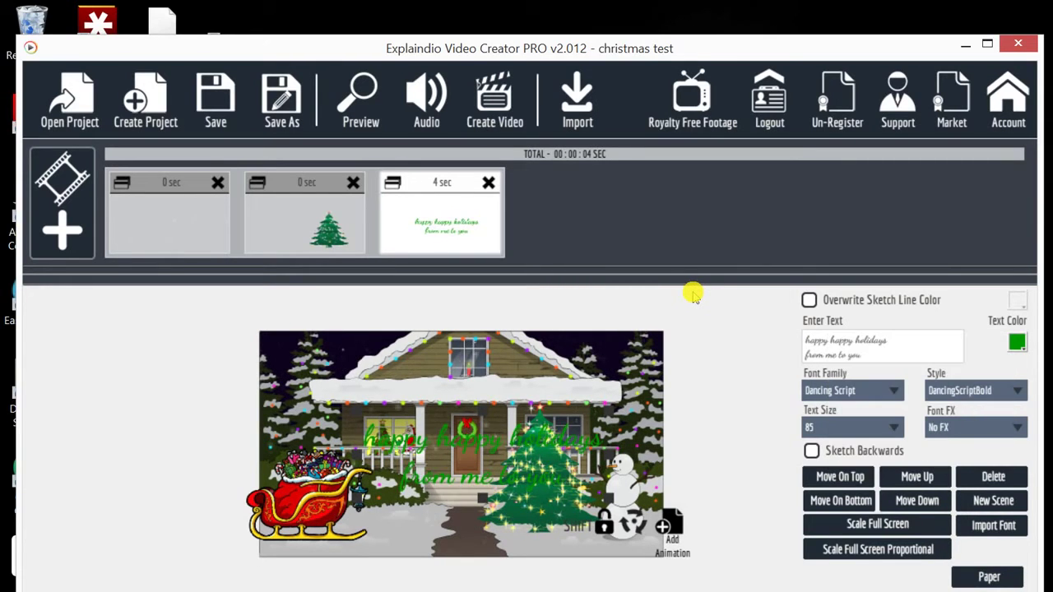
{"action": "left_click", "coordinate": [1017, 342]}
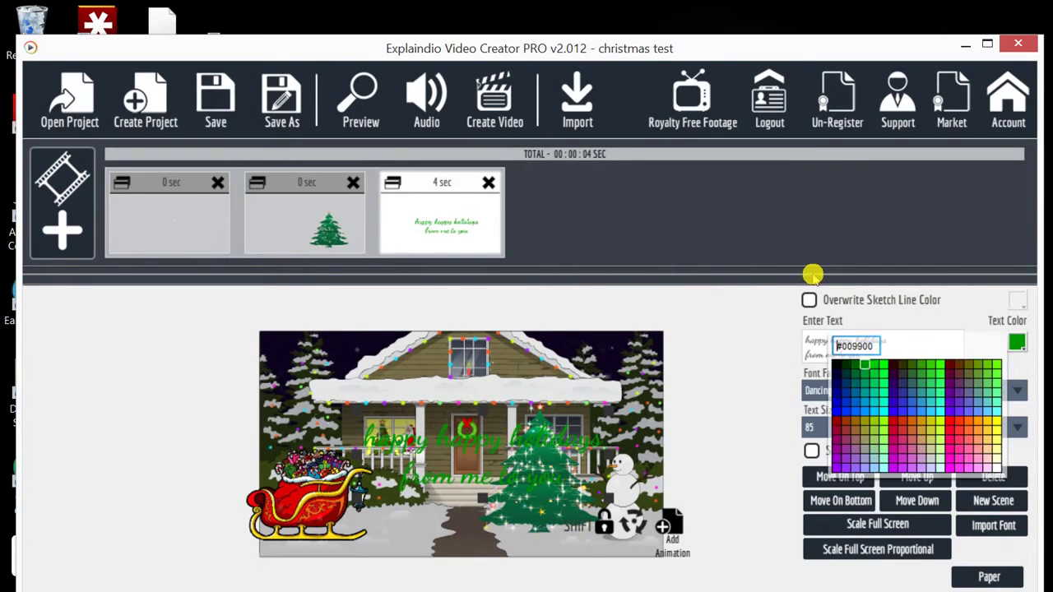
{"action": "type", "text": "660099"}
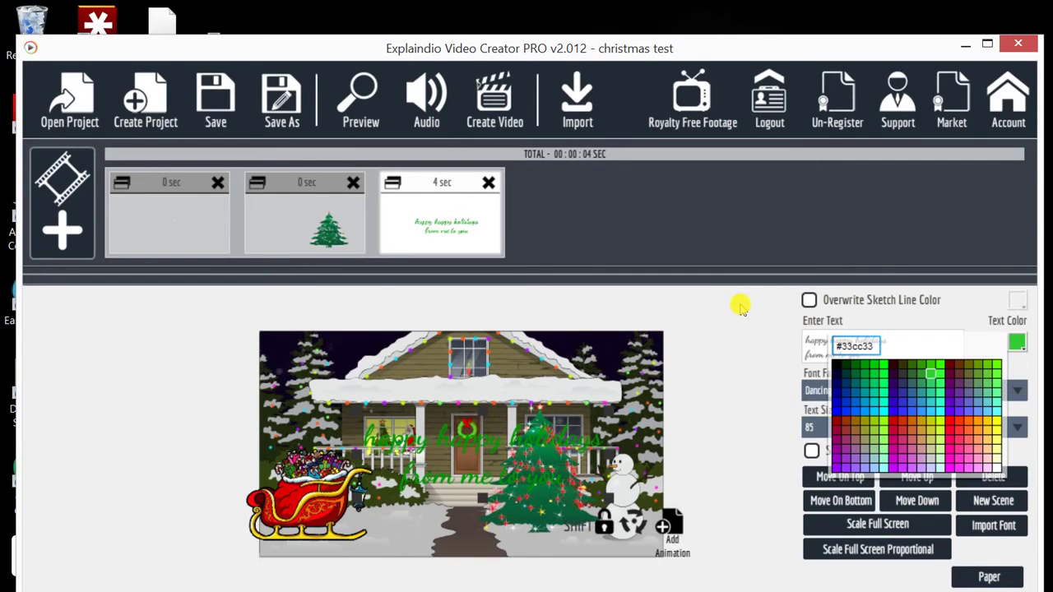
{"action": "type", "text": "339966"}
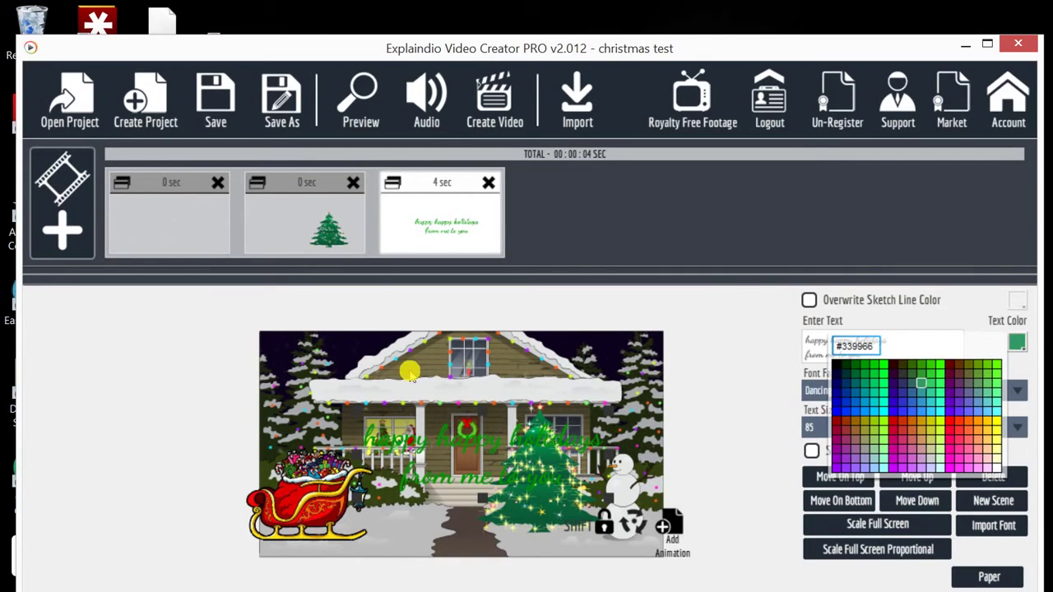
{"action": "type", "text": "3399ff"}
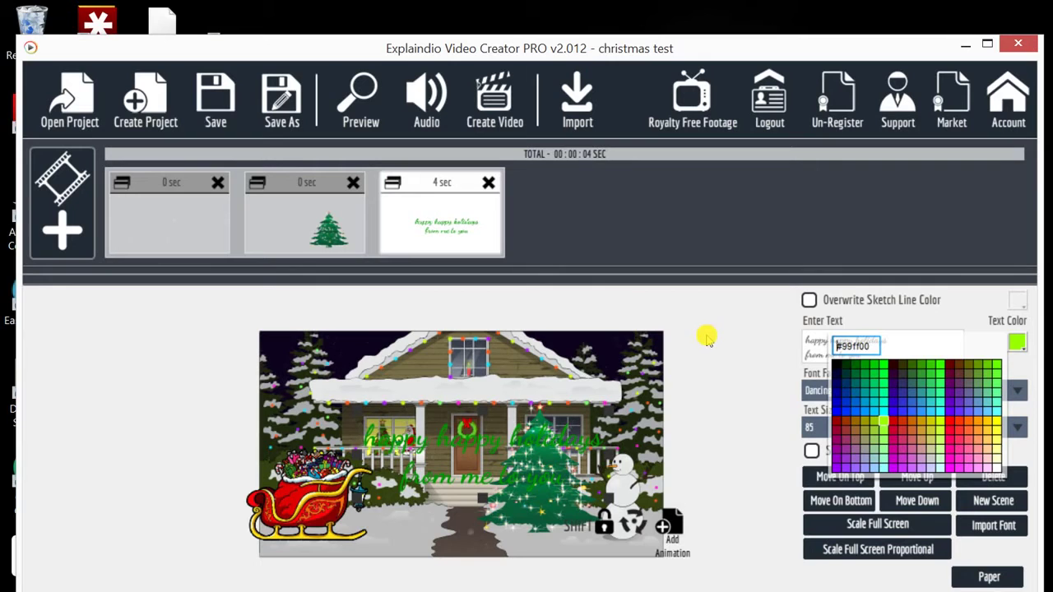
{"action": "key", "text": "Return"}
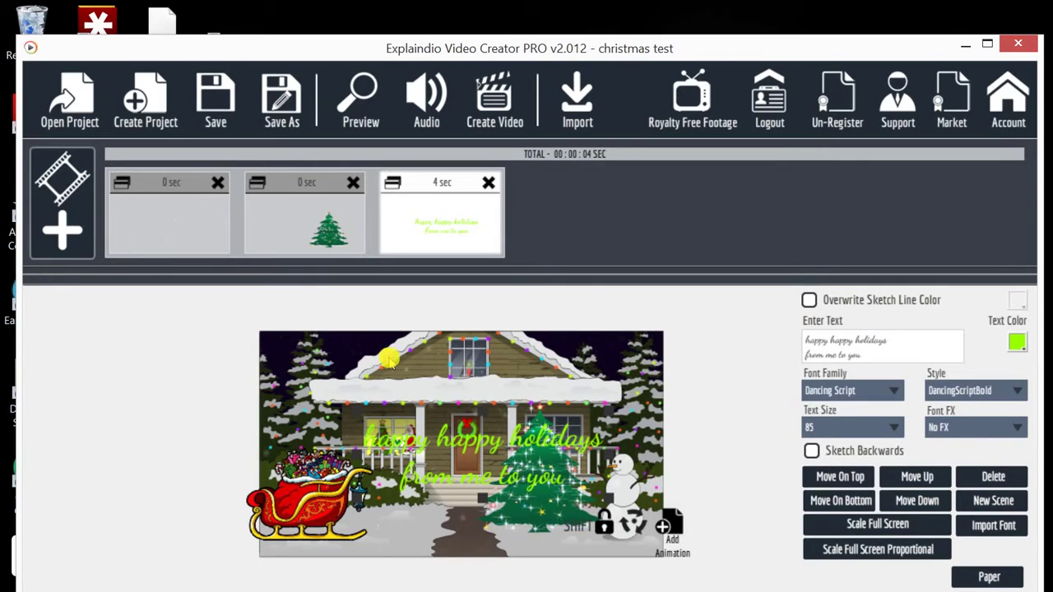
Step: Move the greeting text down across the walkway of the house scene and extend its slide to 7.2 seconds
{"action": "left_click_drag", "start_coordinate": [390, 360], "coordinate": [388, 397]}
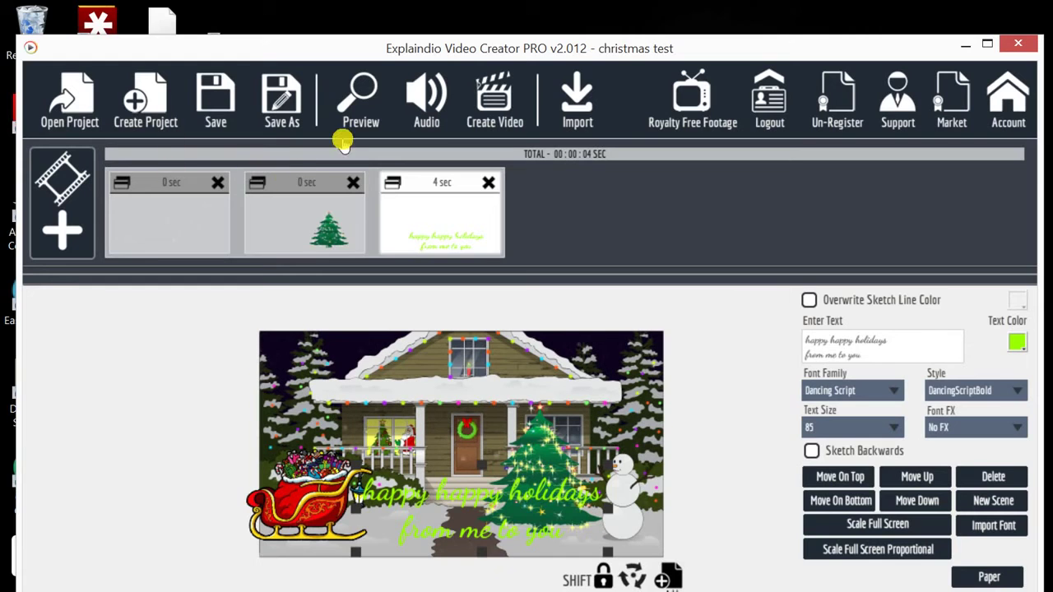
{"action": "left_click", "coordinate": [717, 506]}
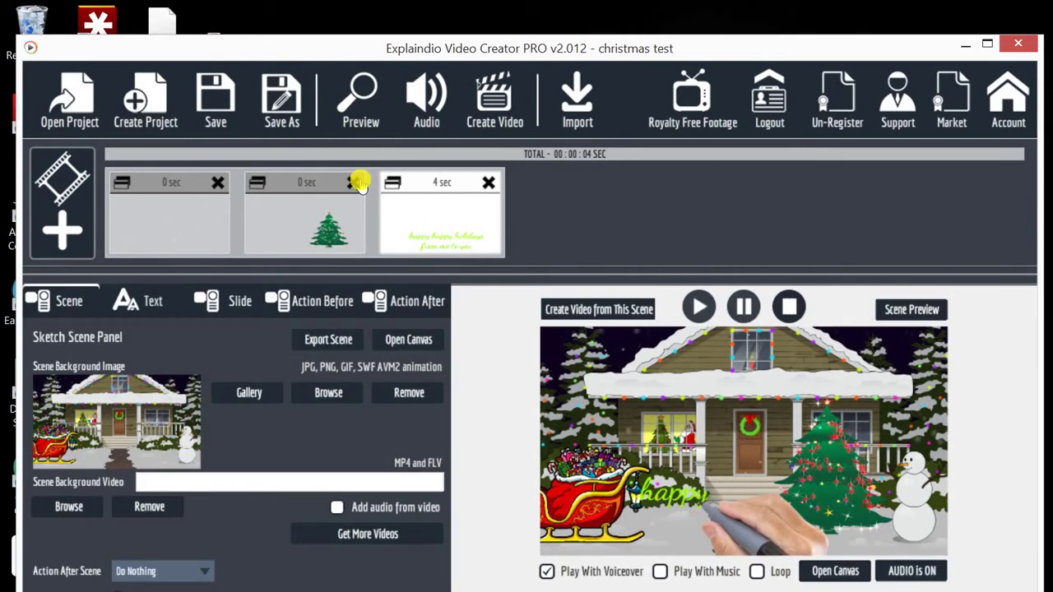
{"action": "left_click", "coordinate": [352, 229]}
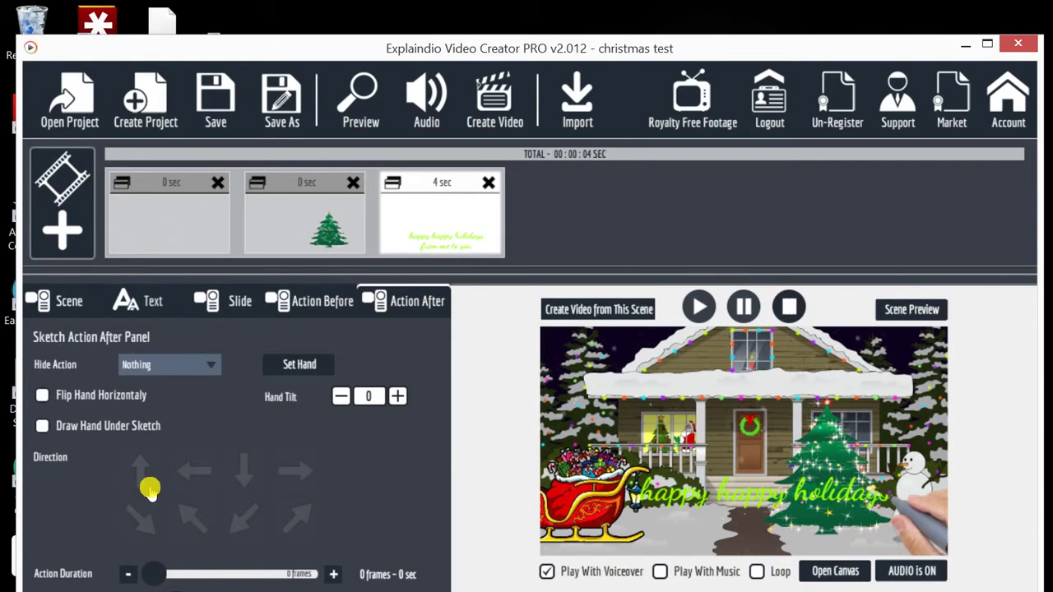
Step: Set the blinking christmas tree slide to play for 13 frames, preview the whole project, and close the preview
{"action": "left_click", "coordinate": [245, 197]}
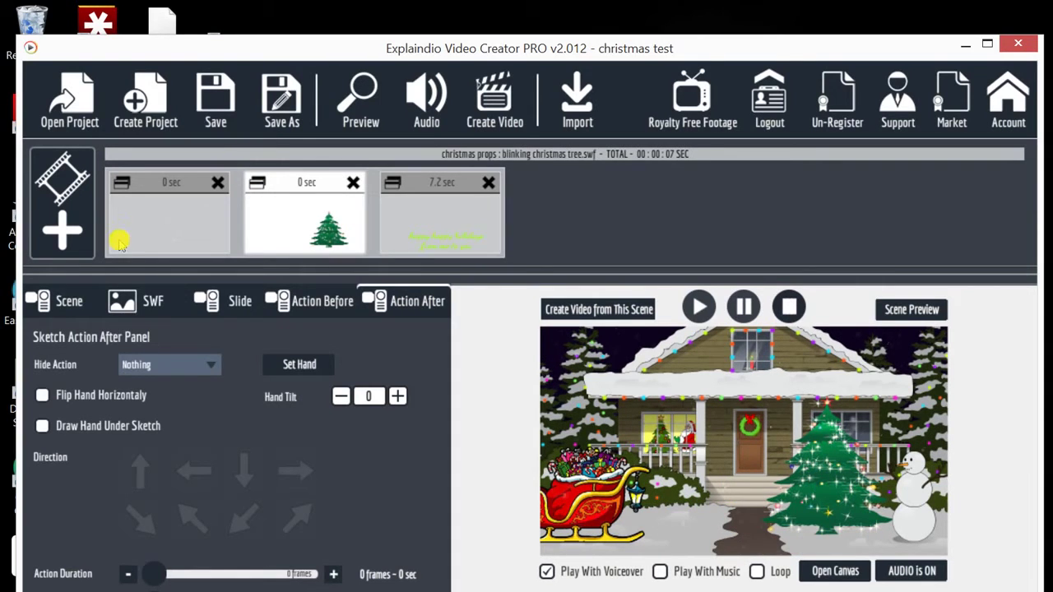
{"action": "left_click", "coordinate": [122, 299]}
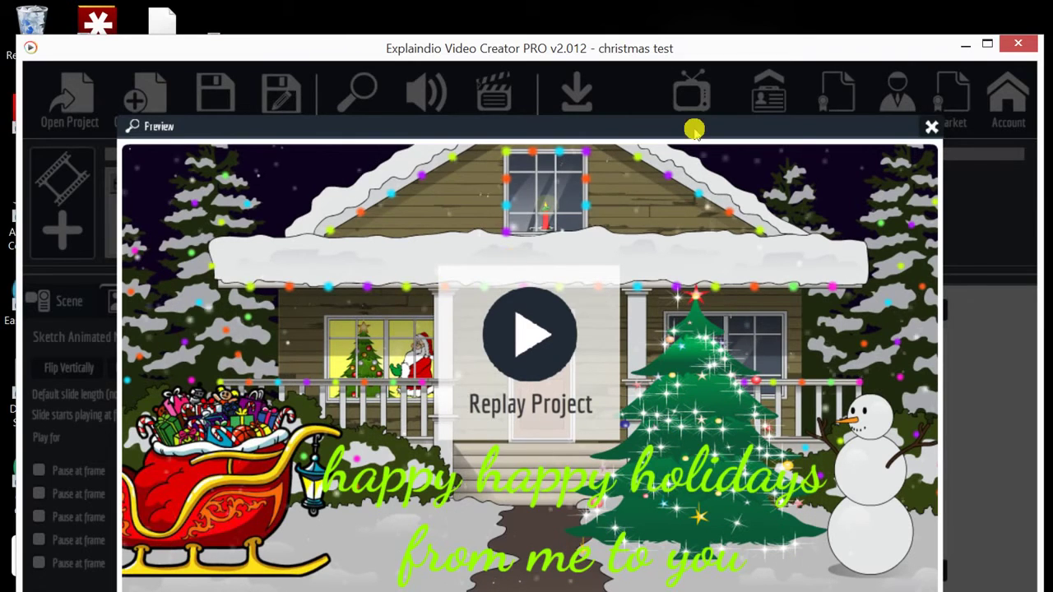
{"action": "left_click", "coordinate": [748, 104]}
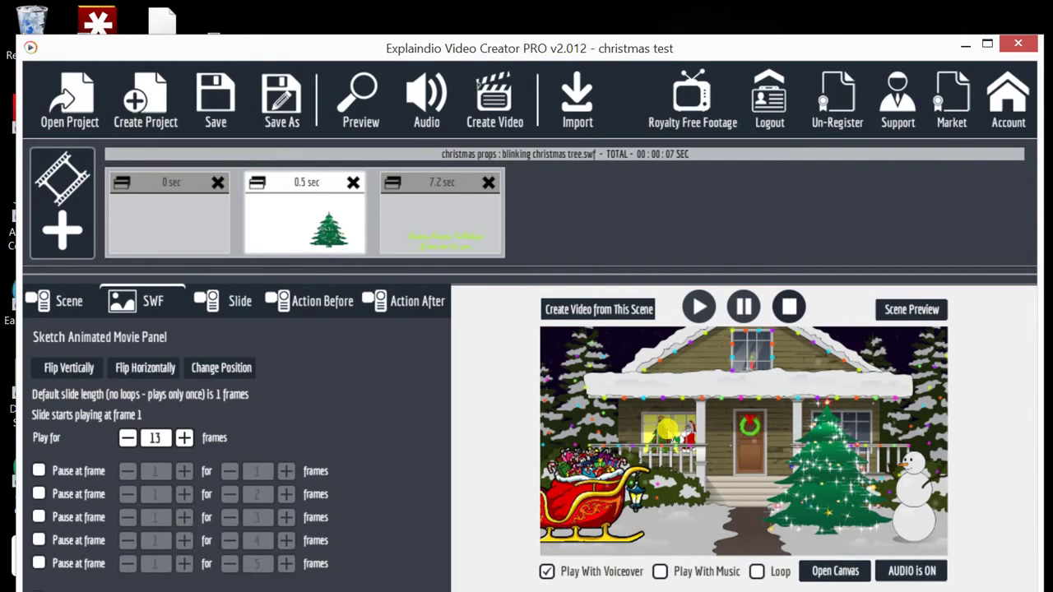
Step: Move the blinking tree completely off the canvas, to the right of the snowman
{"action": "left_click", "coordinate": [673, 458]}
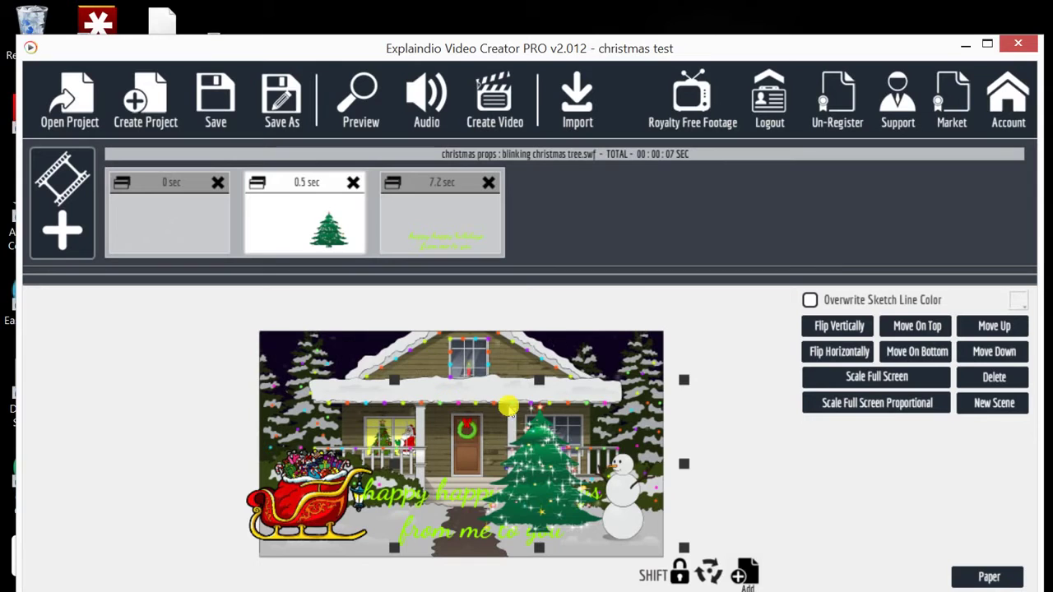
{"action": "left_click_drag", "start_coordinate": [508, 407], "coordinate": [694, 425]}
{"action": "left_click_drag", "start_coordinate": [564, 417], "coordinate": [574, 367]}
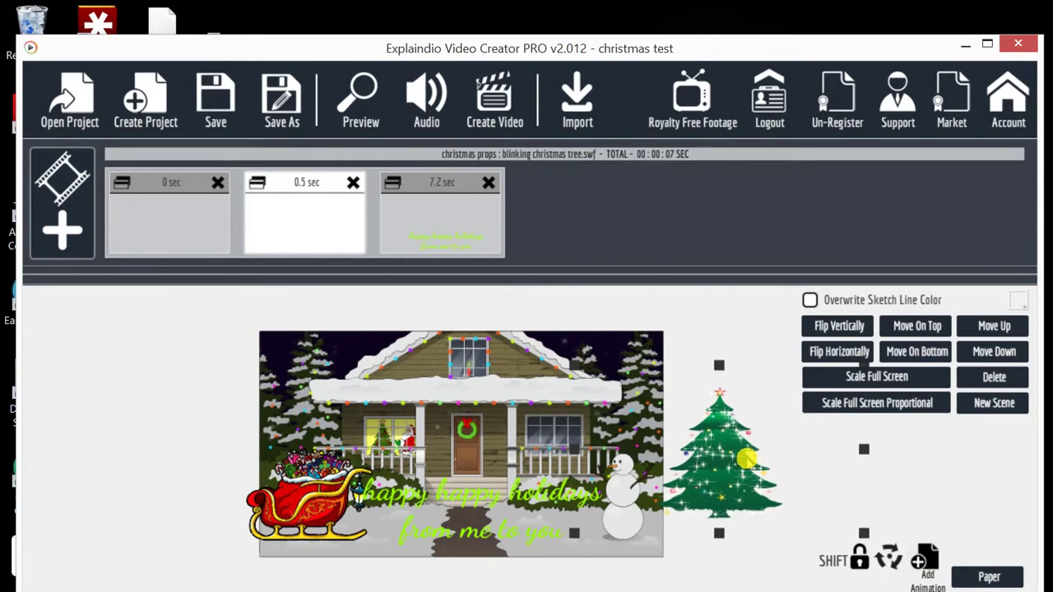
Step: Add an animation point that brings the blinking tree onto the canvas beside the snowman over 12 frames, and preview the project
{"action": "left_click", "coordinate": [927, 563]}
{"action": "left_click_drag", "start_coordinate": [742, 448], "coordinate": [480, 474]}
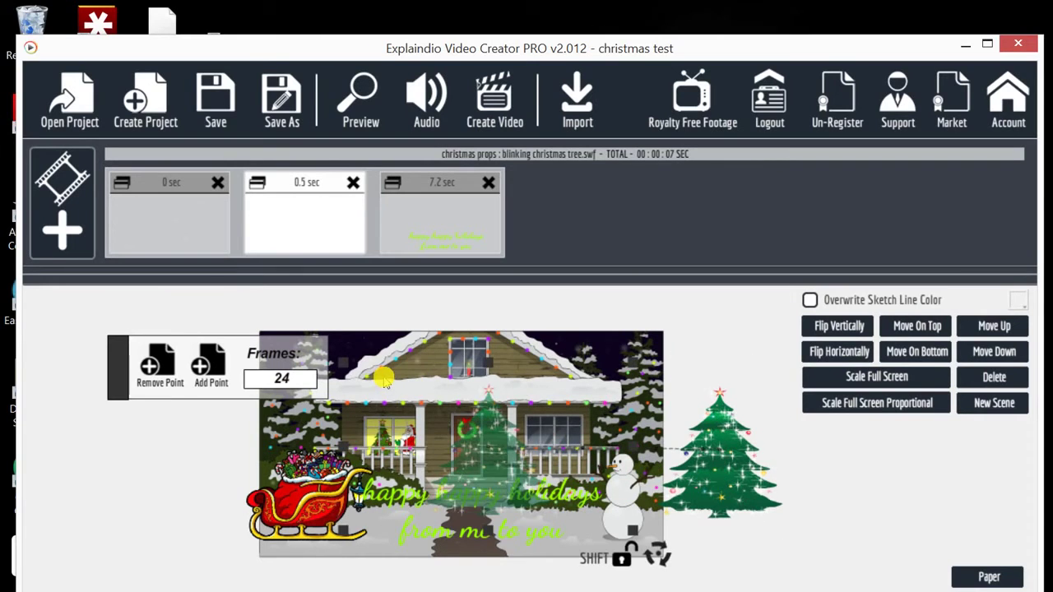
{"action": "left_click_drag", "start_coordinate": [385, 380], "coordinate": [423, 385]}
{"action": "left_click_drag", "start_coordinate": [589, 384], "coordinate": [583, 431]}
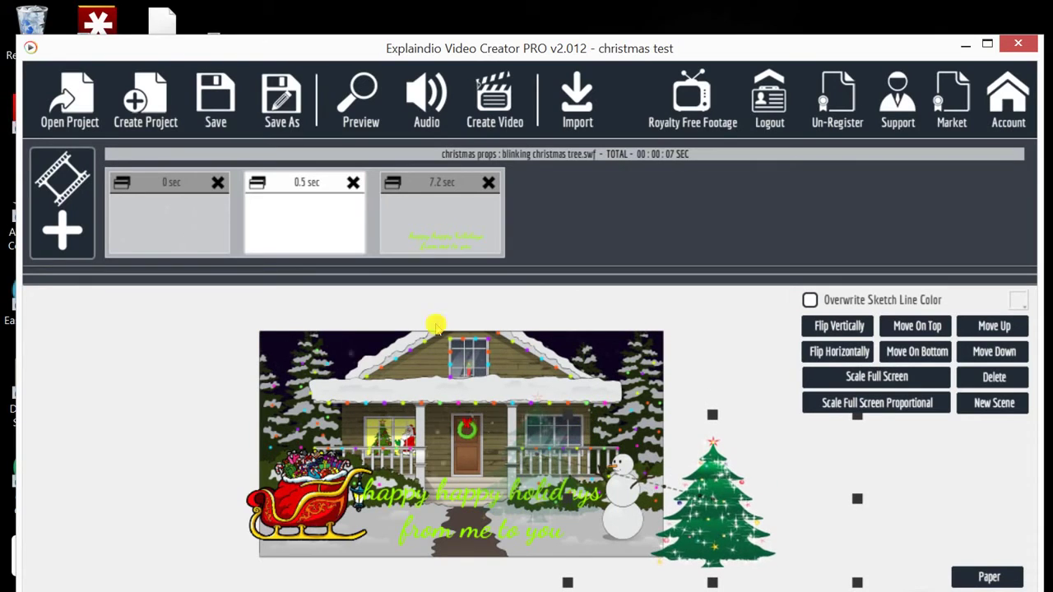
{"action": "left_click", "coordinate": [453, 370]}
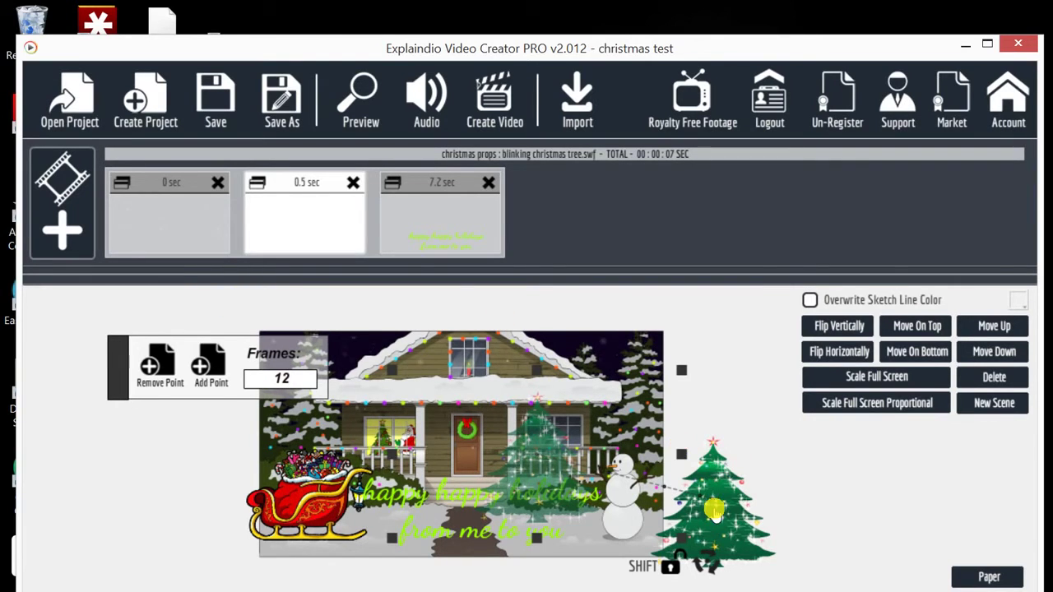
{"action": "key", "text": "Escape"}
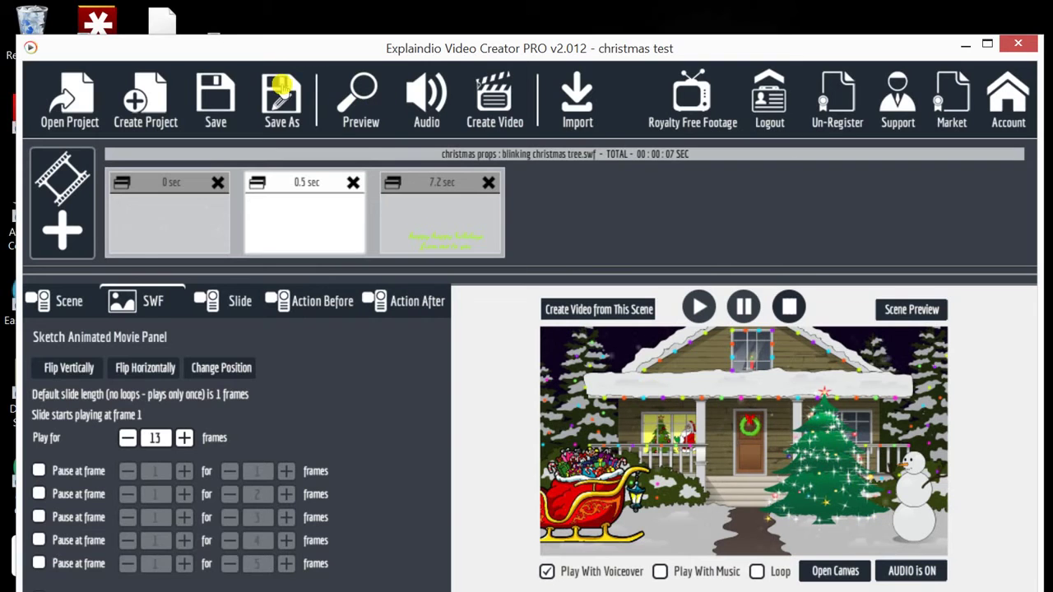
{"action": "left_click", "coordinate": [360, 97]}
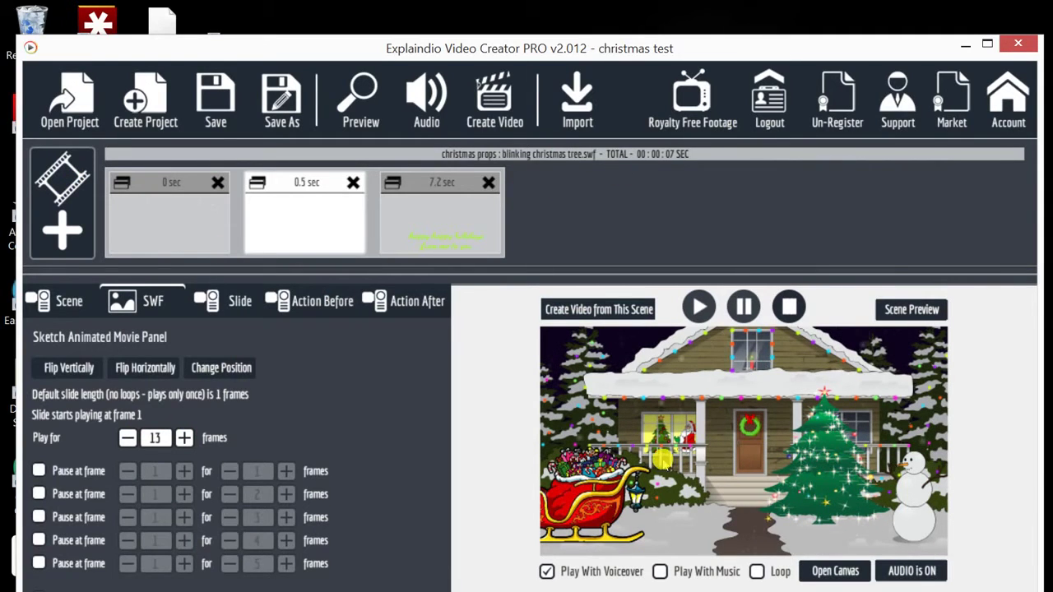
Step: Look through the christmas assetts folder and its background movies subfolder for a replacement scene background
{"action": "left_click", "coordinate": [120, 183]}
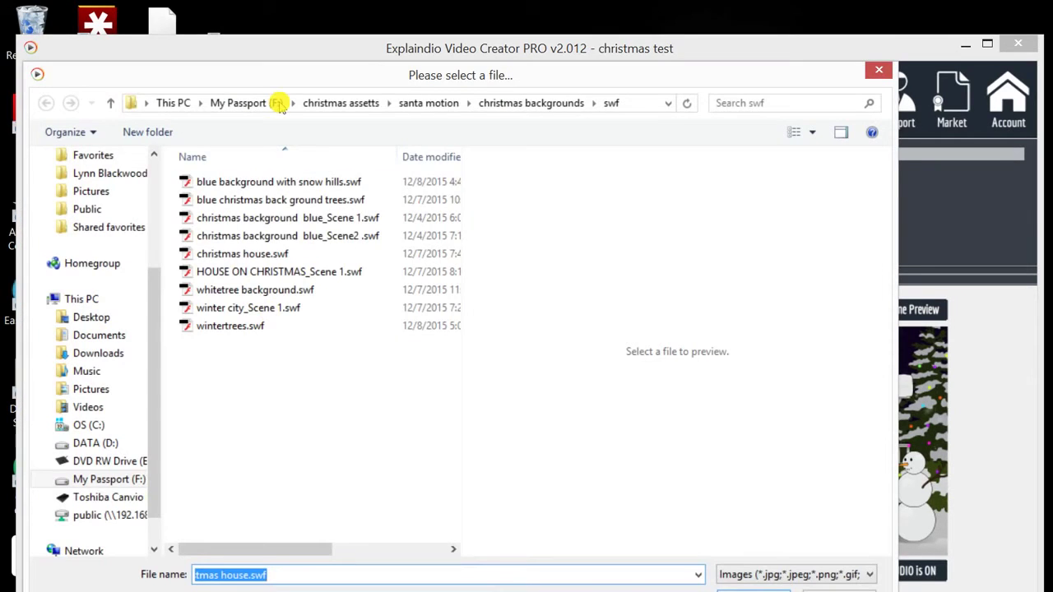
{"action": "left_click", "coordinate": [341, 103]}
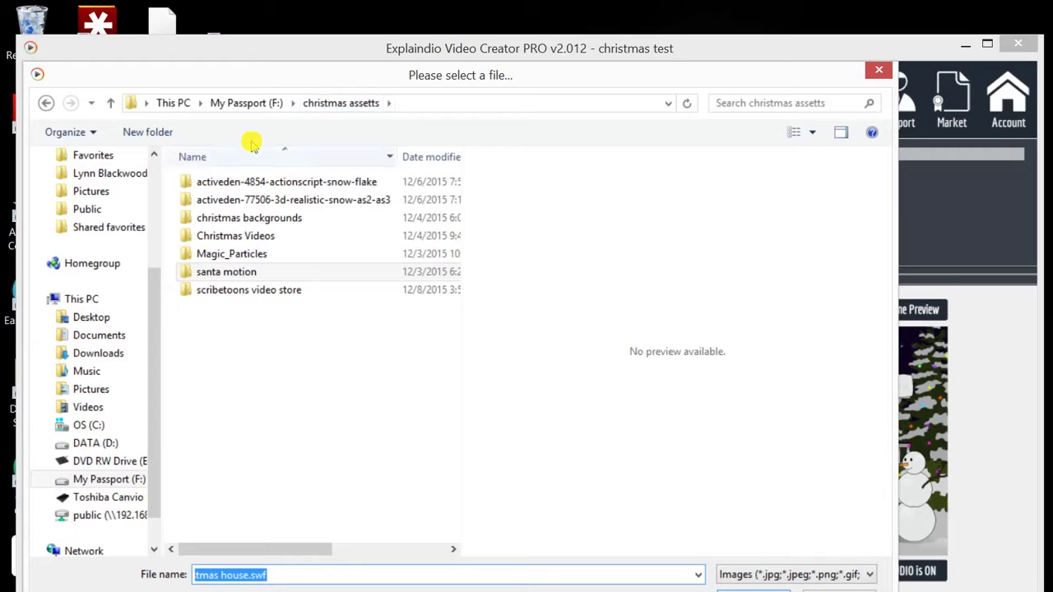
{"action": "left_click", "coordinate": [220, 93]}
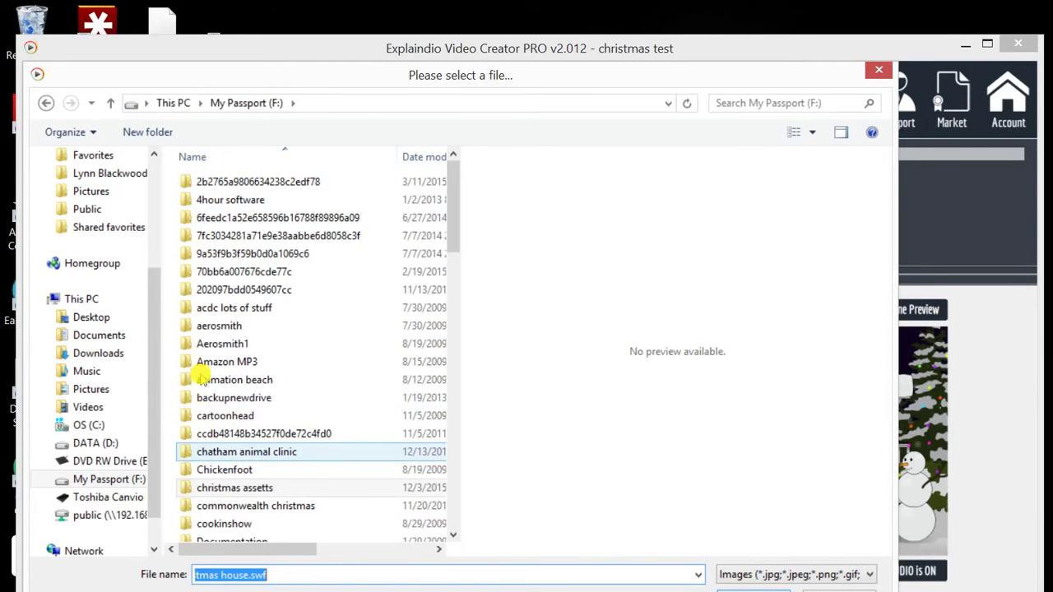
{"action": "double_click", "coordinate": [239, 488]}
{"action": "double_click", "coordinate": [238, 218]}
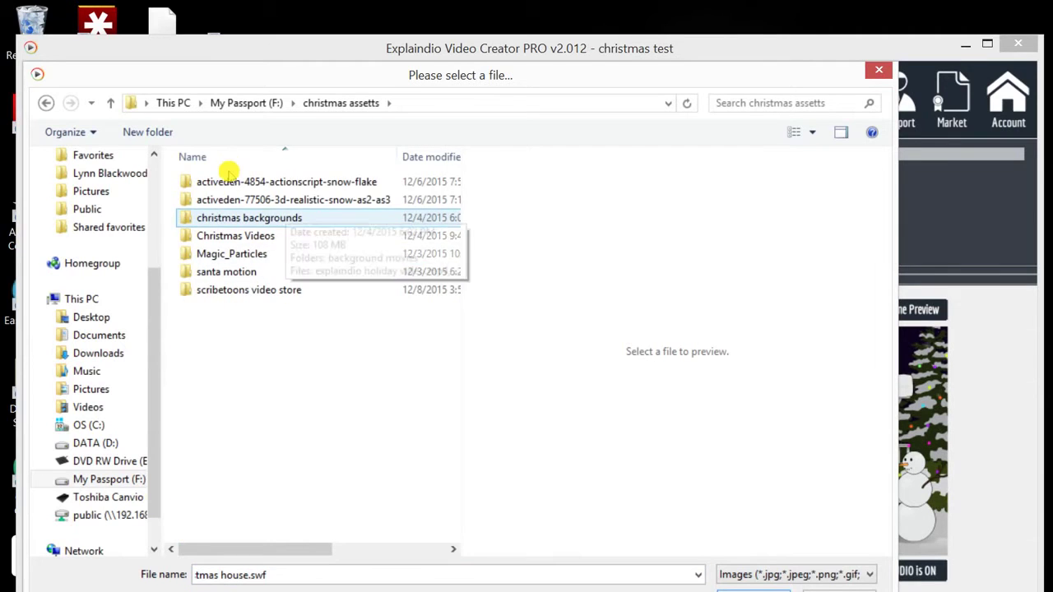
{"action": "left_click", "coordinate": [187, 175]}
{"action": "double_click", "coordinate": [187, 175]}
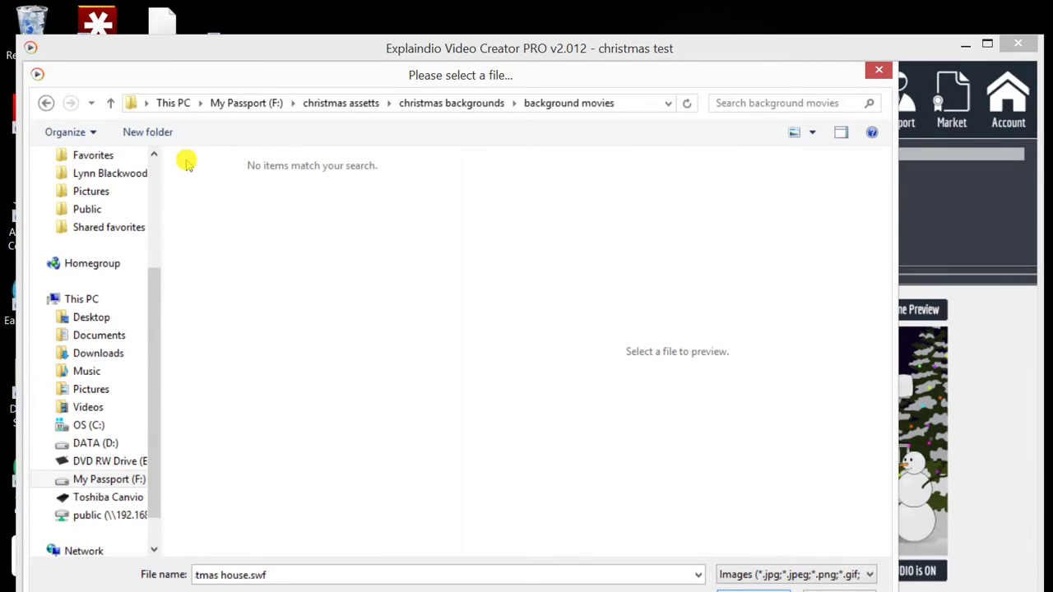
{"action": "left_click", "coordinate": [46, 101]}
{"action": "left_click", "coordinate": [46, 103]}
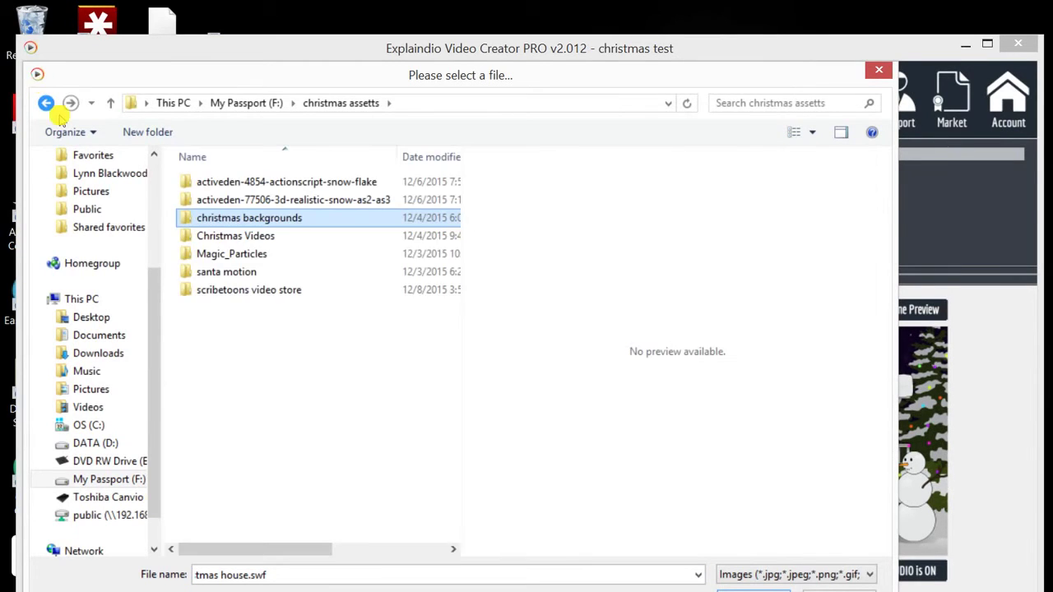
Step: Try whitetree background.swf from the santa motion christmas backgrounds swf folder as the scene background
{"action": "double_click", "coordinate": [206, 272]}
{"action": "key", "text": "Return"}
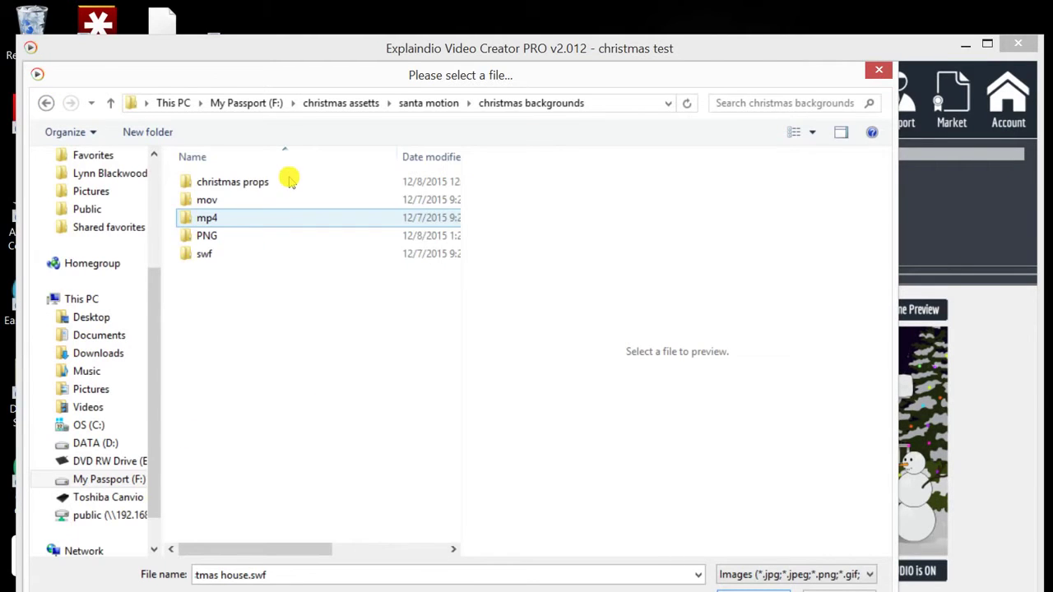
{"action": "key", "text": "s"}
{"action": "key", "text": "Return"}
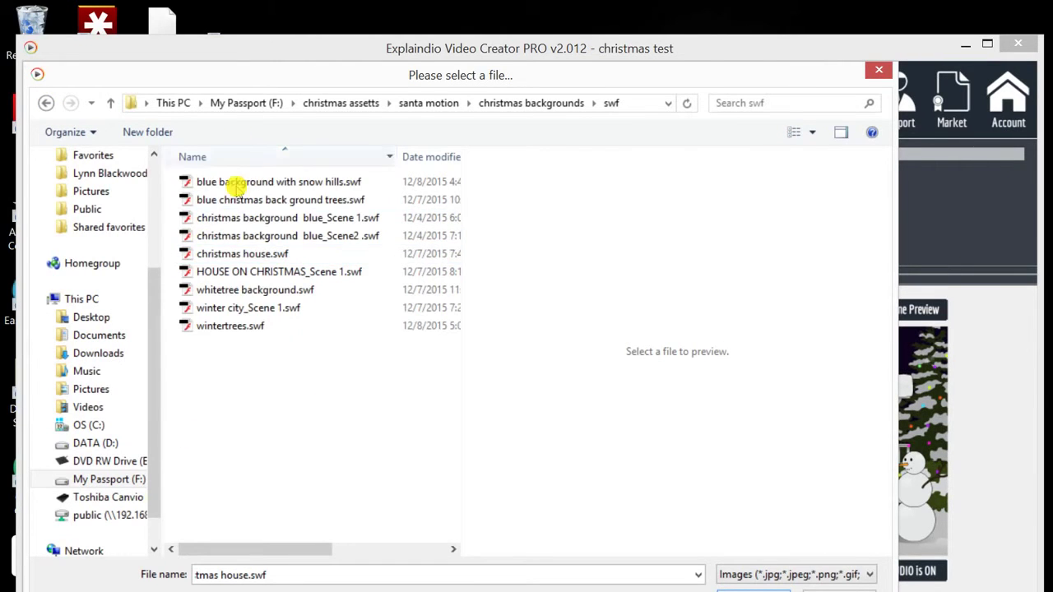
{"action": "left_click", "coordinate": [220, 289]}
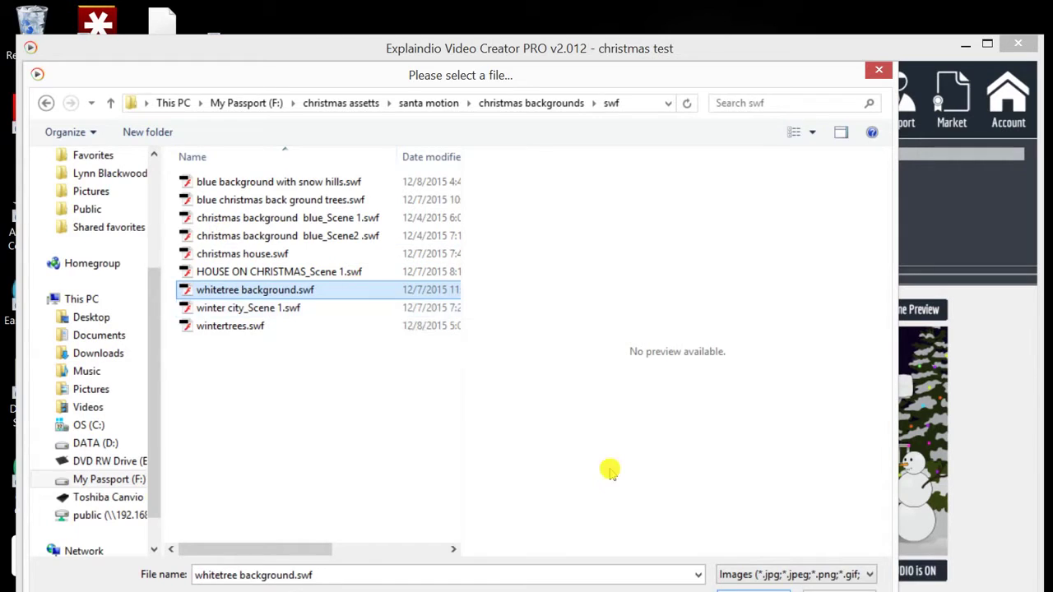
{"action": "key", "text": "Return"}
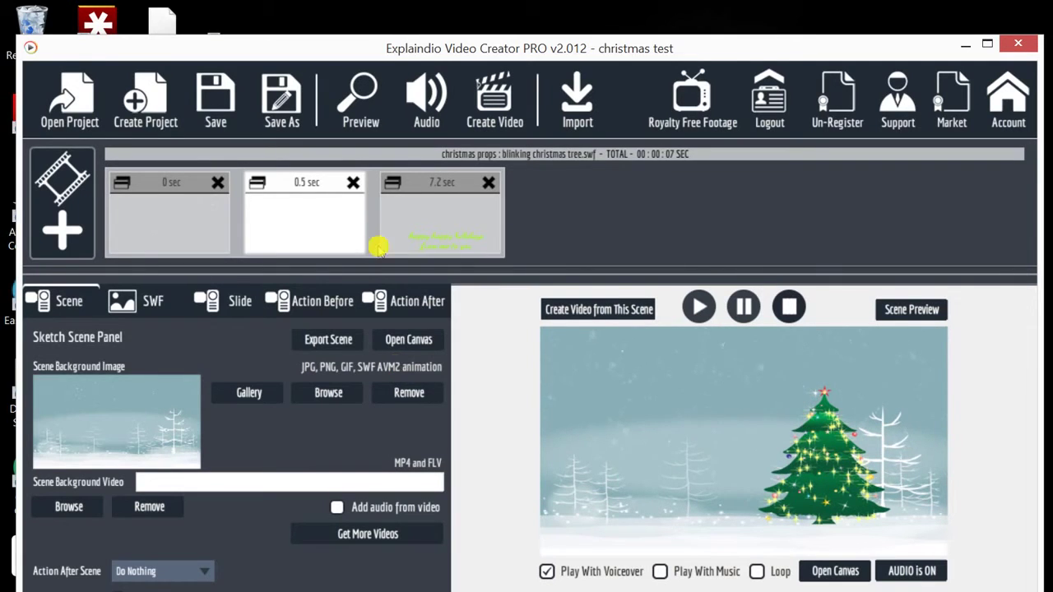
Step: Shorten the greeting text slide to 5.1 seconds and move the text up to the middle of the canvas
{"action": "left_click", "coordinate": [361, 187]}
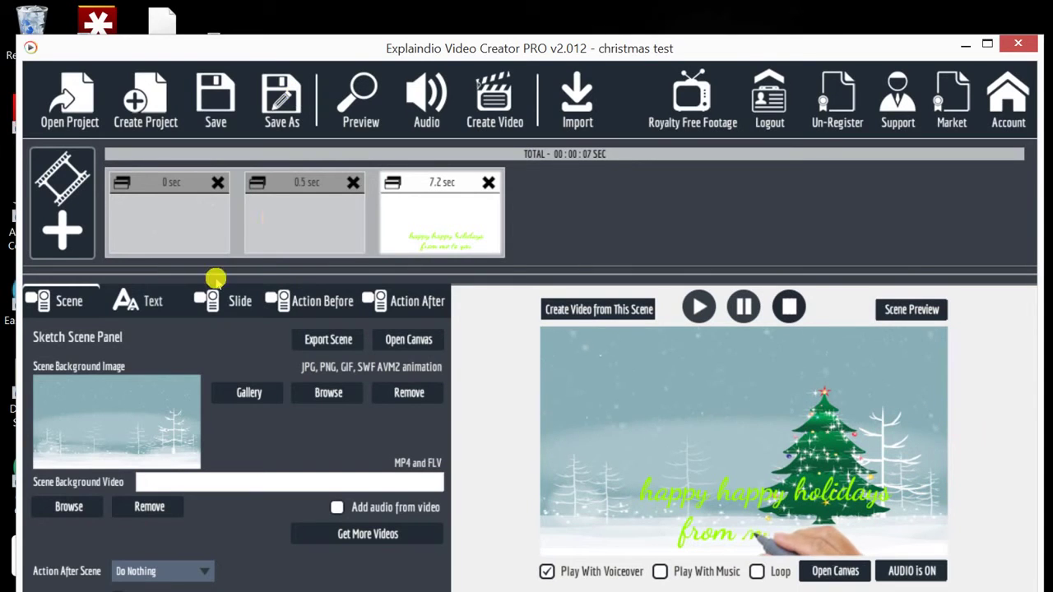
{"action": "left_click", "coordinate": [261, 301]}
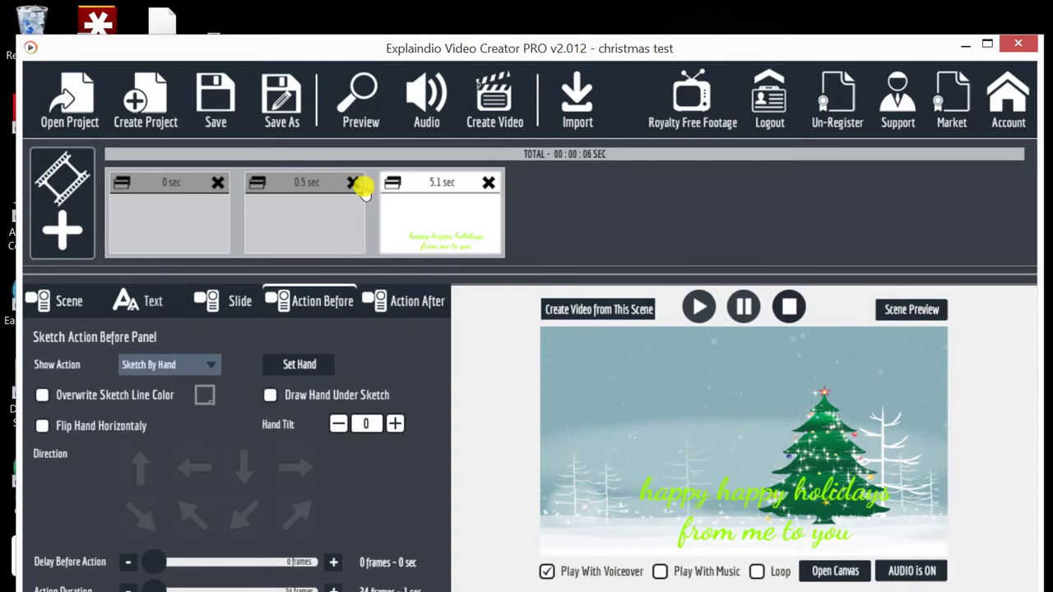
{"action": "left_click", "coordinate": [675, 464]}
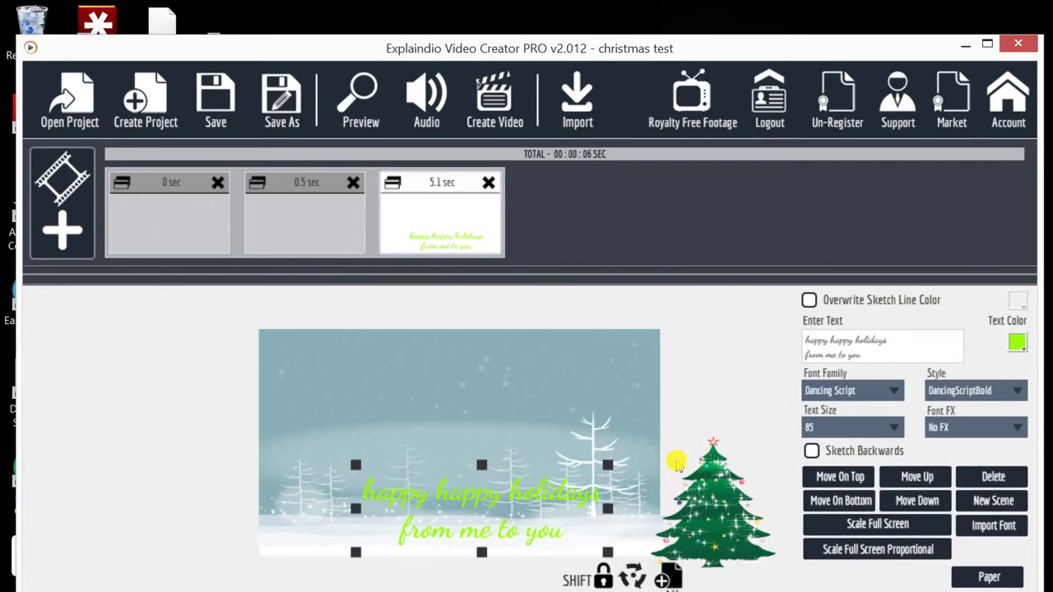
{"action": "left_click_drag", "start_coordinate": [442, 400], "coordinate": [421, 343]}
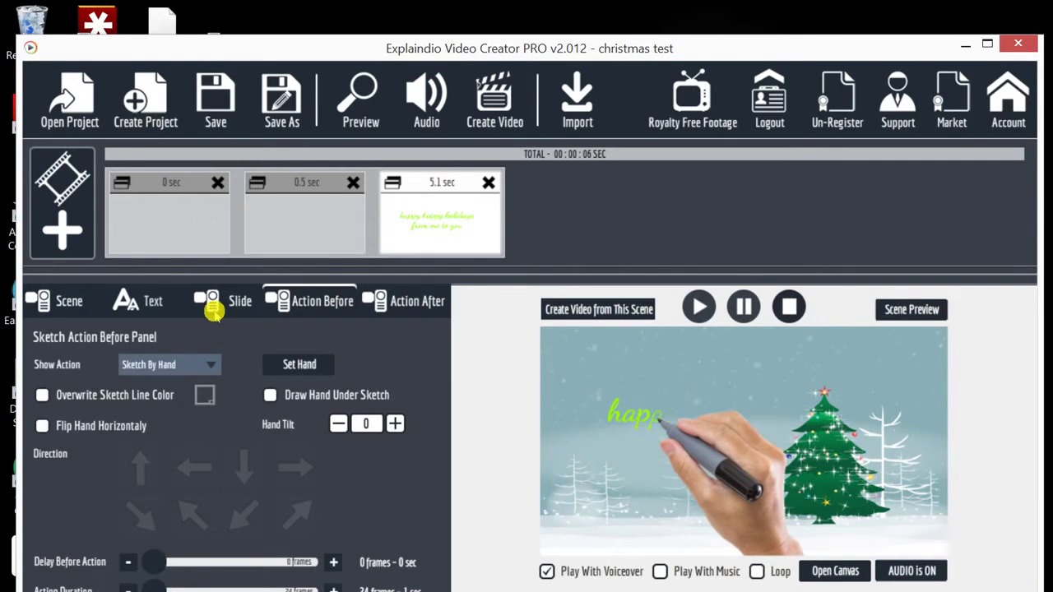
Step: Try wintertrees.swf as the scene background
{"action": "left_click", "coordinate": [54, 237]}
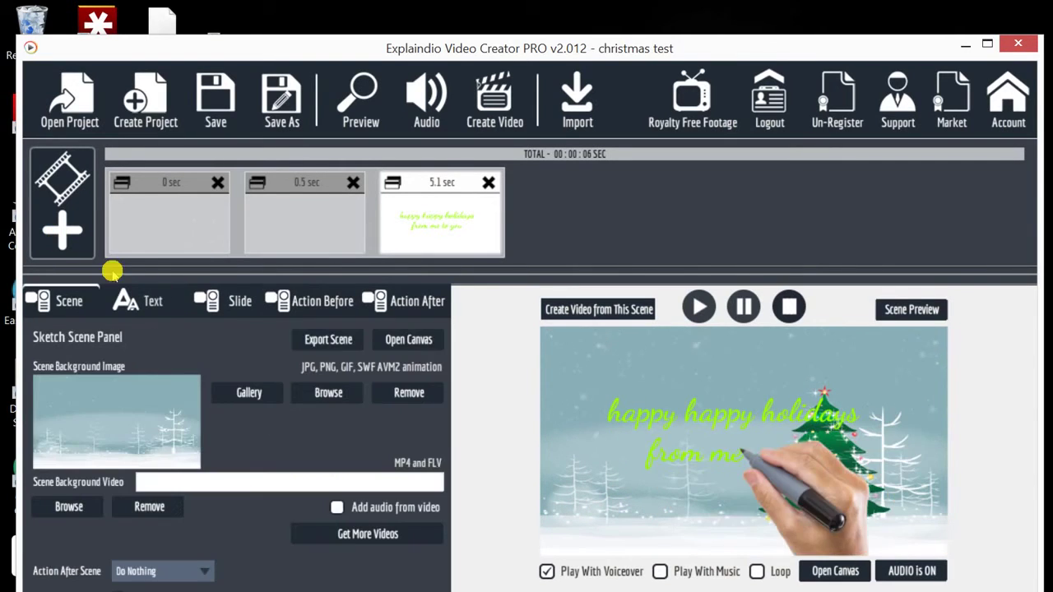
{"action": "left_click", "coordinate": [327, 393]}
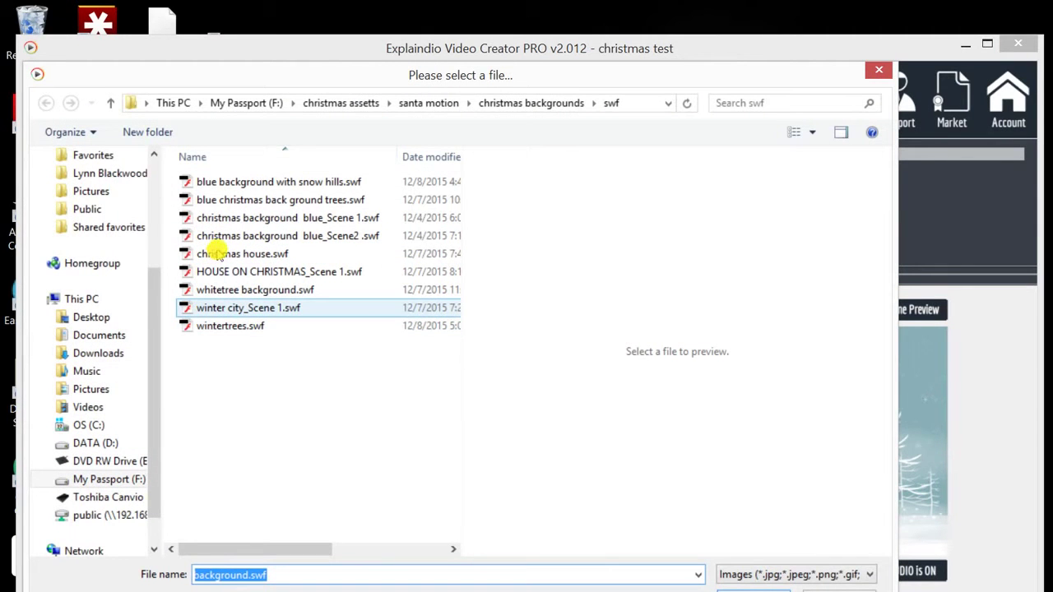
{"action": "left_click", "coordinate": [269, 308]}
{"action": "key", "text": "Down"}
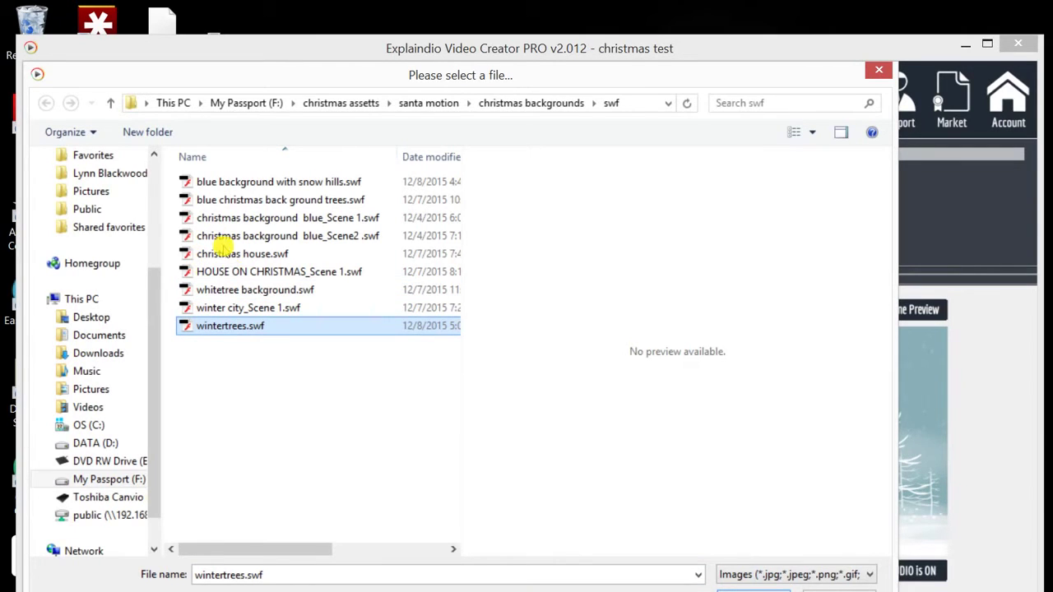
{"action": "left_click", "coordinate": [222, 251], "text": "ctrl"}
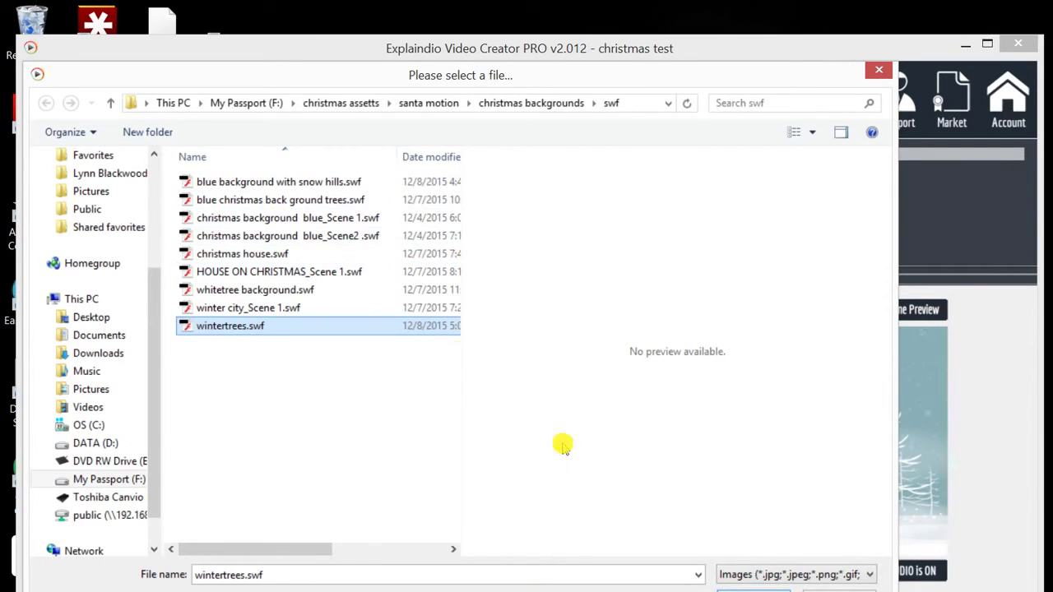
{"action": "key", "text": "Return"}
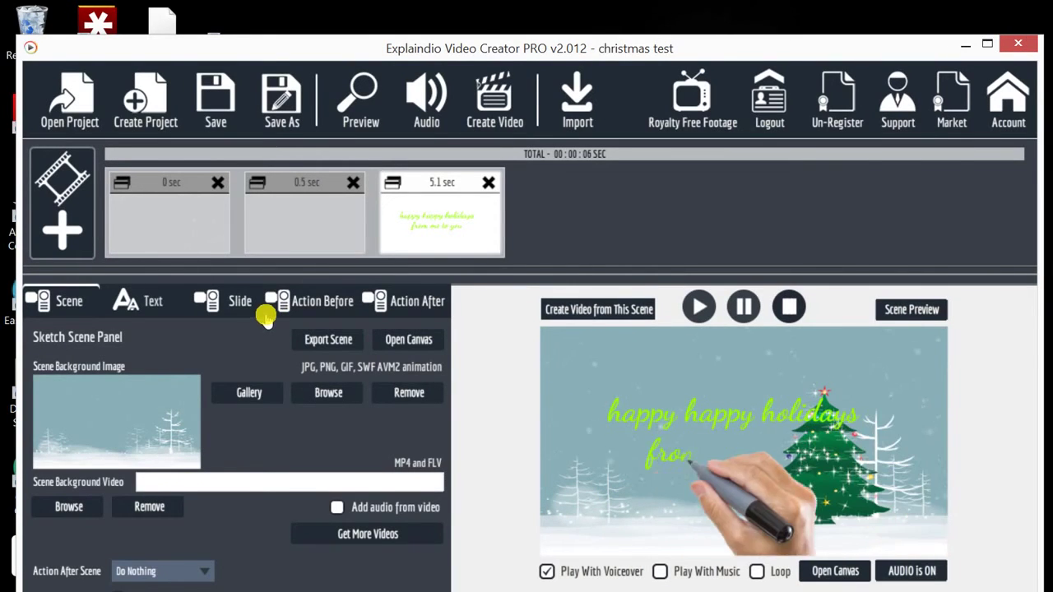
Step: Try winter city_Scene 1.swf as the scene background
{"action": "left_click", "coordinate": [328, 392]}
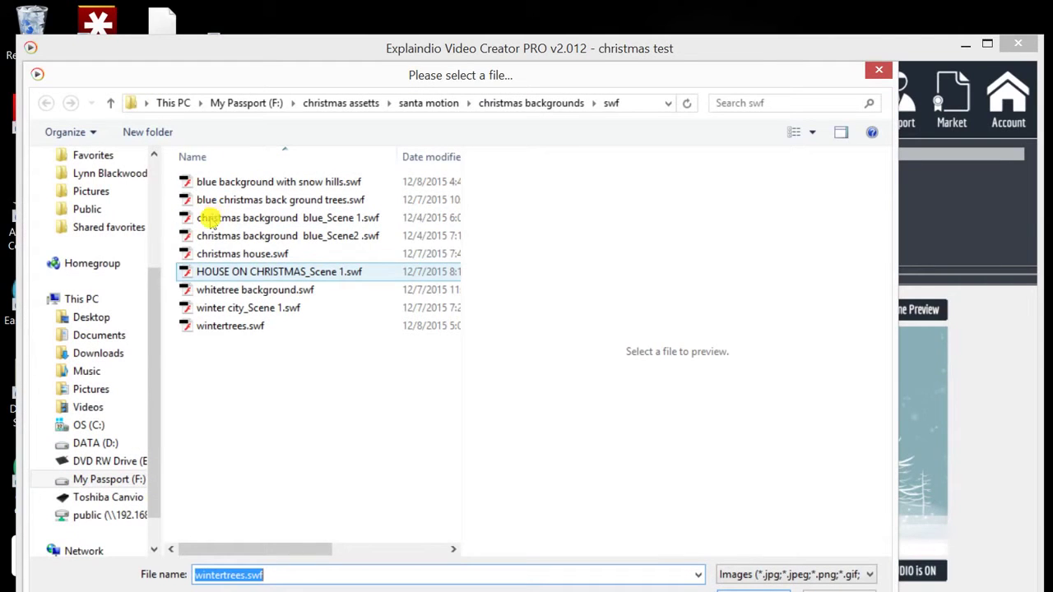
{"action": "left_click", "coordinate": [247, 290]}
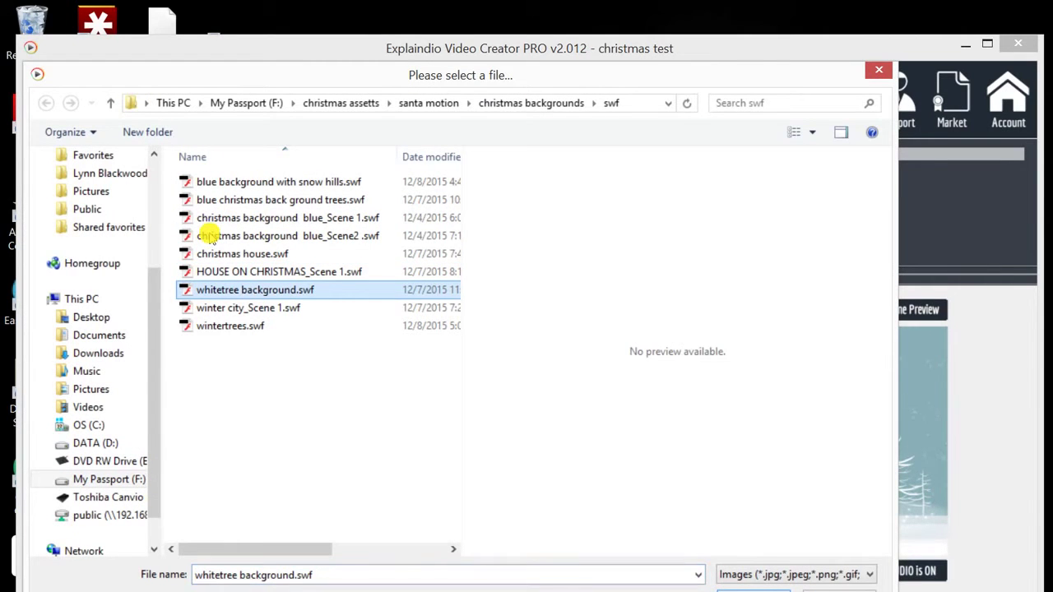
{"action": "key", "text": "Down"}
{"action": "key", "text": "Return"}
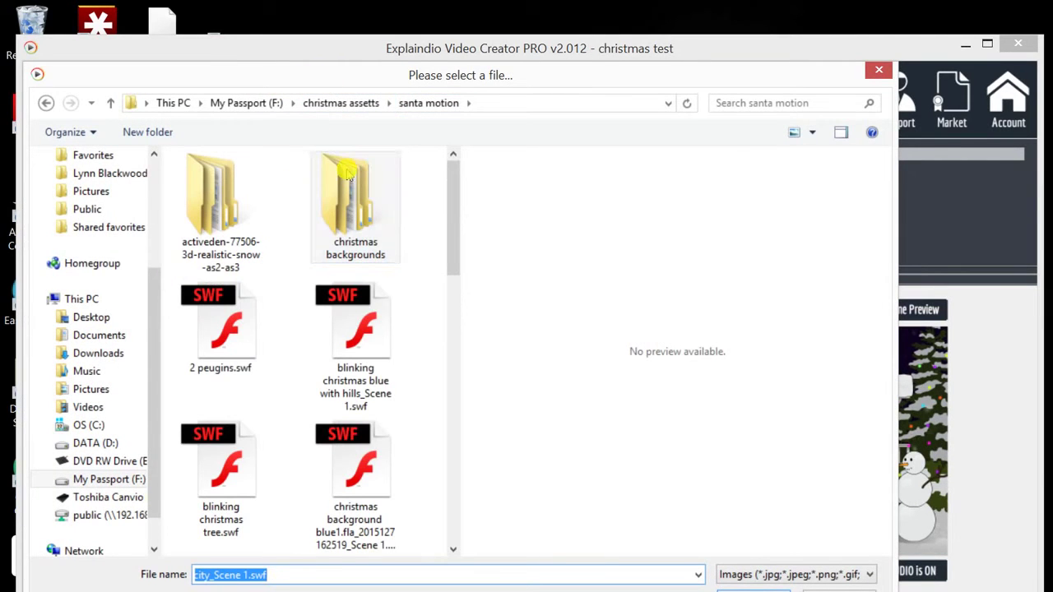
Step: Load winter city_&#060Clip Group&#062.swf from the santa motion folder as the scene background
{"action": "scroll", "coordinate": [362, 164], "scroll_direction": "down", "scroll_amount": 10}
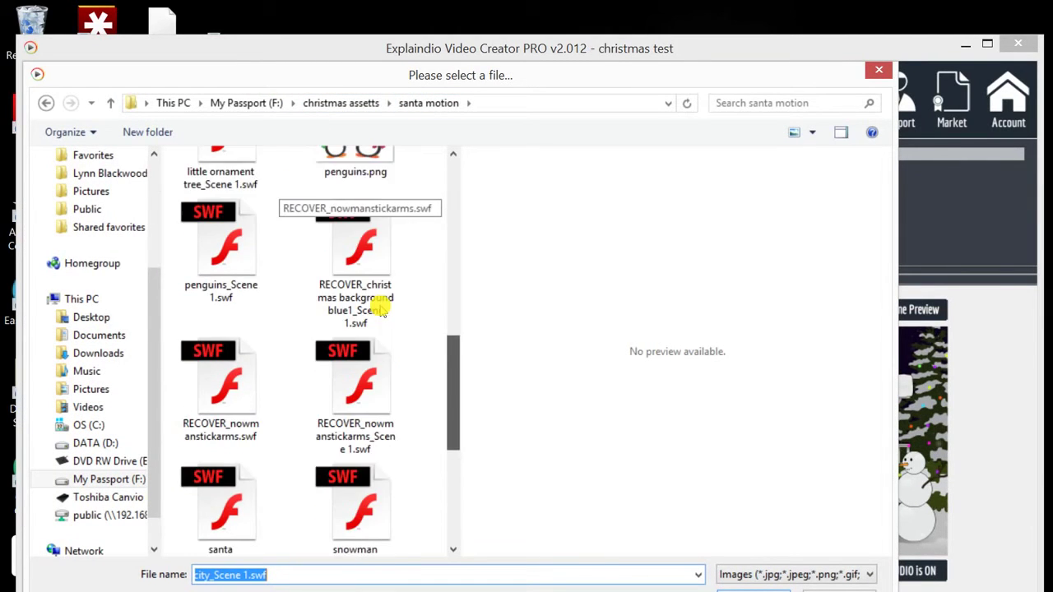
{"action": "scroll", "coordinate": [381, 321], "scroll_direction": "down", "scroll_amount": 5}
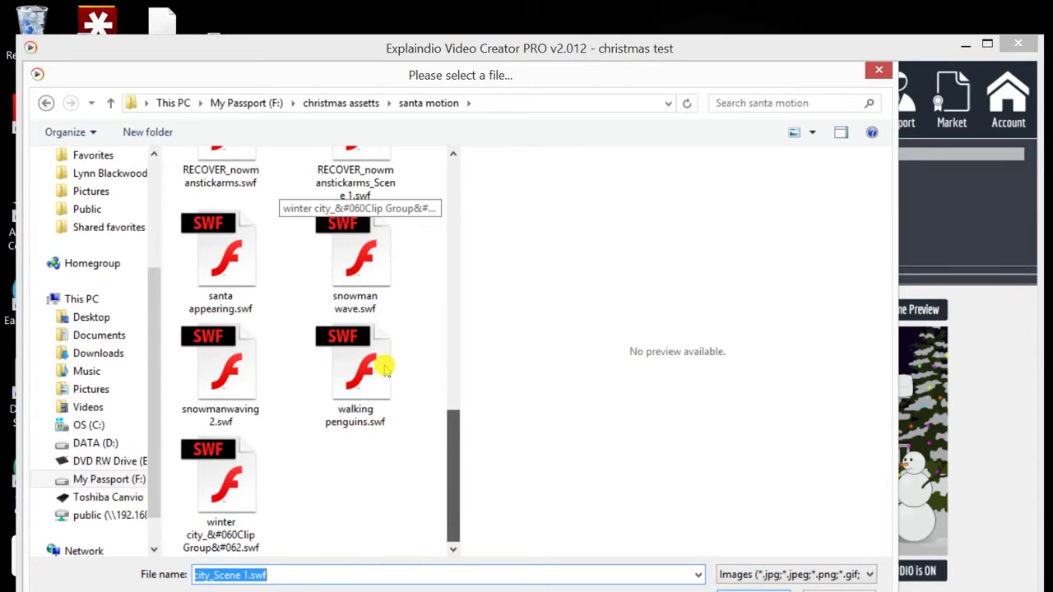
{"action": "left_click", "coordinate": [221, 460]}
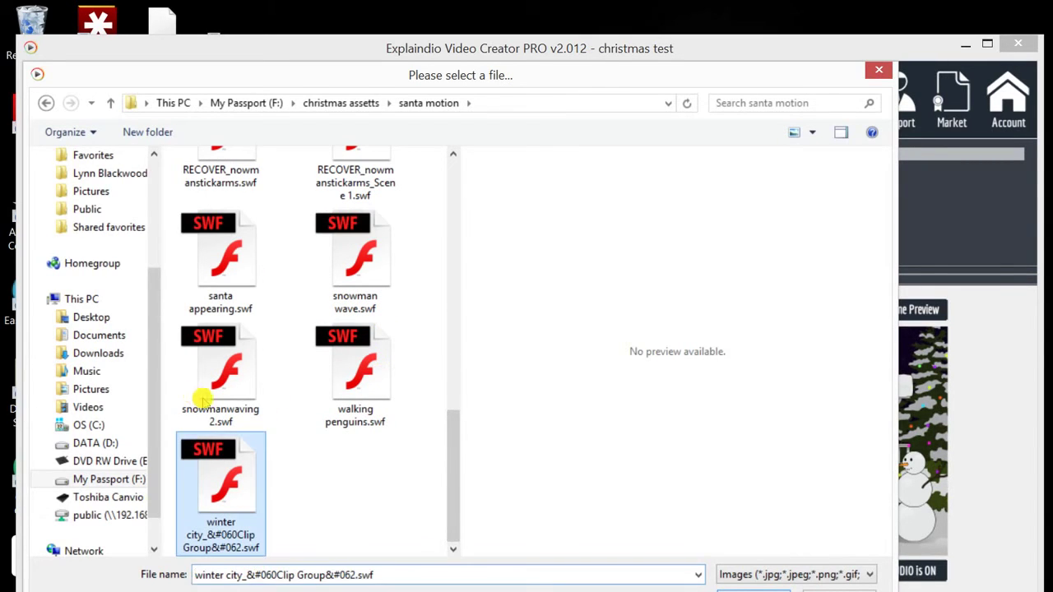
{"action": "key", "text": "Return"}
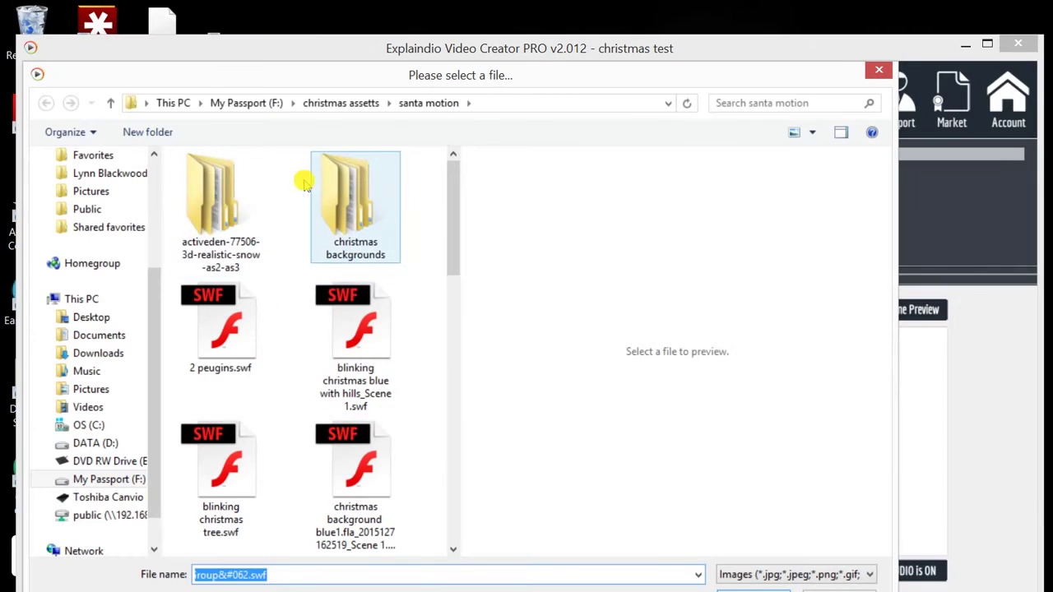
Step: Load winter city.png from the PNG subfolder of christmas backgrounds as the scene background
{"action": "double_click", "coordinate": [317, 189]}
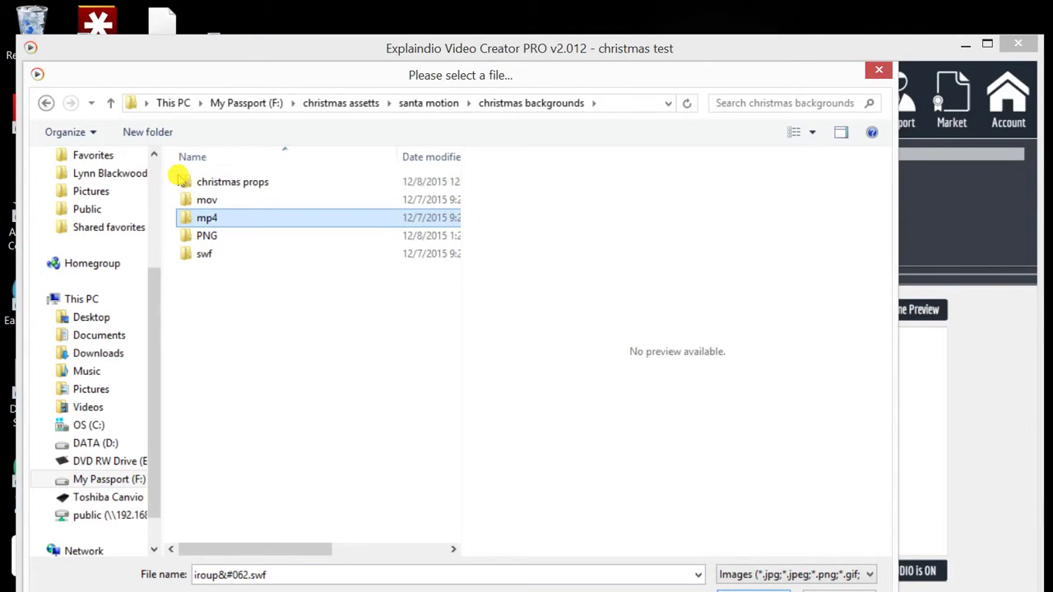
{"action": "key", "text": "Return"}
{"action": "key", "text": "BackSpace"}
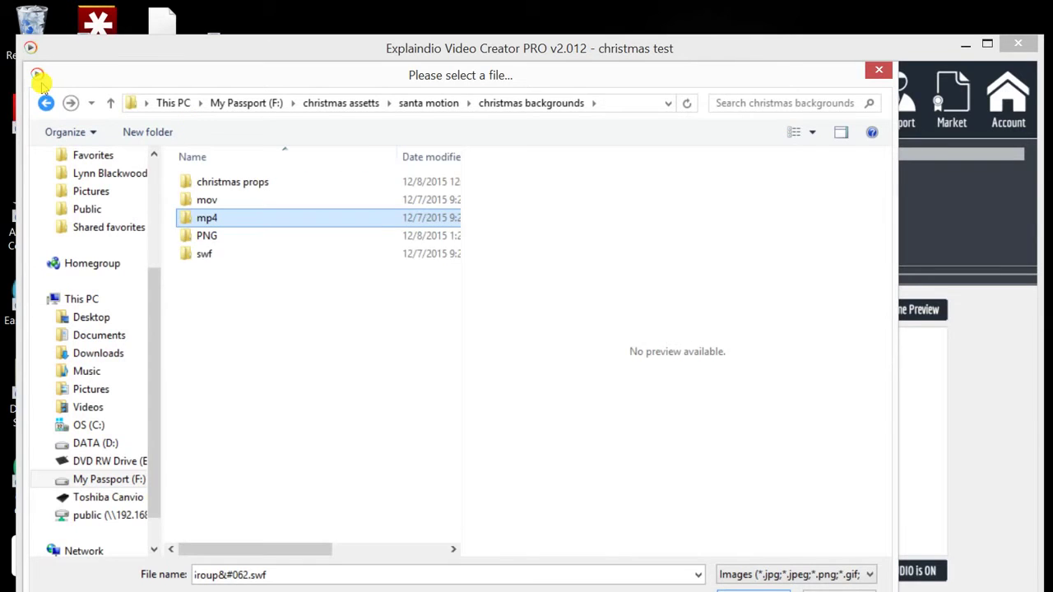
{"action": "key", "text": "s"}
{"action": "key", "text": "Return"}
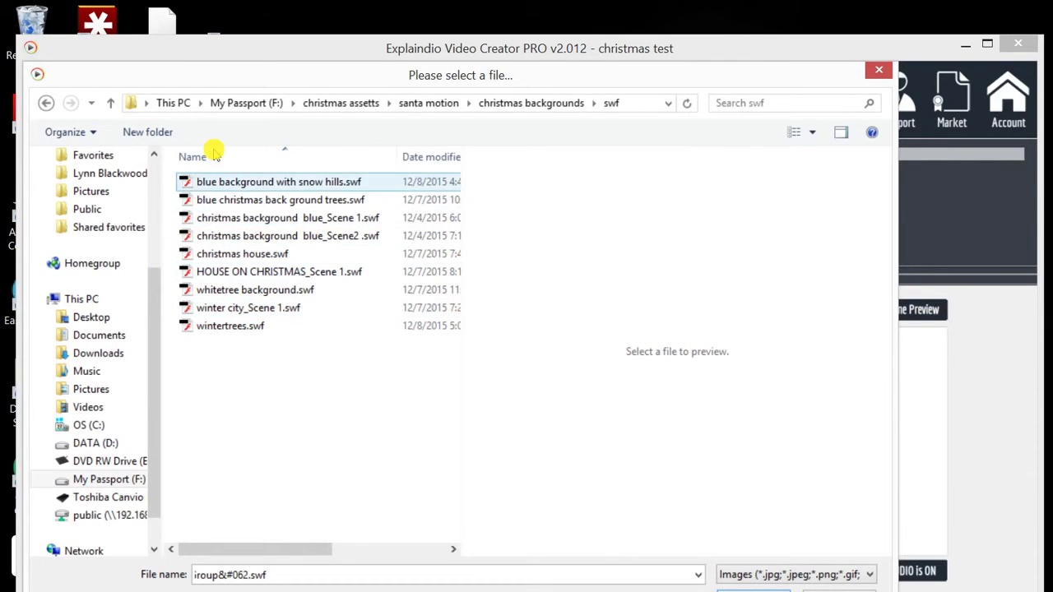
{"action": "left_click", "coordinate": [46, 103]}
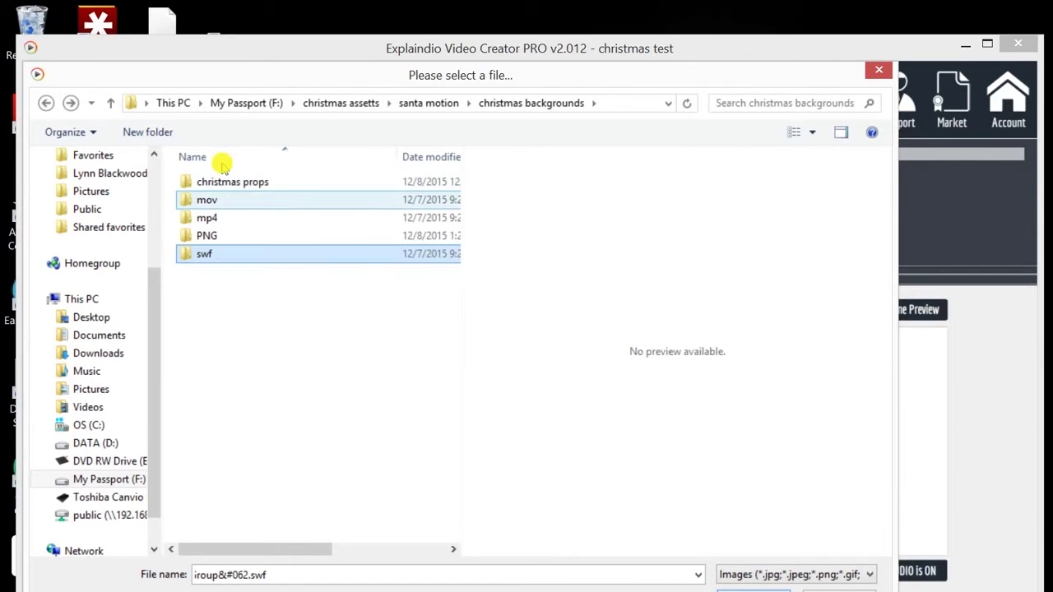
{"action": "key", "text": "p"}
{"action": "key", "text": "Return"}
{"action": "key", "text": "w"}
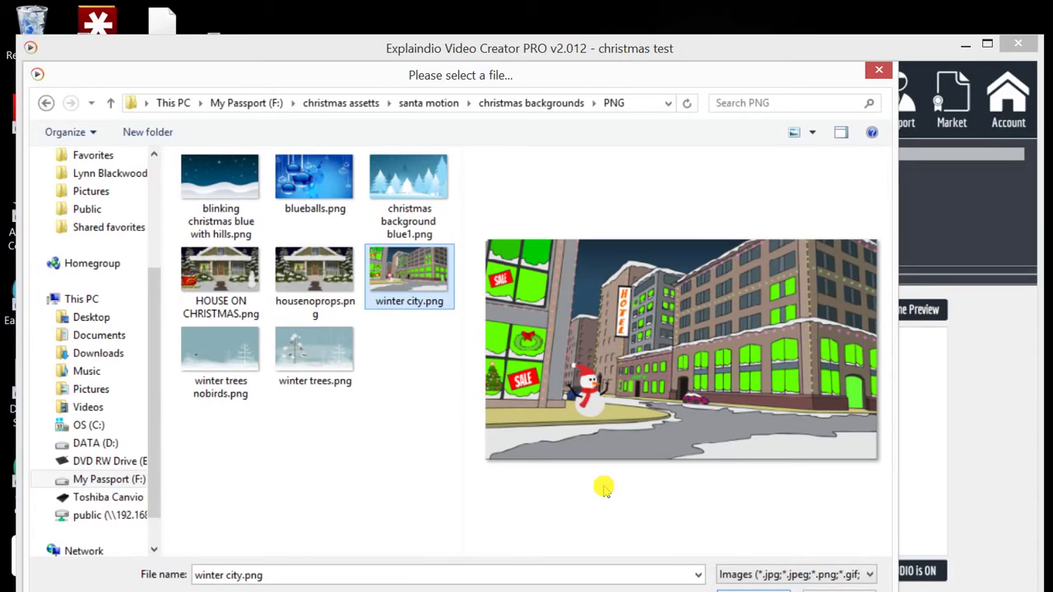
{"action": "key", "text": "Return"}
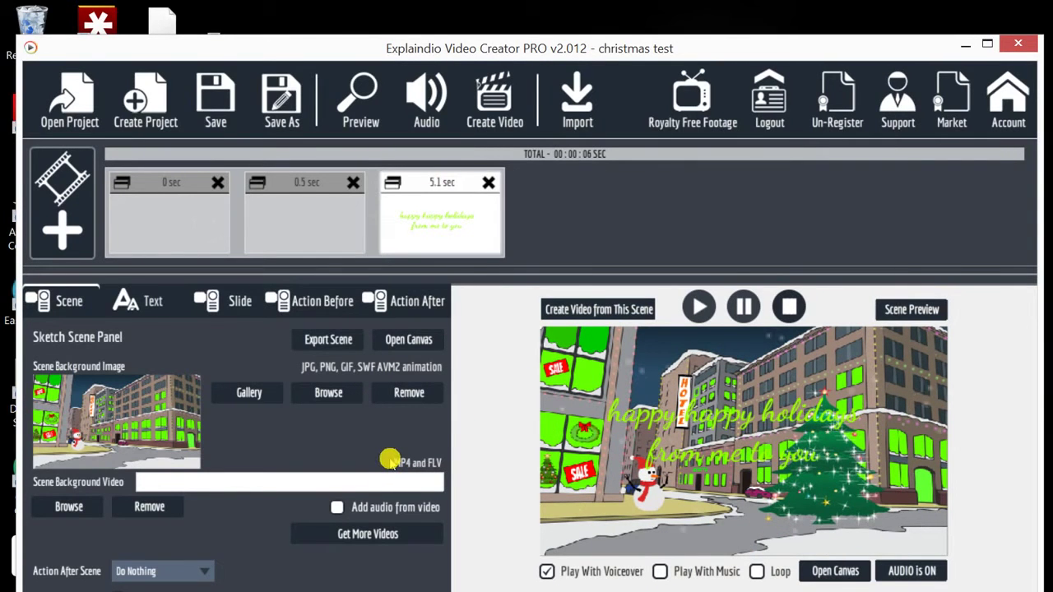
Step: Check the snow, blinking tree and greeting slides against the winter city background
{"action": "left_click", "coordinate": [138, 184]}
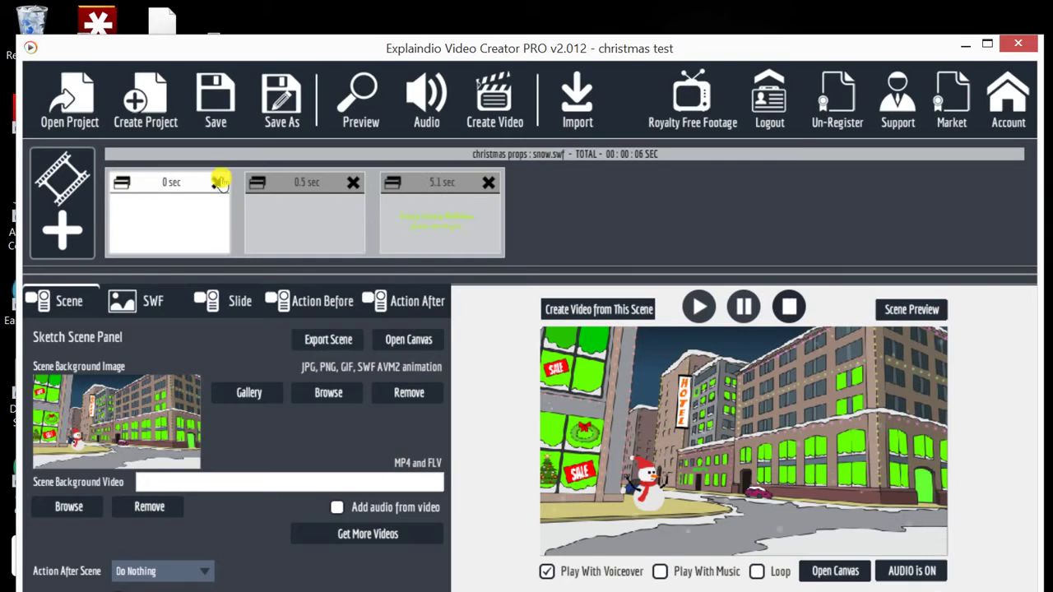
{"action": "left_click", "coordinate": [238, 183]}
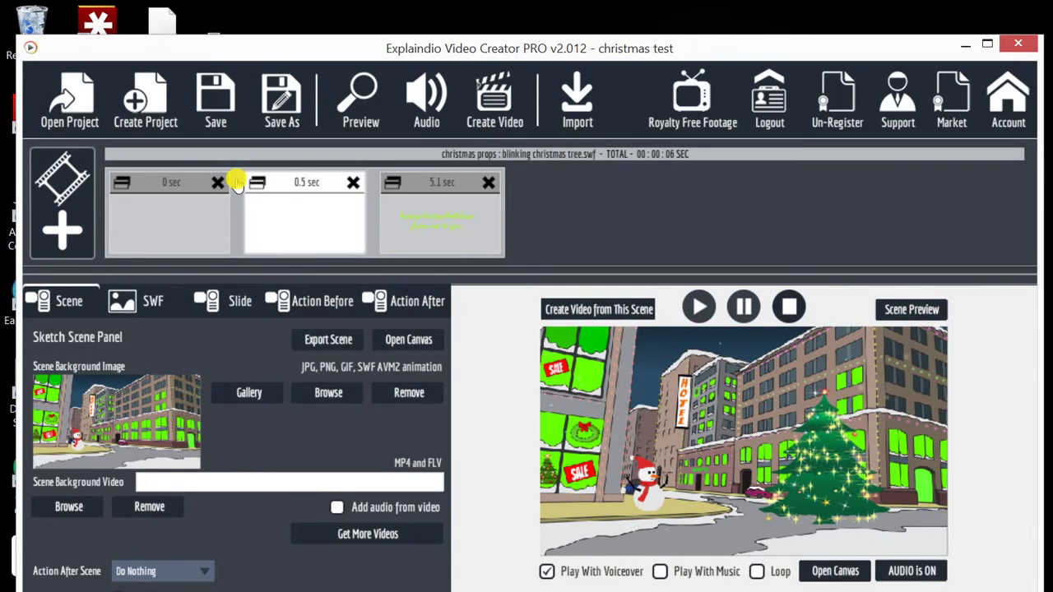
{"action": "left_click", "coordinate": [168, 184]}
{"action": "left_click", "coordinate": [237, 183]}
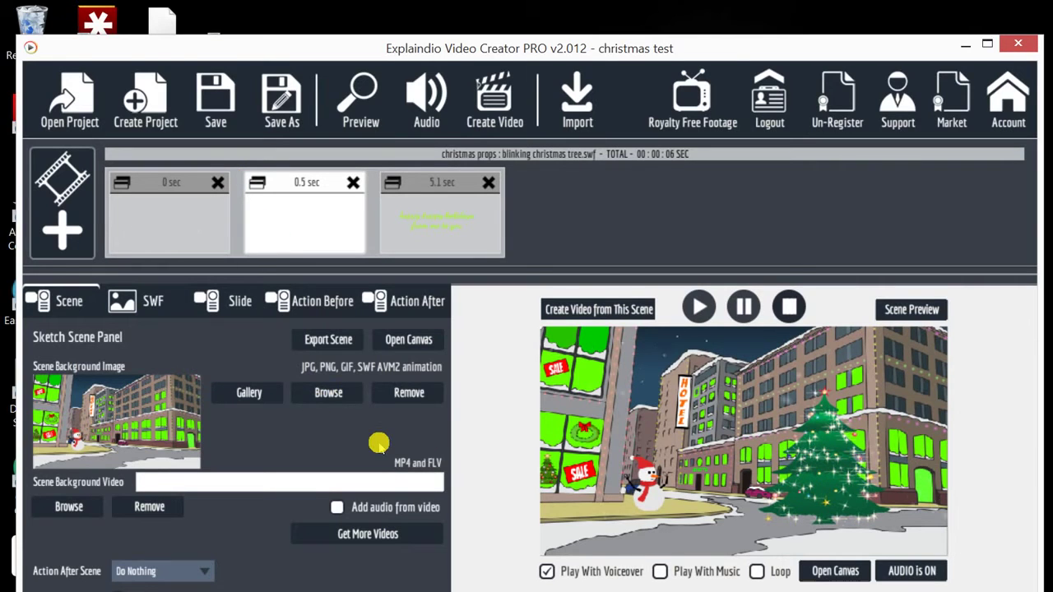
{"action": "left_click", "coordinate": [352, 183]}
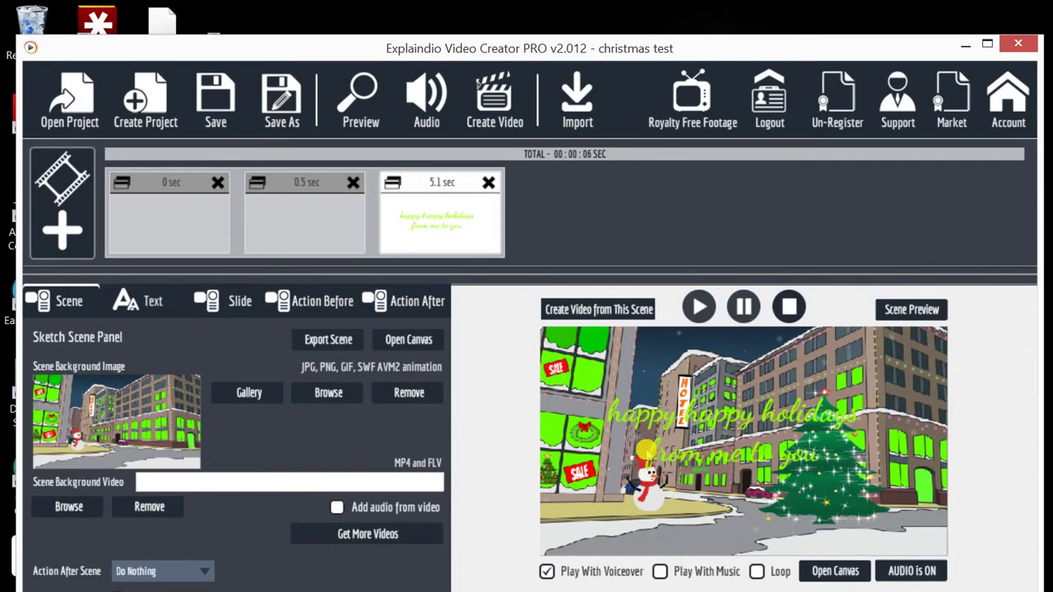
Step: Add blueballs.png as an image slide, then enlarge it and move it toward the left half of the canvas
{"action": "double_click", "coordinate": [667, 465]}
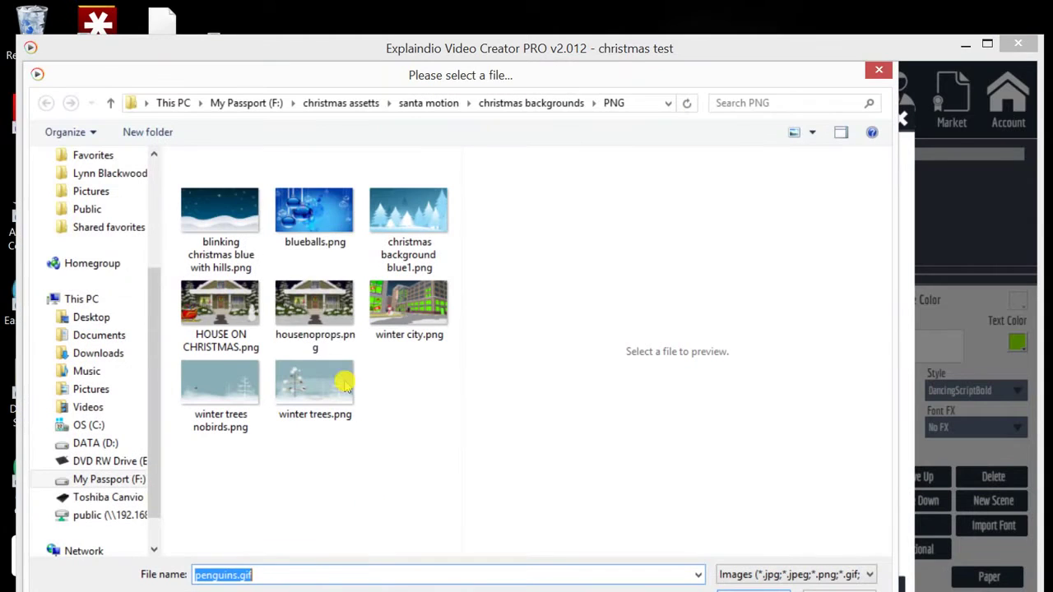
{"action": "left_click", "coordinate": [315, 211]}
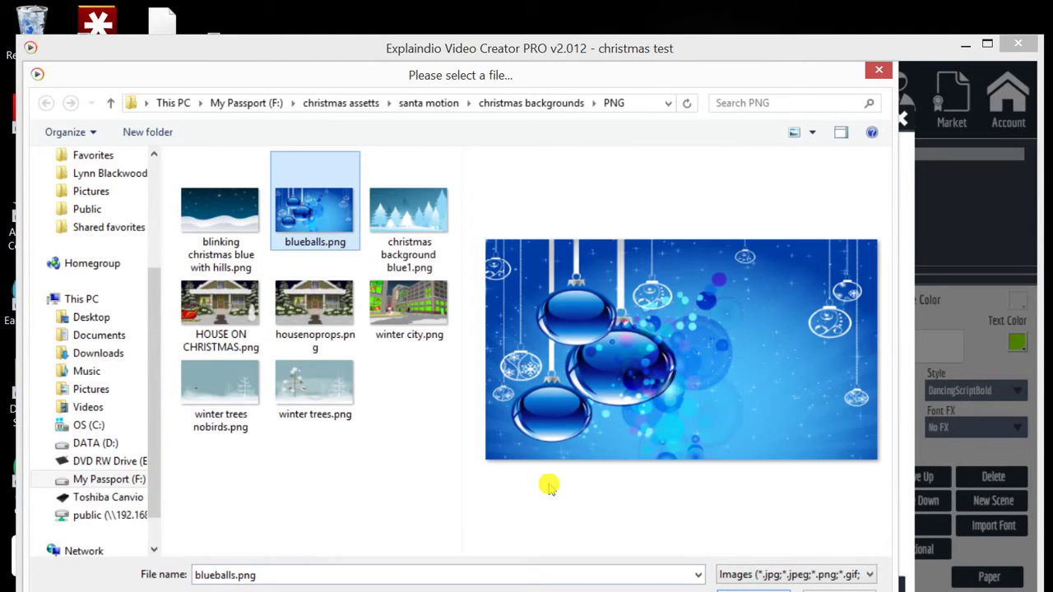
{"action": "key", "text": "Return"}
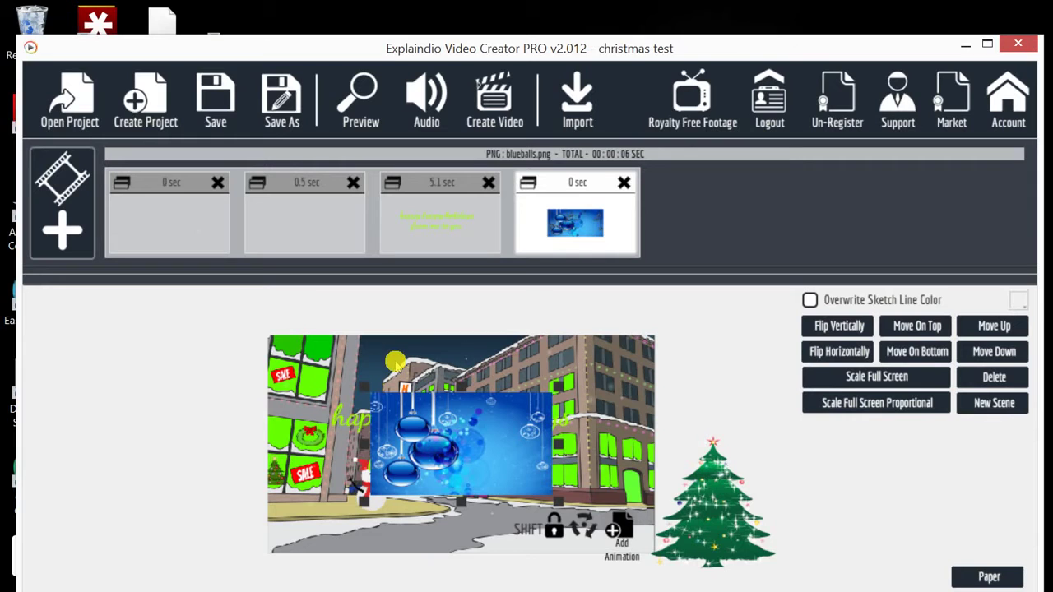
{"action": "left_click_drag", "start_coordinate": [442, 419], "coordinate": [363, 376]}
{"action": "scroll", "coordinate": [408, 395], "scroll_direction": "up", "scroll_amount": 3}
{"action": "scroll", "coordinate": [363, 376], "scroll_direction": "up", "scroll_amount": 2}
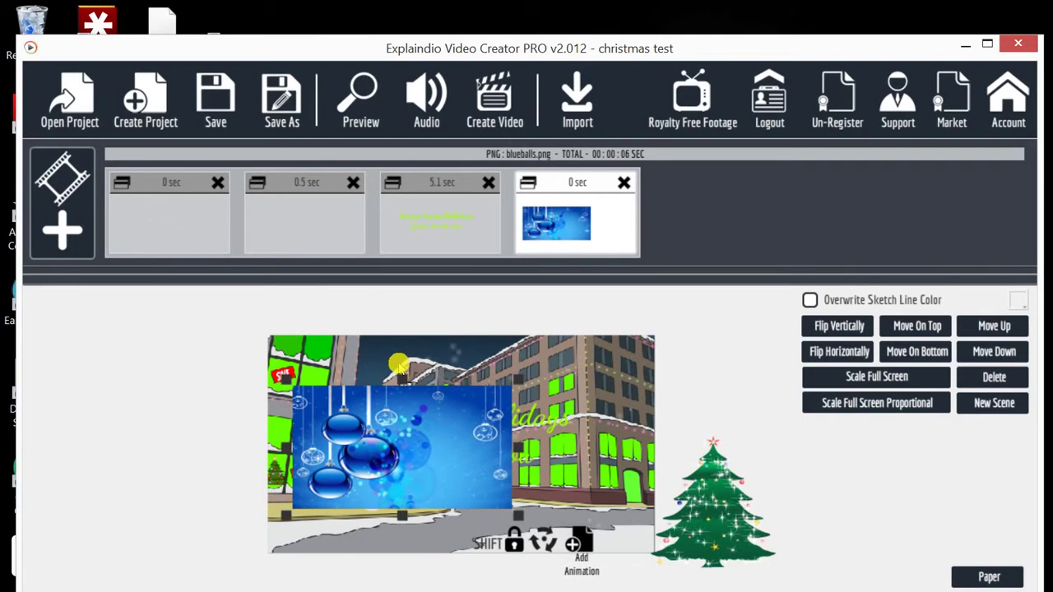
Step: Reorder the slides so the blueballs.png image comes before the greeting text
{"action": "left_click", "coordinate": [396, 172]}
{"action": "key", "text": "Tab"}
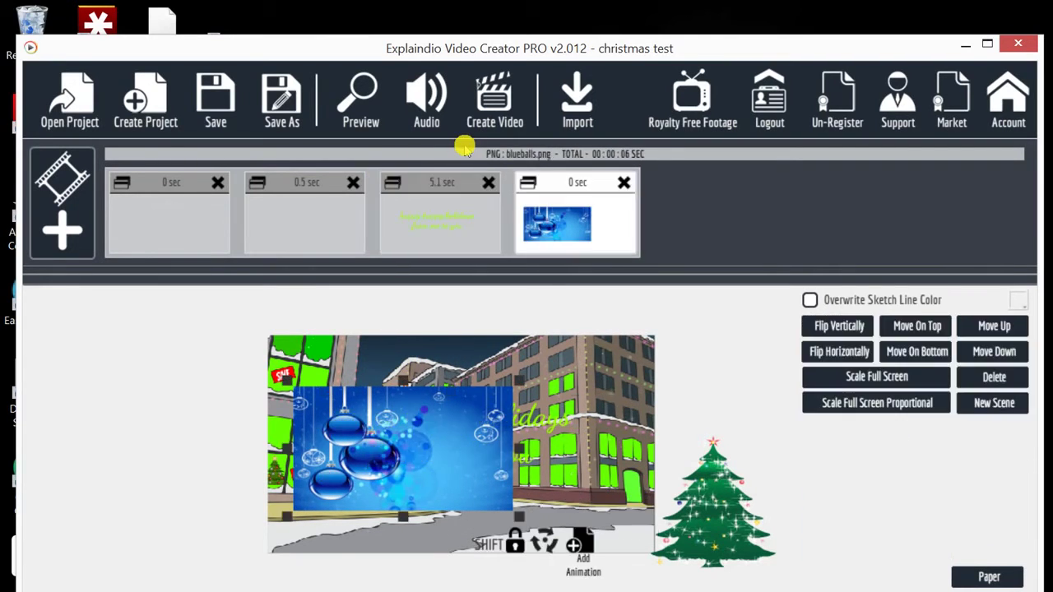
{"action": "left_click_drag", "start_coordinate": [436, 169], "coordinate": [499, 157]}
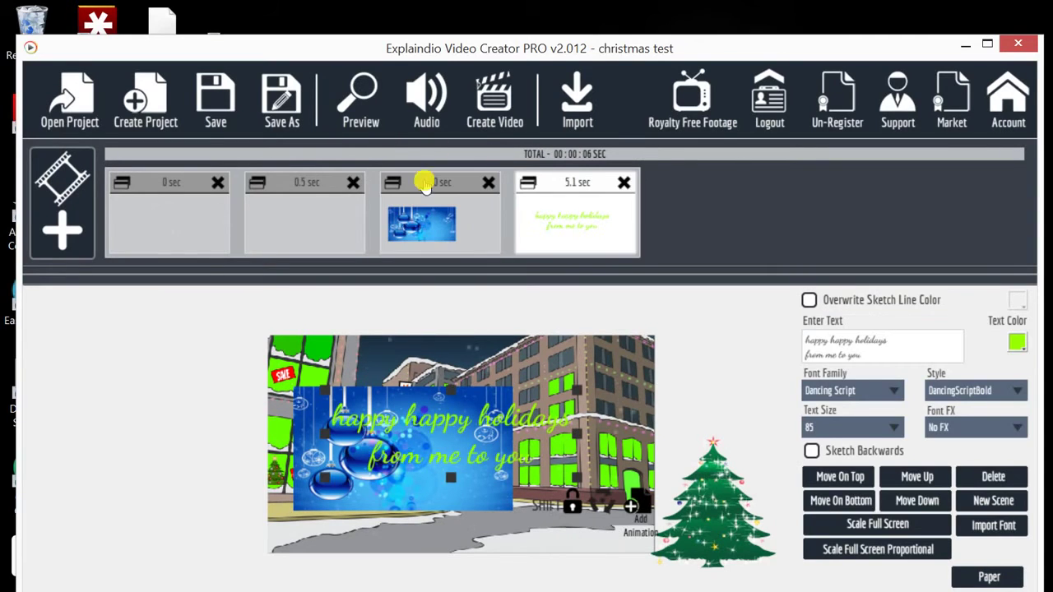
{"action": "key", "text": "shift+Tab"}
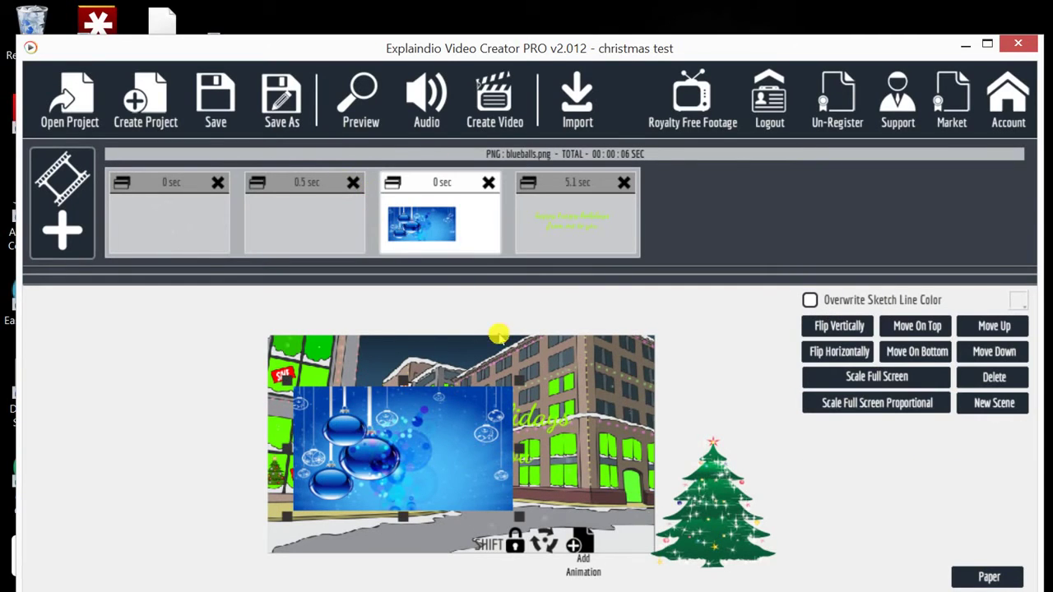
{"action": "key", "text": "Escape"}
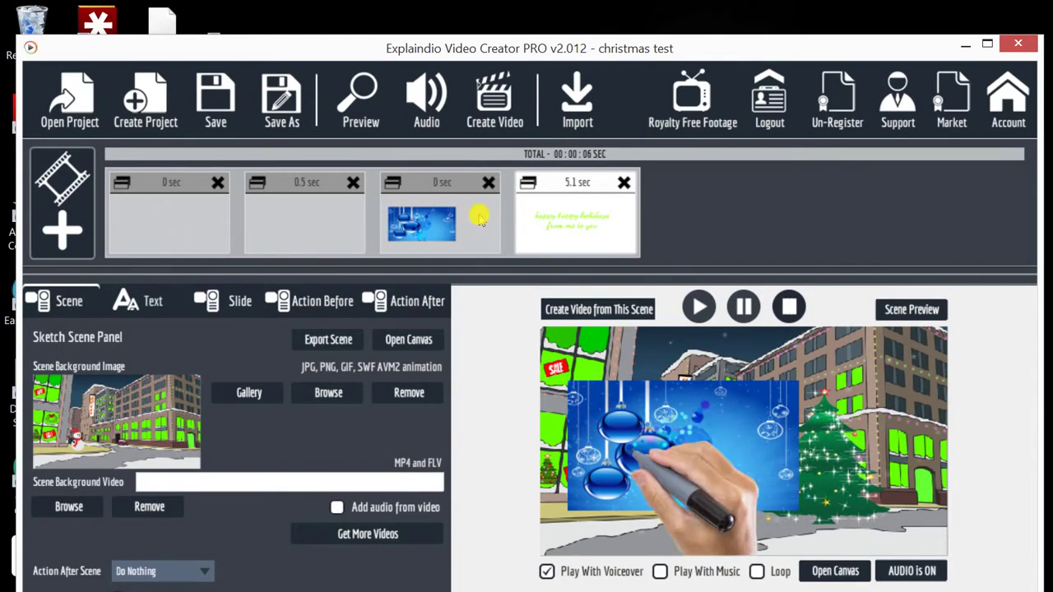
Step: Set the greeting's text size to 70 and reposition the text so it fits over the blue ornament picture
{"action": "left_click", "coordinate": [670, 463]}
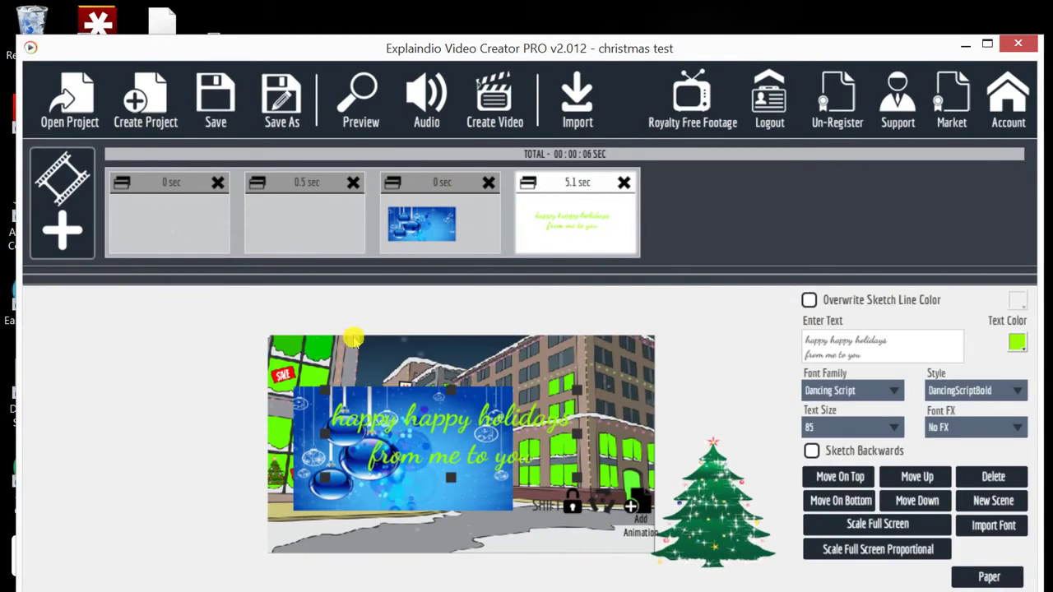
{"action": "left_click_drag", "start_coordinate": [354, 338], "coordinate": [328, 350]}
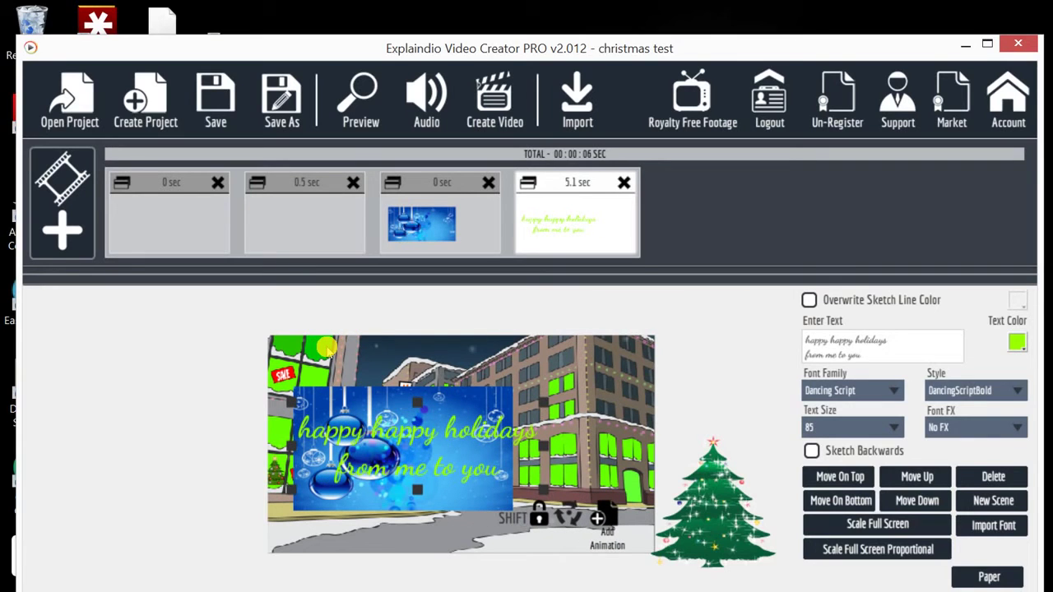
{"action": "key", "text": "Down"}
{"action": "key", "text": "Down"}
{"action": "key", "text": "Down"}
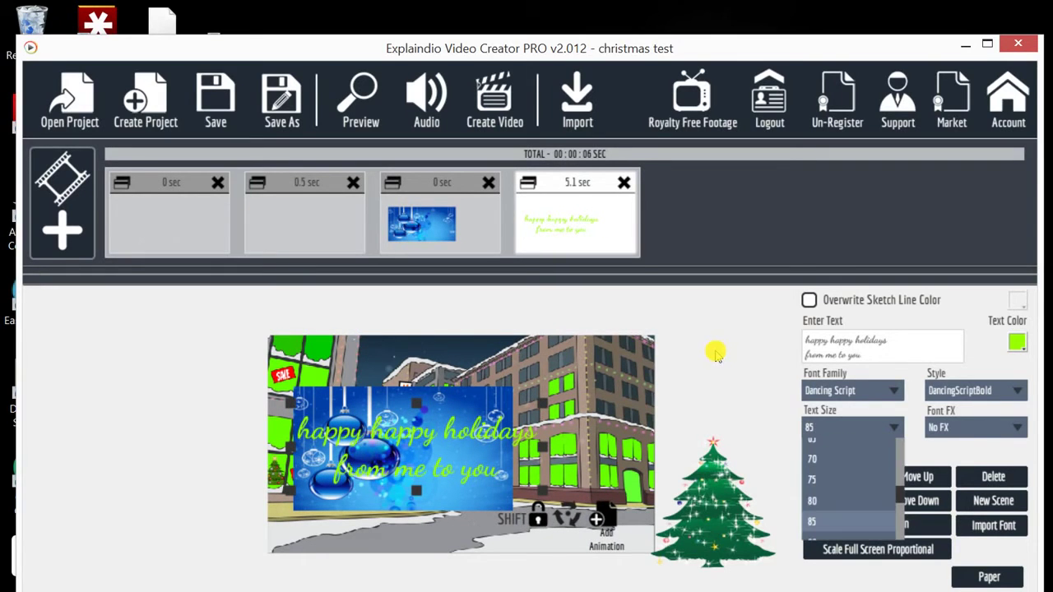
{"action": "key", "text": "Return"}
{"action": "mouse_move", "coordinate": [350, 352]}
{"action": "left_mouse_down"}
{"action": "mouse_move", "coordinate": [340, 369]}
{"action": "mouse_move", "coordinate": [340, 346]}
{"action": "left_mouse_up"}
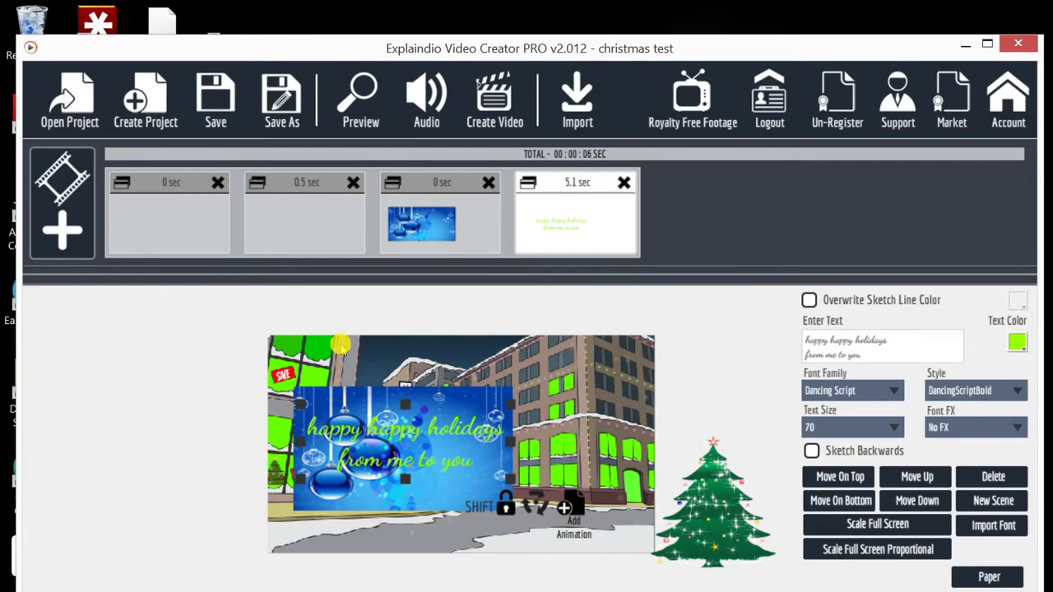
{"action": "key", "text": "Escape"}
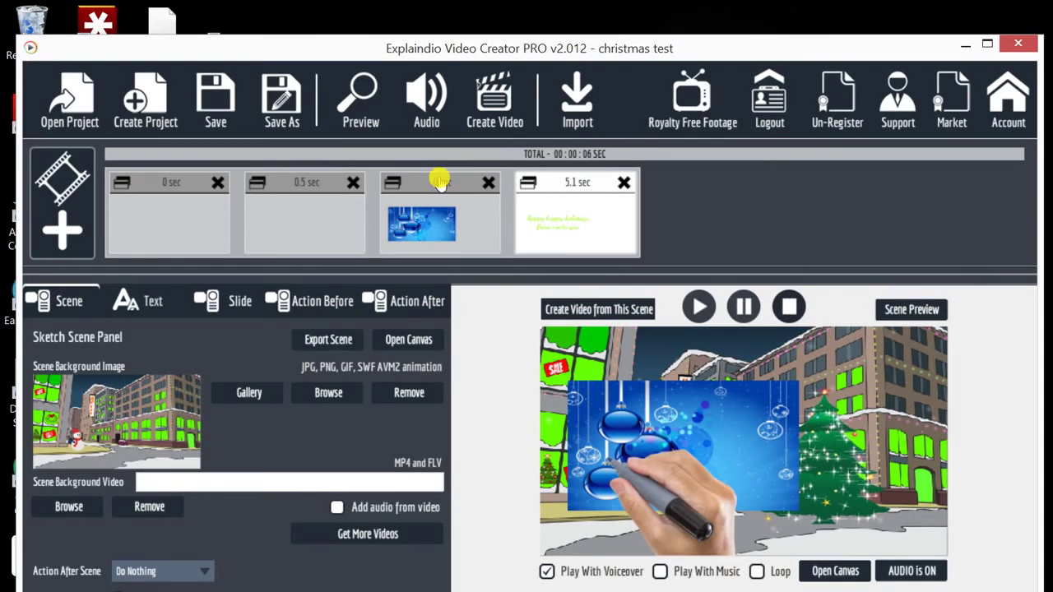
Step: Delete the blueballs.png image slide and set blueballs.png as the scene background instead
{"action": "left_click", "coordinate": [395, 178]}
{"action": "key", "text": "Delete"}
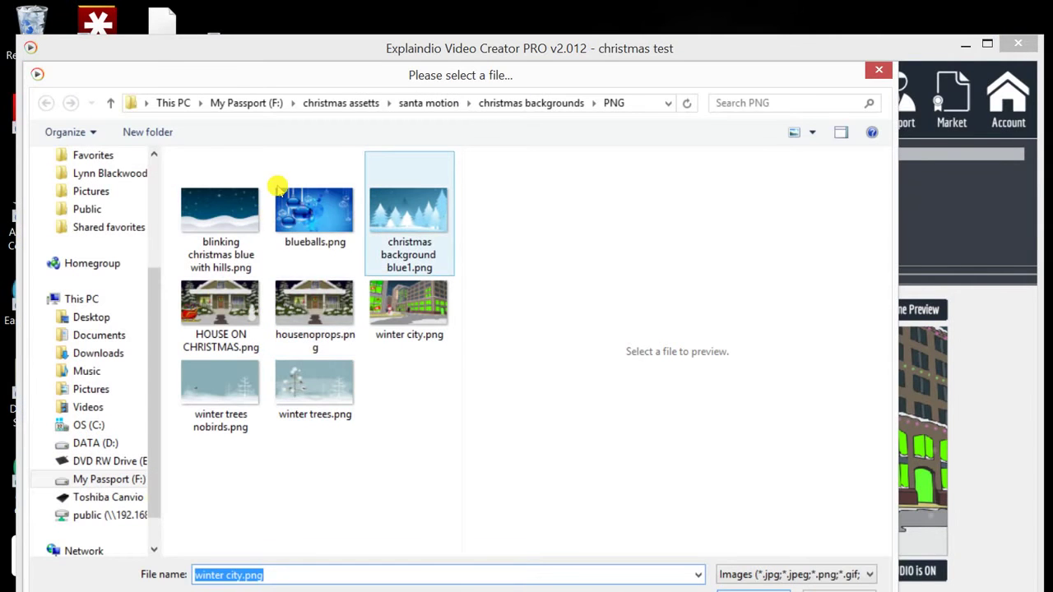
{"action": "left_click", "coordinate": [278, 192]}
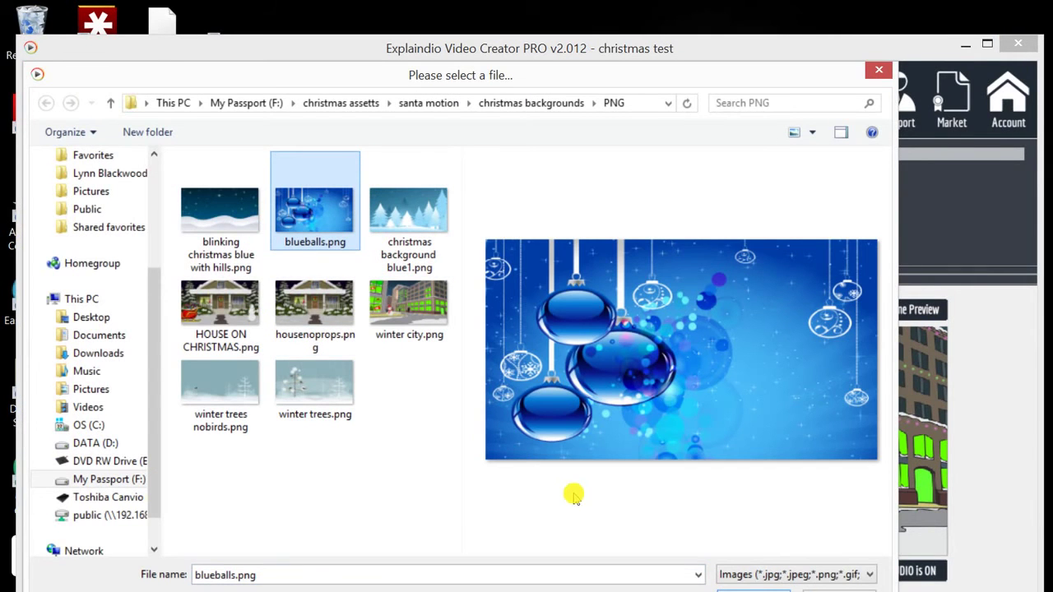
{"action": "key", "text": "Return"}
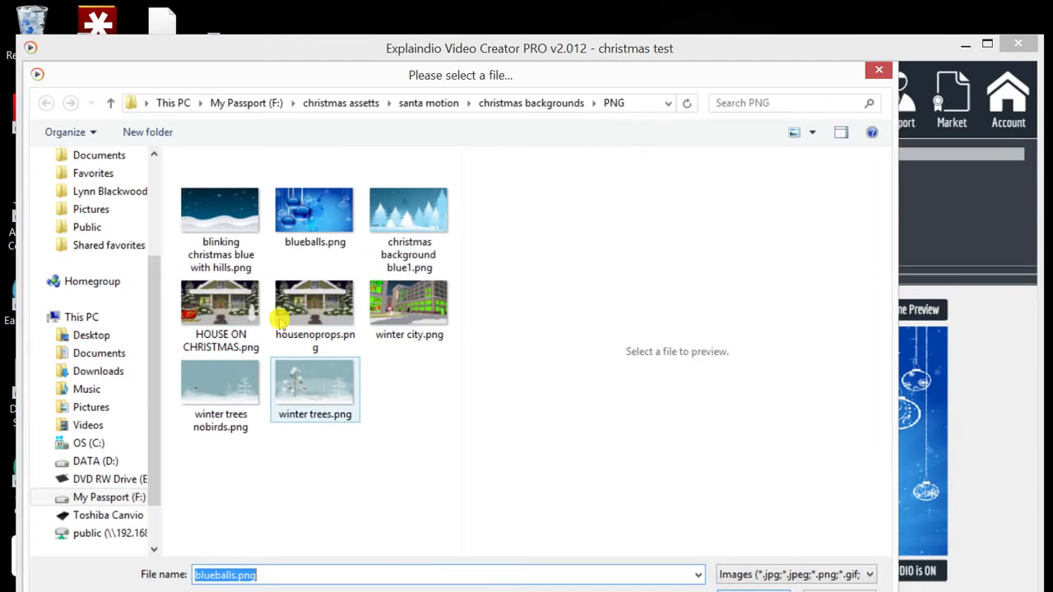
Step: Replace the scene background with christmas background blue1.png from the PNG folder
{"action": "left_click", "coordinate": [221, 393]}
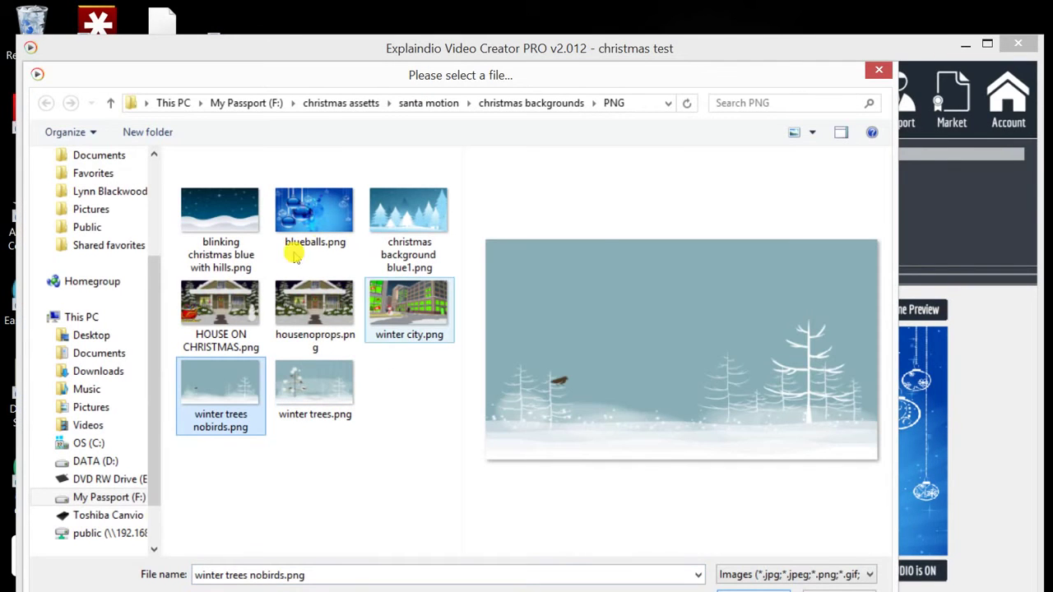
{"action": "left_click", "coordinate": [368, 188]}
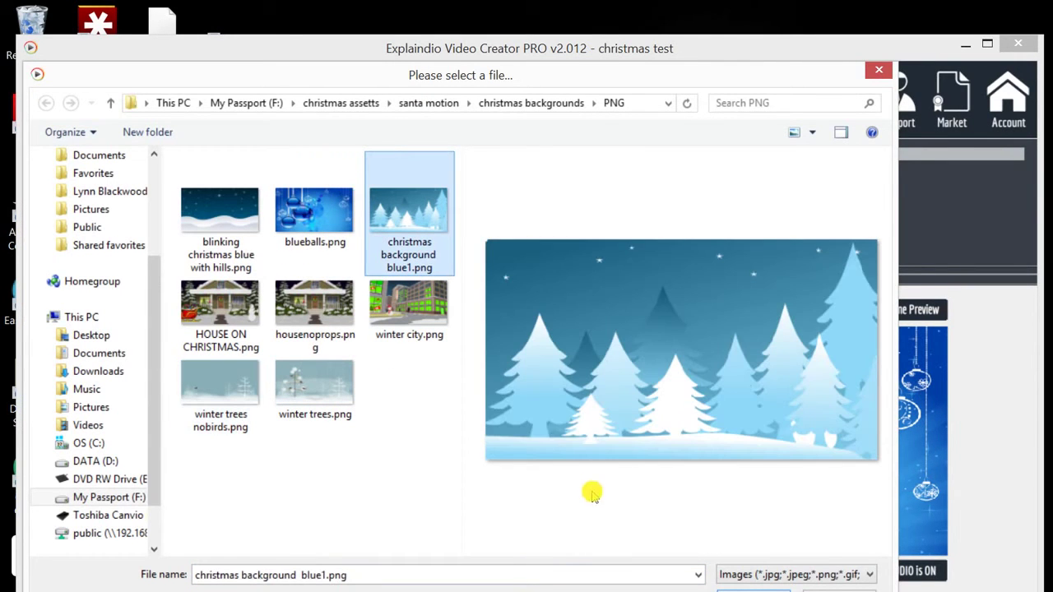
{"action": "key", "text": "Return"}
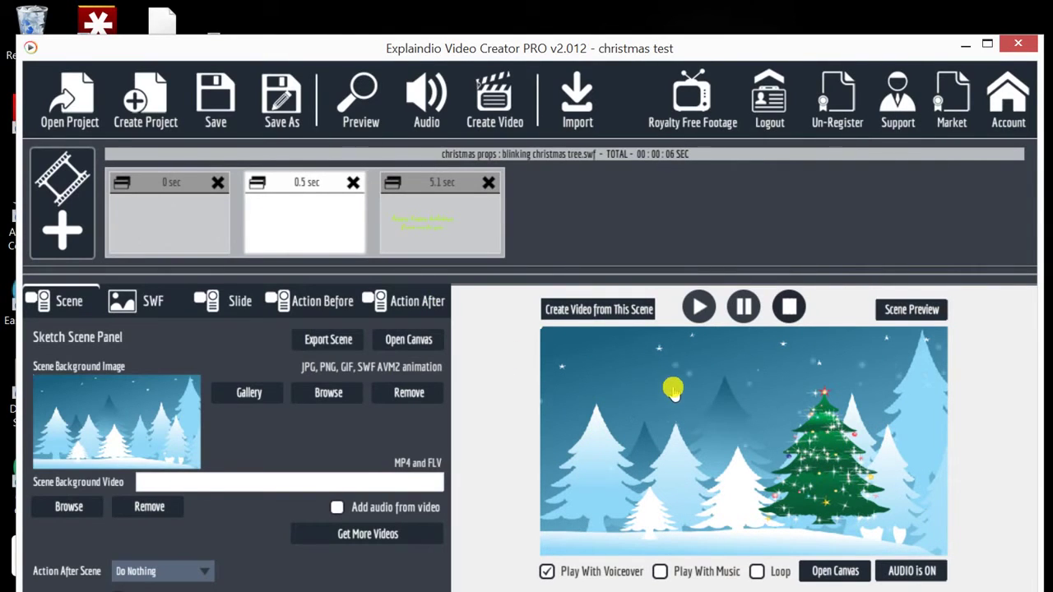
Step: Shift the blinking tree's starting position slightly right and move its animation end point to the background's lower-right corner
{"action": "left_click", "coordinate": [681, 464]}
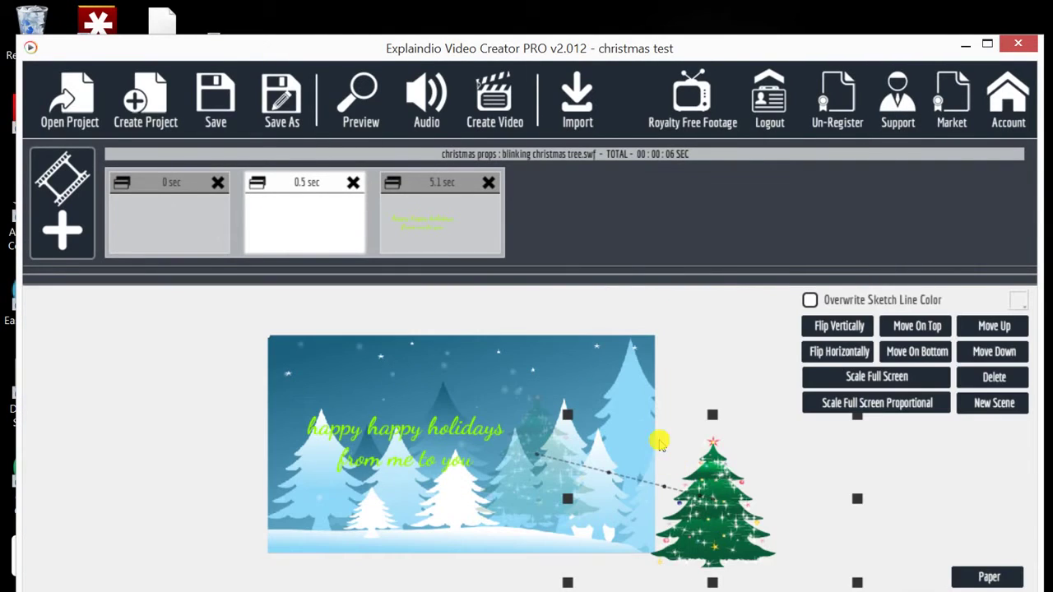
{"action": "left_click_drag", "start_coordinate": [576, 409], "coordinate": [594, 414]}
{"action": "left_click", "coordinate": [430, 395]}
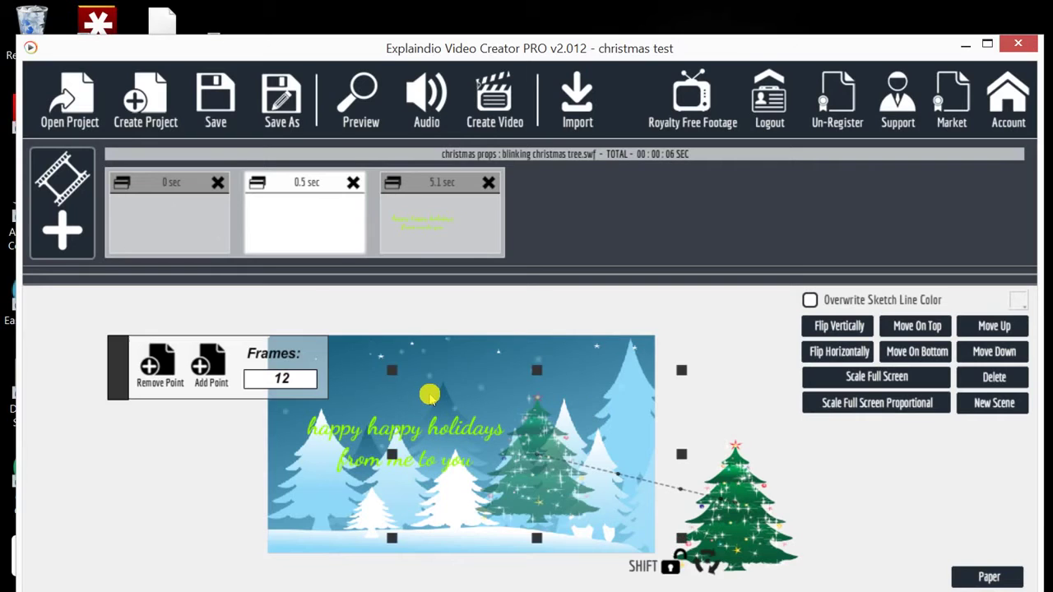
{"action": "left_click_drag", "start_coordinate": [429, 400], "coordinate": [471, 421]}
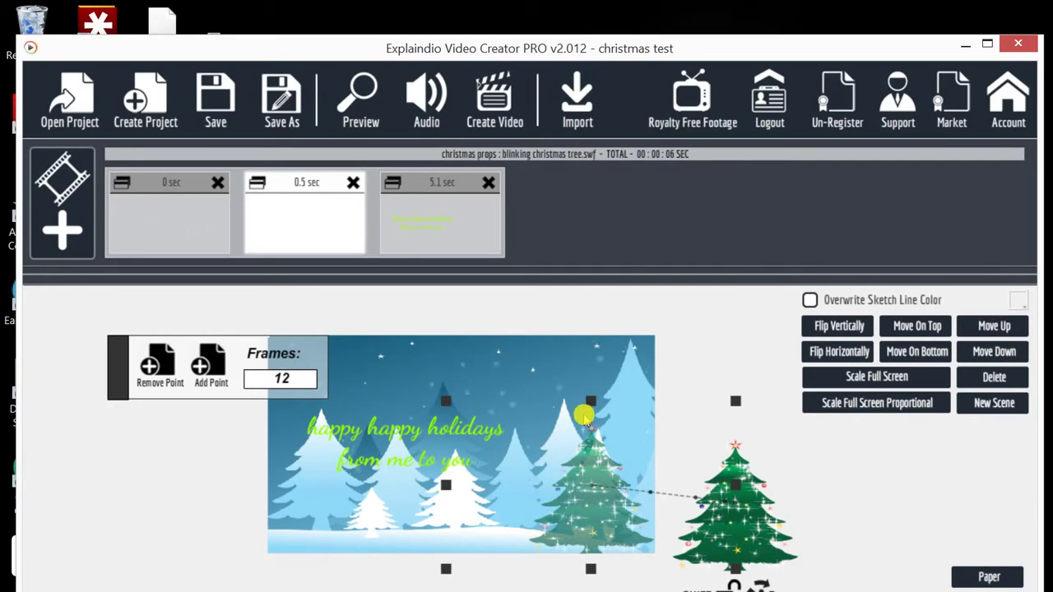
{"action": "left_click", "coordinate": [585, 422]}
{"action": "left_click", "coordinate": [523, 407]}
Step: Add 2 peugins.swf from the santa motion folder to the scene as a flash animation slide
{"action": "left_click", "coordinate": [243, 190]}
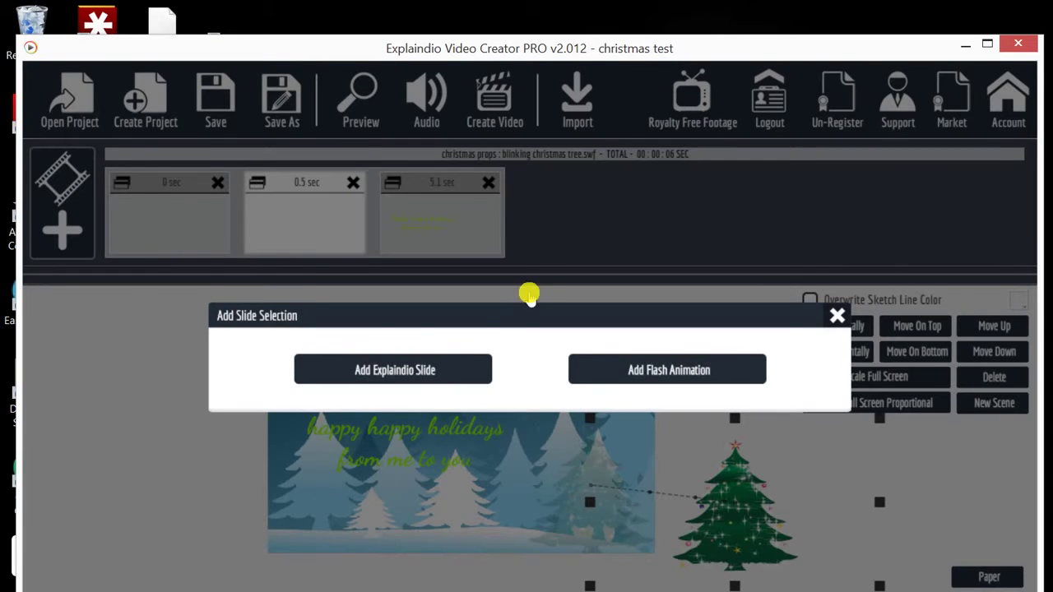
{"action": "left_click", "coordinate": [668, 370]}
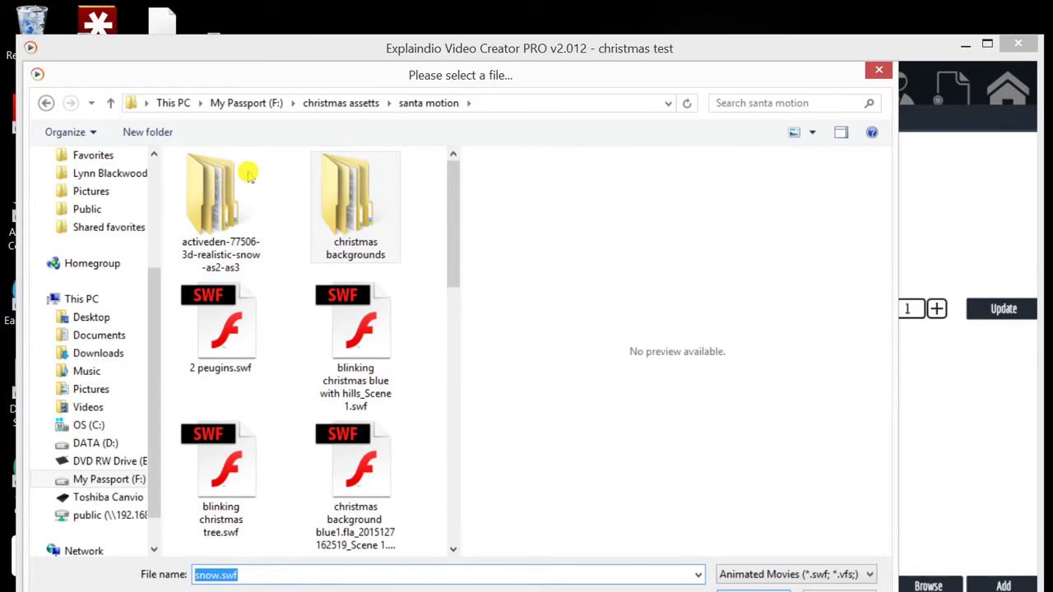
{"action": "left_click", "coordinate": [179, 272]}
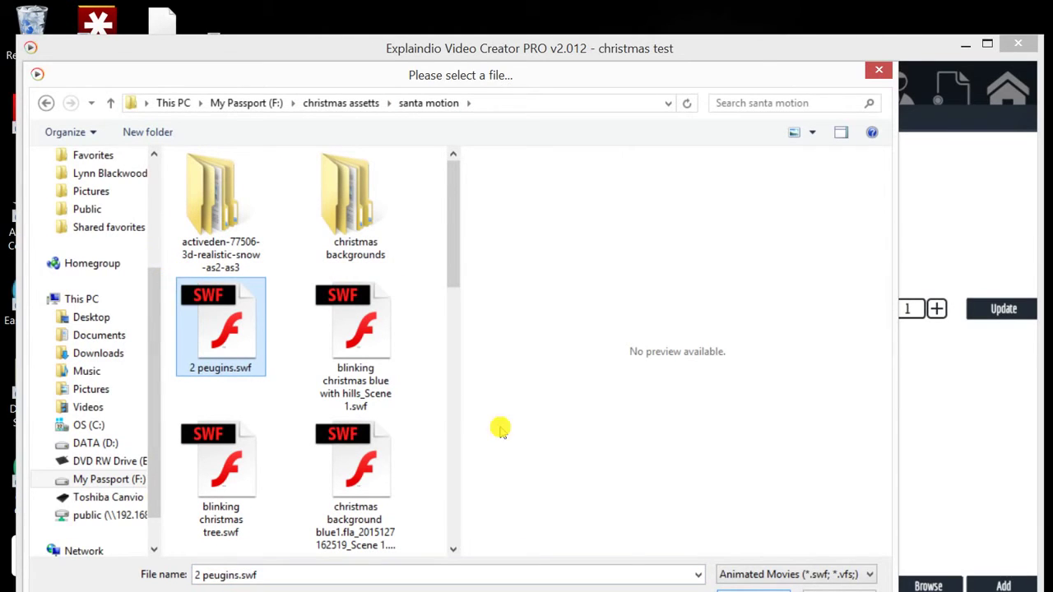
{"action": "key", "text": "Return"}
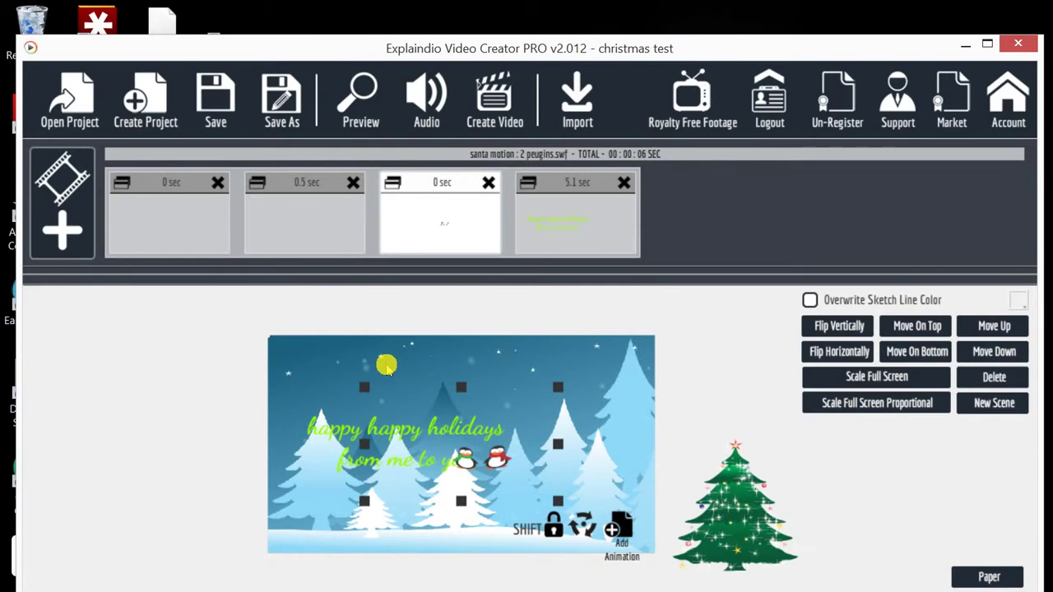
Step: Move the greeting up to the upper part of the background and enlarge the two small penguins near the snow below it
{"action": "left_click", "coordinate": [380, 435]}
{"action": "left_click_drag", "start_coordinate": [371, 384], "coordinate": [452, 315]}
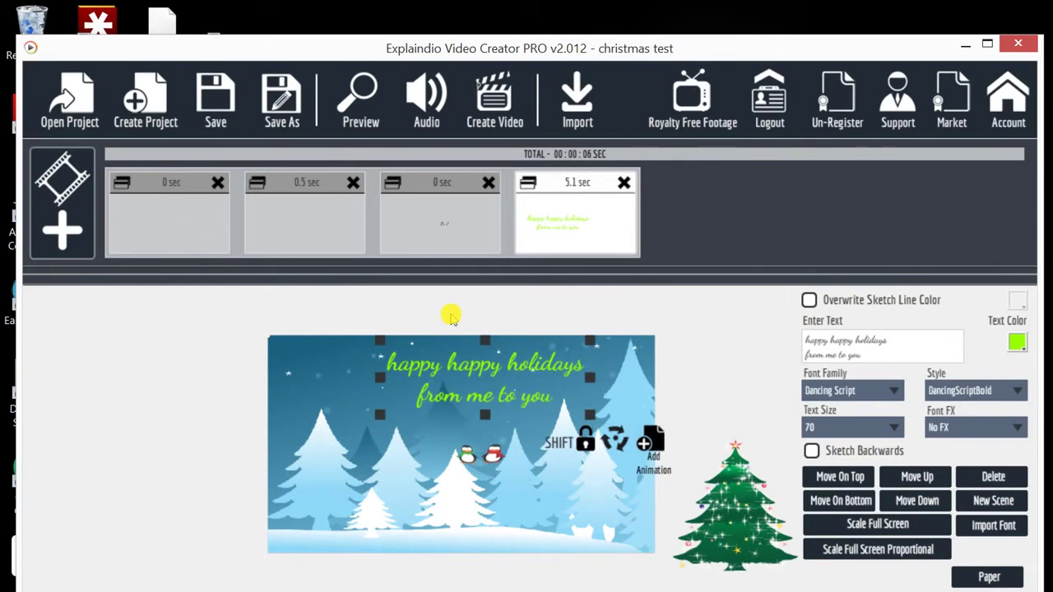
{"action": "left_click_drag", "start_coordinate": [397, 384], "coordinate": [381, 423]}
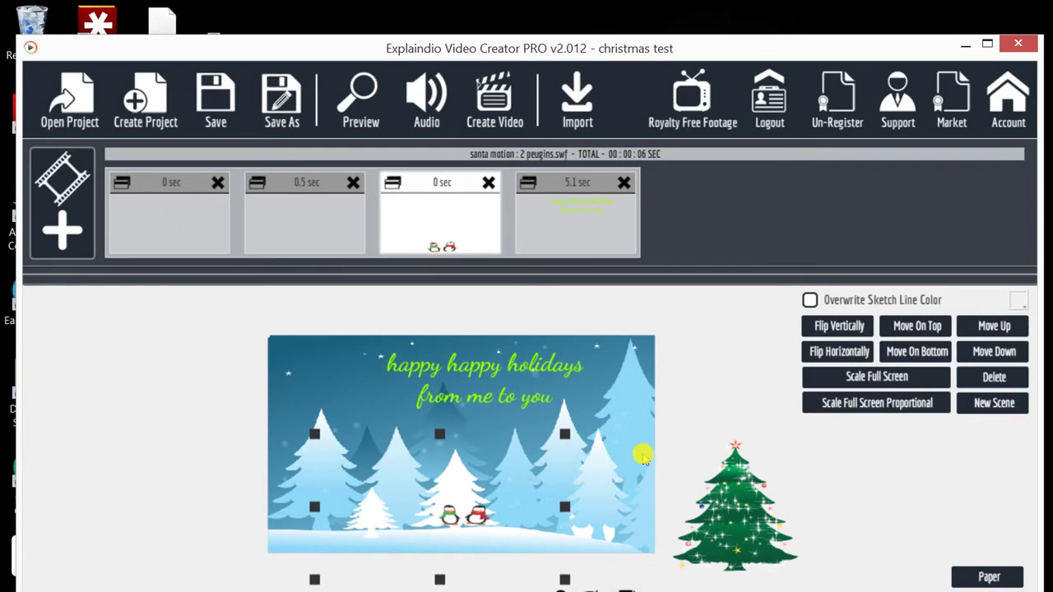
Step: Delete the 2 peugins.swf slide and add penguins_Scene 1.swf from the santa motion folder as a flash animation instead
{"action": "key", "text": "Delete"}
{"action": "left_click", "coordinate": [103, 518]}
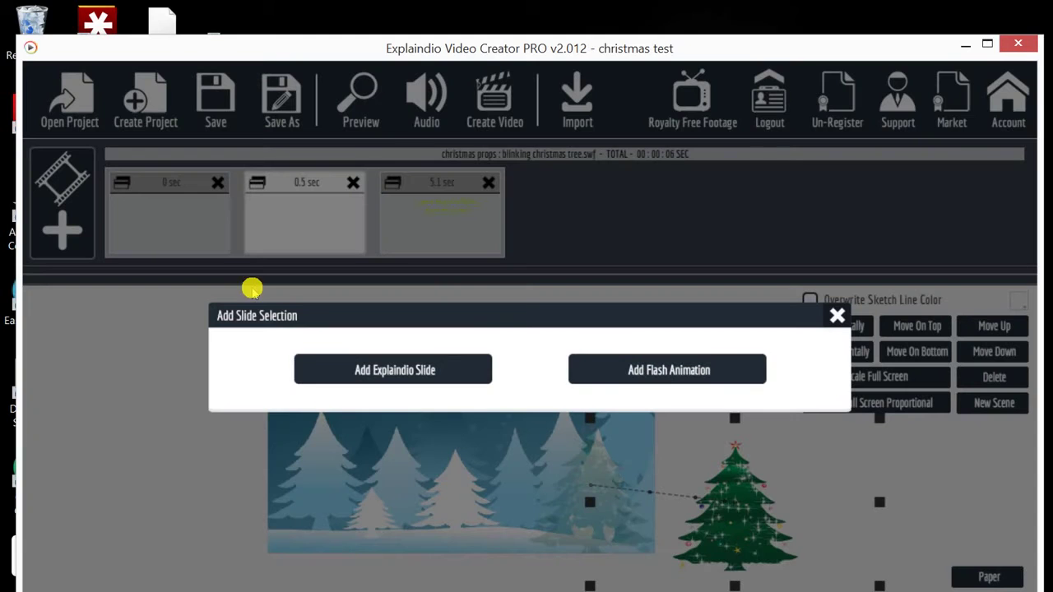
{"action": "left_click", "coordinate": [669, 370]}
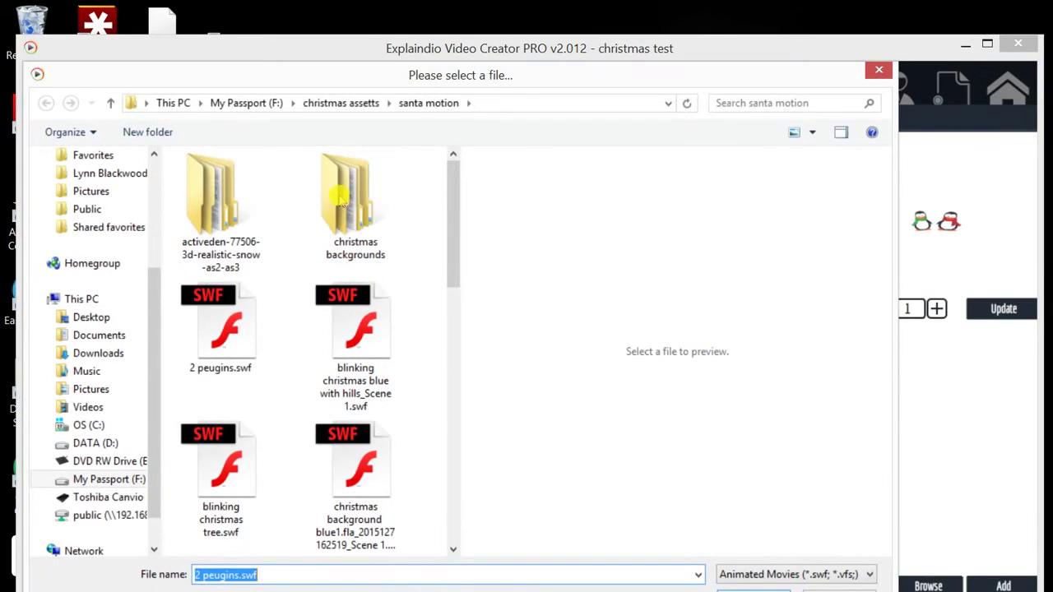
{"action": "scroll", "coordinate": [368, 175], "scroll_direction": "down", "scroll_amount": 5}
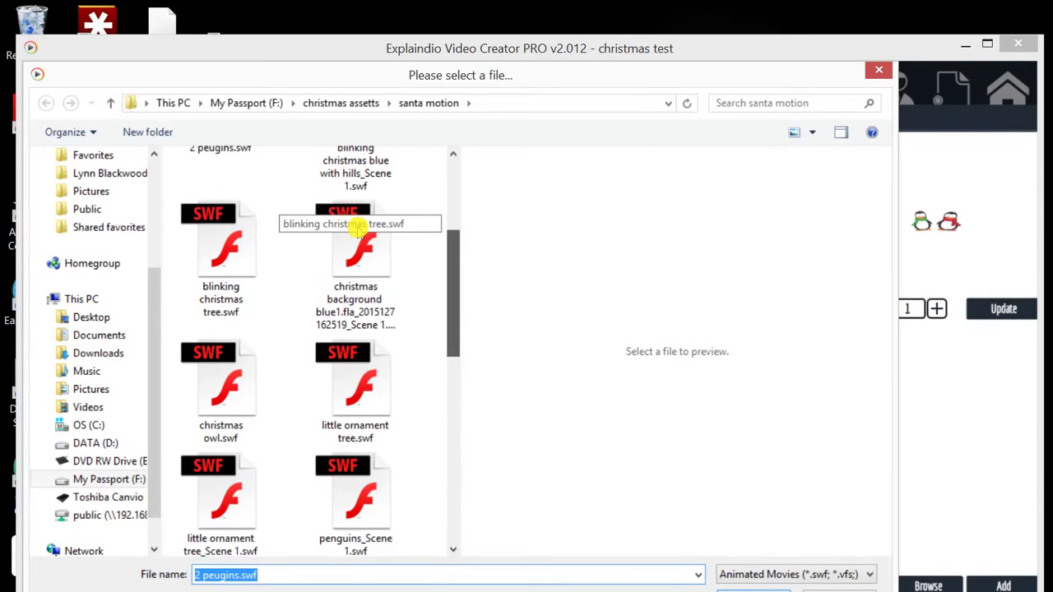
{"action": "left_click_drag", "start_coordinate": [452, 293], "coordinate": [452, 314]}
{"action": "left_click", "coordinate": [356, 415]}
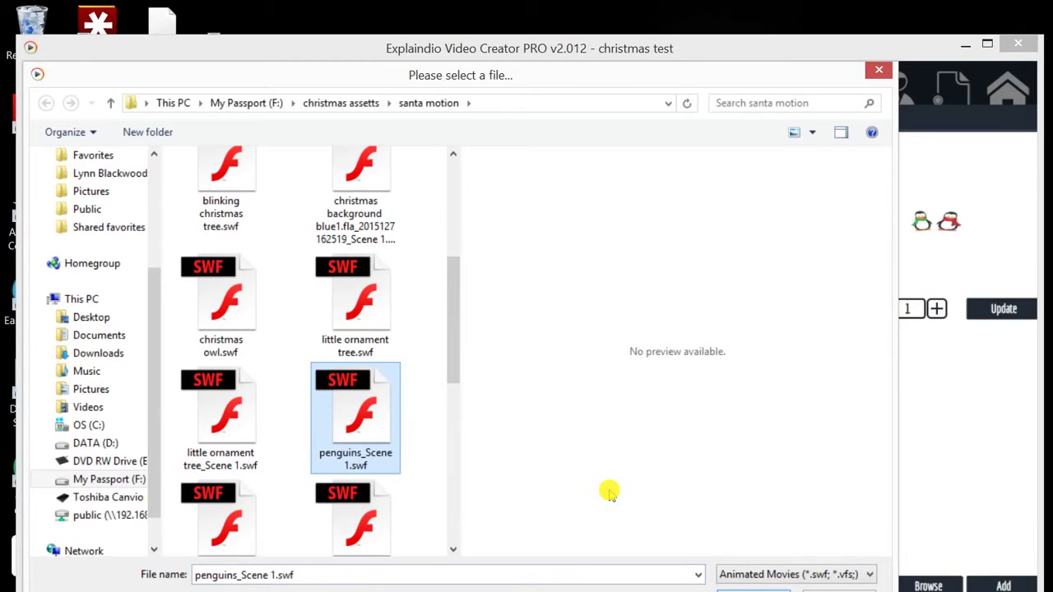
{"action": "key", "text": "Return"}
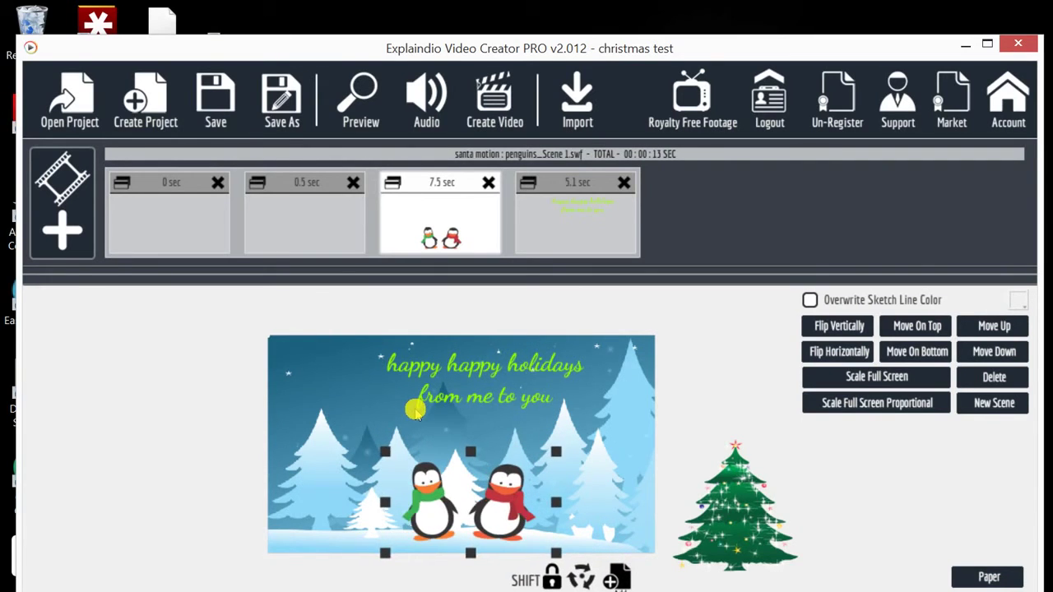
Step: Add a movement animation to the penguins and shrink their starting position to a tiny size at the foot of the middle white tree
{"action": "left_click", "coordinate": [504, 469]}
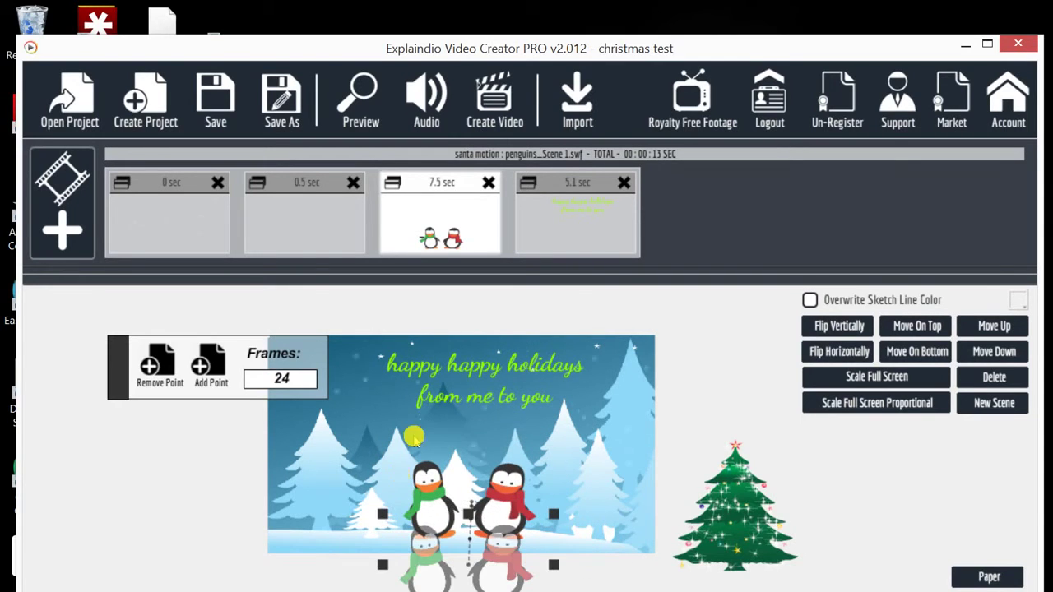
{"action": "left_click", "coordinate": [403, 391]}
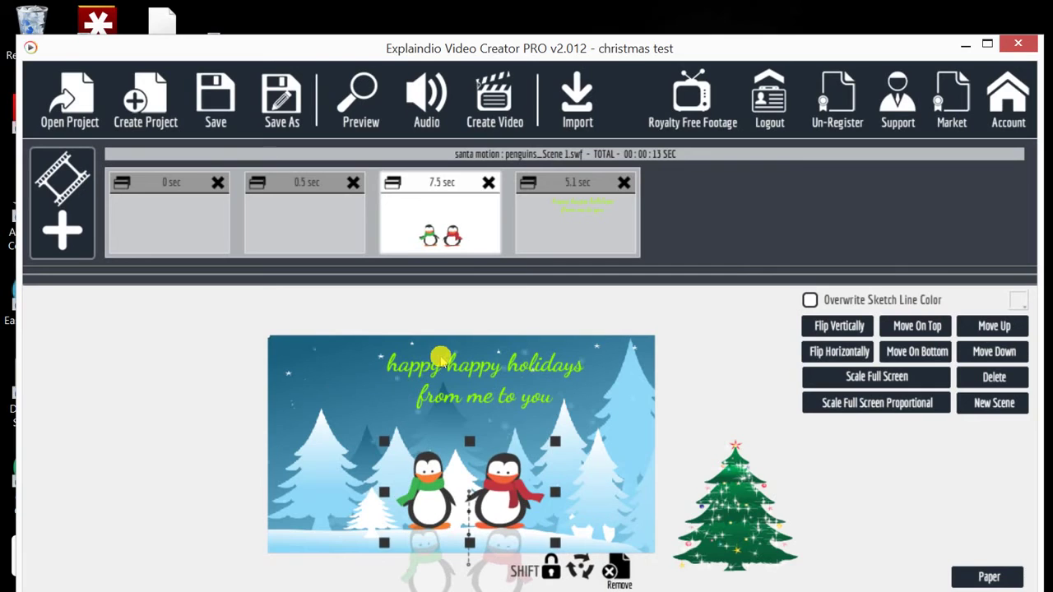
{"action": "scroll", "coordinate": [444, 357], "scroll_direction": "down", "scroll_amount": 6}
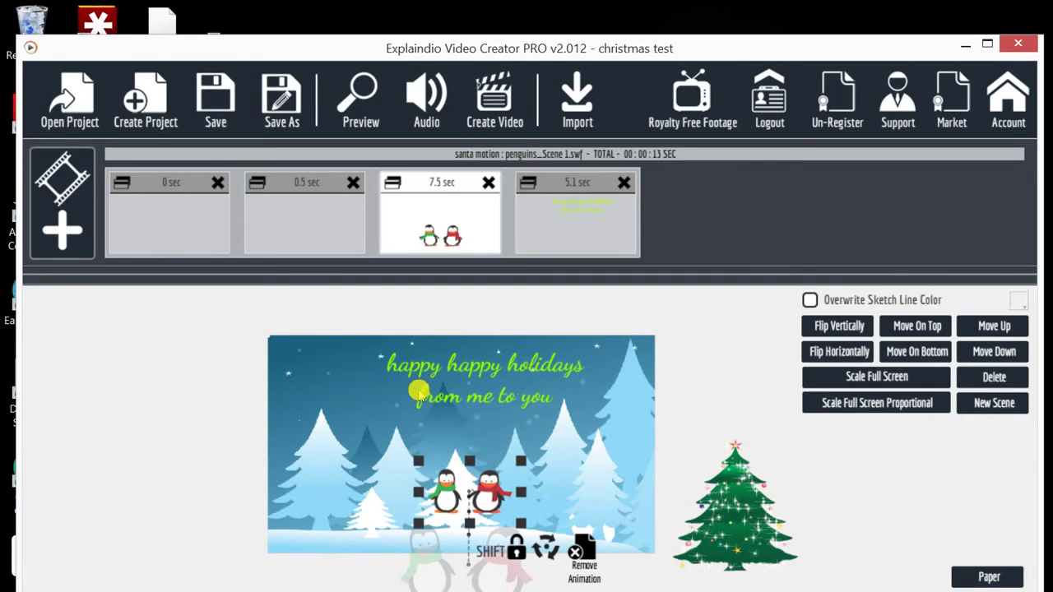
{"action": "left_click", "coordinate": [383, 420]}
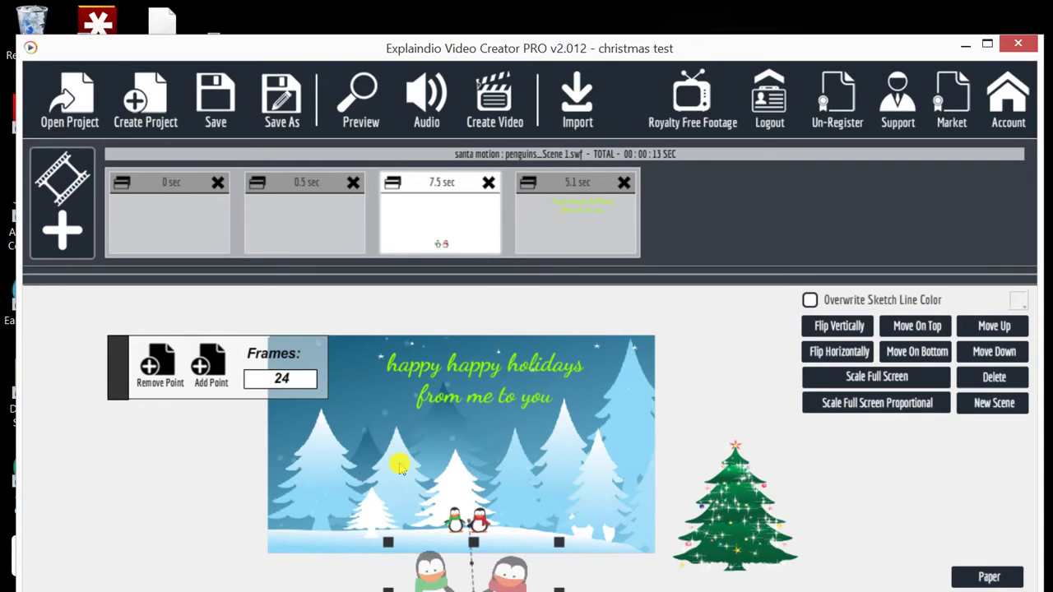
{"action": "left_click", "coordinate": [388, 417]}
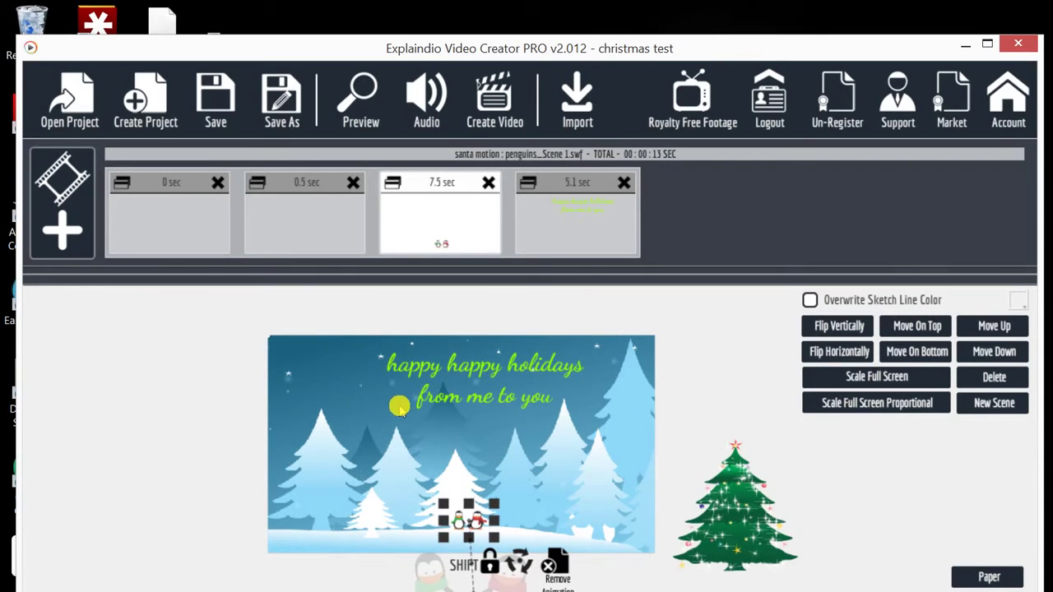
Step: Set the penguins' animation to 12 frames and place its large end position on the snow around the tiny starting penguins
{"action": "left_click", "coordinate": [391, 405]}
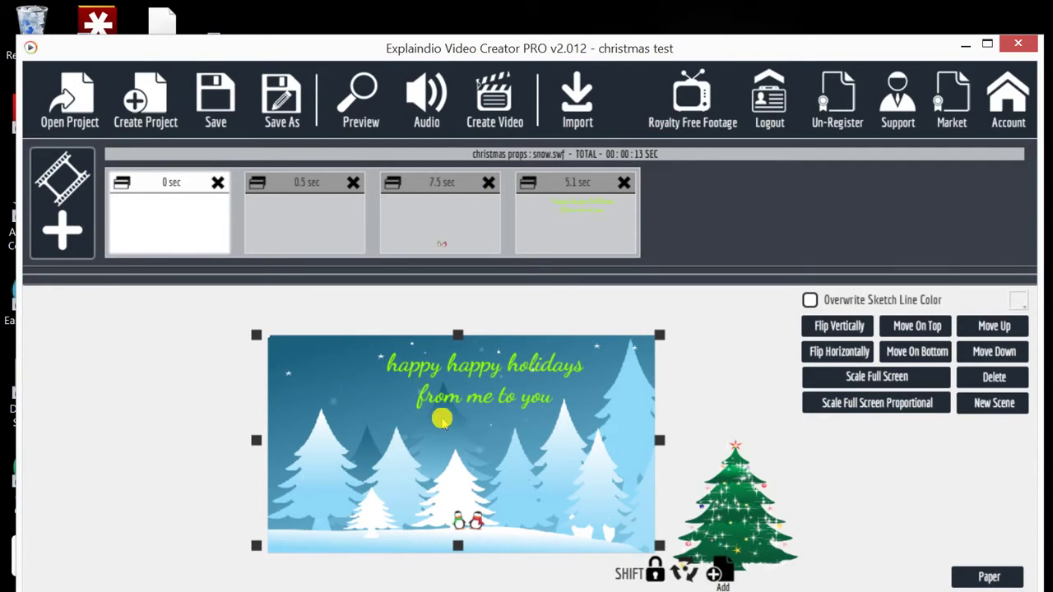
{"action": "left_click", "coordinate": [245, 196]}
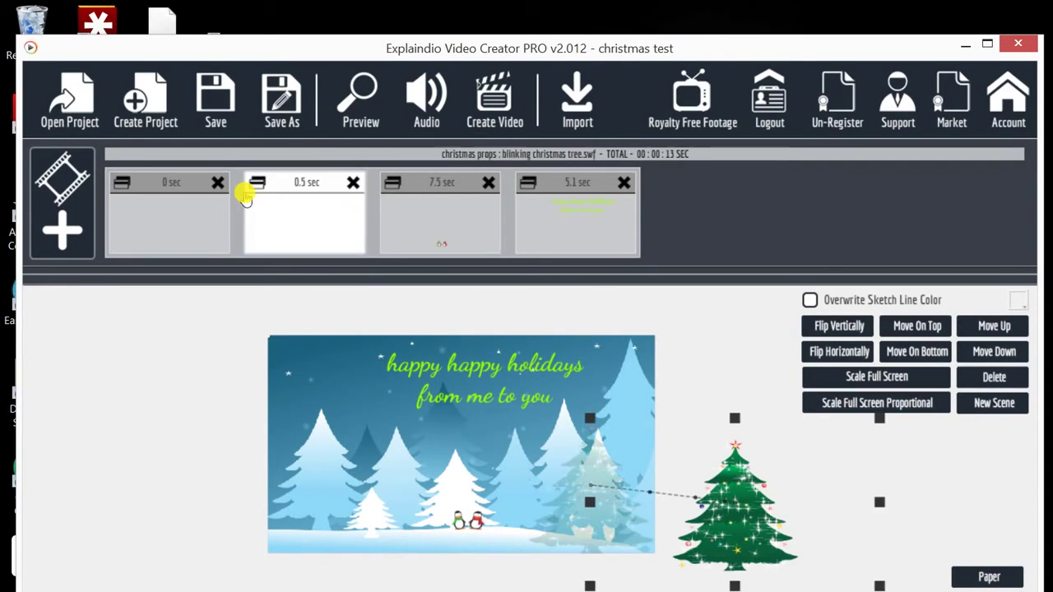
{"action": "left_click", "coordinate": [385, 197]}
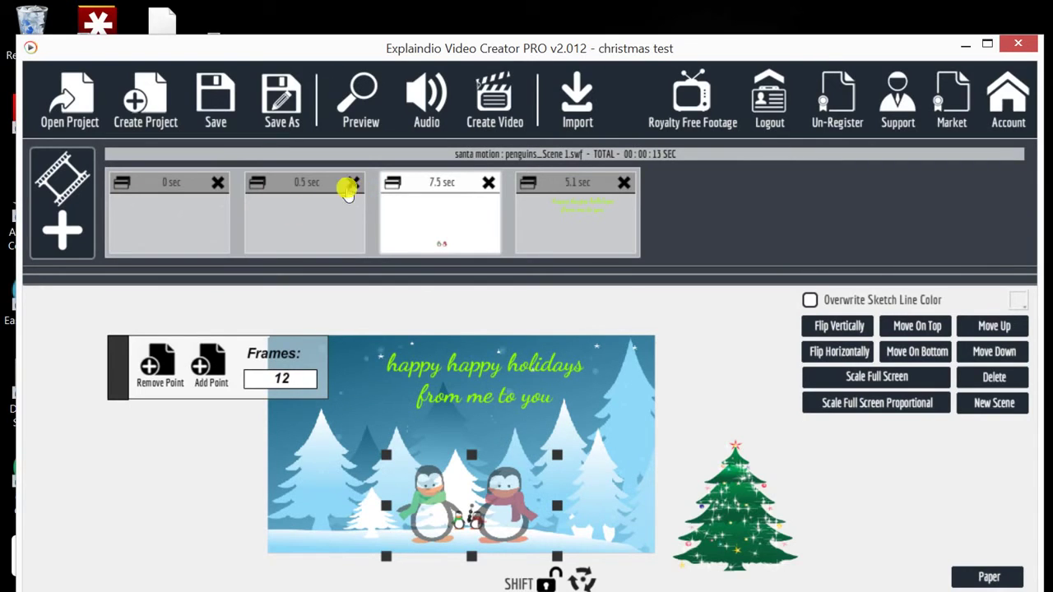
{"action": "left_click", "coordinate": [355, 186]}
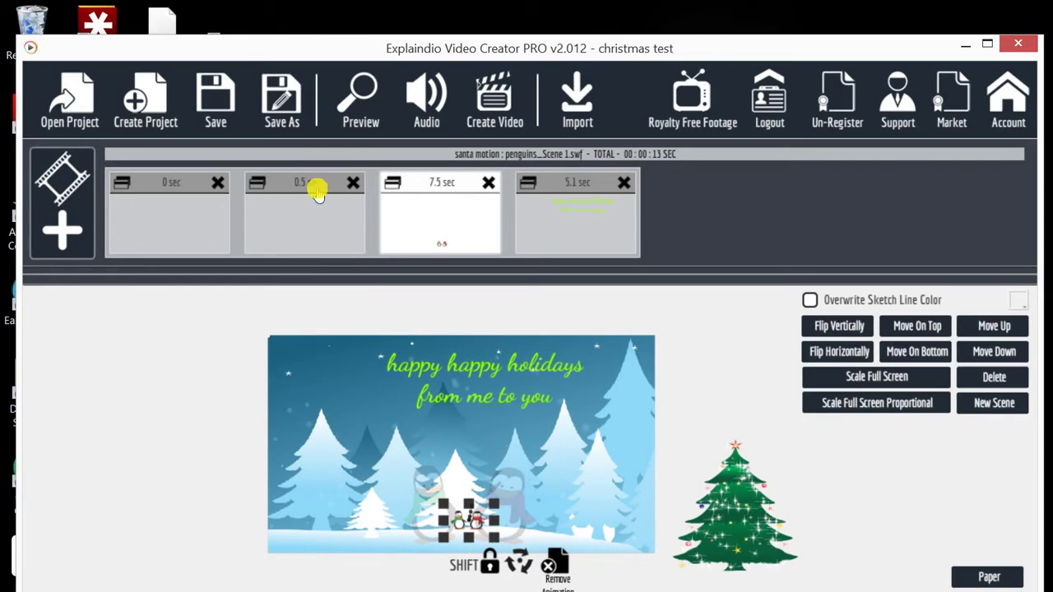
Step: Add little ornament tree_Scene 1.swf from the santa motion folder as a flash animation slide
{"action": "left_click", "coordinate": [99, 508]}
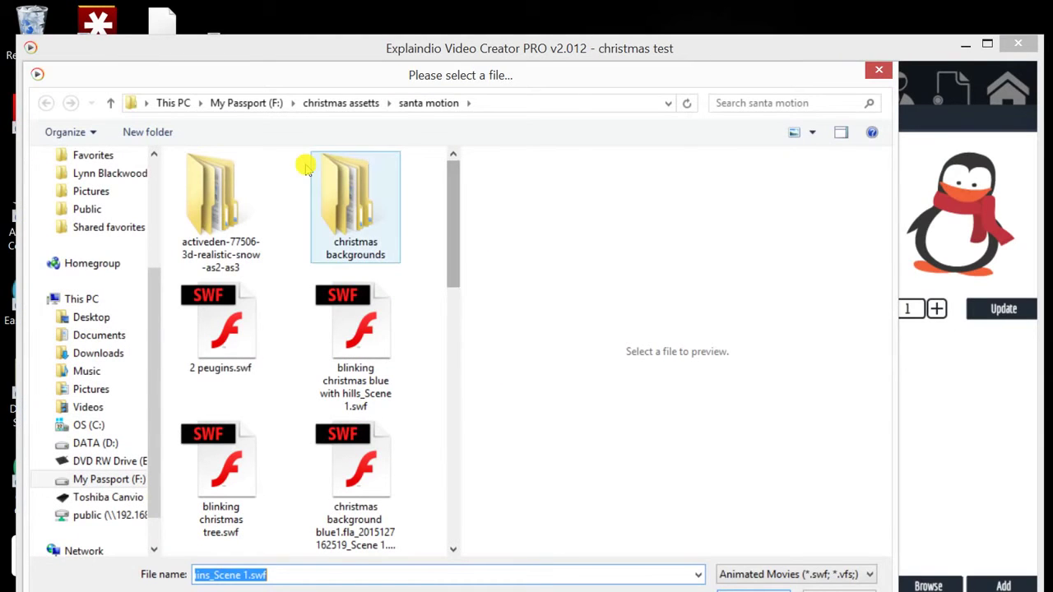
{"action": "double_click", "coordinate": [360, 193]}
{"action": "left_click", "coordinate": [45, 101]}
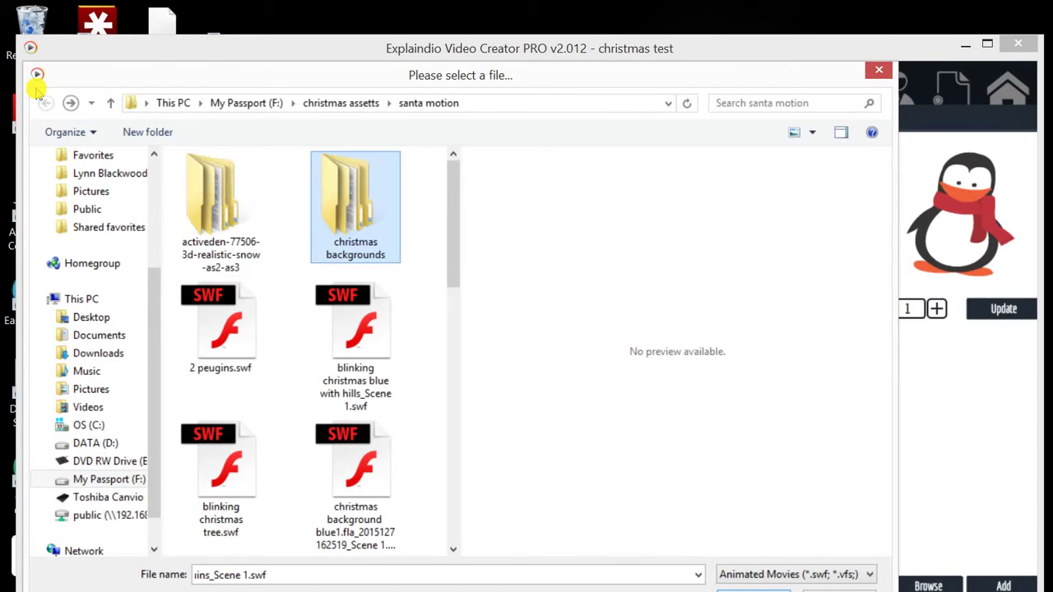
{"action": "scroll", "coordinate": [362, 238], "scroll_direction": "down", "scroll_amount": 3}
{"action": "scroll", "coordinate": [370, 237], "scroll_direction": "down", "scroll_amount": 1}
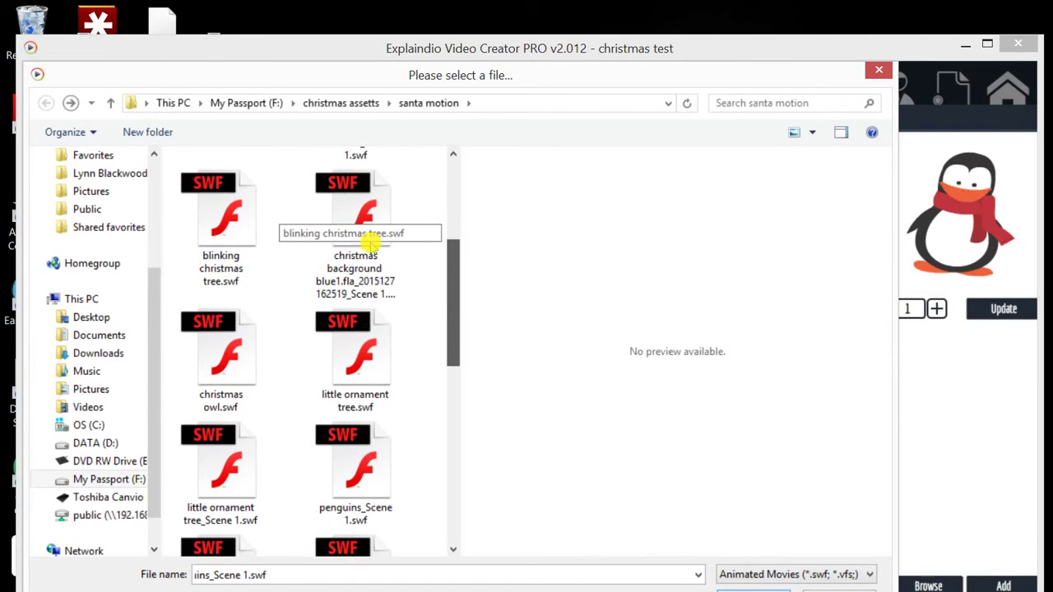
{"action": "left_click", "coordinate": [176, 207]}
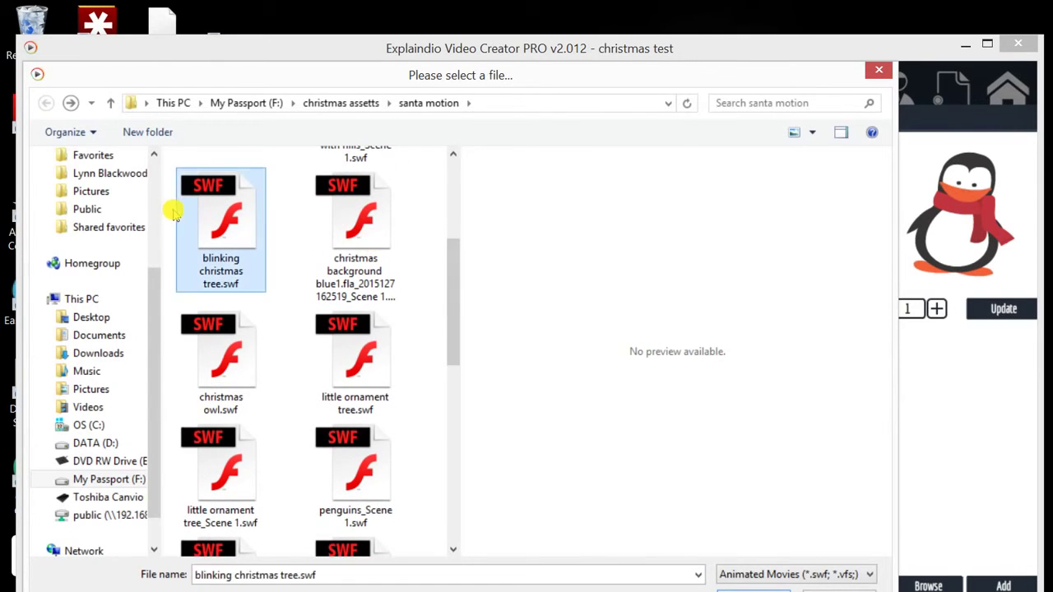
{"action": "left_click", "coordinate": [351, 308]}
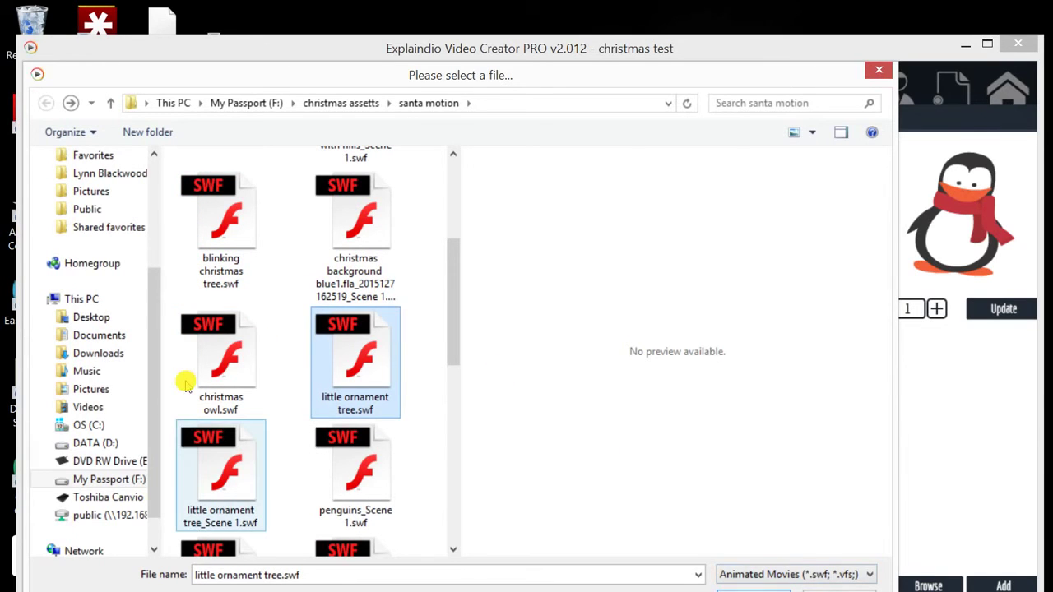
{"action": "left_click", "coordinate": [216, 461]}
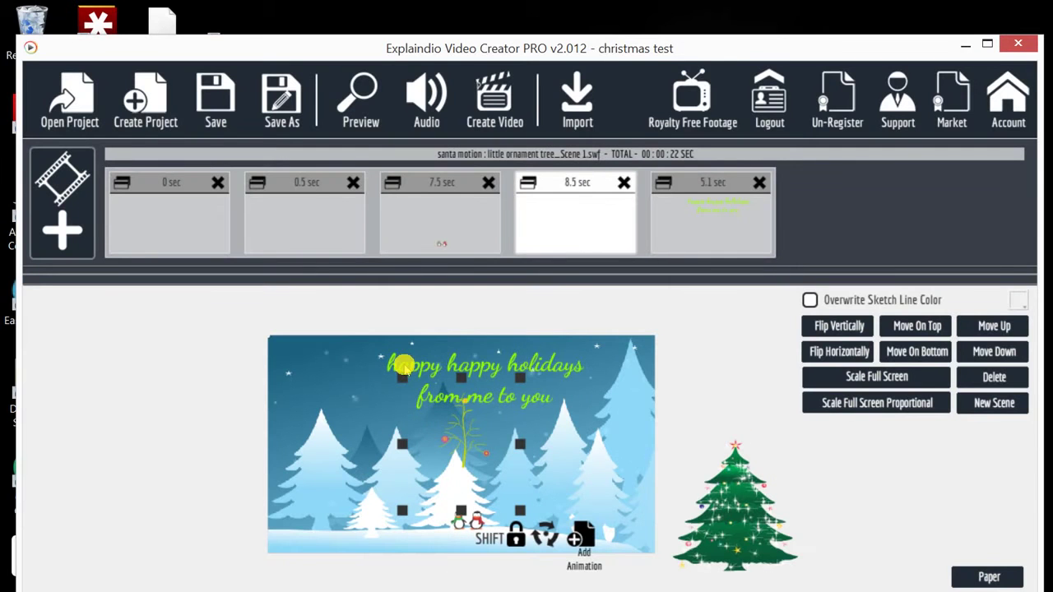
Step: Enlarge the ornament tree and stand it on the snow at the background's left side, keeping the snow animation over the background
{"action": "left_click_drag", "start_coordinate": [372, 349], "coordinate": [276, 380]}
{"action": "left_click_drag", "start_coordinate": [274, 387], "coordinate": [471, 366]}
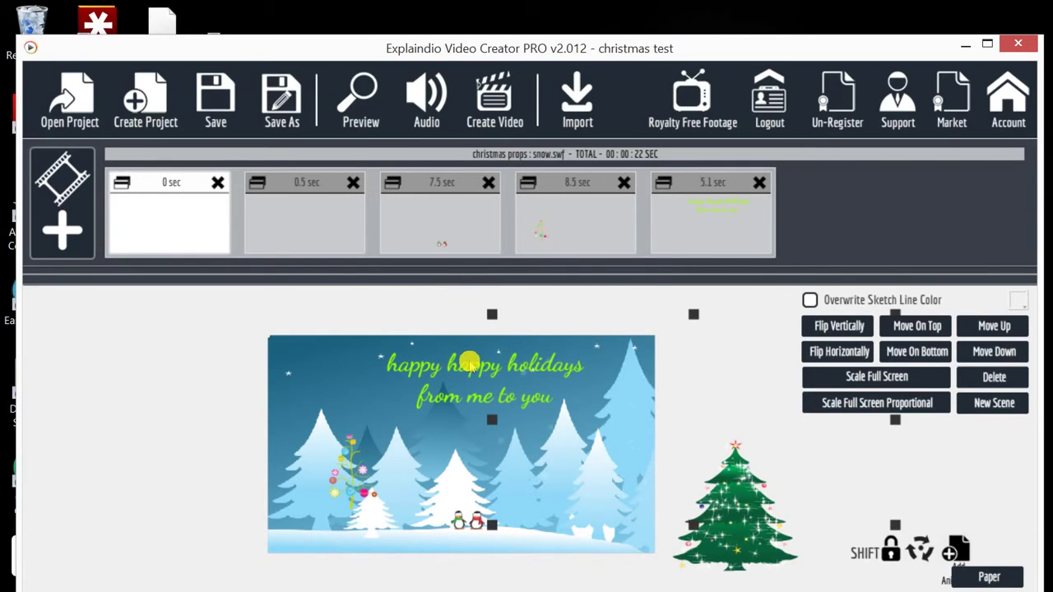
{"action": "left_click", "coordinate": [272, 395]}
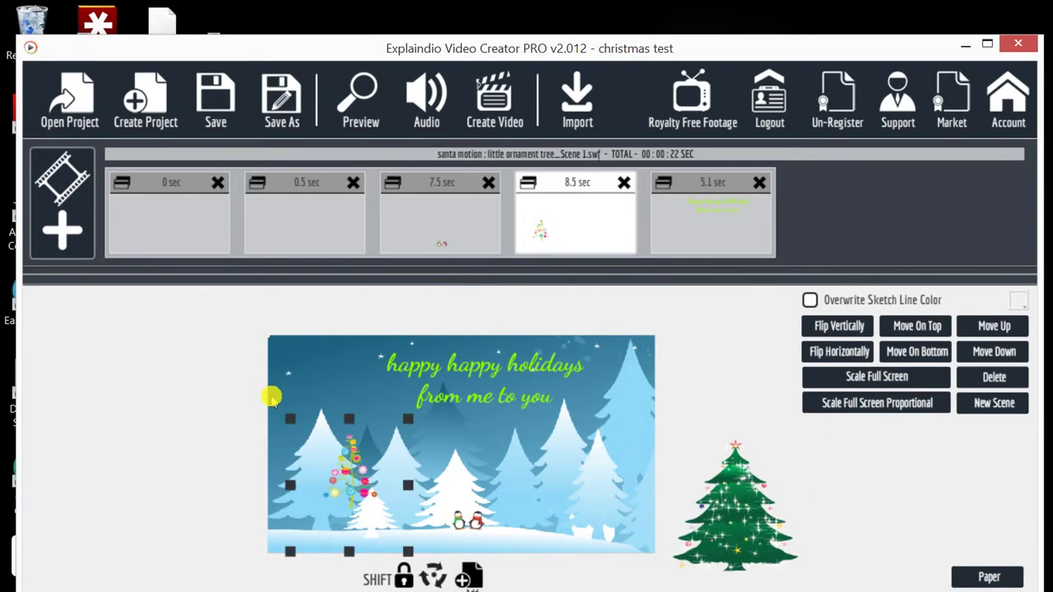
{"action": "left_click_drag", "start_coordinate": [289, 378], "coordinate": [257, 402]}
{"action": "left_click_drag", "start_coordinate": [294, 357], "coordinate": [321, 342]}
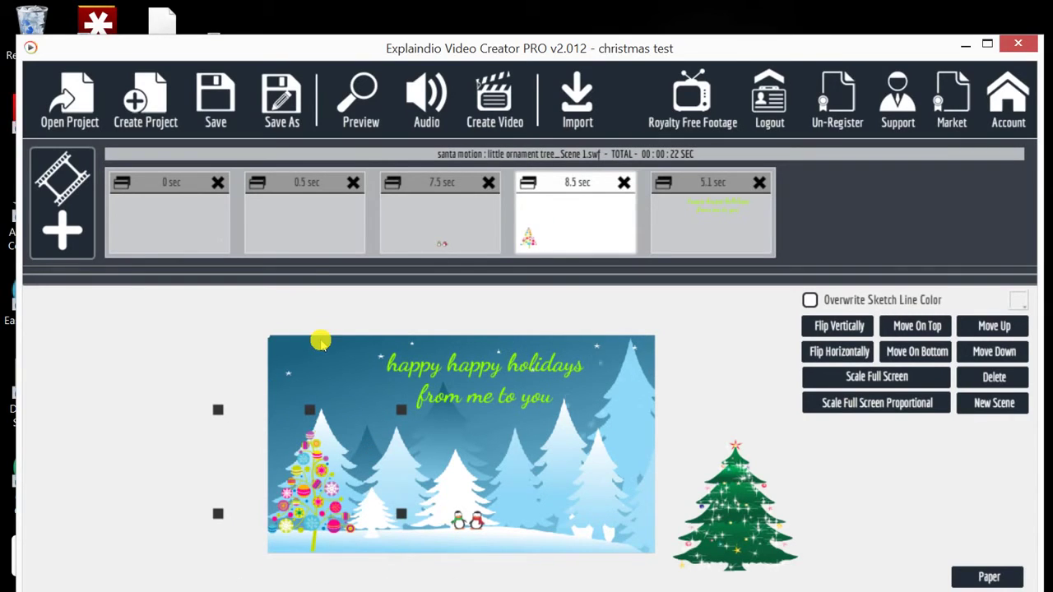
{"action": "left_click_drag", "start_coordinate": [260, 390], "coordinate": [288, 383]}
{"action": "left_click_drag", "start_coordinate": [518, 328], "coordinate": [318, 359]}
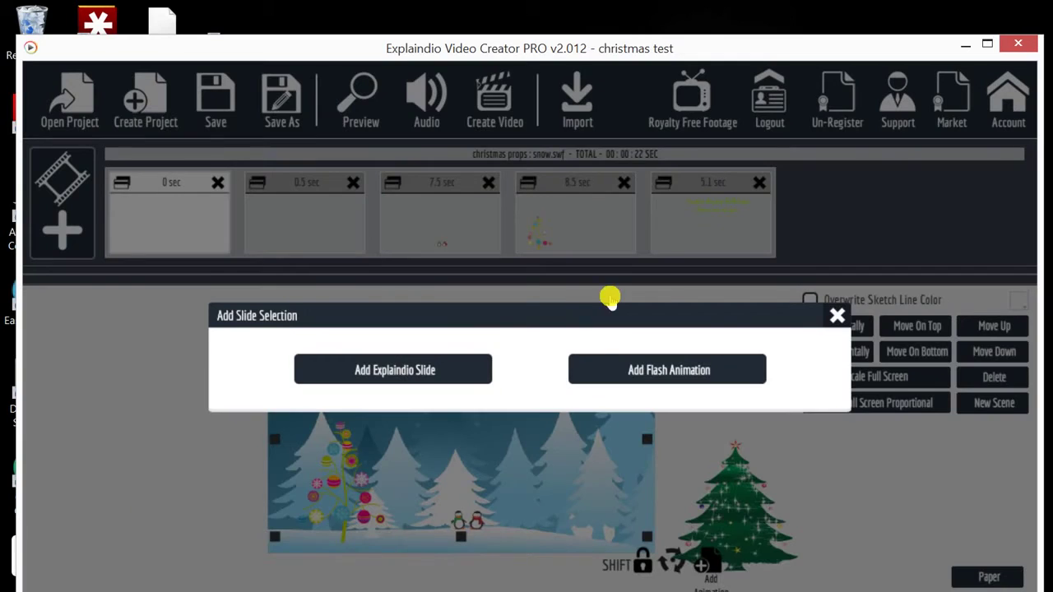
Step: Add christmas owl.swf as a flash animation and move the owl just outside the background's upper-left corner
{"action": "left_click", "coordinate": [662, 370]}
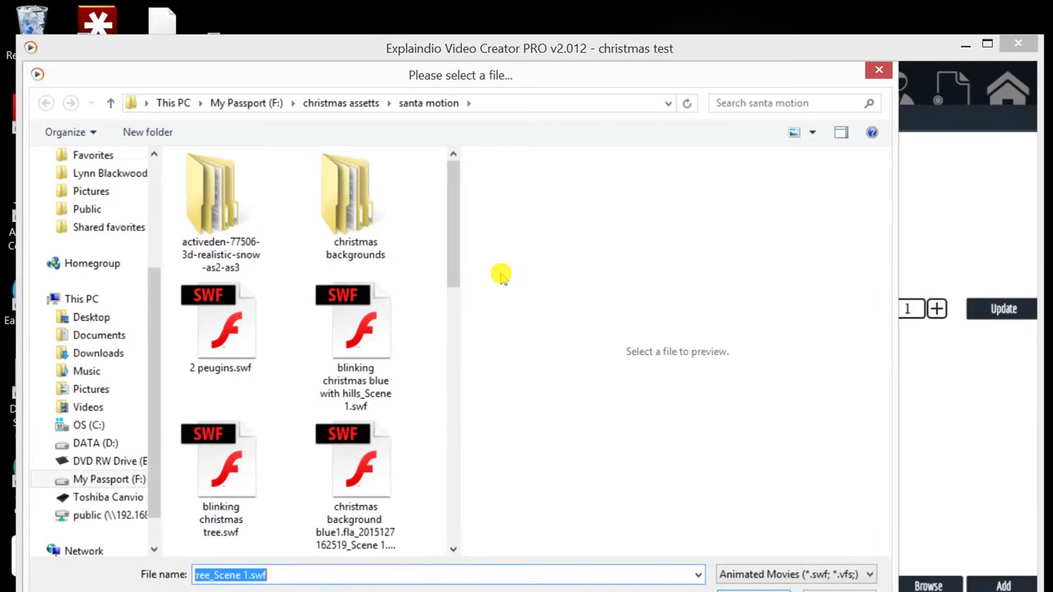
{"action": "scroll", "coordinate": [366, 239], "scroll_direction": "down", "scroll_amount": 3}
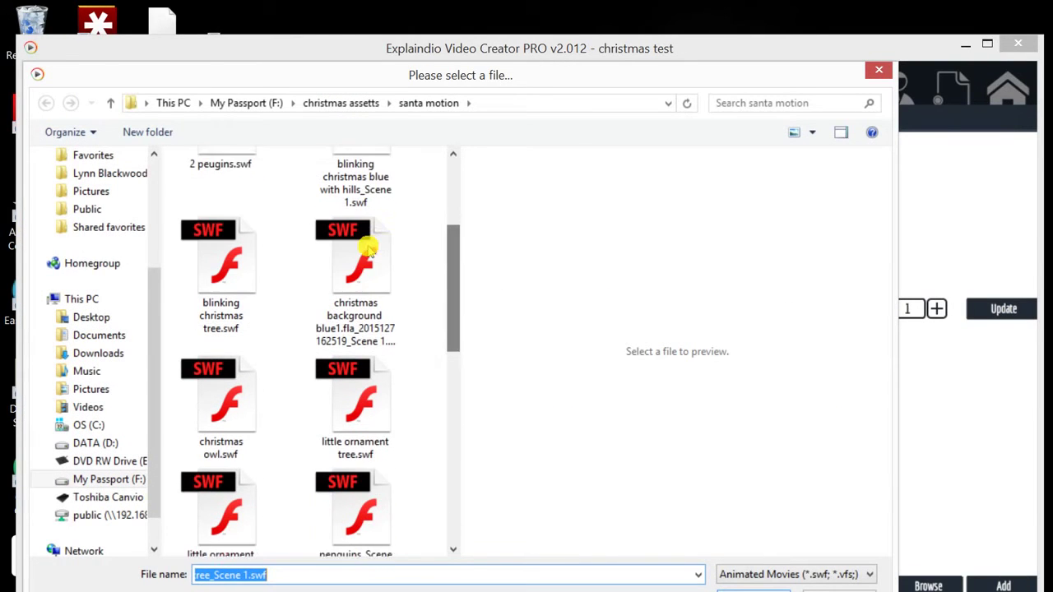
{"action": "left_click", "coordinate": [209, 329]}
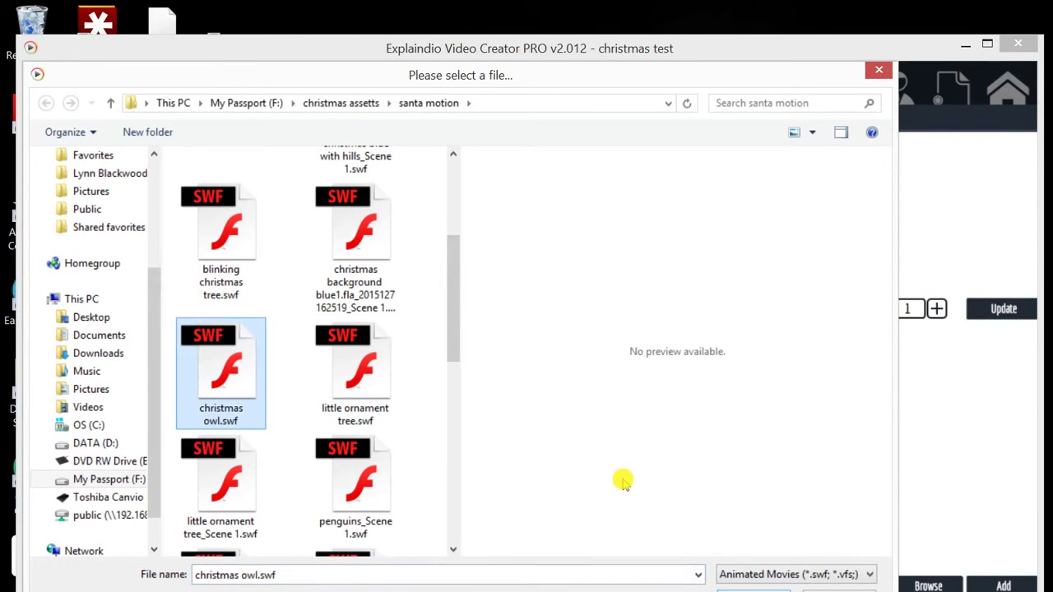
{"action": "key", "text": "Return"}
{"action": "left_click", "coordinate": [1003, 586]}
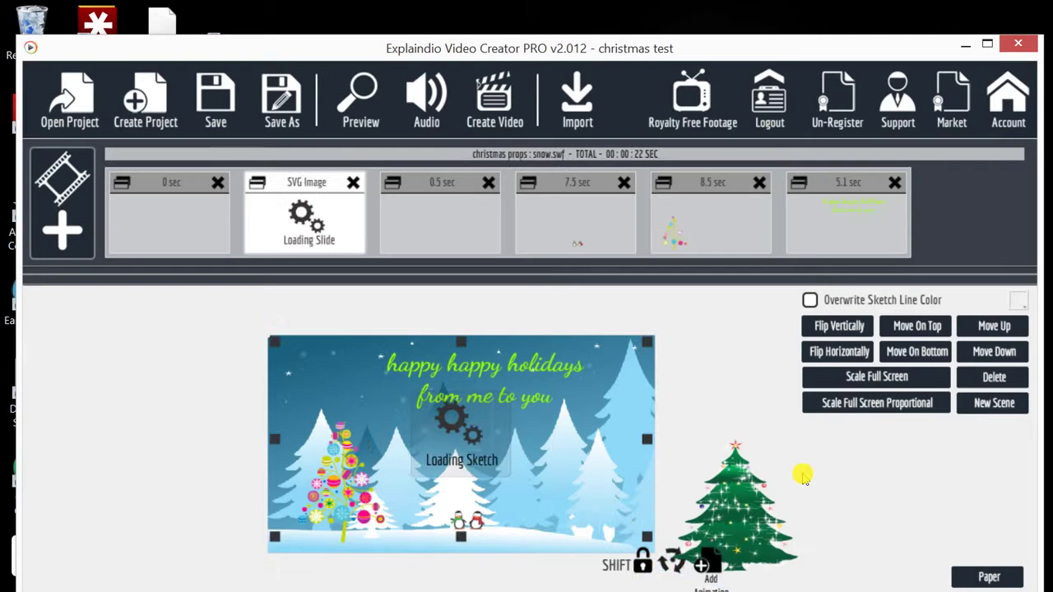
{"action": "left_click_drag", "start_coordinate": [384, 368], "coordinate": [202, 304]}
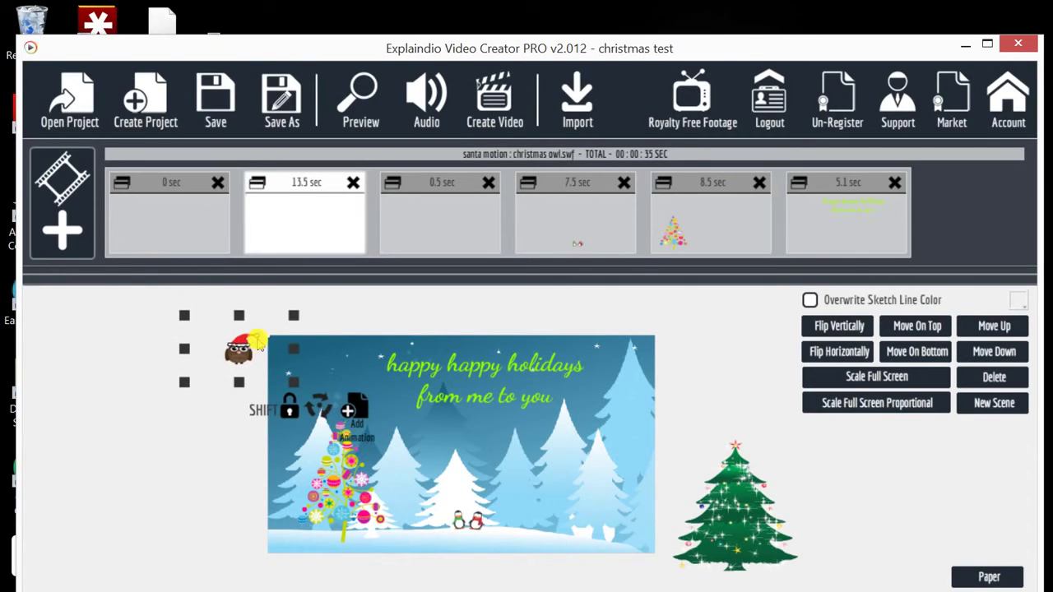
Step: Add a 12-frame animation to the owl, ending on top of the ornament tree
{"action": "left_click", "coordinate": [290, 343]}
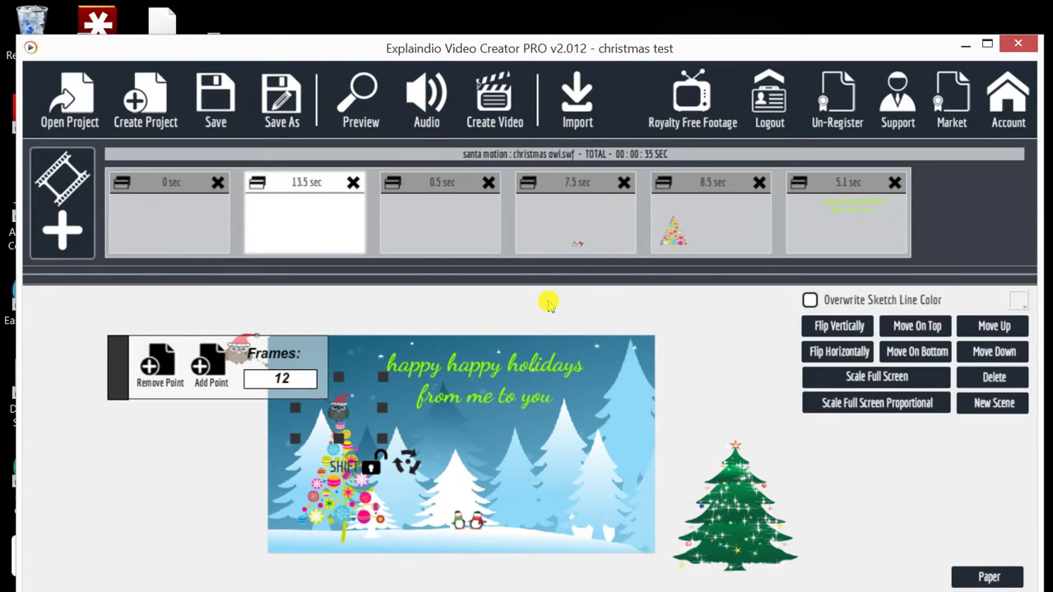
Step: Add snowmanwaving2.swf from the santa motion folder as a flash animation slide
{"action": "left_click", "coordinate": [138, 507]}
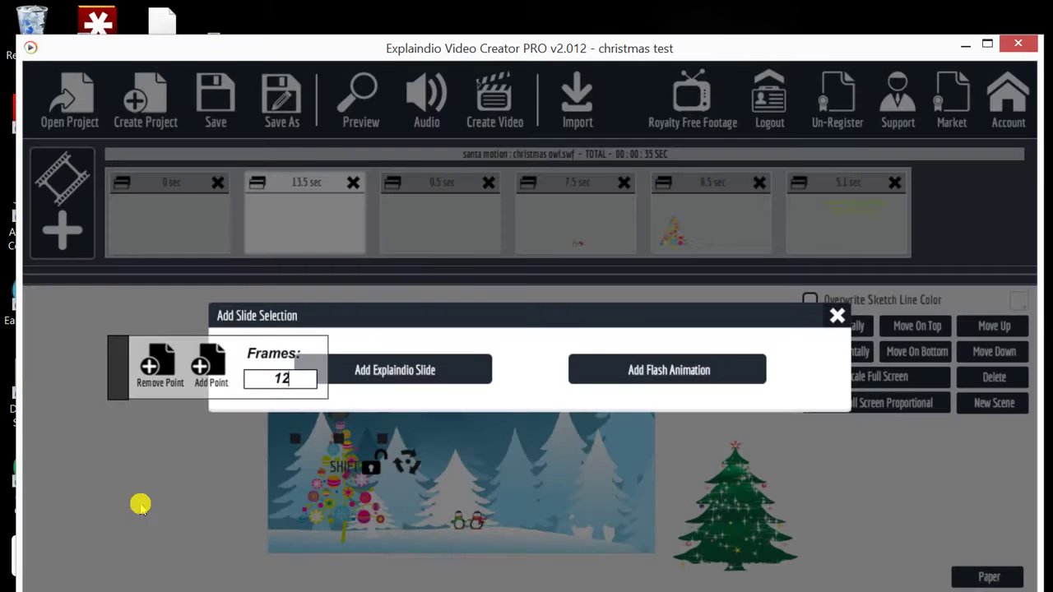
{"action": "left_click", "coordinate": [659, 370]}
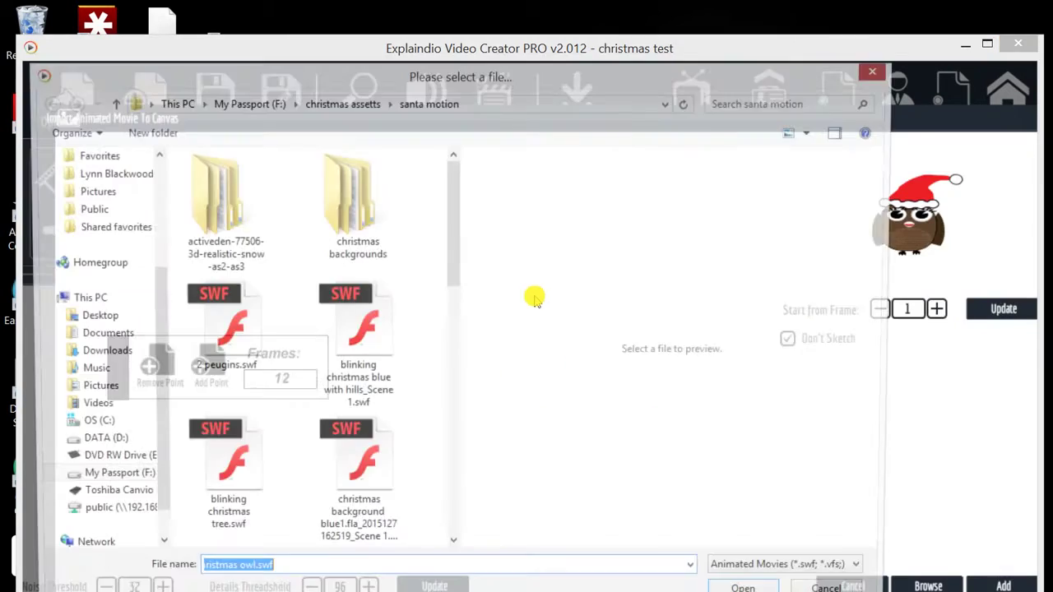
{"action": "scroll", "coordinate": [367, 191], "scroll_direction": "down", "scroll_amount": 5}
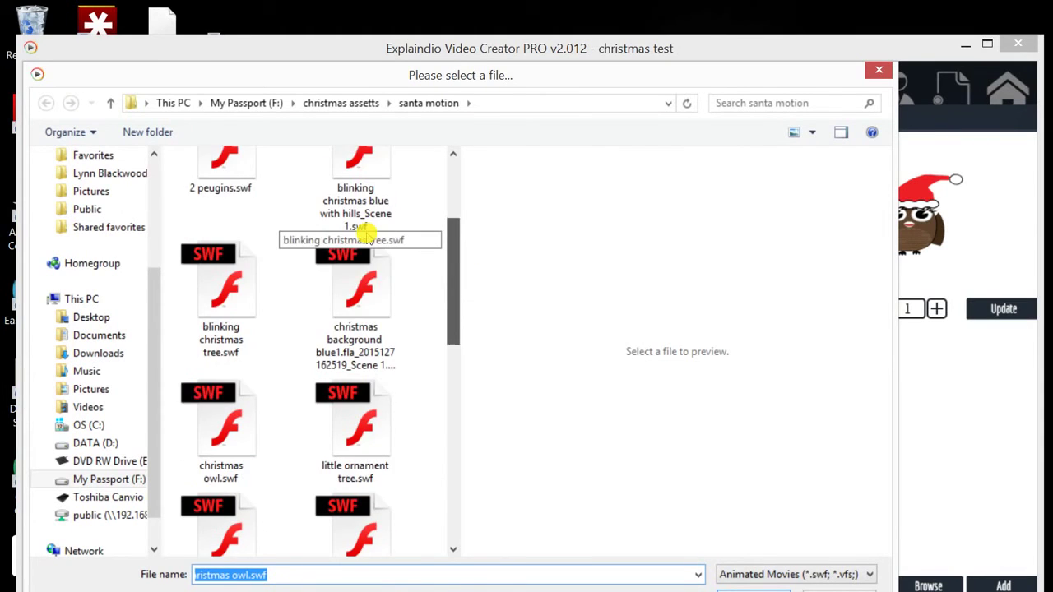
{"action": "scroll", "coordinate": [370, 286], "scroll_direction": "down", "scroll_amount": 3}
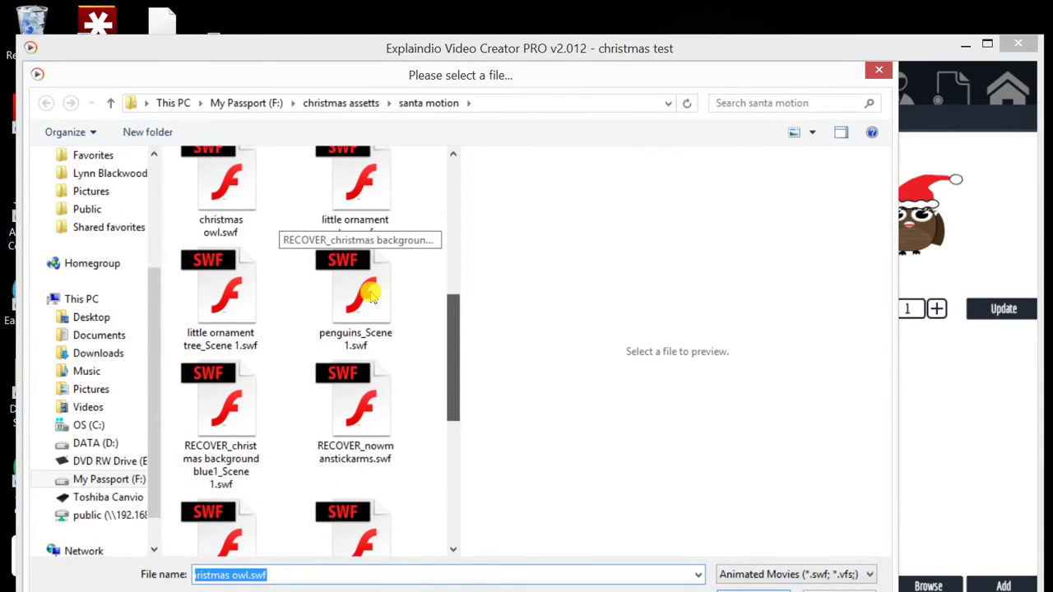
{"action": "scroll", "coordinate": [370, 334], "scroll_direction": "down", "scroll_amount": 2}
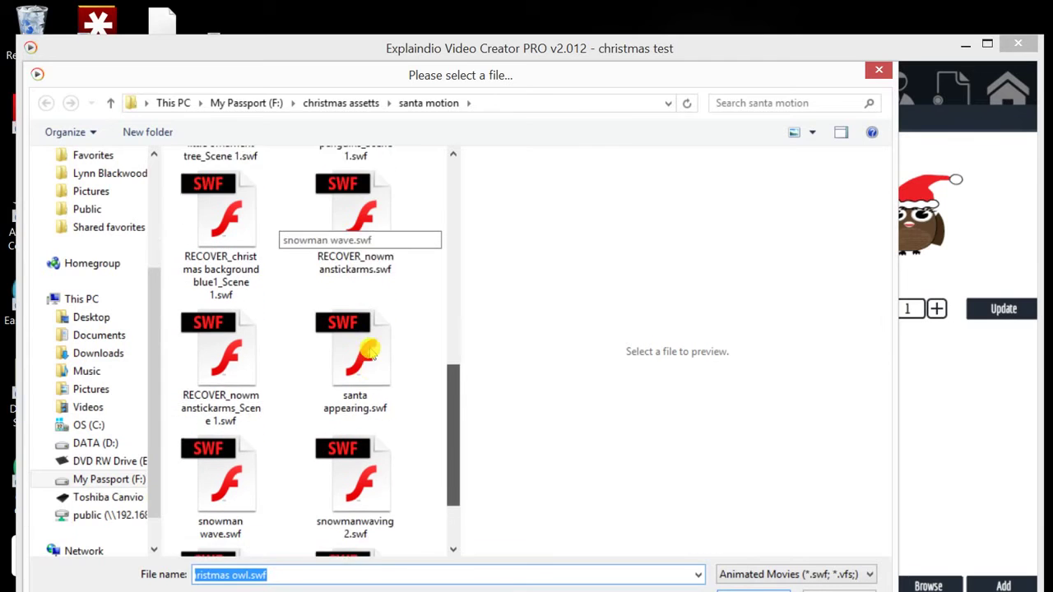
{"action": "left_click", "coordinate": [355, 436]}
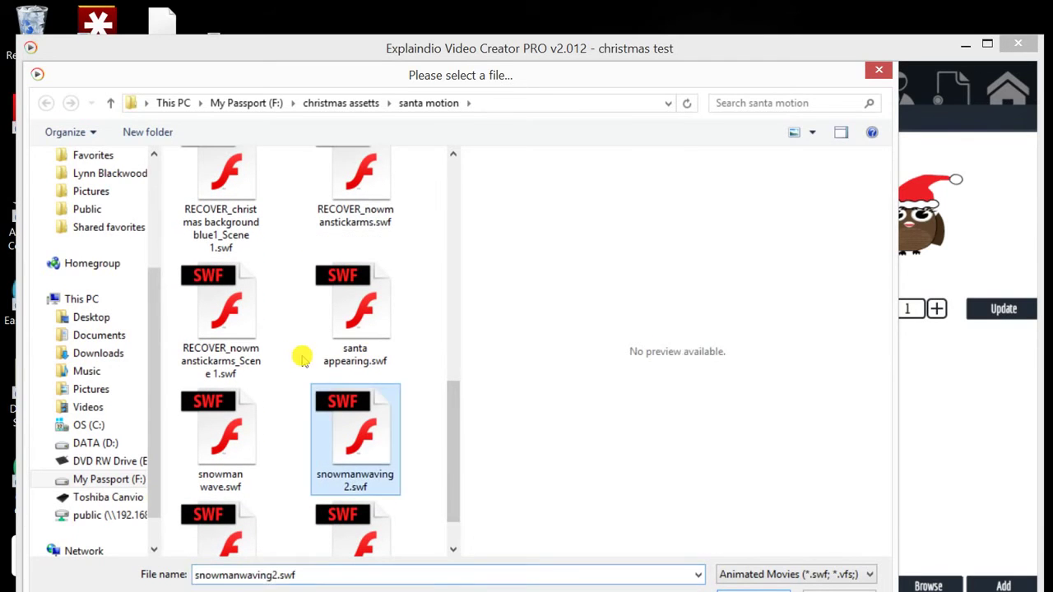
{"action": "key", "text": "Return"}
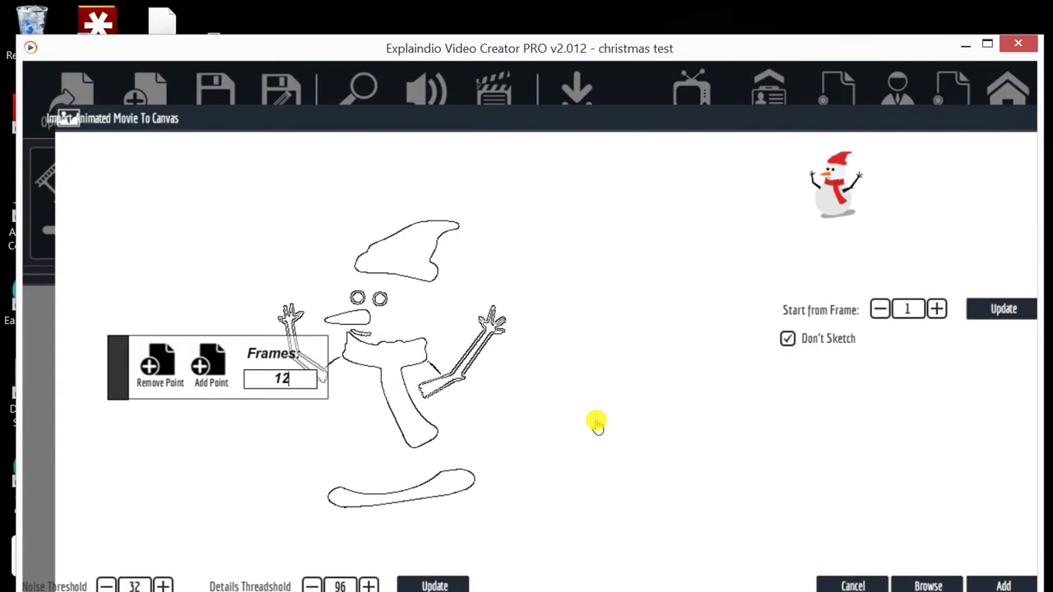
{"action": "left_click", "coordinate": [1003, 586]}
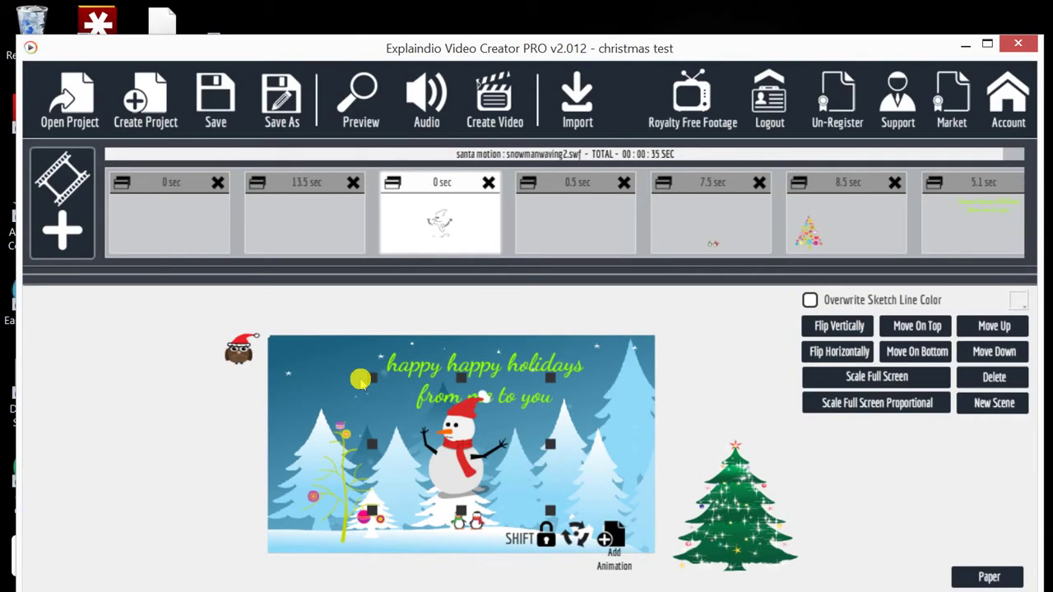
Step: Shrink the snowman slightly and stand it on the snow near the background's right edge
{"action": "left_click_drag", "start_coordinate": [358, 387], "coordinate": [447, 423]}
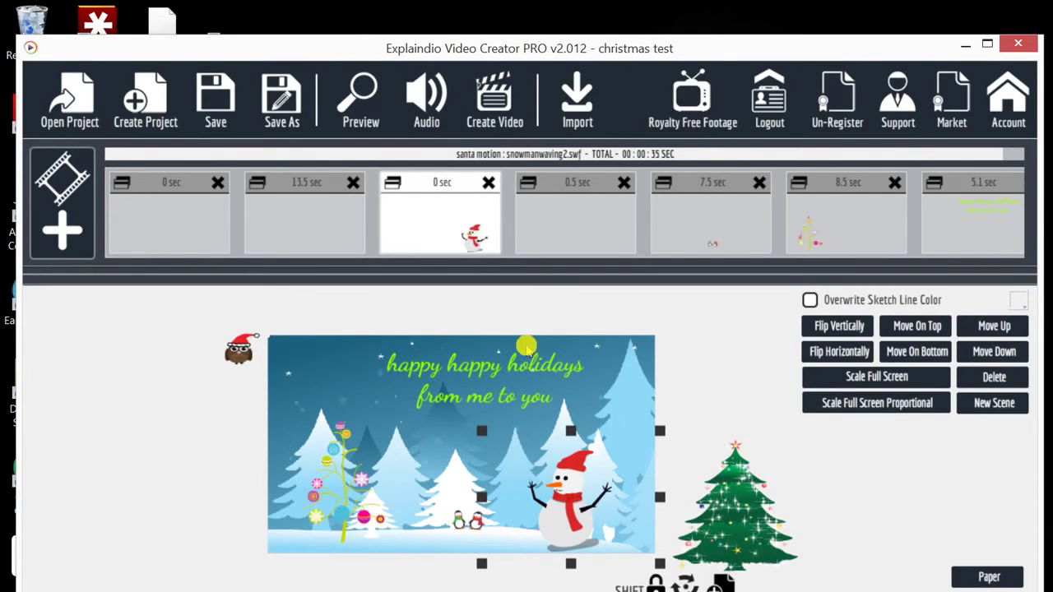
{"action": "scroll", "coordinate": [522, 350], "scroll_direction": "down", "scroll_amount": 2}
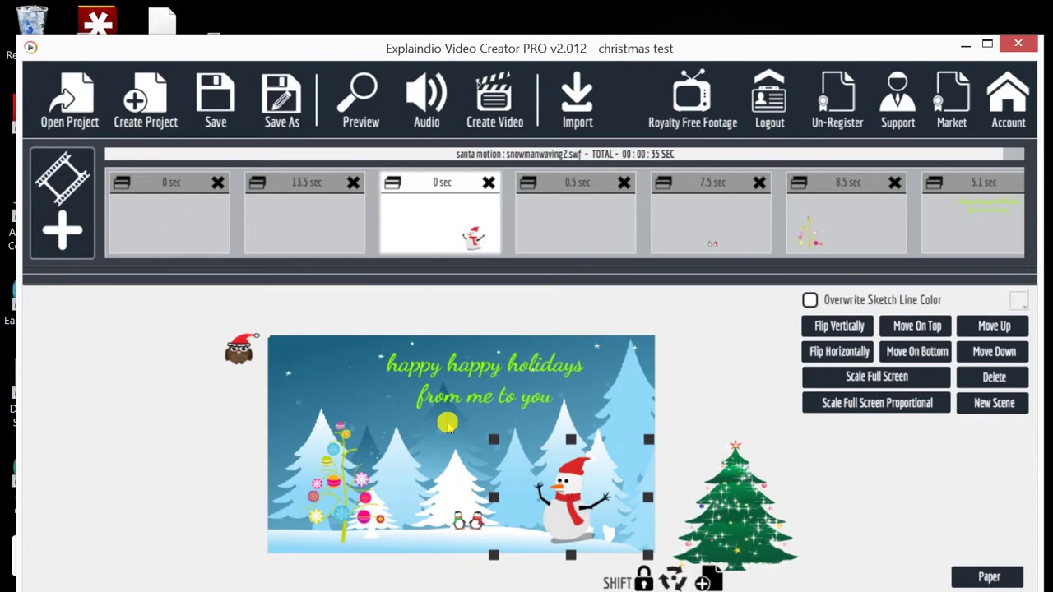
{"action": "left_click_drag", "start_coordinate": [447, 422], "coordinate": [457, 425]}
Step: Move the greeting text slightly down and to the left, and preview the project
{"action": "left_click", "coordinate": [417, 300]}
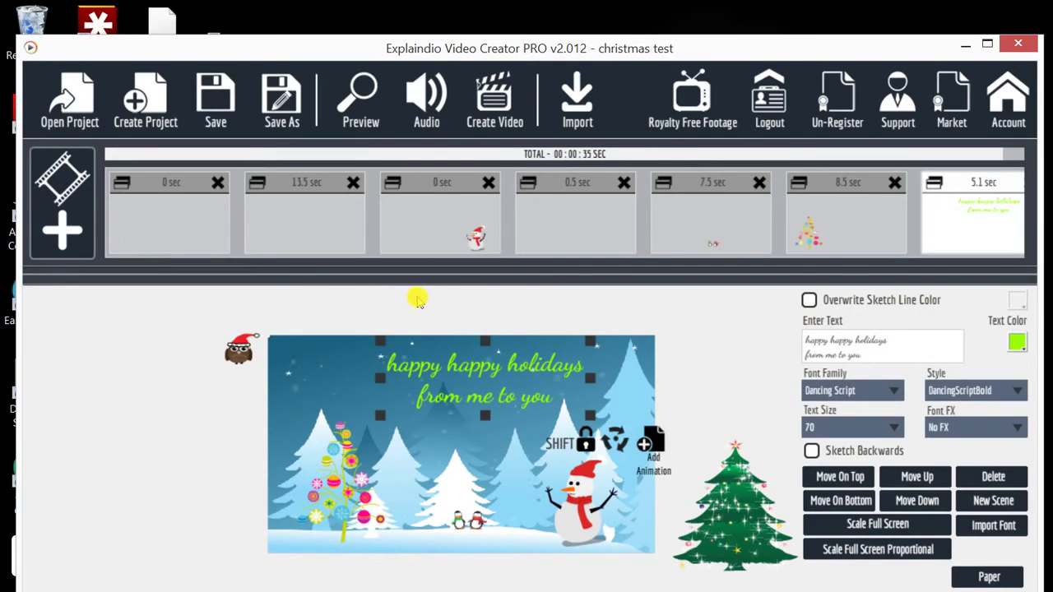
{"action": "mouse_move", "coordinate": [417, 299]}
{"action": "left_mouse_down"}
{"action": "mouse_move", "coordinate": [393, 305]}
{"action": "mouse_move", "coordinate": [404, 304]}
{"action": "mouse_move", "coordinate": [402, 323]}
{"action": "mouse_move", "coordinate": [406, 306]}
{"action": "left_mouse_up"}
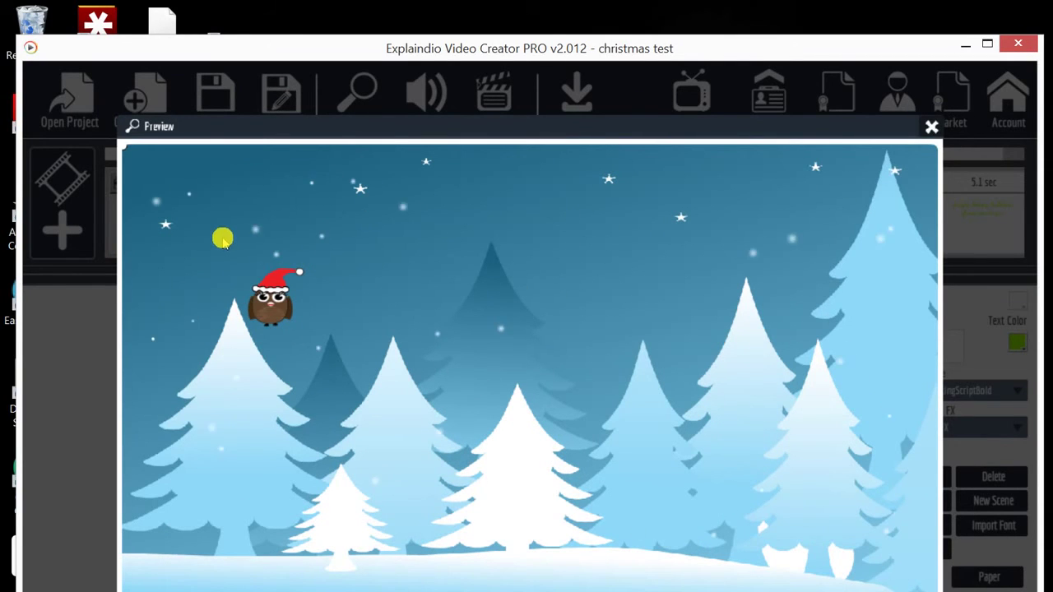
{"action": "left_click", "coordinate": [742, 102]}
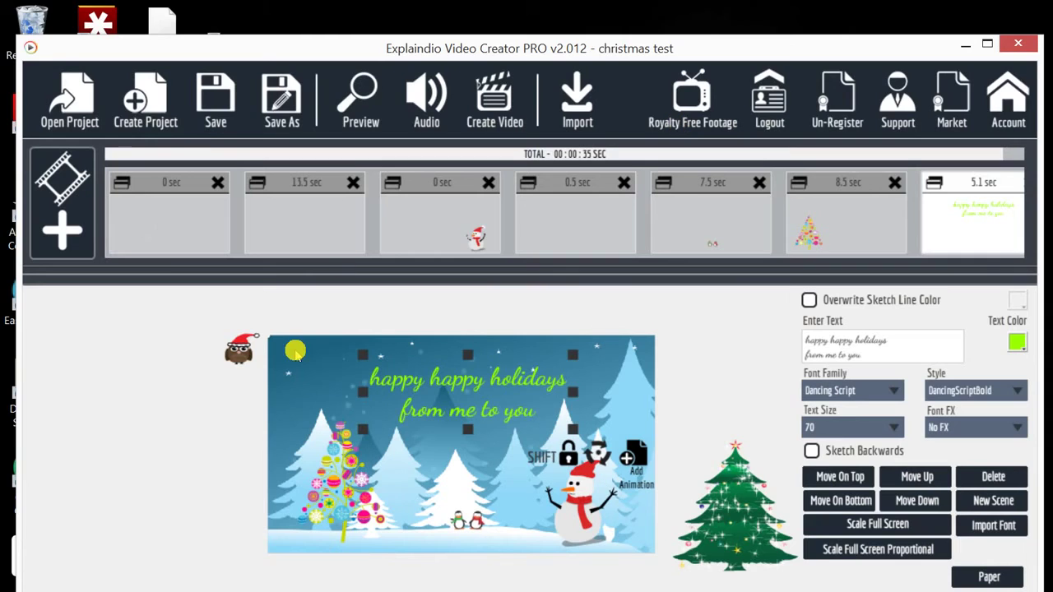
Step: Reorder the slides so the ornament tree follows the first slide and the owl comes directly after the ornament tree
{"action": "left_click", "coordinate": [280, 375]}
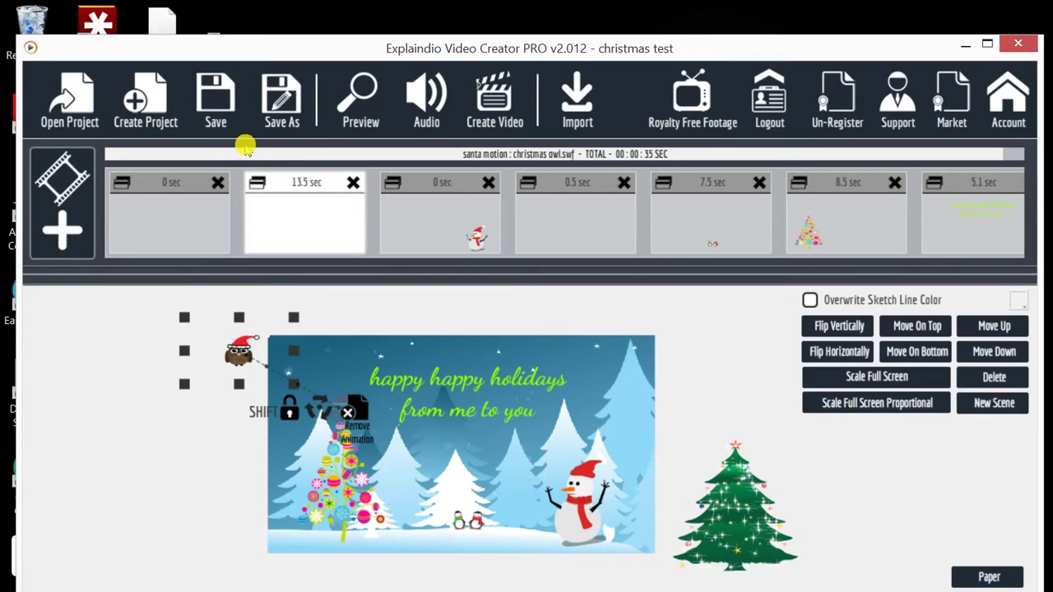
{"action": "left_click_drag", "start_coordinate": [381, 152], "coordinate": [716, 153]}
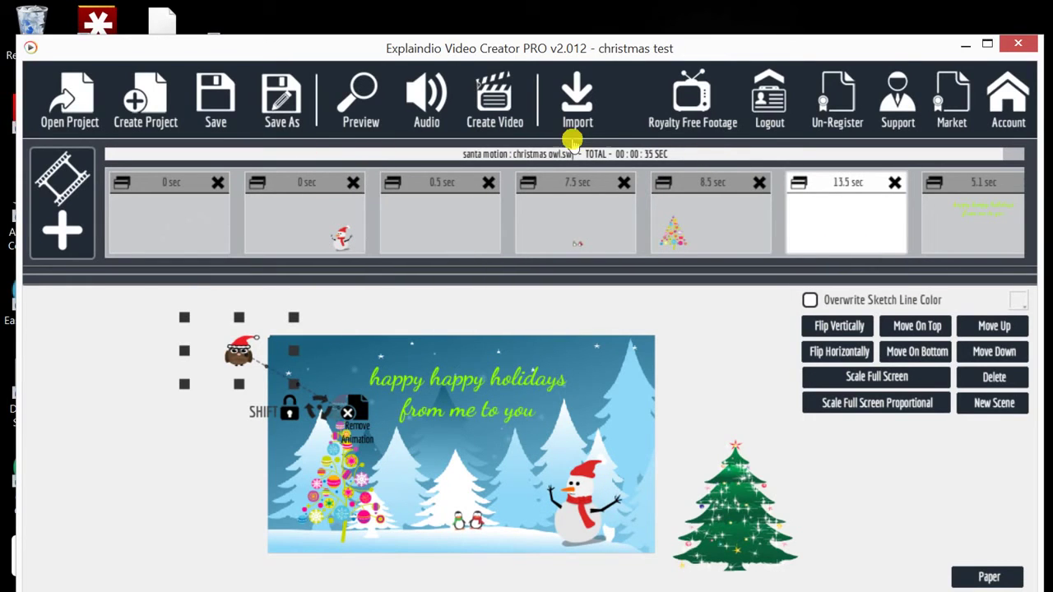
{"action": "left_click_drag", "start_coordinate": [571, 146], "coordinate": [212, 155]}
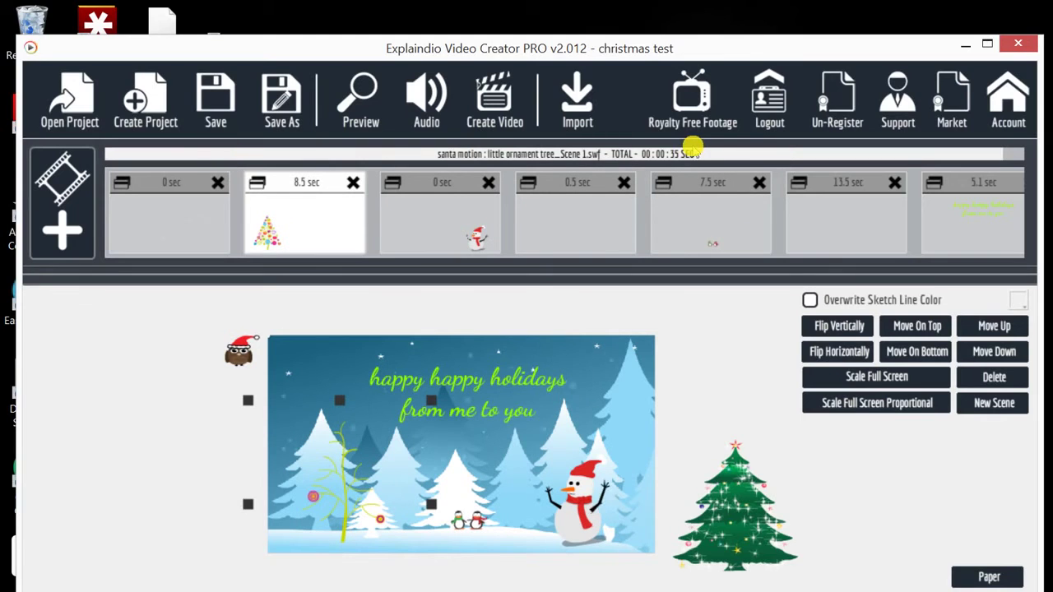
{"action": "left_click_drag", "start_coordinate": [692, 148], "coordinate": [330, 144]}
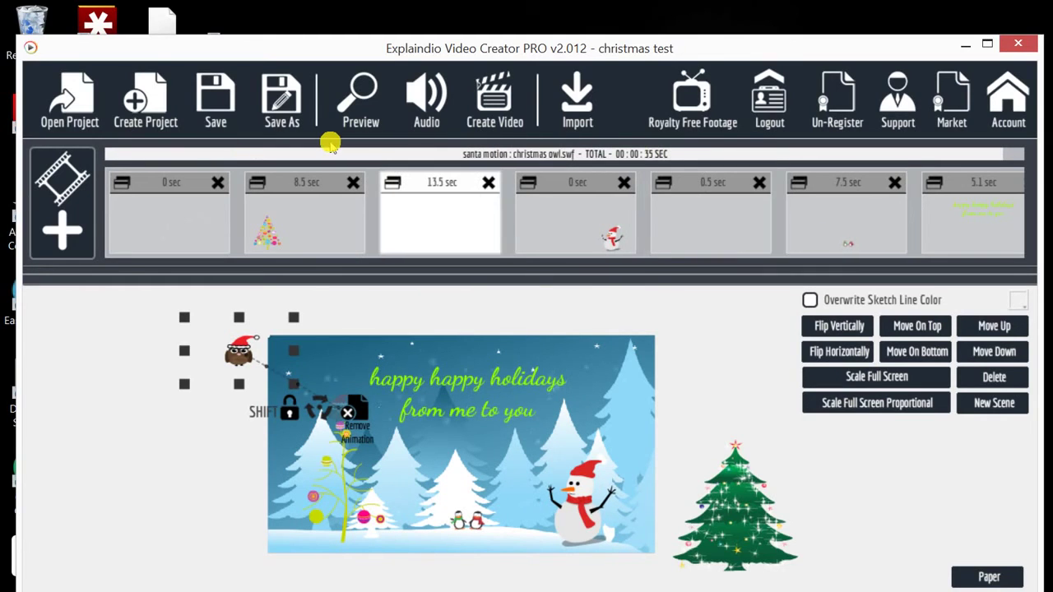
Step: Move the penguins slide directly after the owl and the blinking Christmas tree slide between the penguins and the snowman
{"action": "left_click_drag", "start_coordinate": [684, 146], "coordinate": [574, 156]}
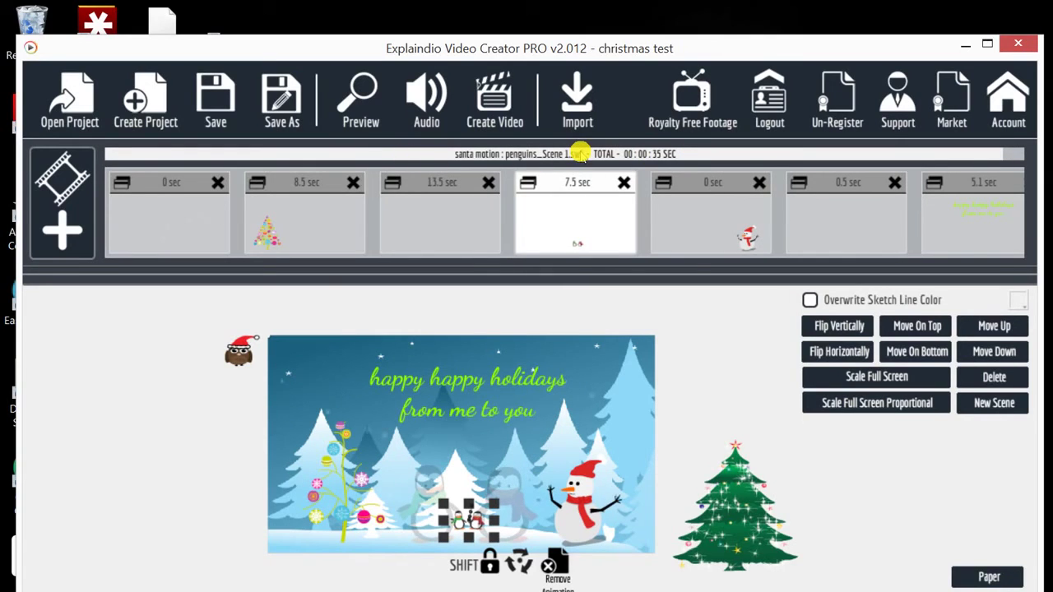
{"action": "key", "text": "Right"}
{"action": "left_click", "coordinate": [681, 154]}
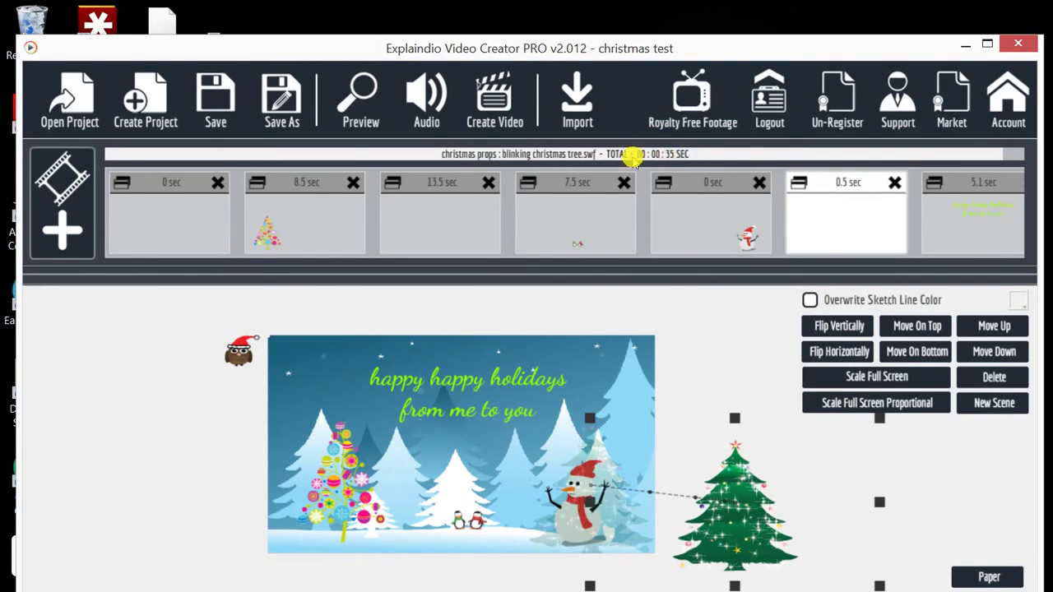
{"action": "left_click_drag", "start_coordinate": [551, 160], "coordinate": [490, 158]}
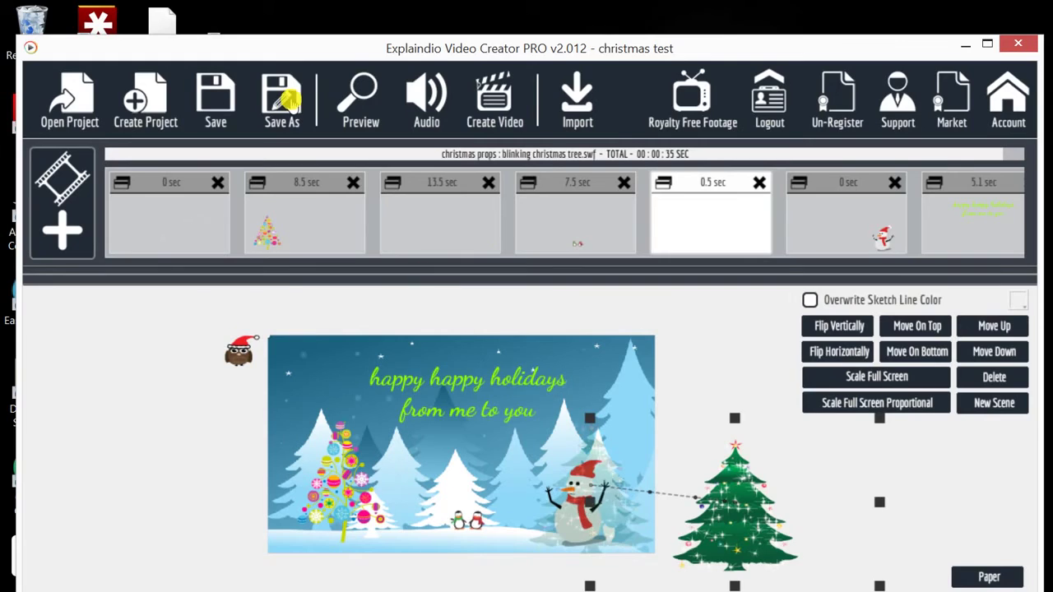
Step: Preview the project and move the snowman slightly down and closer to the background's right edge
{"action": "left_click", "coordinate": [361, 99]}
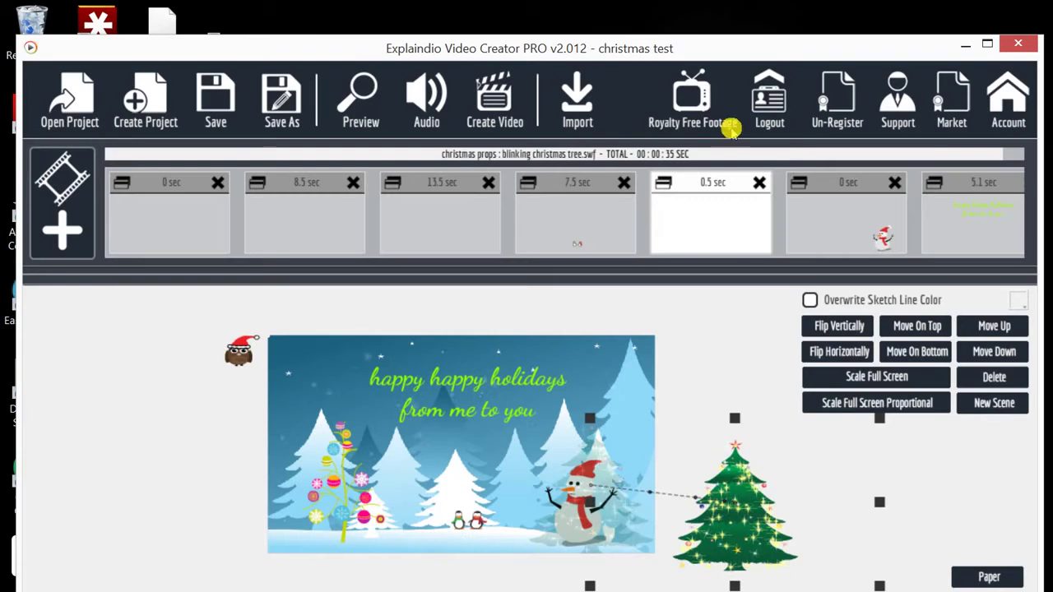
{"action": "key", "text": "Right"}
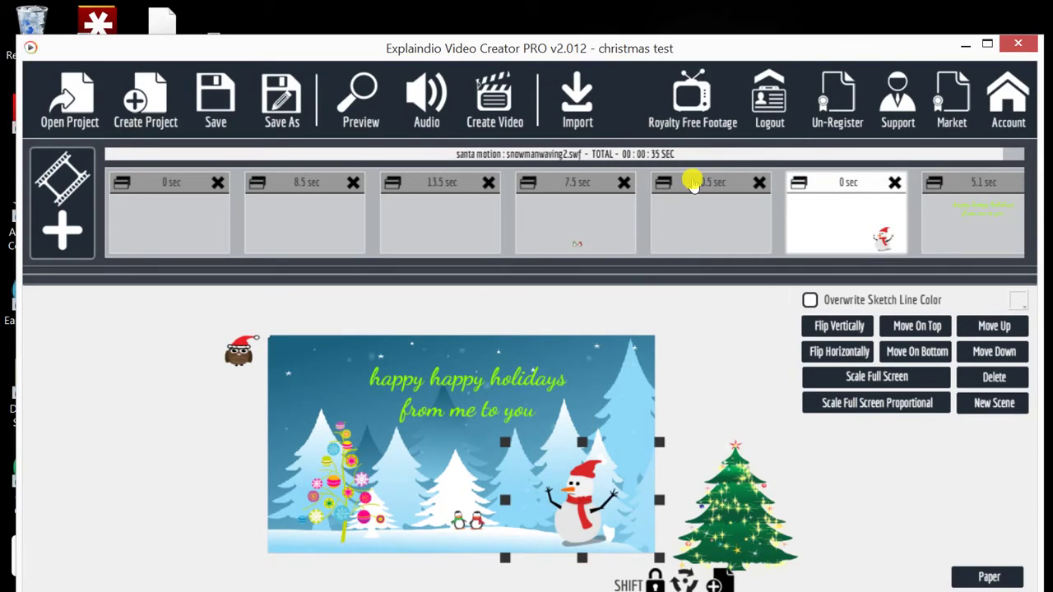
{"action": "left_click_drag", "start_coordinate": [473, 431], "coordinate": [476, 426]}
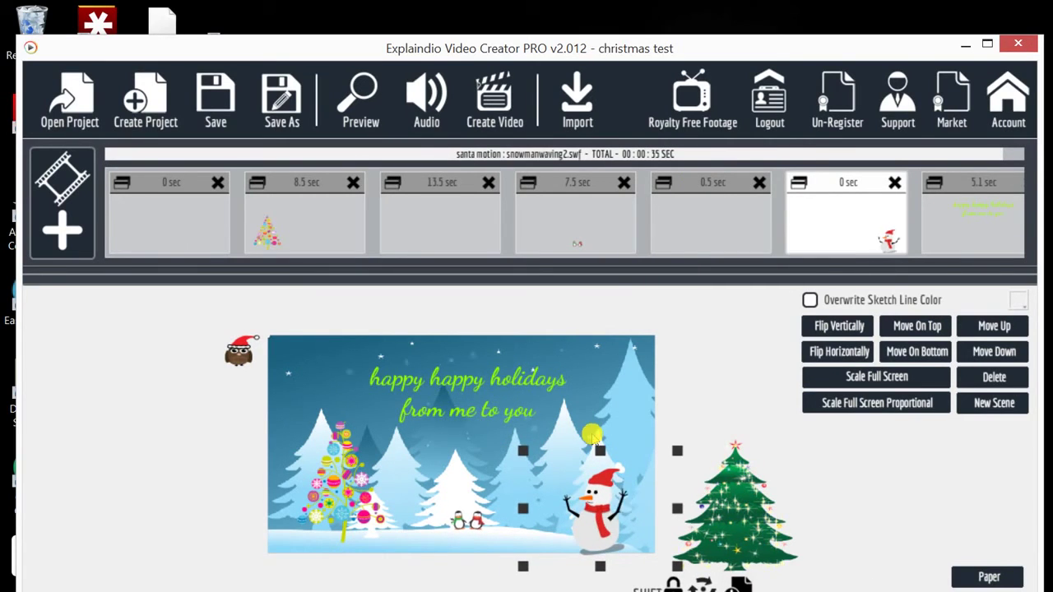
Step: Shift the end position of the blinking Christmas tree's animation slightly to the right, around the snowman
{"action": "left_click", "coordinate": [613, 439]}
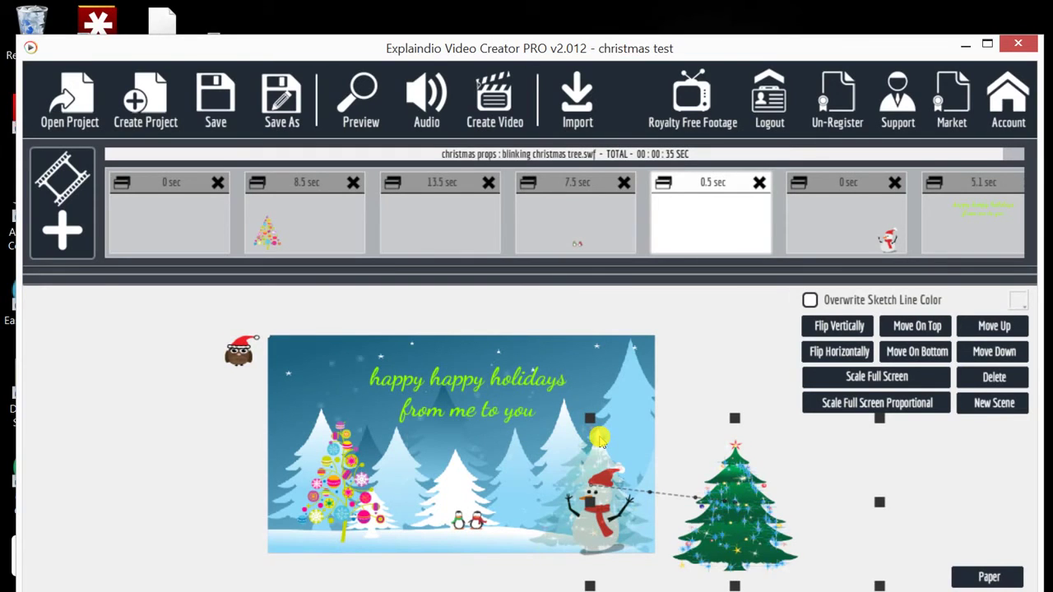
{"action": "left_click", "coordinate": [477, 362]}
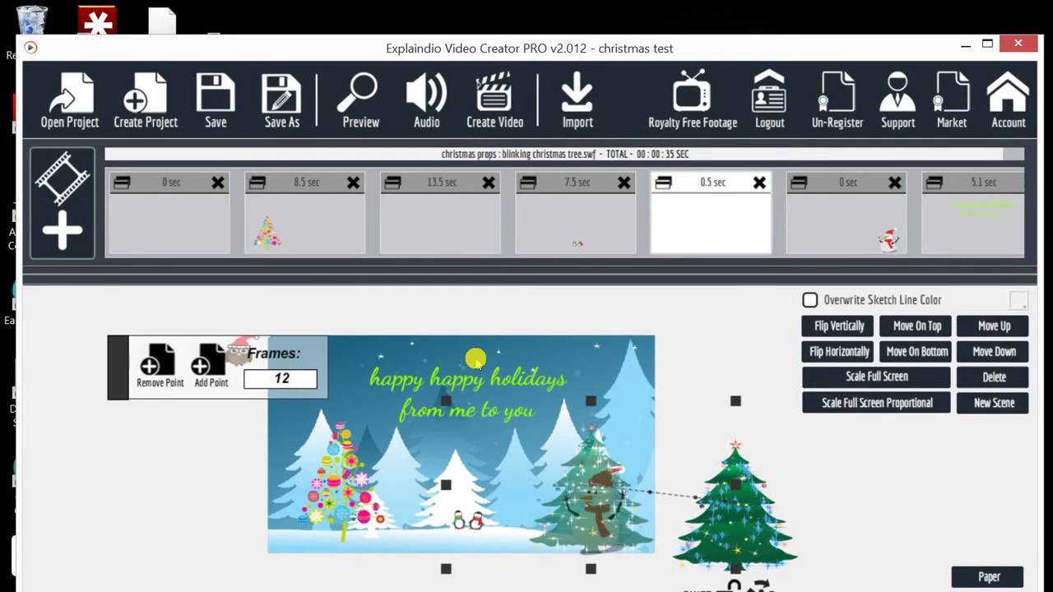
{"action": "left_click_drag", "start_coordinate": [477, 362], "coordinate": [479, 362]}
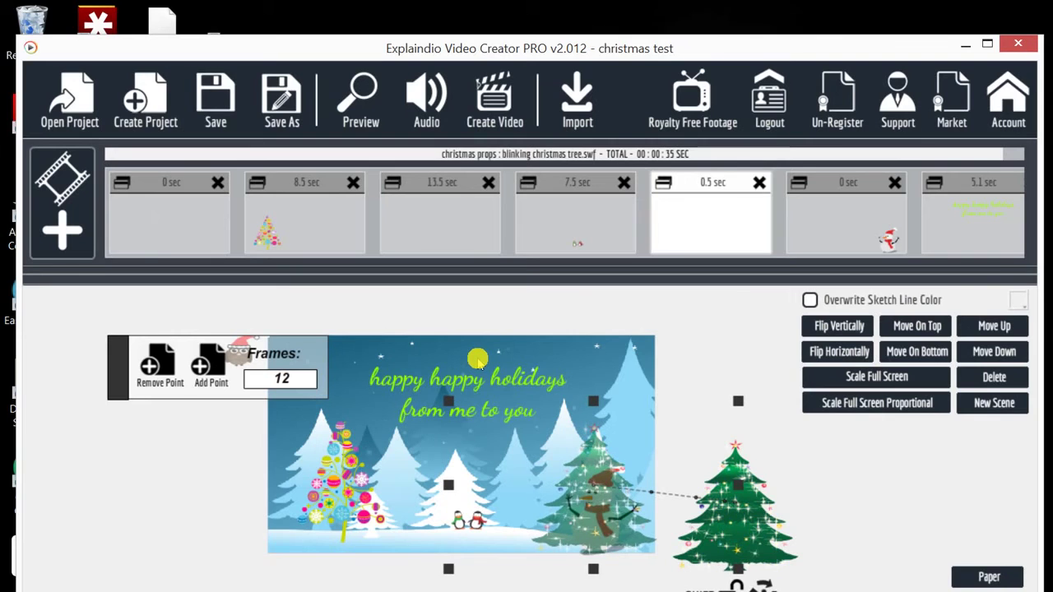
Step: Set the owl slide to play for 66 frames and preview the project
{"action": "left_click", "coordinate": [485, 171]}
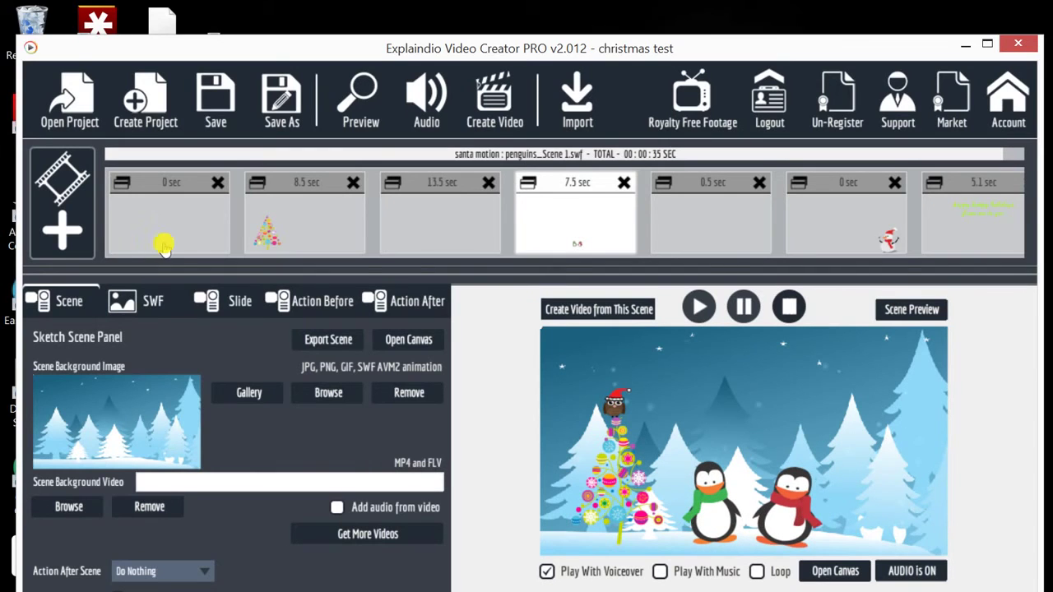
{"action": "left_click", "coordinate": [449, 181]}
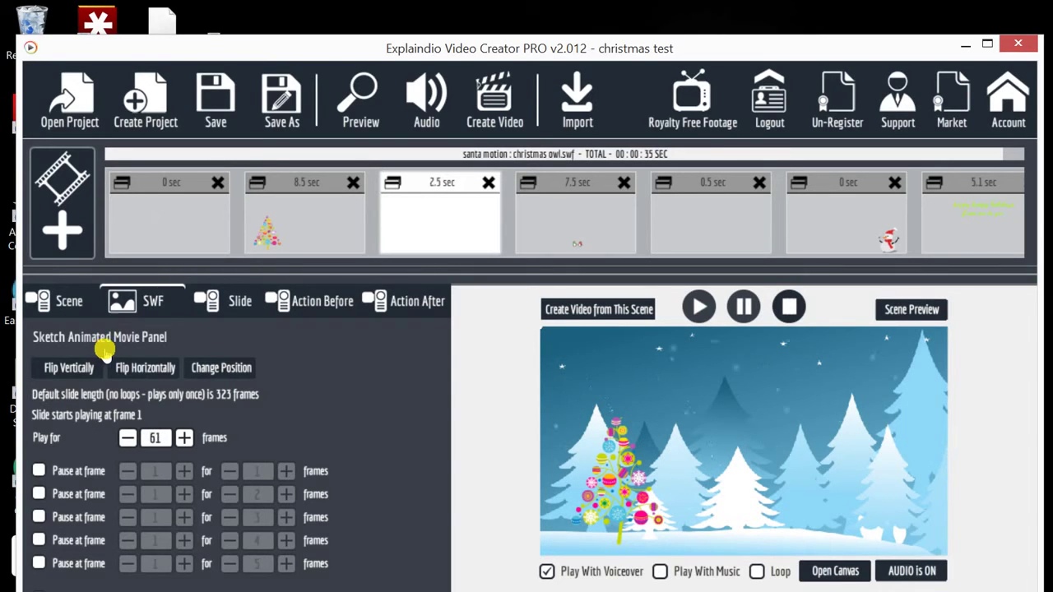
{"action": "left_click", "coordinate": [184, 438]}
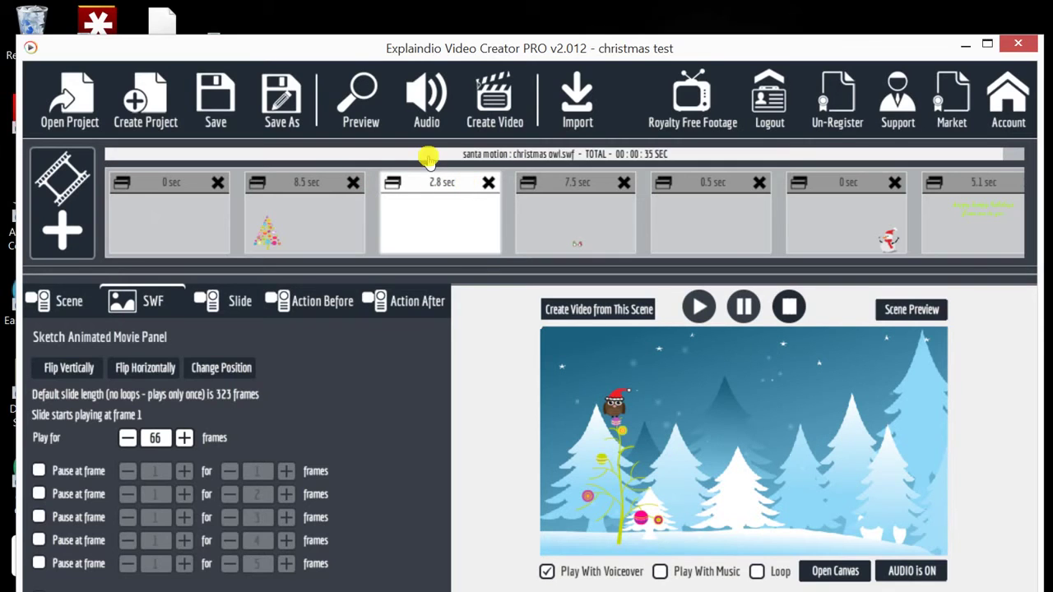
{"action": "left_click", "coordinate": [338, 91]}
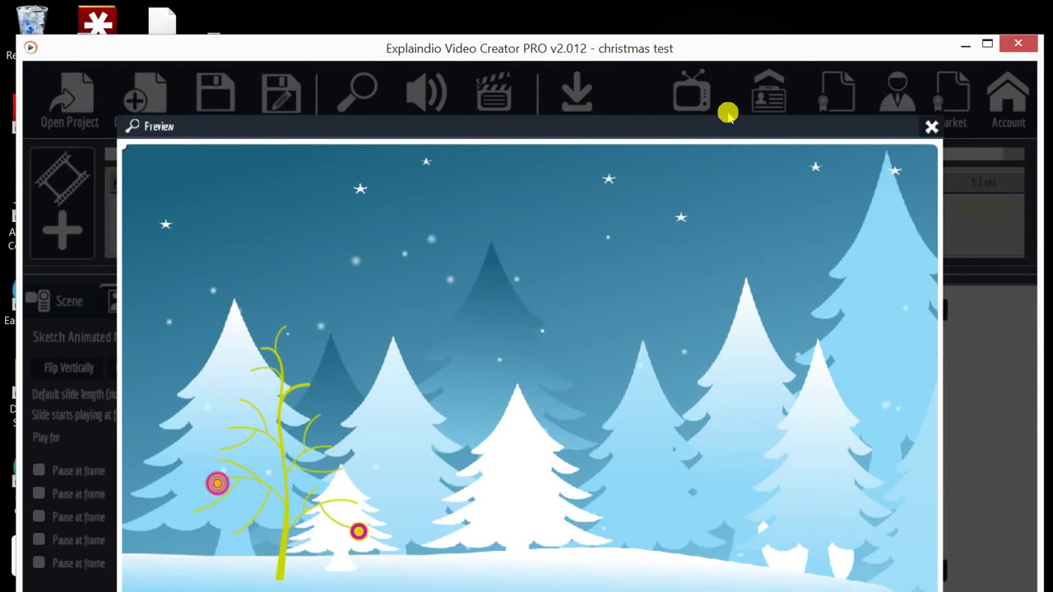
{"action": "left_click", "coordinate": [931, 127]}
Step: Shorten the ornament tree slide to 5.8 seconds and preview the project
{"action": "left_click", "coordinate": [248, 191]}
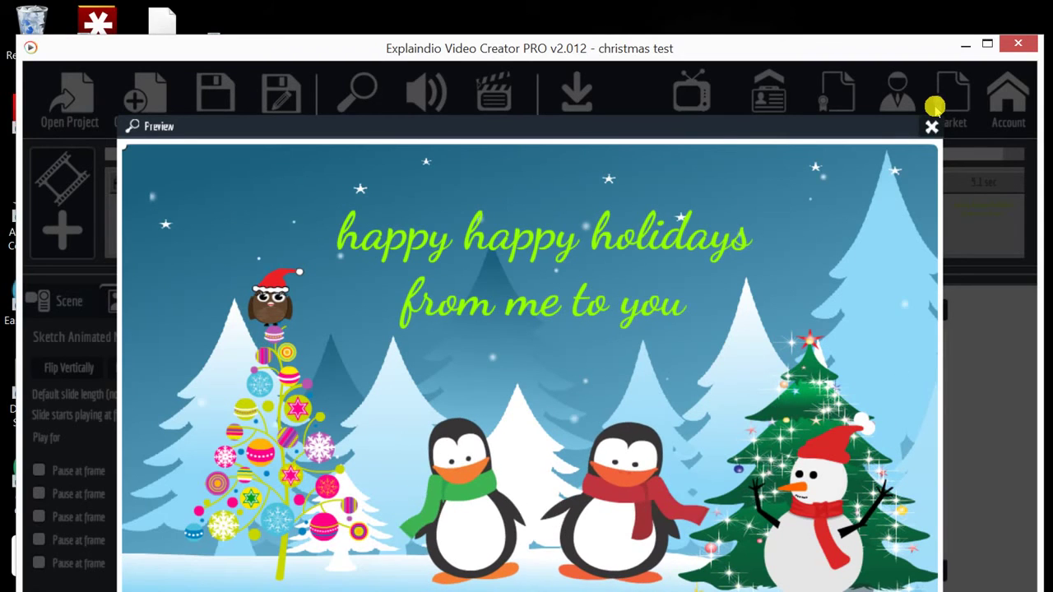
{"action": "left_click", "coordinate": [753, 105]}
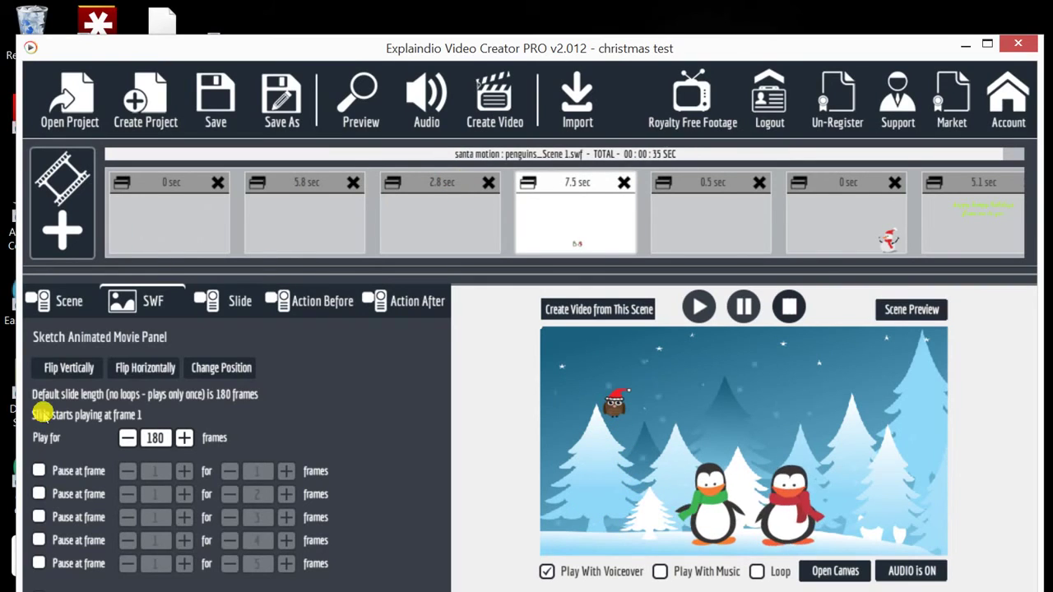
Step: Shorten the penguins slide's play length to 3.4 seconds and reopen the canvas with the snowman selected
{"action": "left_click", "coordinate": [127, 437]}
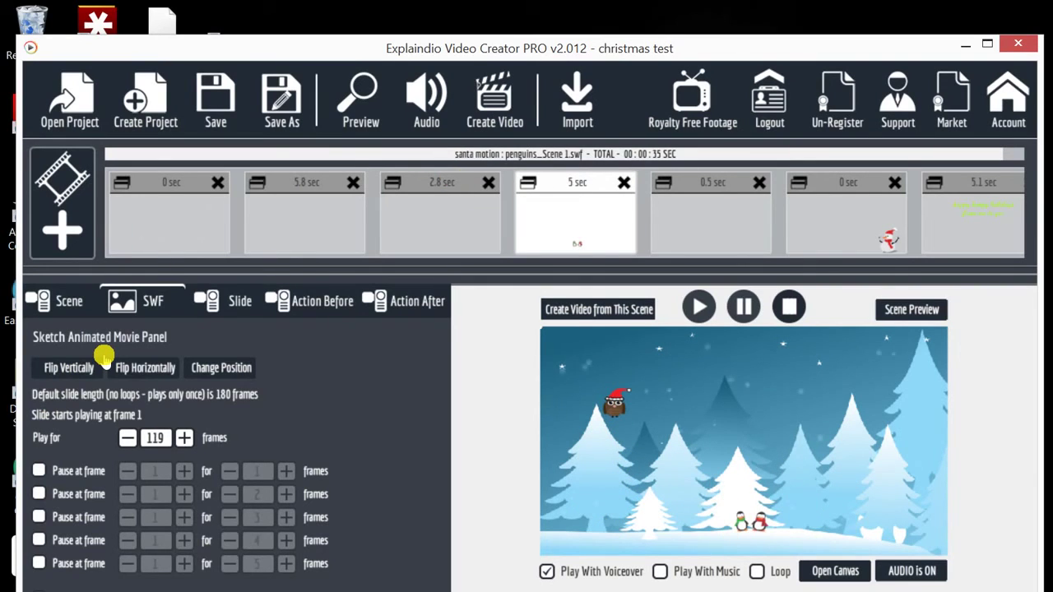
{"action": "left_click", "coordinate": [184, 438]}
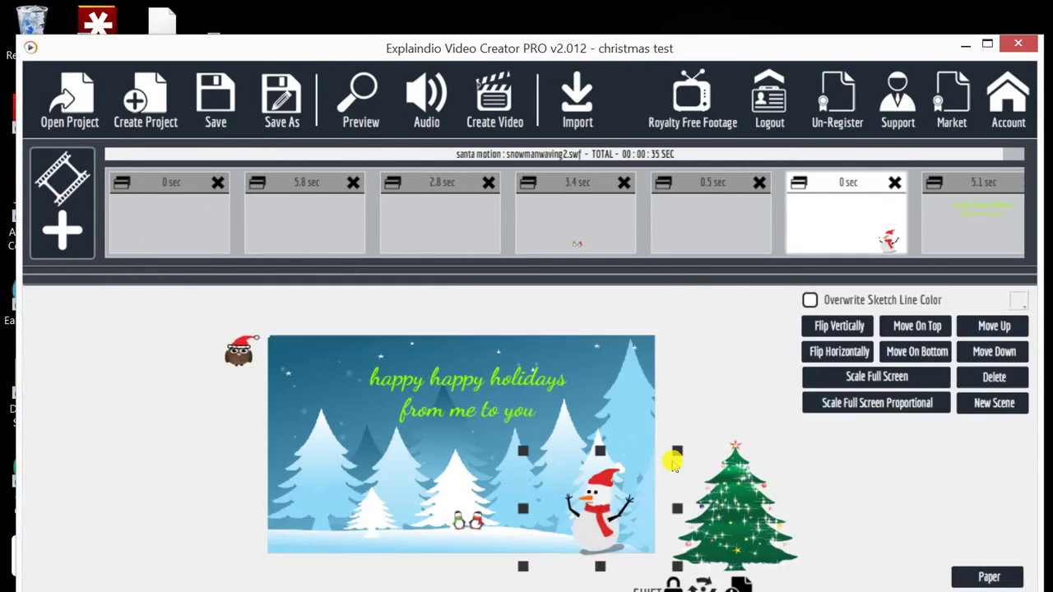
Step: Move the snowman off the scene's right side and animate it sliding back in to the right part of the scene over 12 frames
{"action": "left_click_drag", "start_coordinate": [467, 423], "coordinate": [554, 440]}
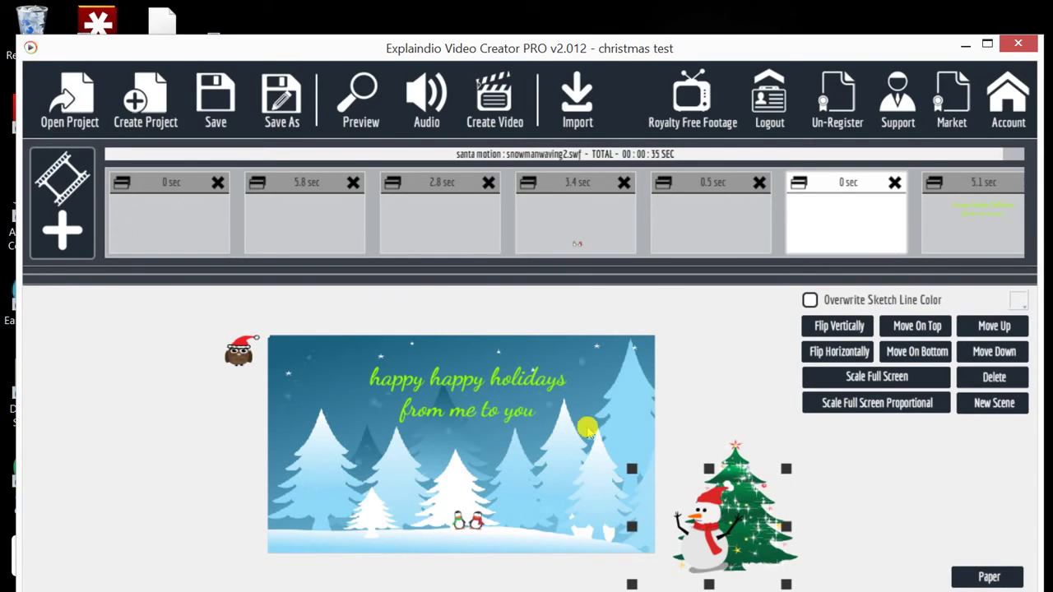
{"action": "scroll", "coordinate": [681, 420], "scroll_direction": "down", "scroll_amount": 3}
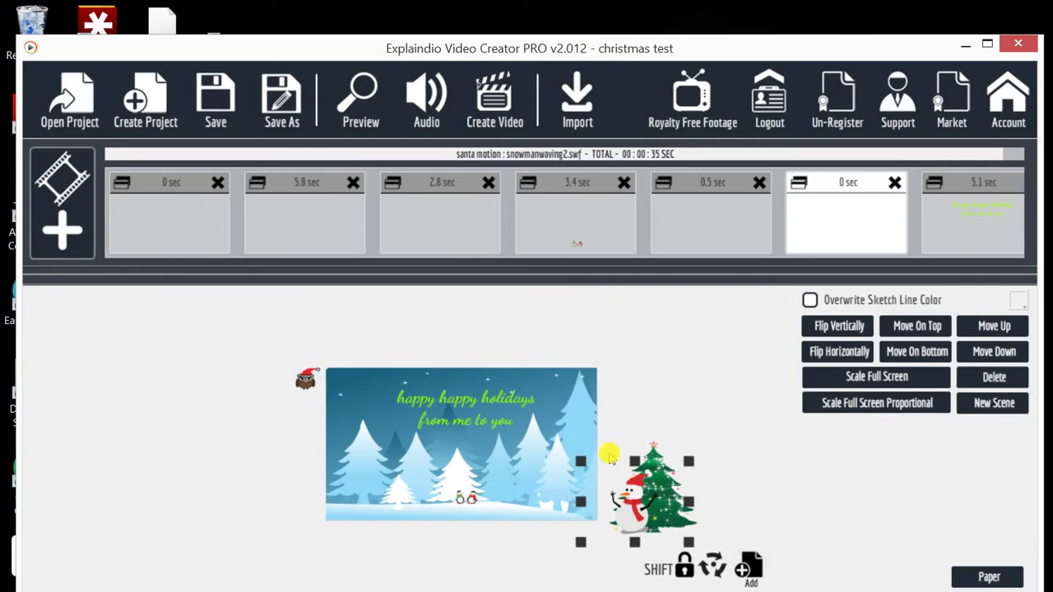
{"action": "key", "text": "alt"}
{"action": "scroll", "coordinate": [658, 388], "scroll_direction": "up", "scroll_amount": 2}
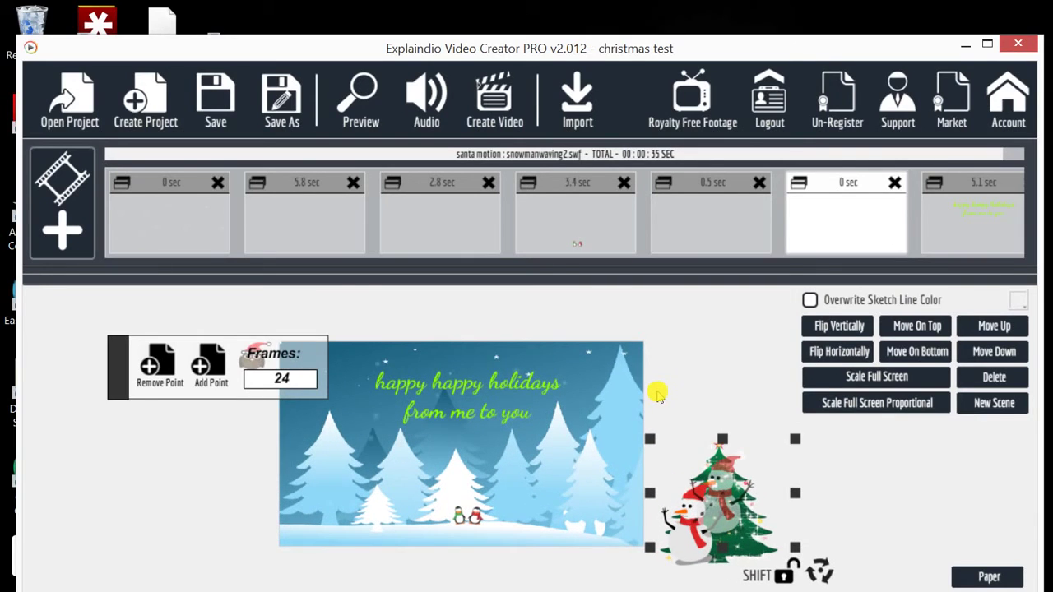
{"action": "scroll", "coordinate": [649, 386], "scroll_direction": "up", "scroll_amount": 1}
{"action": "left_click_drag", "start_coordinate": [584, 383], "coordinate": [466, 391]}
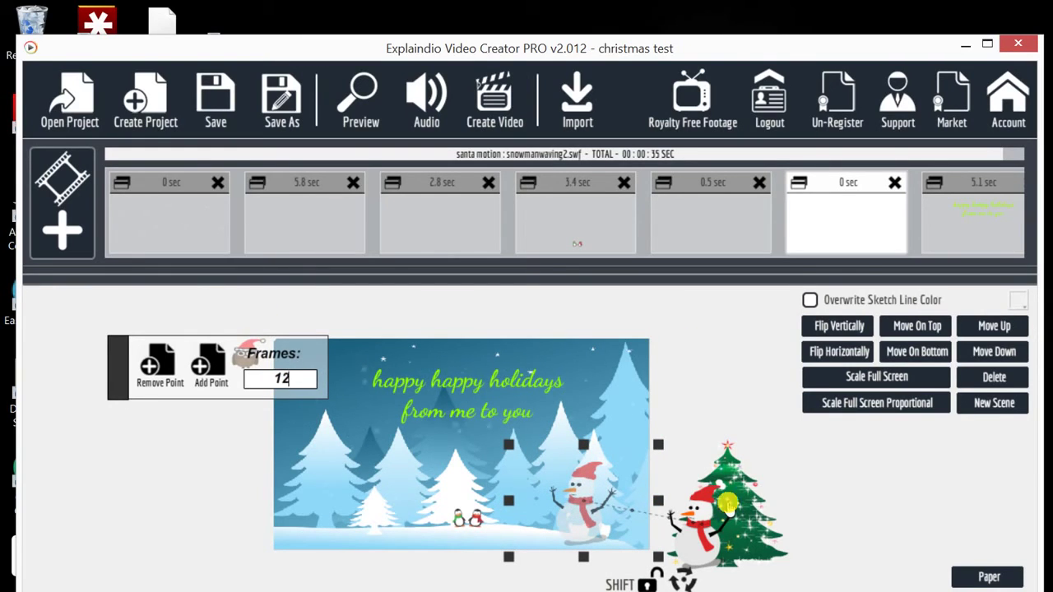
{"action": "left_click", "coordinate": [989, 589]}
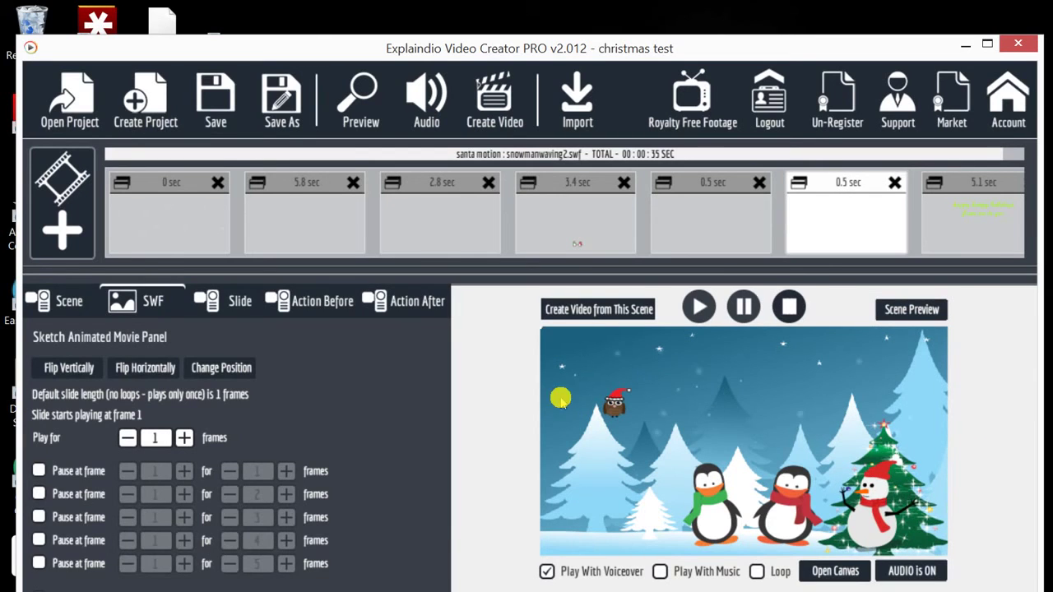
Step: Enlarge the snowman at its animation's end position, shift it slightly up and right, and preview the project
{"action": "left_click", "coordinate": [661, 462]}
{"action": "left_click_drag", "start_coordinate": [463, 417], "coordinate": [463, 437]}
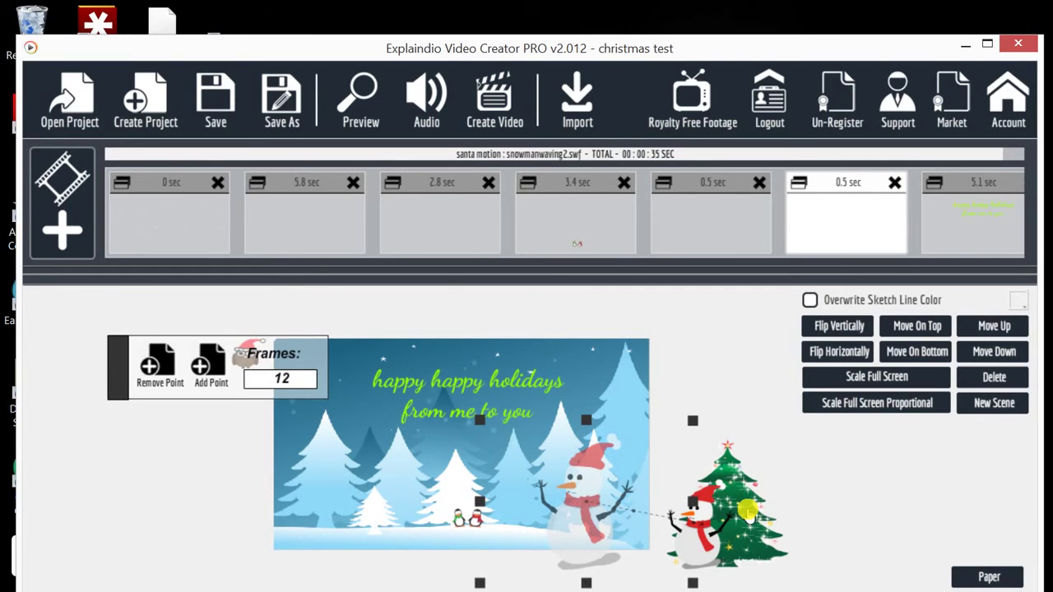
{"action": "double_click", "coordinate": [747, 512]}
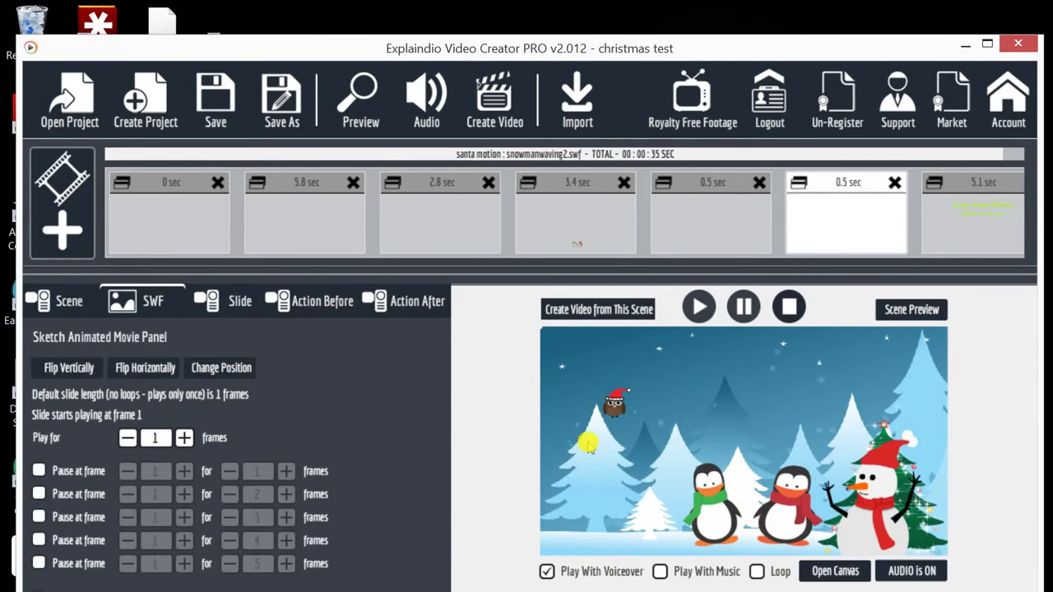
{"action": "double_click", "coordinate": [680, 455]}
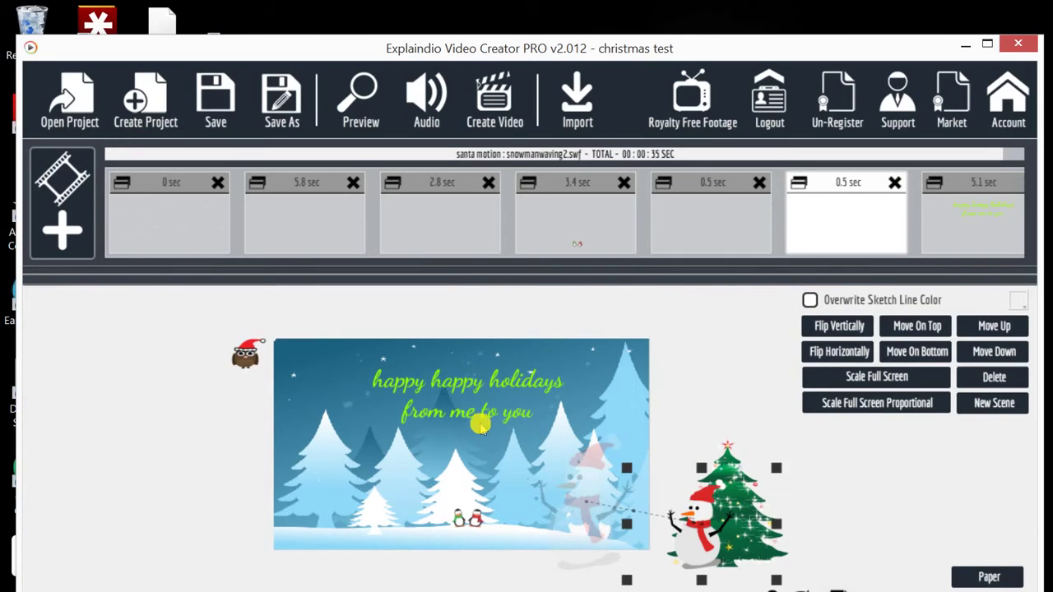
{"action": "left_click", "coordinate": [481, 420]}
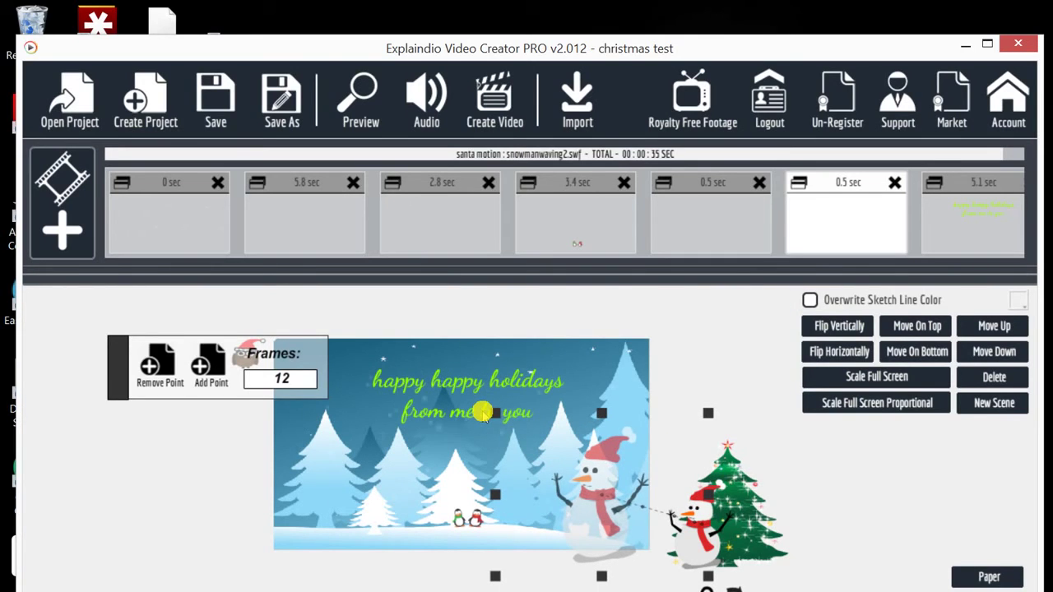
{"action": "left_click", "coordinate": [781, 506]}
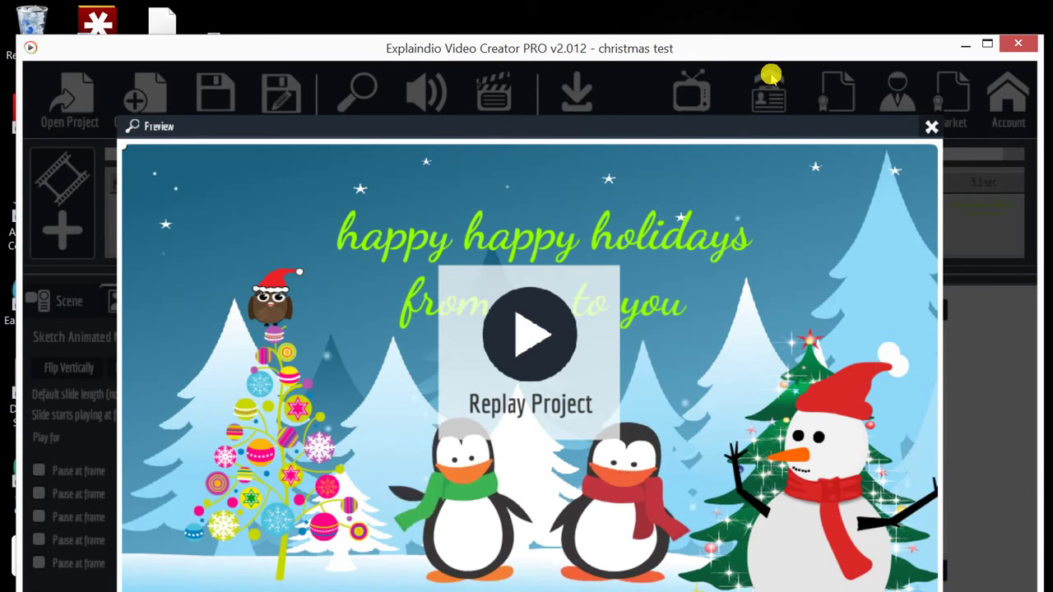
Step: Delete the snowman, blinking tree, penguins, owl and ornament tree slides, keeping only the snow and greeting slides
{"action": "left_click", "coordinate": [448, 275]}
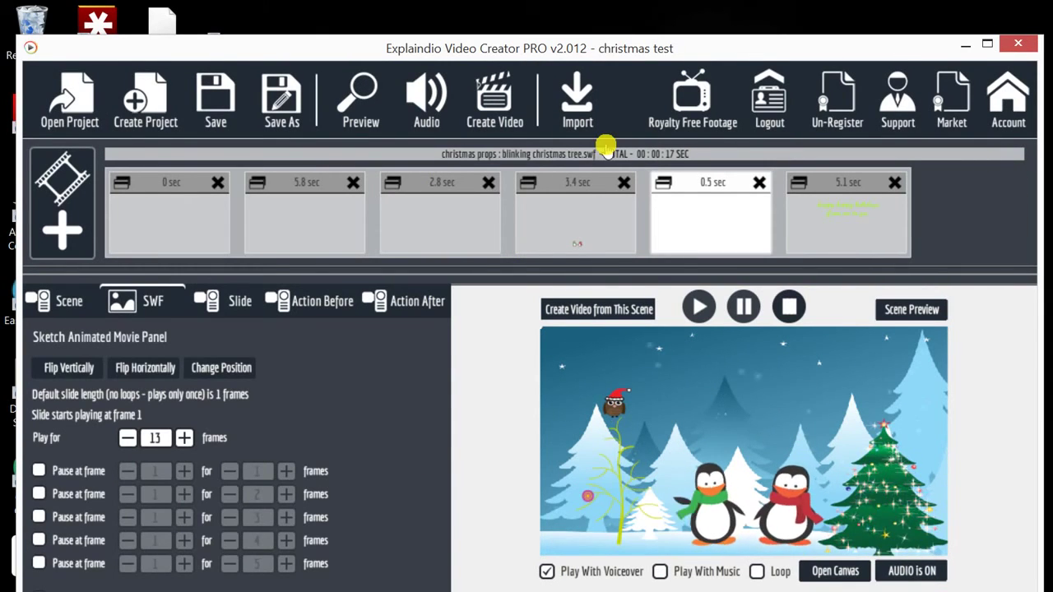
{"action": "key", "text": "Delete"}
{"action": "key", "text": "Delete"}
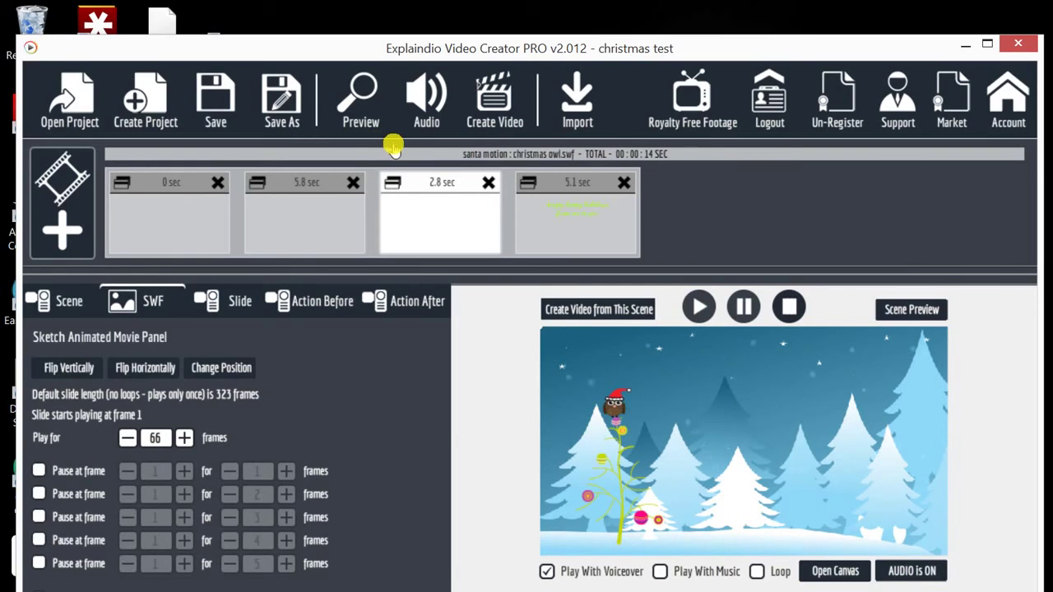
{"action": "key", "text": "Delete"}
{"action": "key", "text": "Delete"}
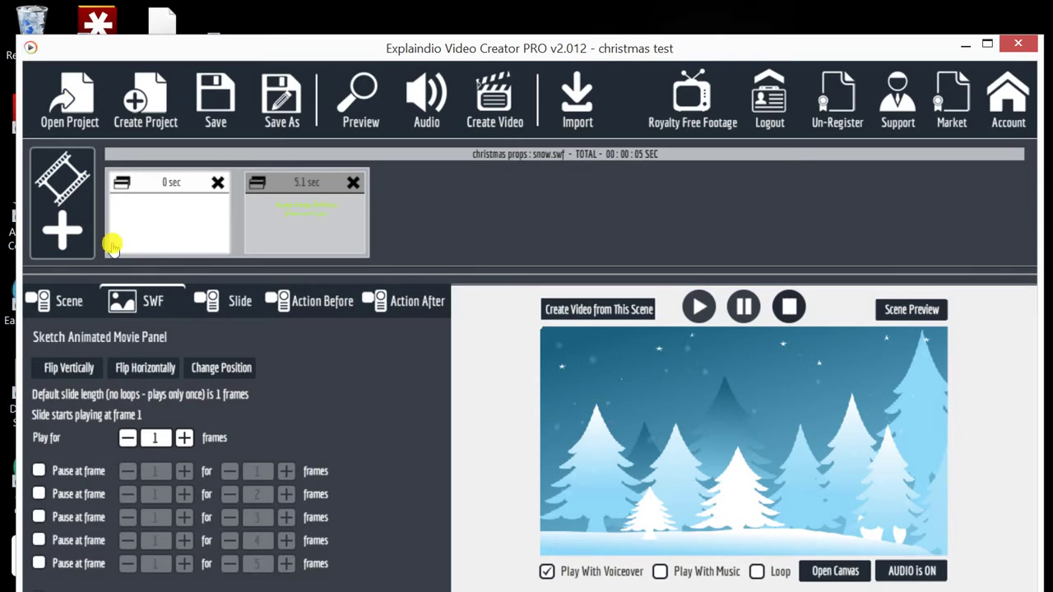
Step: Start adding a Flash animation after the snow slide and browse to the christmas animate animations folder on the Toshiba Canvio drive
{"action": "left_click", "coordinate": [658, 457]}
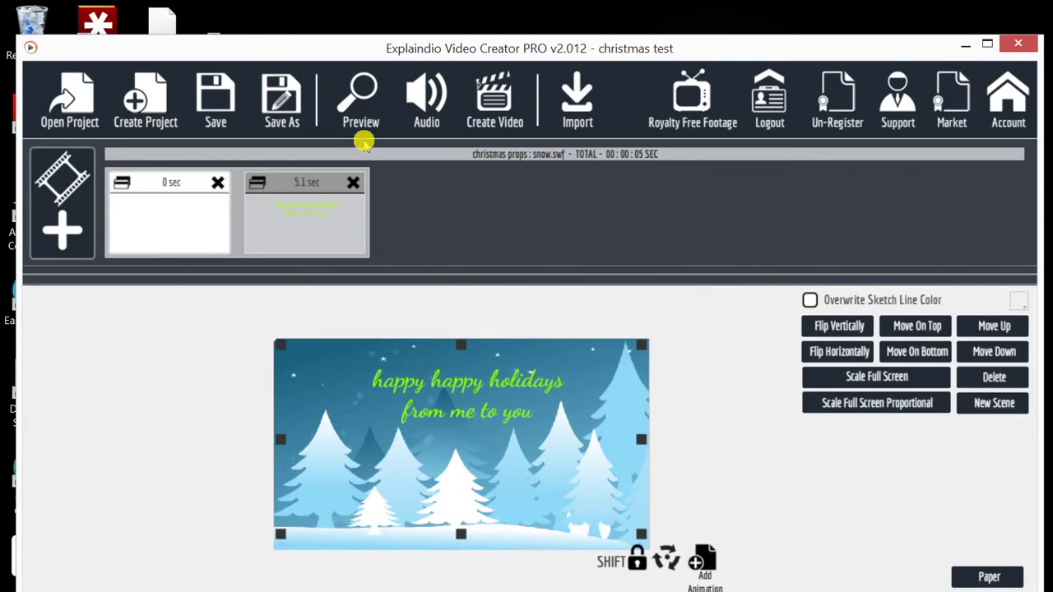
{"action": "left_click", "coordinate": [63, 231]}
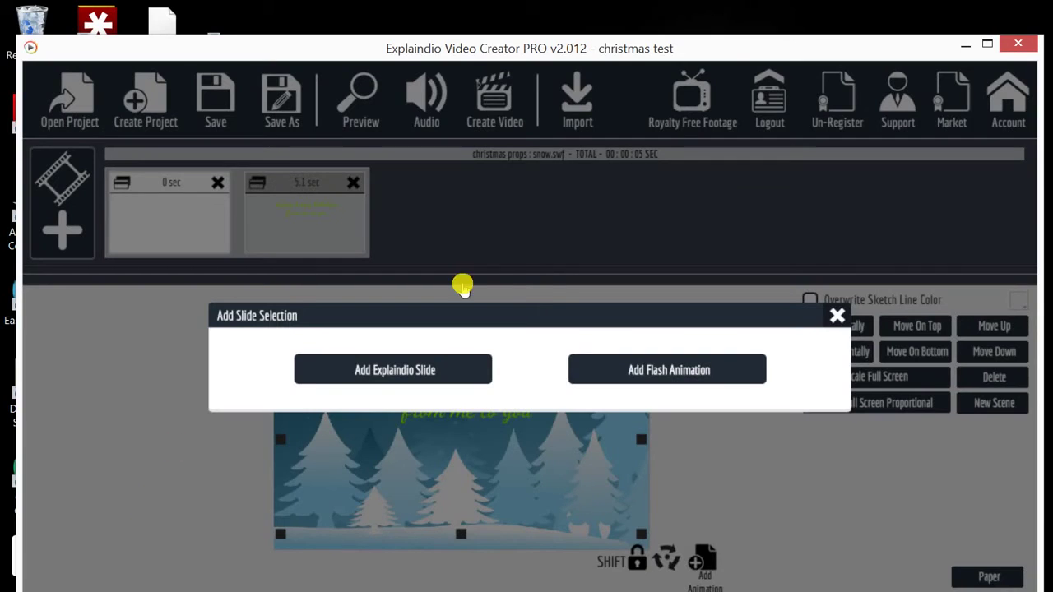
{"action": "left_click", "coordinate": [650, 370]}
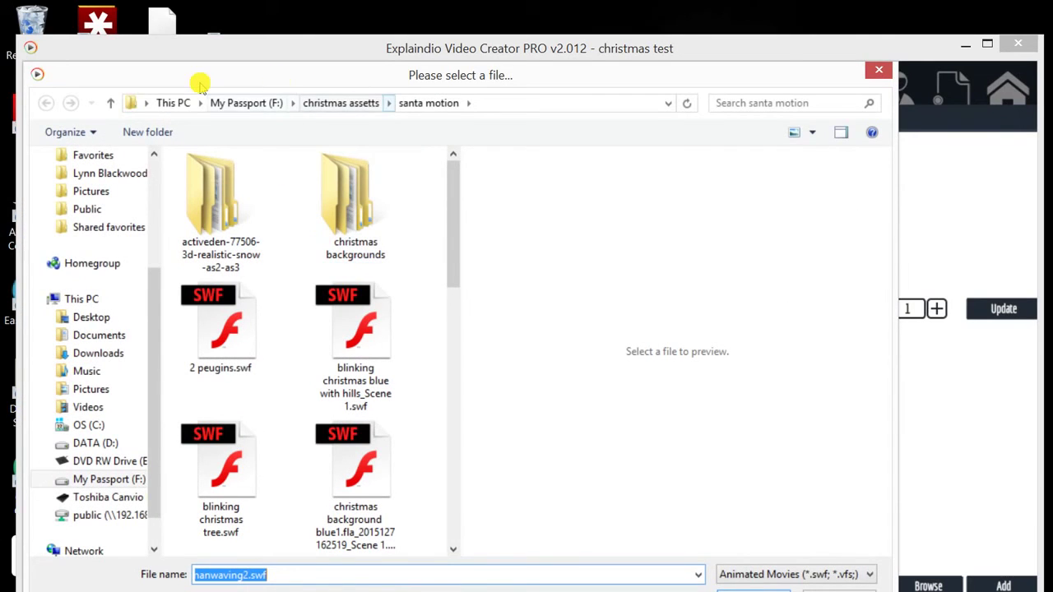
{"action": "left_click", "coordinate": [108, 497]}
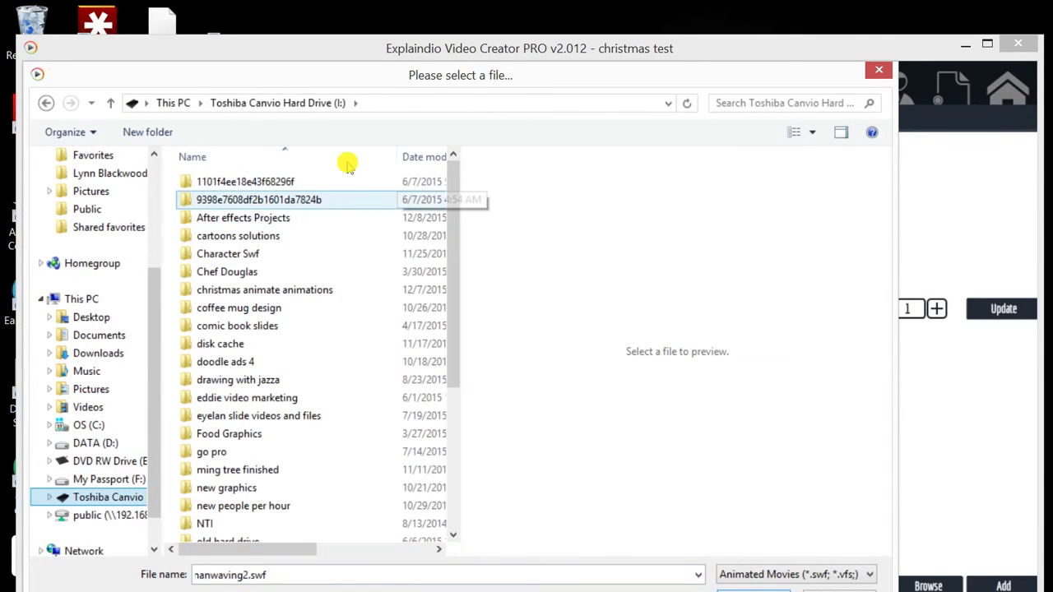
{"action": "scroll", "coordinate": [359, 153], "scroll_direction": "down", "scroll_amount": 1}
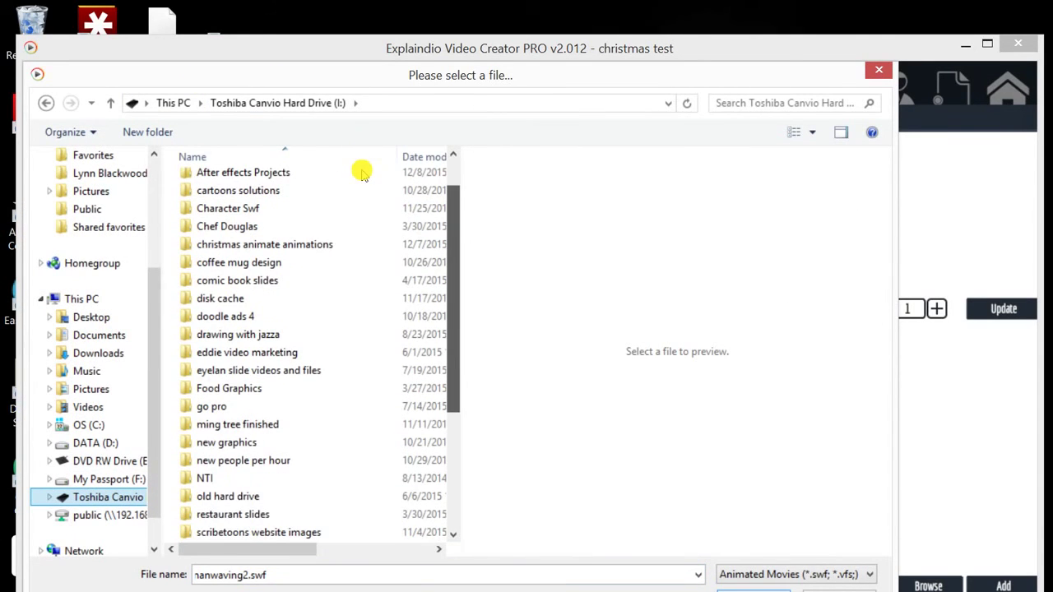
{"action": "scroll", "coordinate": [365, 171], "scroll_direction": "down", "scroll_amount": 1}
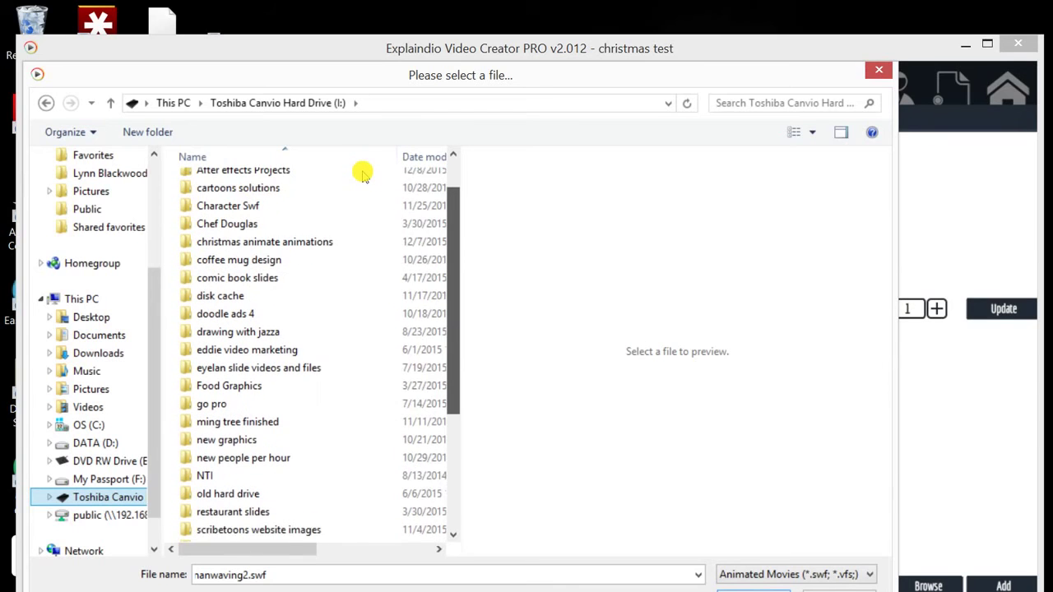
{"action": "scroll", "coordinate": [368, 185], "scroll_direction": "up", "scroll_amount": 1}
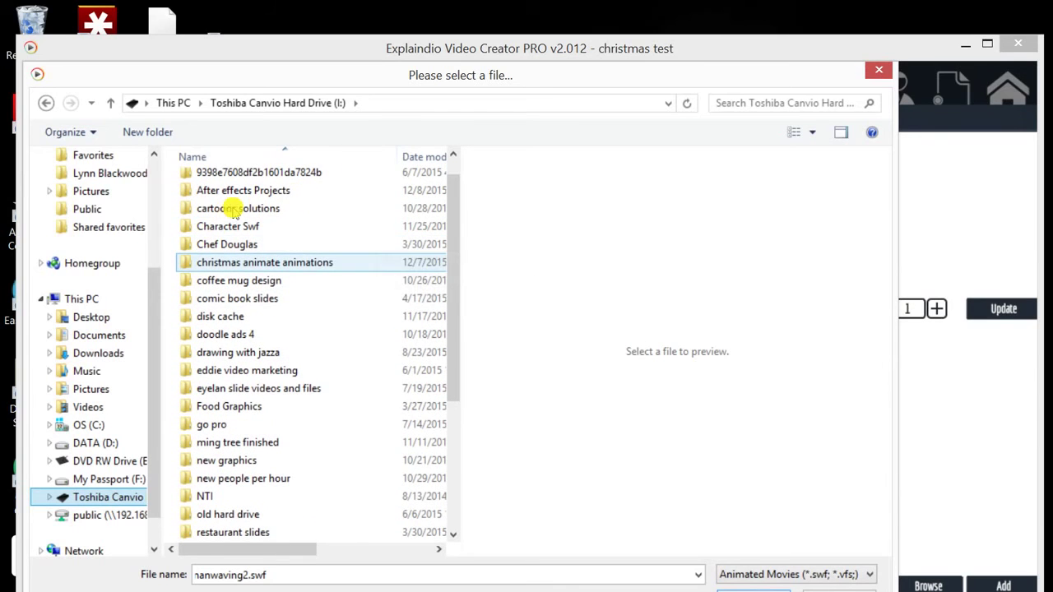
{"action": "double_click", "coordinate": [264, 262]}
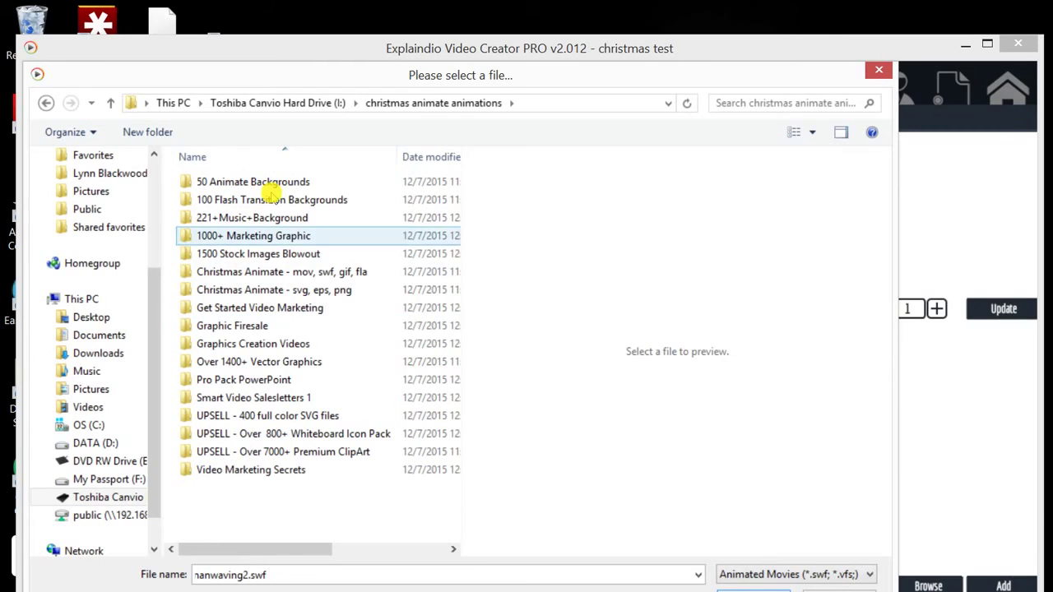
Step: Open the SWF folder of Santa n Deer inside the nested "Christmas Animate - mov, swf, gif, fla" folders
{"action": "key", "text": "Up"}
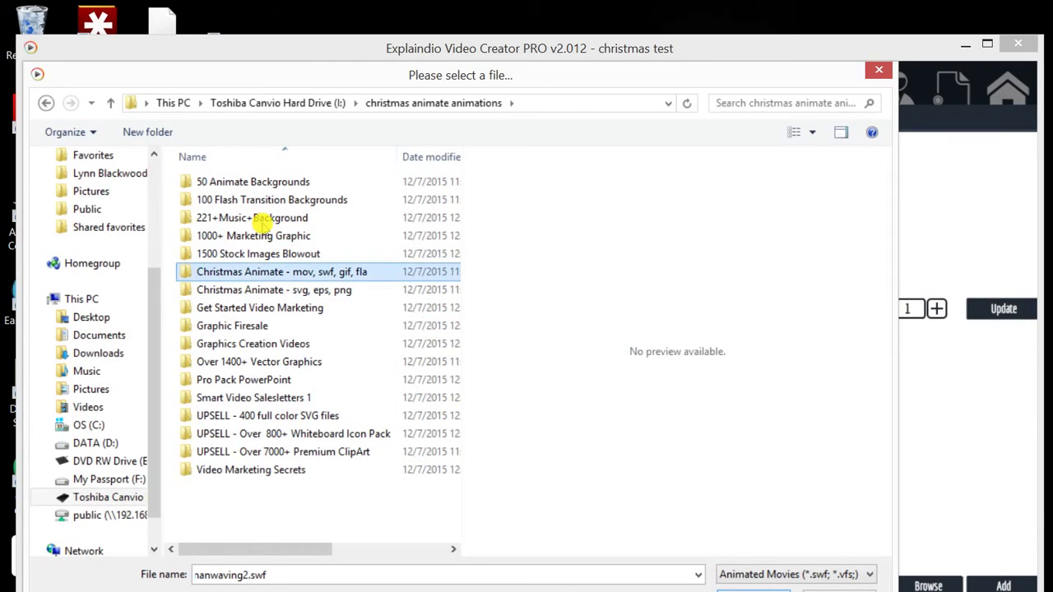
{"action": "key", "text": "Return"}
{"action": "key", "text": "Down"}
{"action": "key", "text": "Return"}
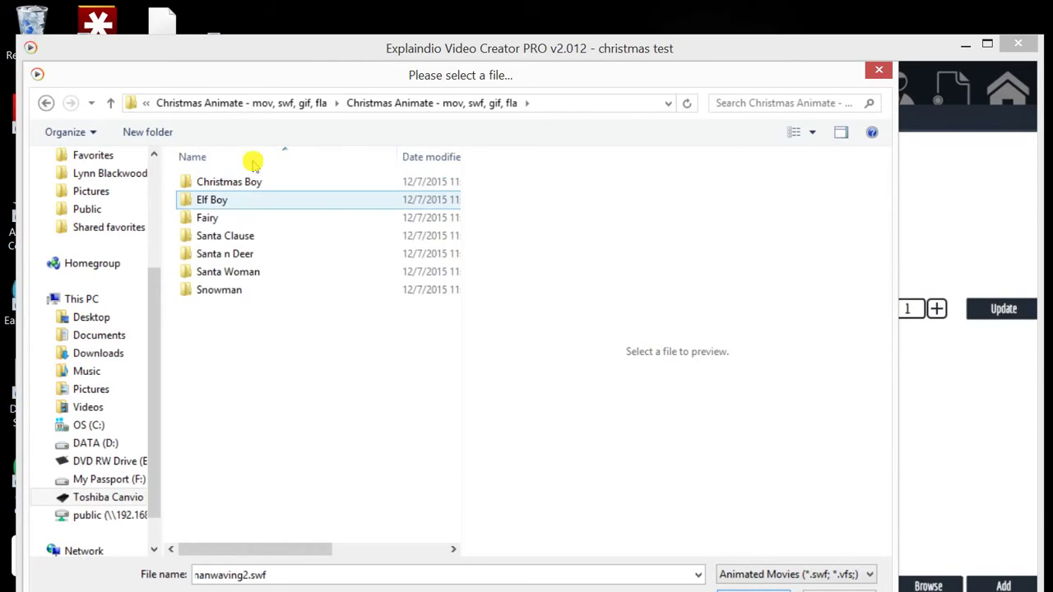
{"action": "key", "text": "Down"}
{"action": "key", "text": "Down"}
{"action": "key", "text": "Down"}
{"action": "key", "text": "Down"}
{"action": "key", "text": "Down"}
{"action": "key", "text": "Down"}
{"action": "key", "text": "Up"}
{"action": "key", "text": "Up"}
{"action": "key", "text": "Up"}
{"action": "key", "text": "Up"}
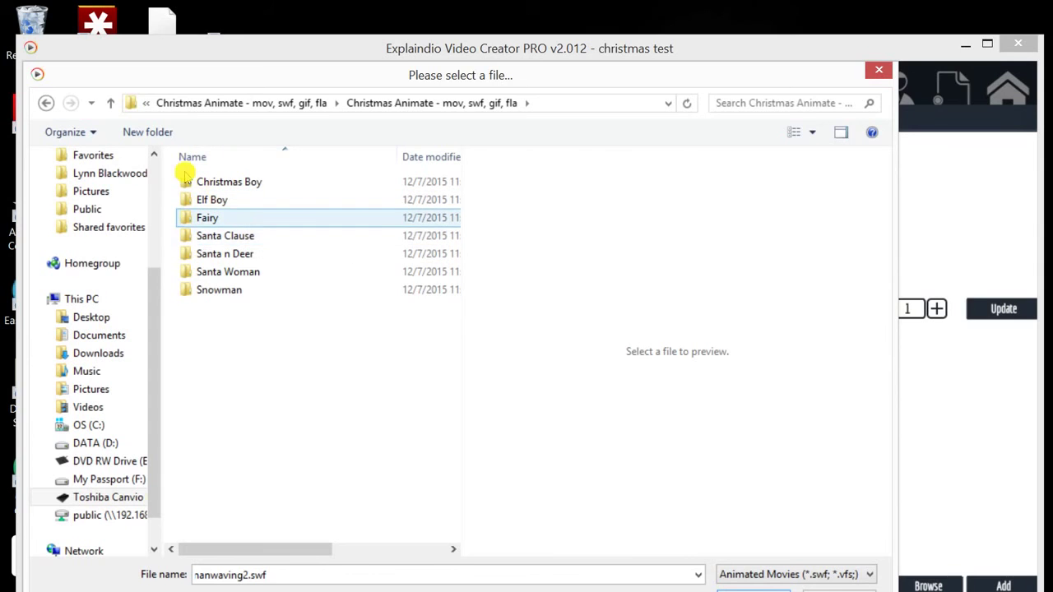
{"action": "key", "text": "Down"}
{"action": "key", "text": "Down"}
{"action": "key", "text": "Return"}
{"action": "key", "text": "Down"}
{"action": "key", "text": "Down"}
{"action": "key", "text": "Down"}
{"action": "key", "text": "Up"}
{"action": "key", "text": "Up"}
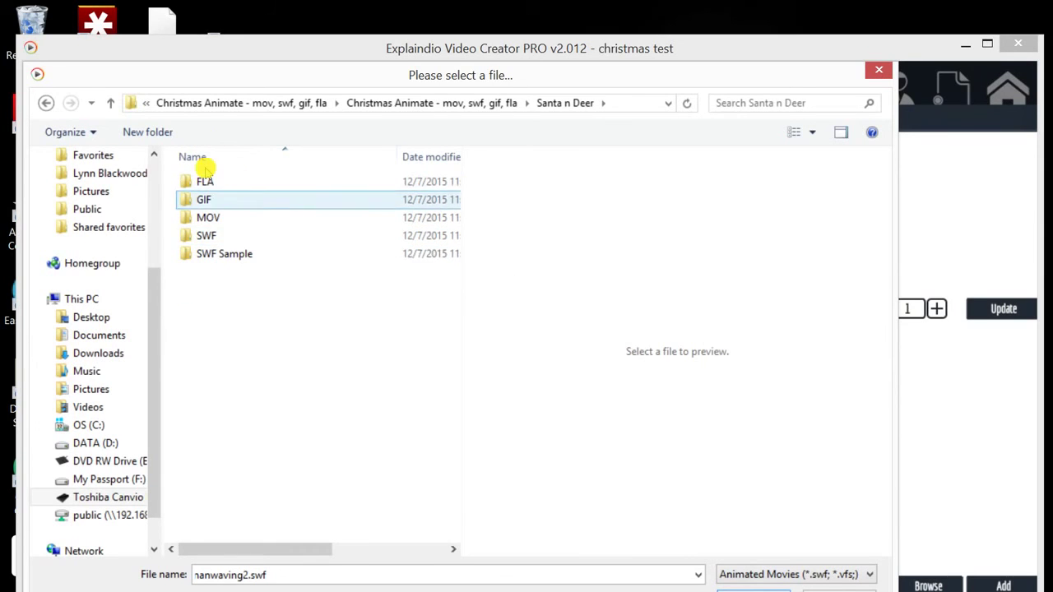
{"action": "key", "text": "Down"}
{"action": "key", "text": "Down"}
{"action": "key", "text": "Return"}
Step: Insert Santa n Deer 5.swf as a new slide between the snow and greeting slides
{"action": "key", "text": "Down"}
{"action": "key", "text": "Down"}
{"action": "key", "text": "Down"}
{"action": "key", "text": "Up"}
{"action": "key", "text": "Up"}
{"action": "key", "text": "Up"}
{"action": "key", "text": "Down"}
{"action": "key", "text": "Down"}
{"action": "key", "text": "Down"}
{"action": "key", "text": "Down"}
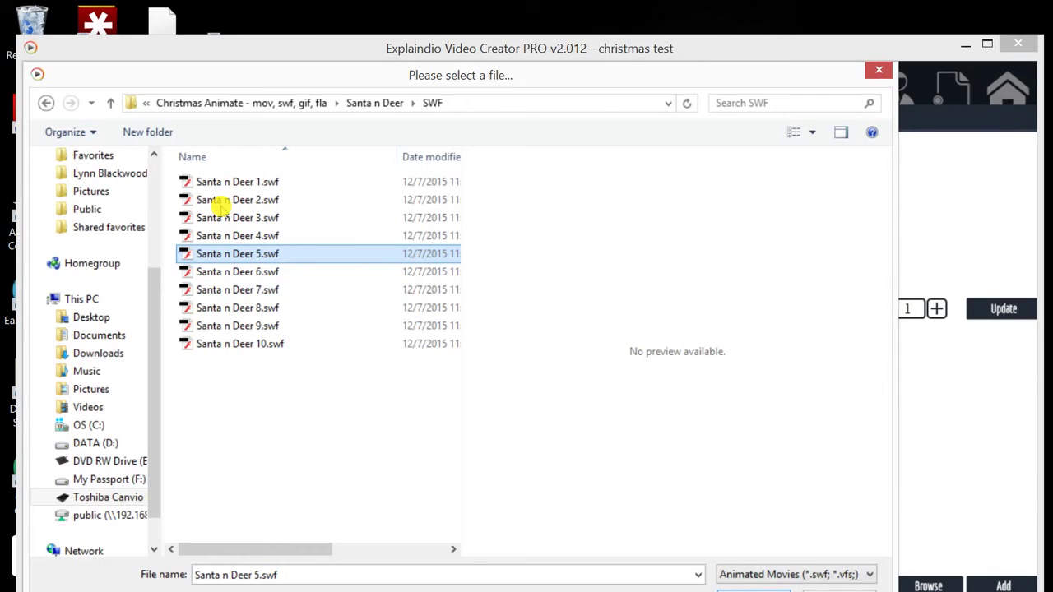
{"action": "key", "text": "F2"}
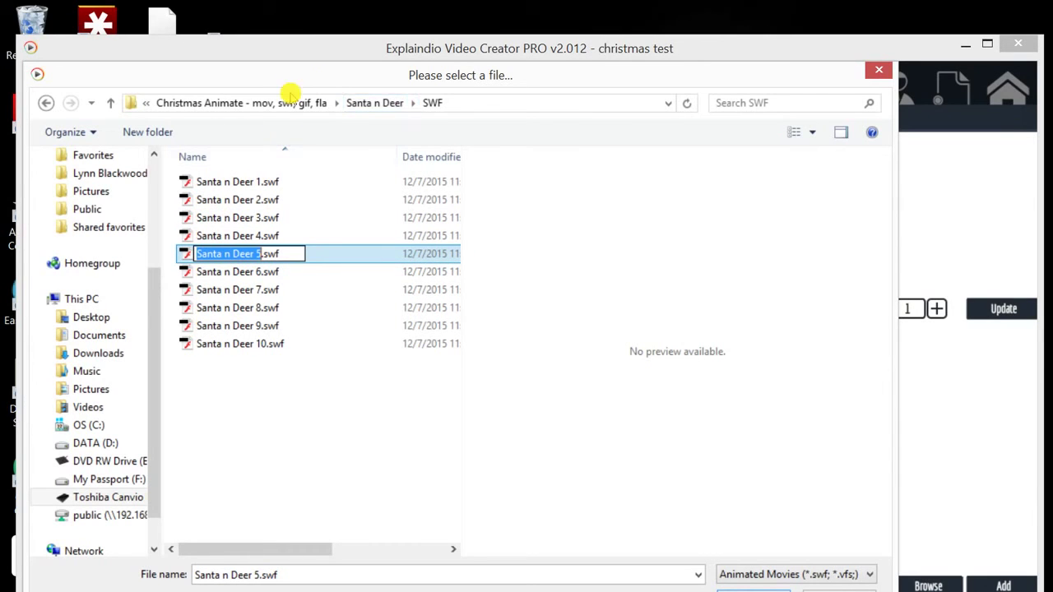
{"action": "key", "text": "Escape"}
{"action": "key", "text": "Down"}
{"action": "key", "text": "Down"}
{"action": "key", "text": "Up"}
{"action": "key", "text": "Up"}
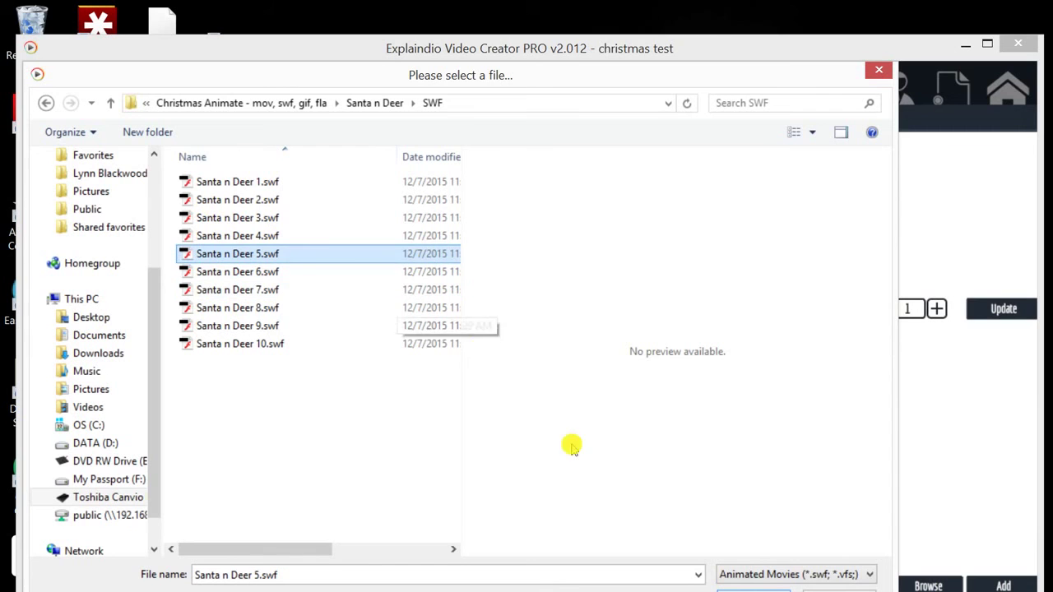
{"action": "double_click", "coordinate": [411, 254]}
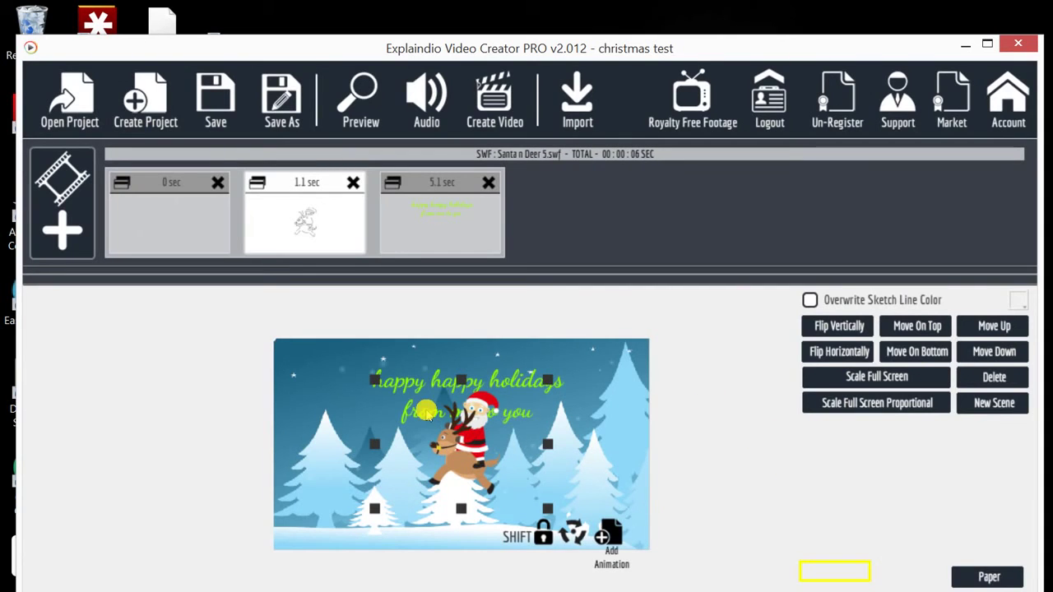
Step: Enlarge the Santa riding the reindeer slightly, place it in the scene's lower right and close the canvas
{"action": "left_click_drag", "start_coordinate": [381, 372], "coordinate": [473, 383]}
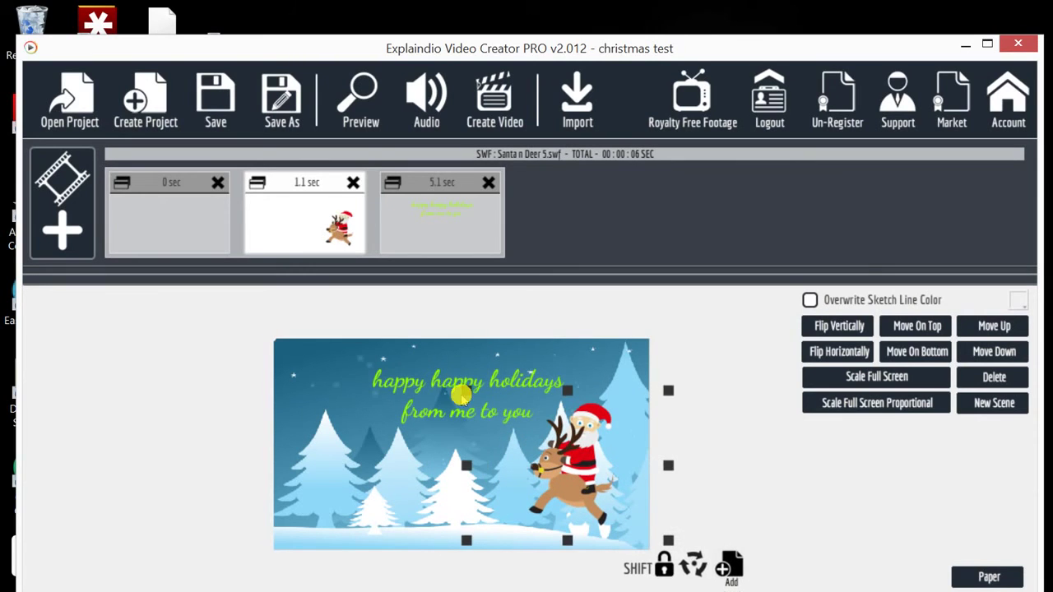
{"action": "left_click_drag", "start_coordinate": [469, 389], "coordinate": [459, 398]}
{"action": "left_click", "coordinate": [719, 511]}
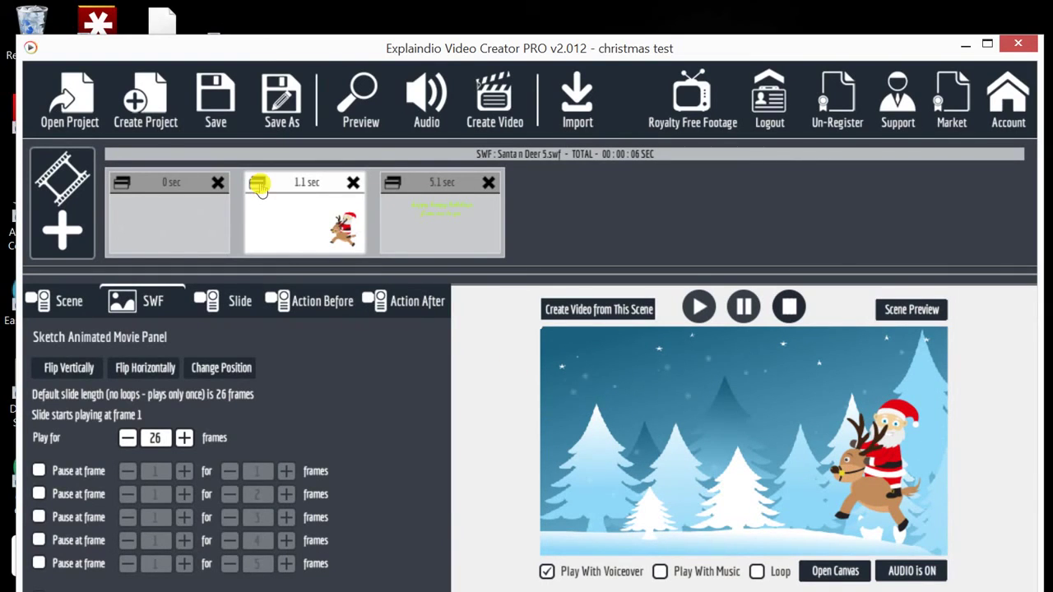
Step: Set the Santa and reindeer slide to play for 146 frames and reopen the canvas
{"action": "left_click", "coordinate": [184, 438]}
{"action": "left_click", "coordinate": [184, 438]}
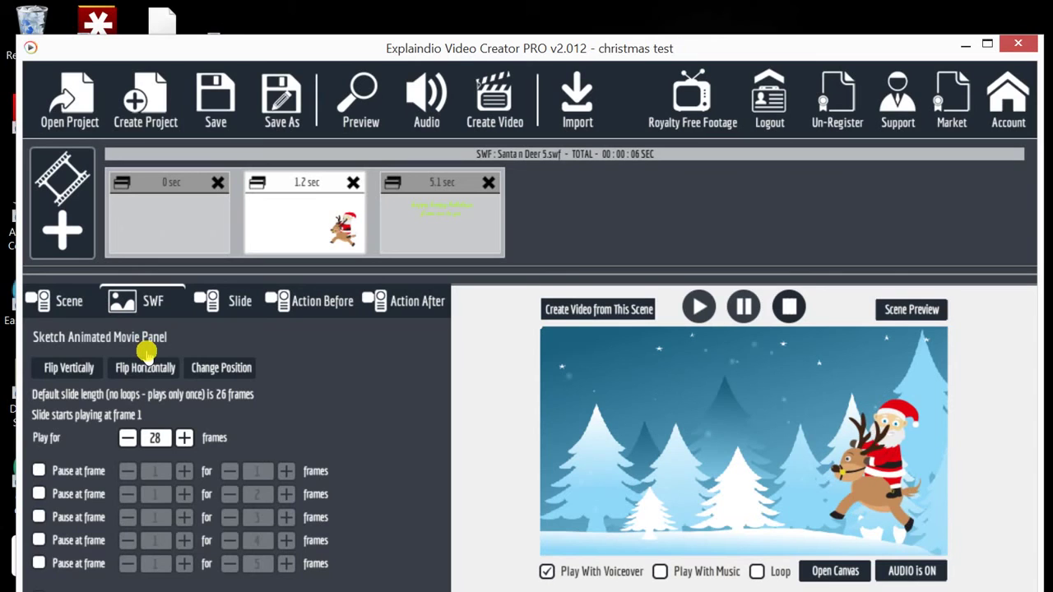
{"action": "left_click", "coordinate": [184, 438]}
{"action": "left_click", "coordinate": [184, 438]}
{"action": "left_click", "coordinate": [184, 438]}
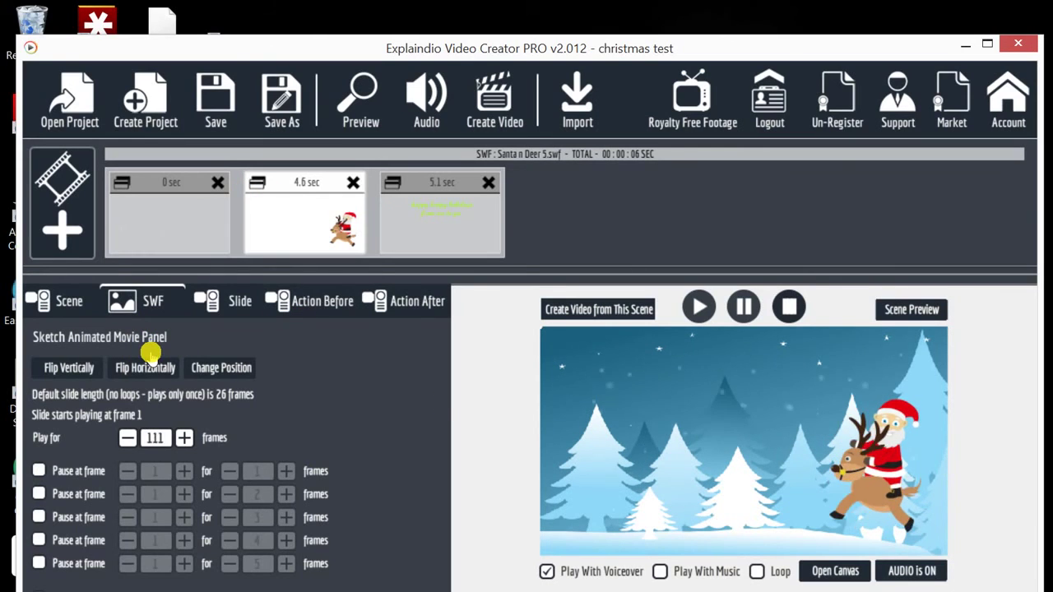
{"action": "left_click", "coordinate": [185, 438]}
{"action": "left_click", "coordinate": [185, 438]}
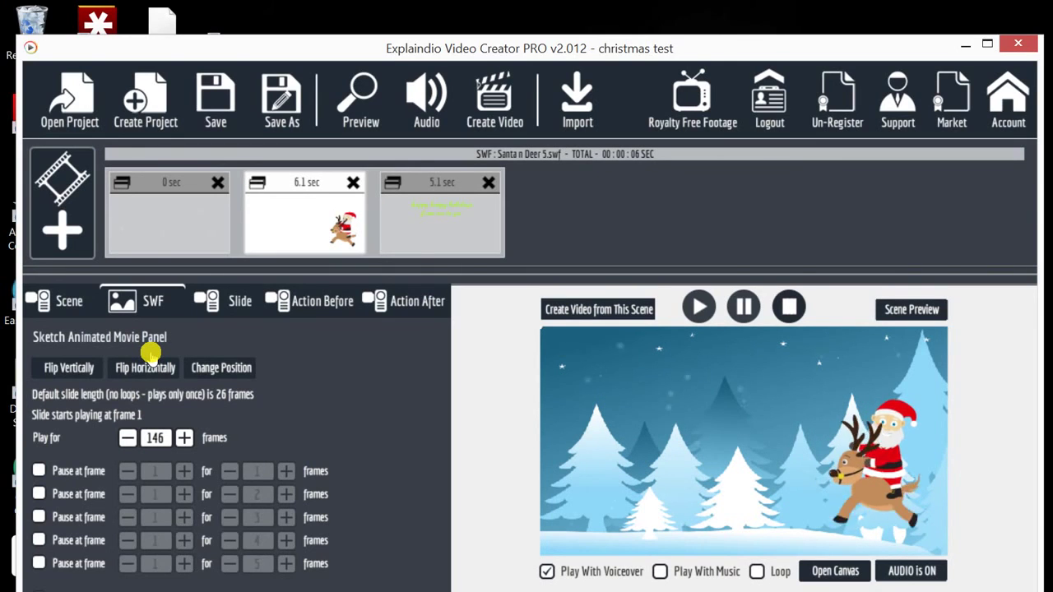
{"action": "left_click", "coordinate": [671, 460]}
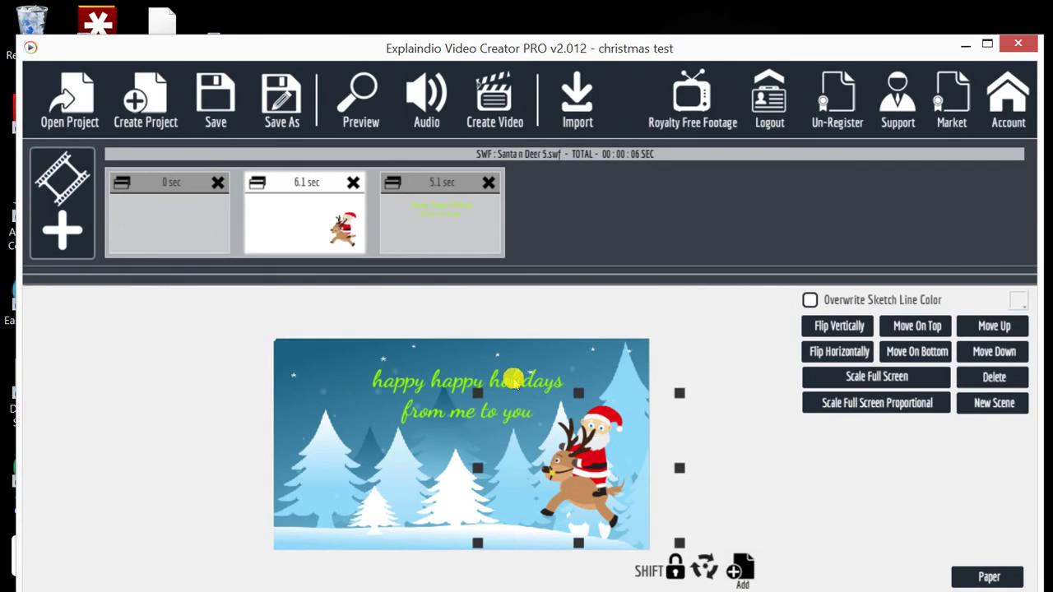
Step: Move the Santa on the reindeer off the scene's right edge and add a 24-frame animation taking it to the scene's middle
{"action": "left_click_drag", "start_coordinate": [563, 449], "coordinate": [703, 444]}
{"action": "left_click", "coordinate": [705, 461]}
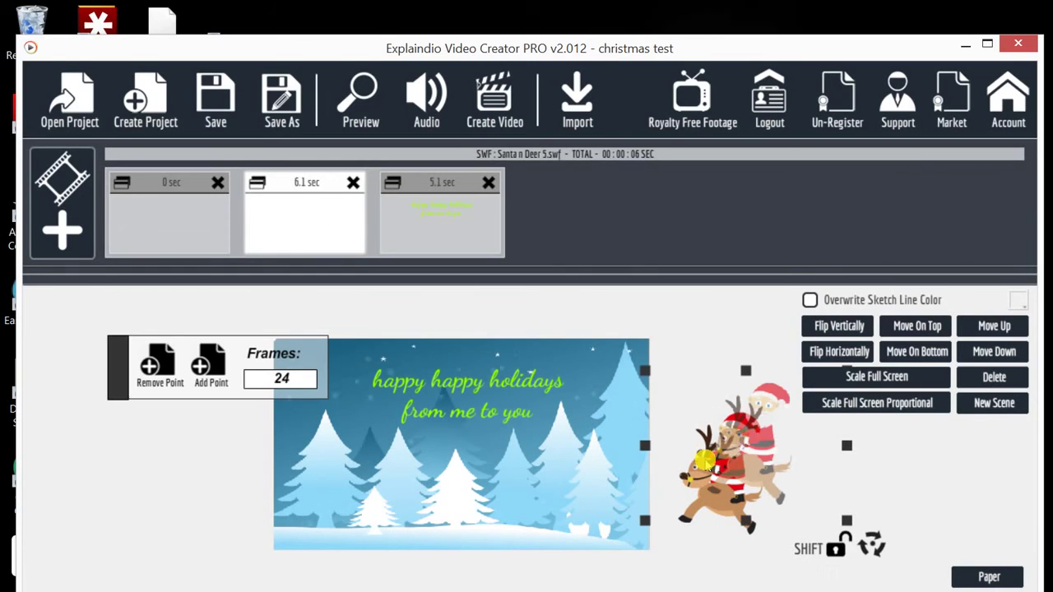
{"action": "left_click_drag", "start_coordinate": [666, 370], "coordinate": [376, 406]}
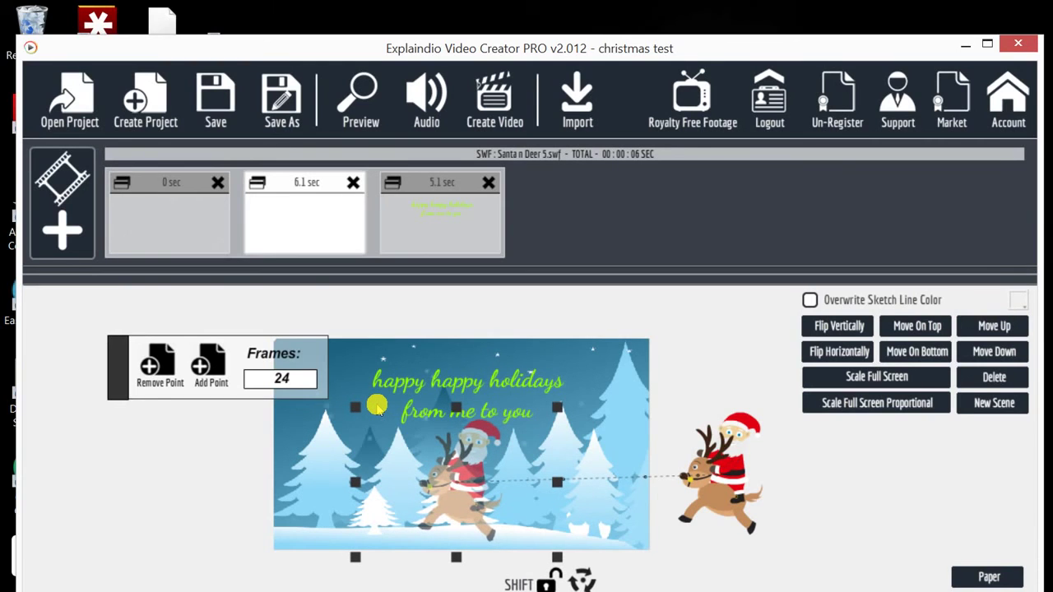
Step: Nudge the greeting text up slightly, then close the canvas and preview the project
{"action": "left_click", "coordinate": [419, 309]}
{"action": "left_click_drag", "start_coordinate": [419, 309], "coordinate": [419, 306]}
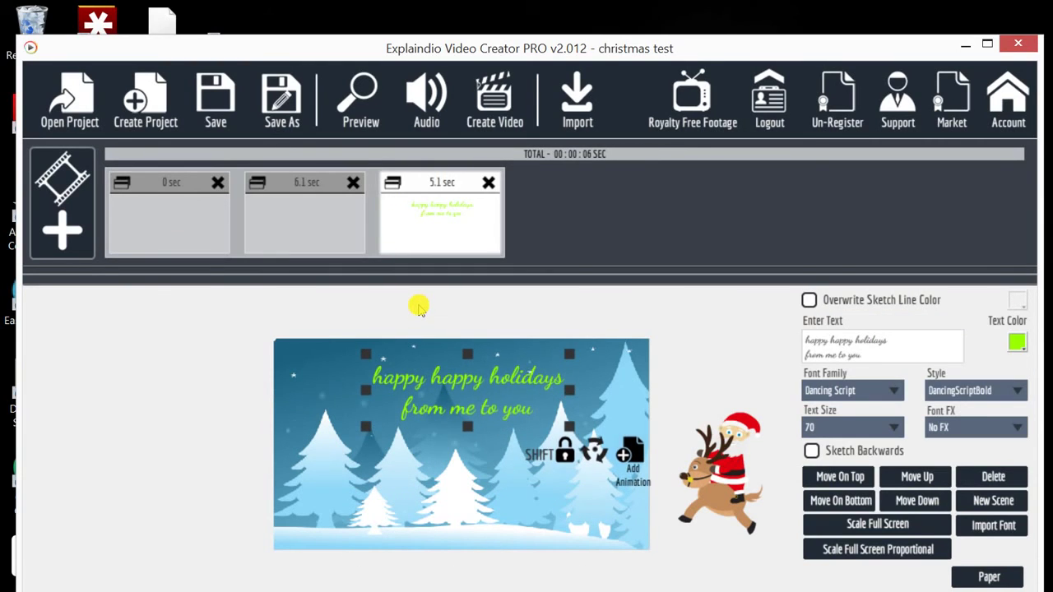
{"action": "left_click", "coordinate": [371, 395]}
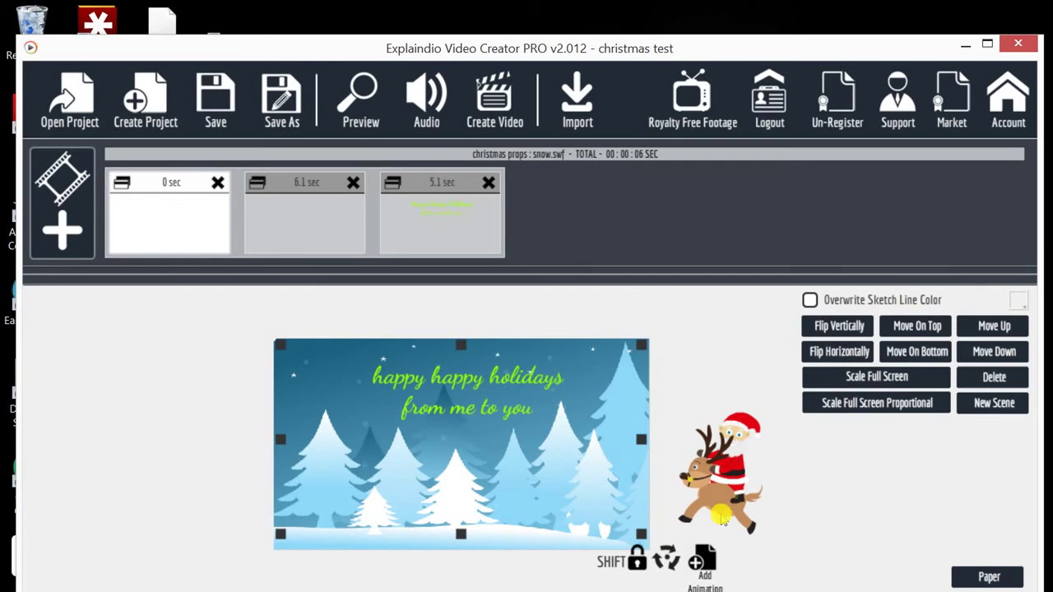
{"action": "key", "text": "Escape"}
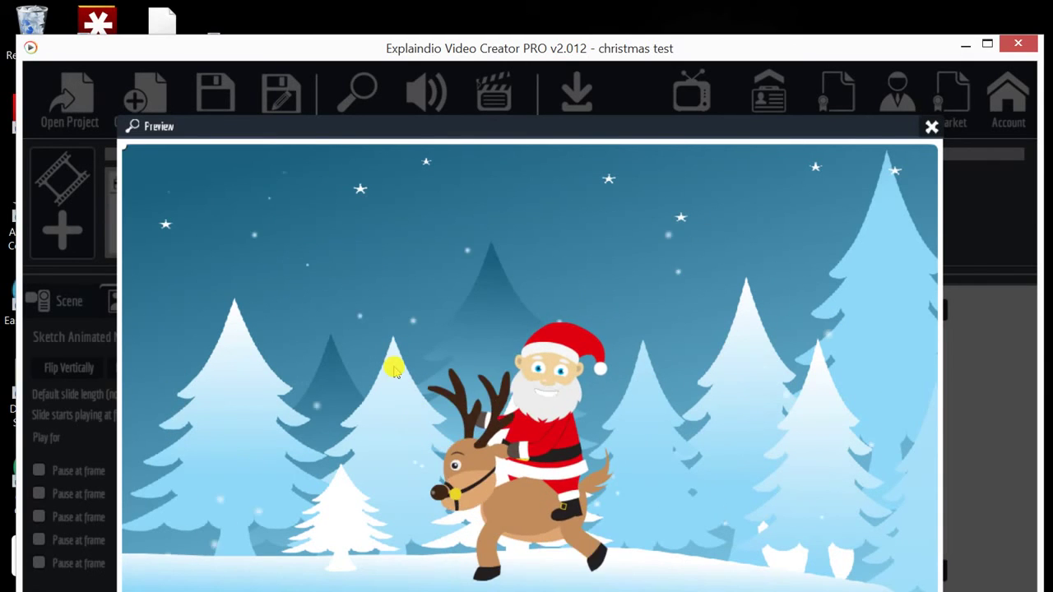
{"action": "left_click", "coordinate": [742, 104]}
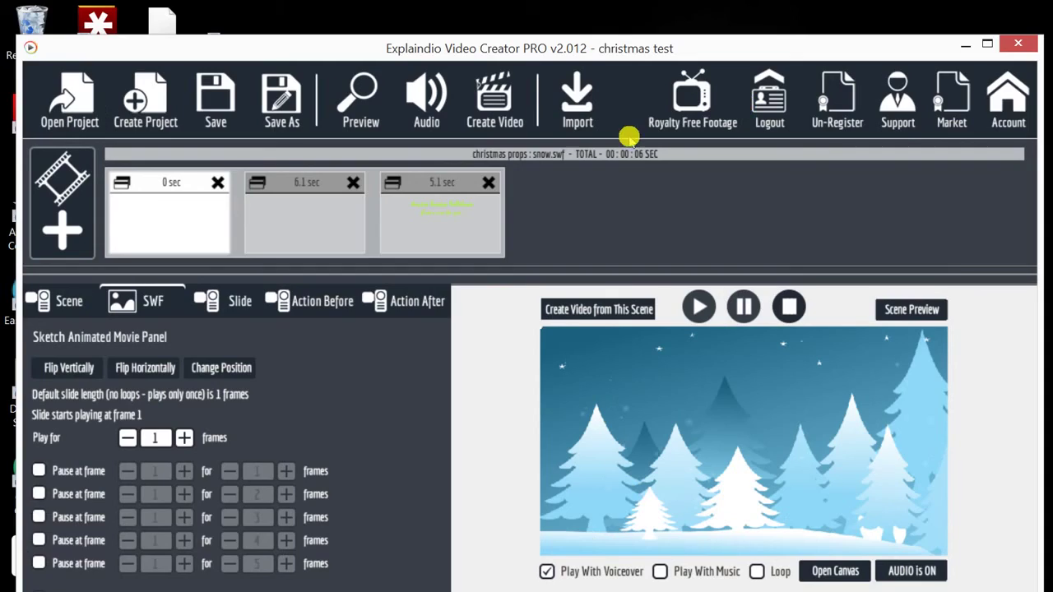
Step: Set the Santa and reindeer slide to play for 37 frames
{"action": "left_click", "coordinate": [261, 180]}
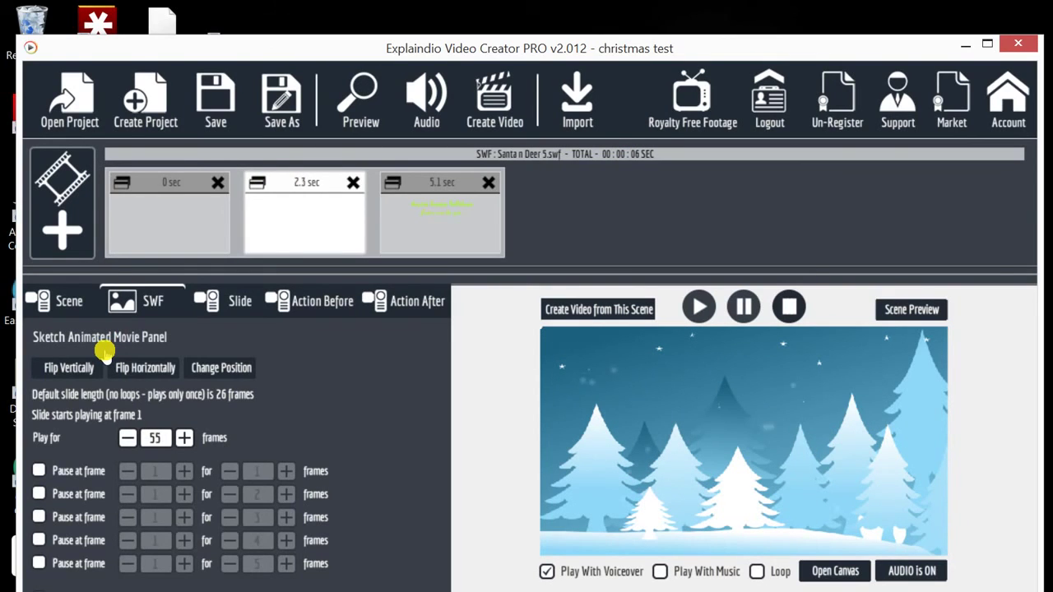
{"action": "key", "text": "Down"}
{"action": "key", "text": "Down"}
{"action": "key", "text": "Down"}
{"action": "key", "text": "Down"}
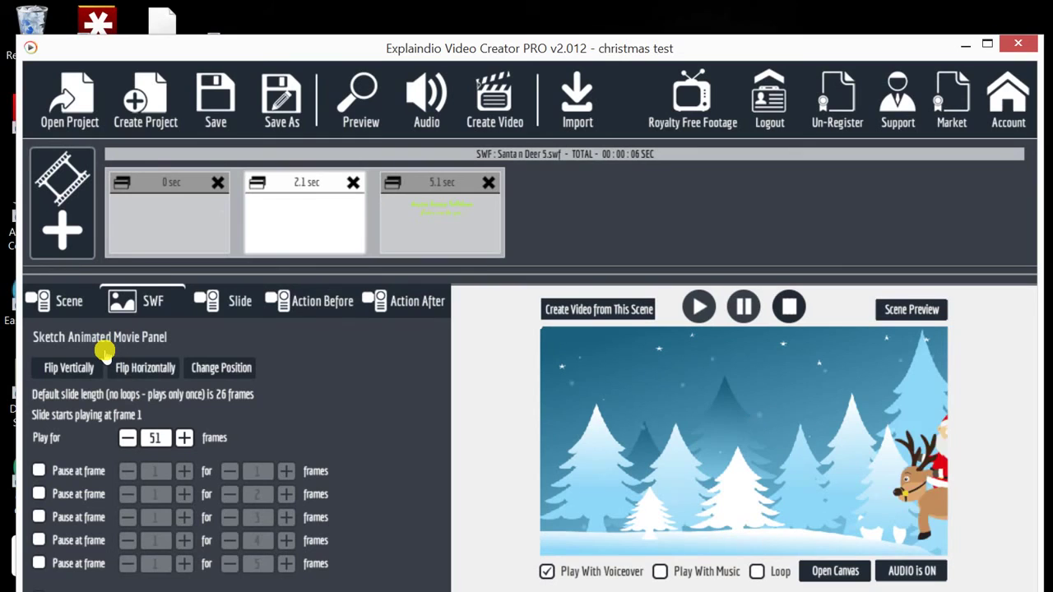
{"action": "key", "text": "Down"}
{"action": "key", "text": "Down"}
{"action": "key", "text": "Down"}
{"action": "key", "text": "Down"}
{"action": "key", "text": "Down"}
{"action": "key", "text": "Down"}
{"action": "key", "text": "Down"}
{"action": "key", "text": "Down"}
{"action": "key", "text": "Down"}
{"action": "key", "text": "Down"}
{"action": "key", "text": "Down"}
{"action": "key", "text": "Down"}
{"action": "key", "text": "Down"}
{"action": "key", "text": "Down"}
{"action": "key", "text": "Down"}
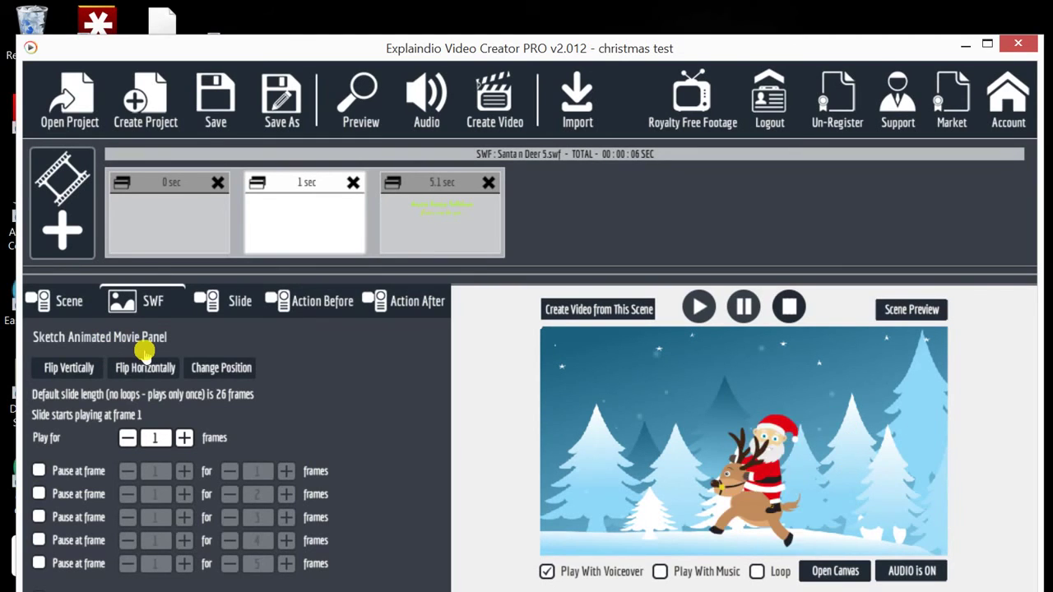
{"action": "type", "text": "32"}
{"action": "key", "text": "Up"}
{"action": "key", "text": "Up"}
{"action": "key", "text": "Up"}
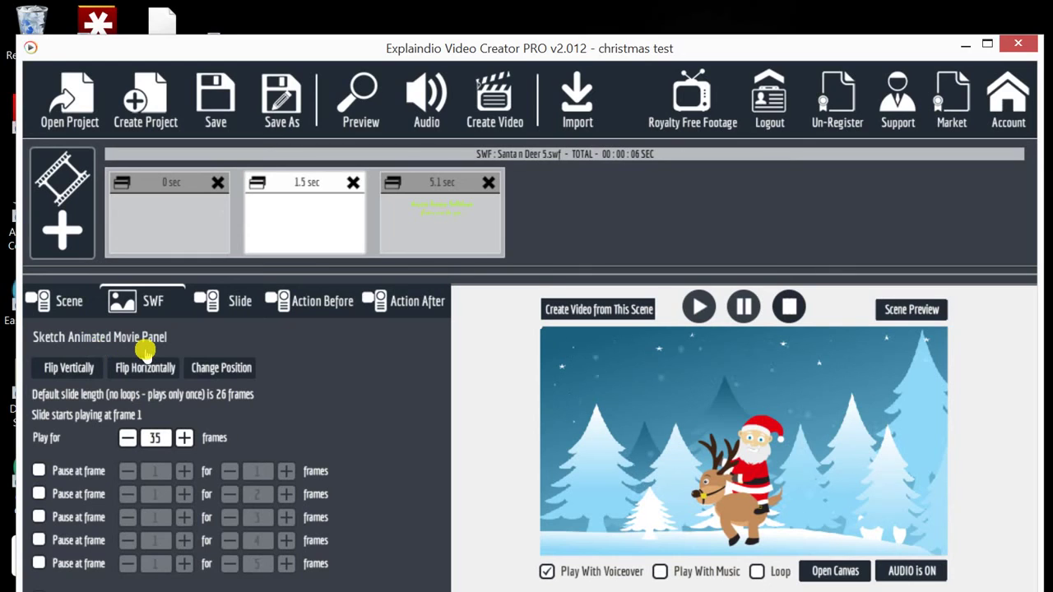
{"action": "key", "text": "Up"}
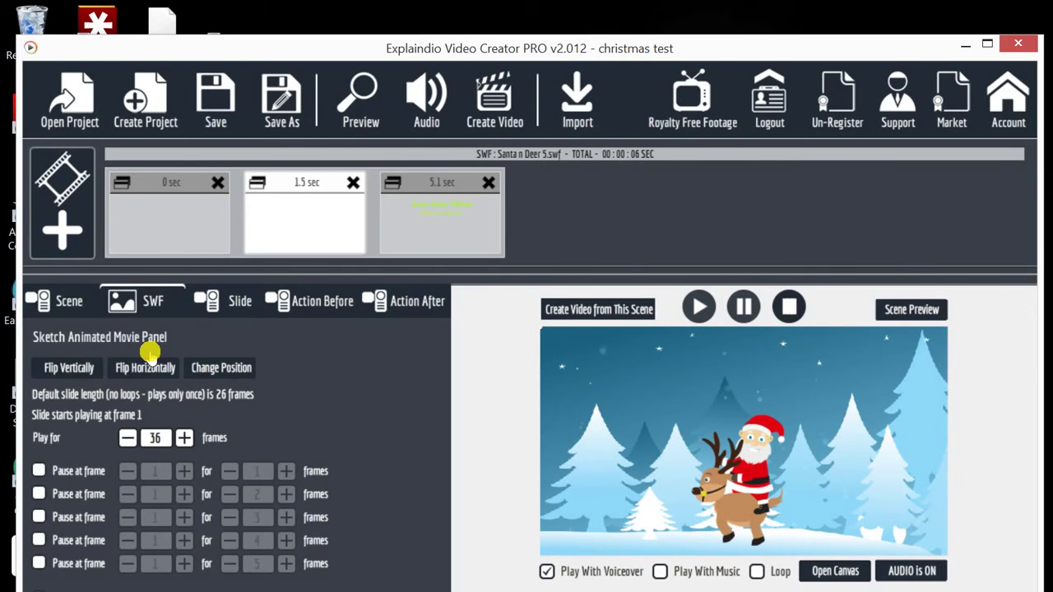
{"action": "key", "text": "Up"}
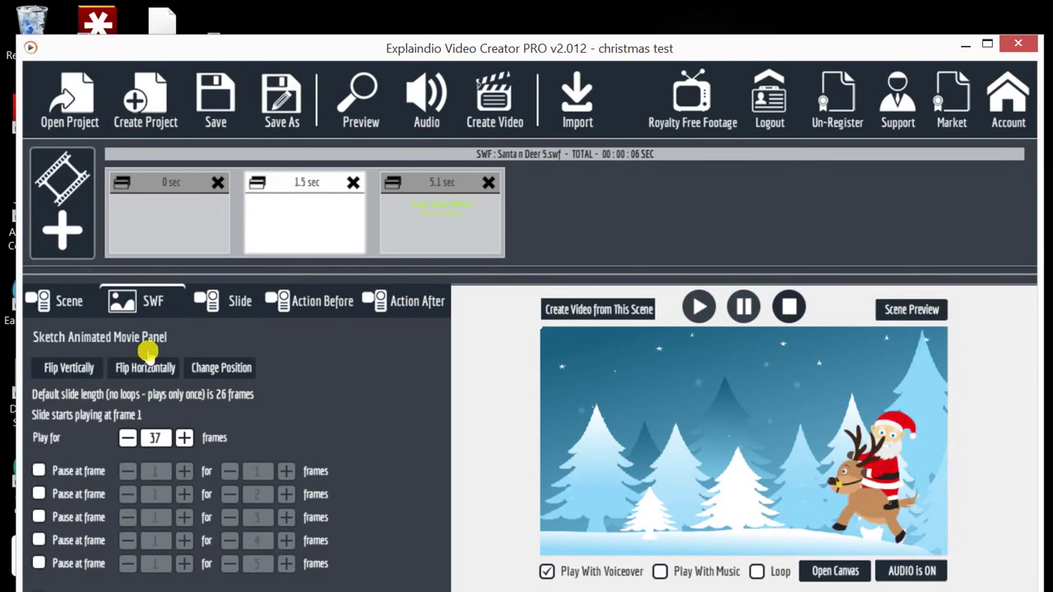
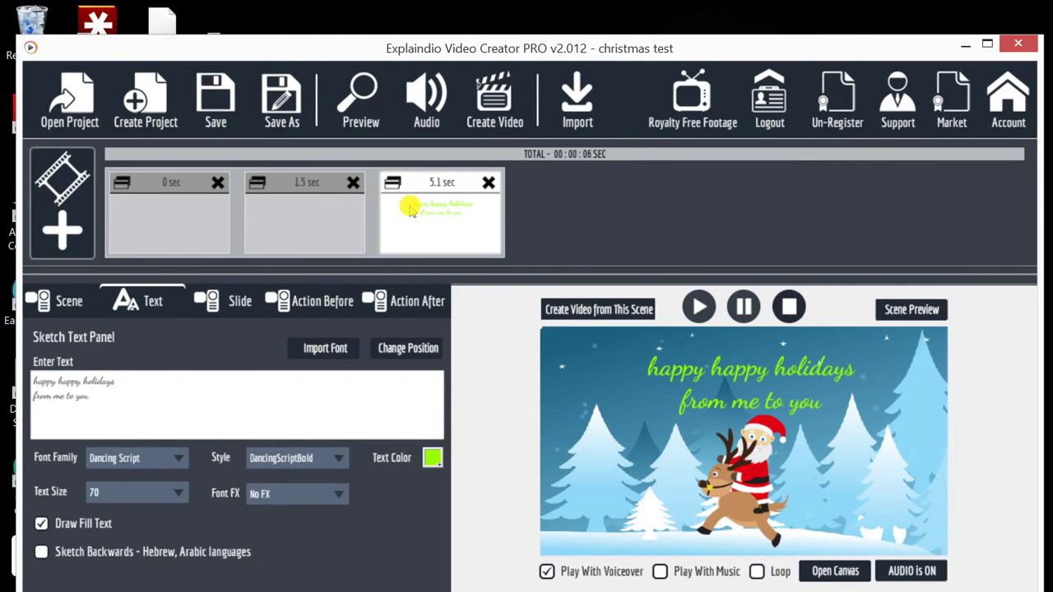
Step: Start adding a Flash animation slide after the greeting slide and browse to the inner "Christmas Animate - mov, swf, gif, fla" folder
{"action": "left_click", "coordinate": [673, 465]}
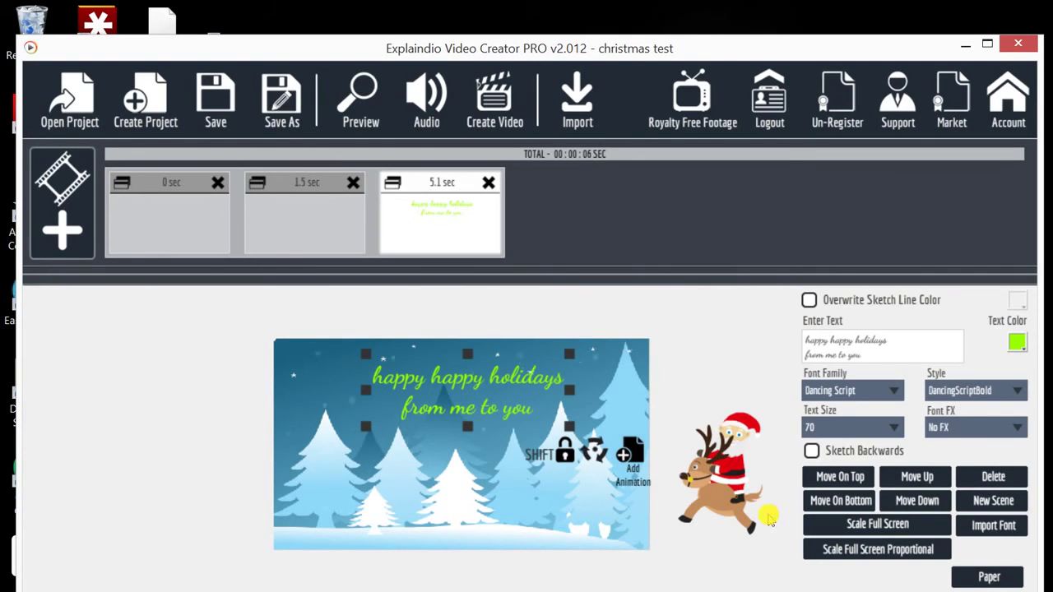
{"action": "left_click", "coordinate": [146, 505]}
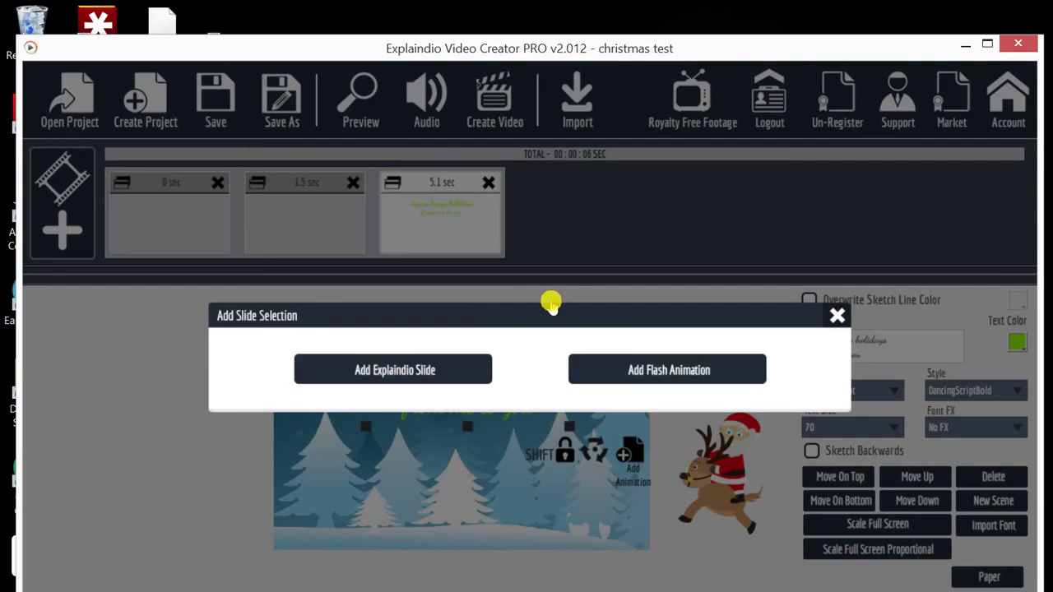
{"action": "left_click", "coordinate": [618, 366]}
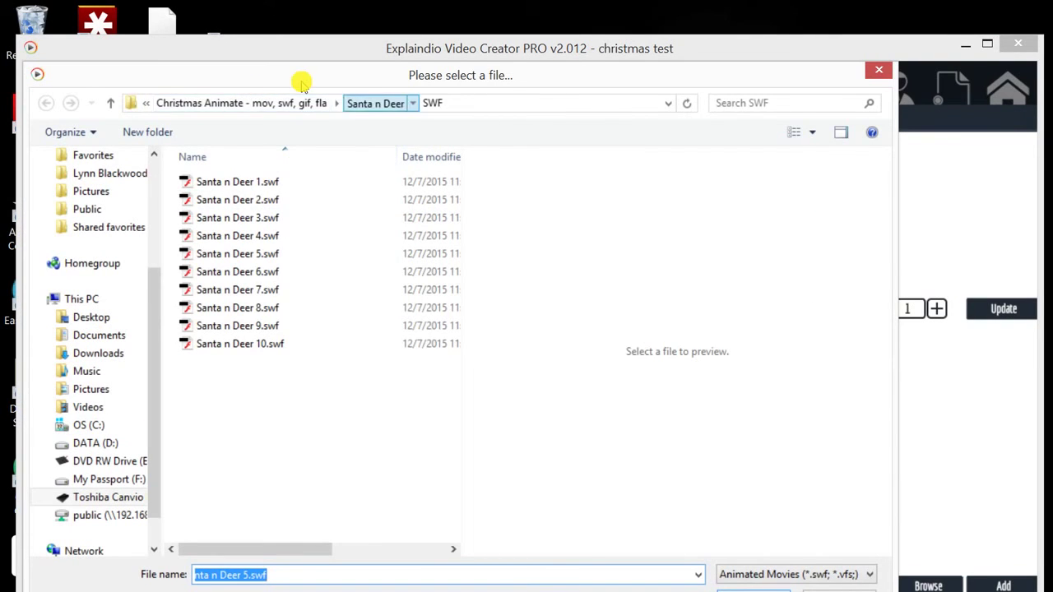
{"action": "double_click", "coordinate": [206, 235]}
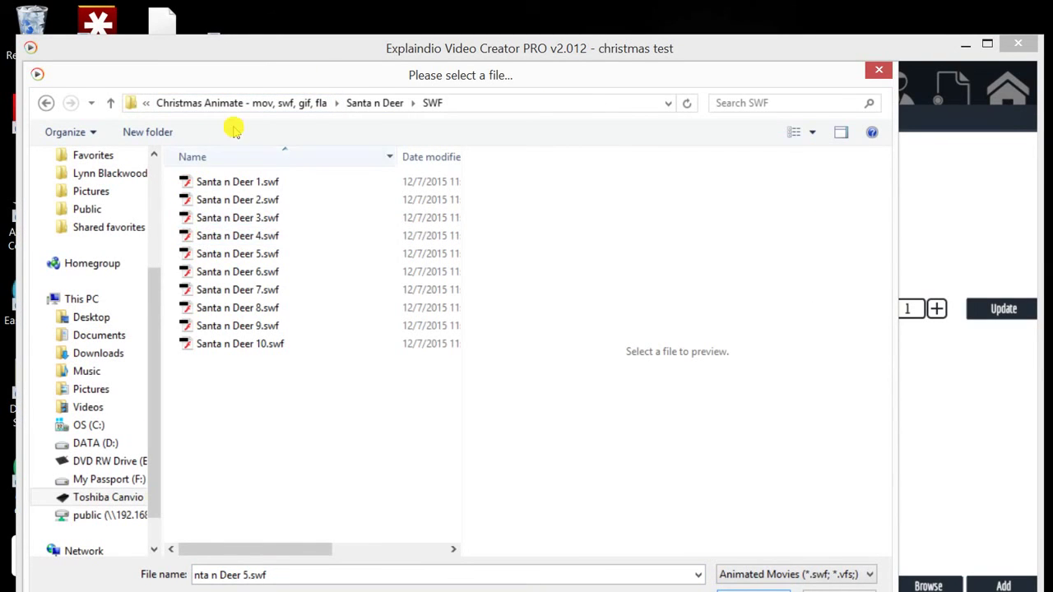
{"action": "left_click", "coordinate": [380, 103]}
{"action": "left_click", "coordinate": [235, 88]}
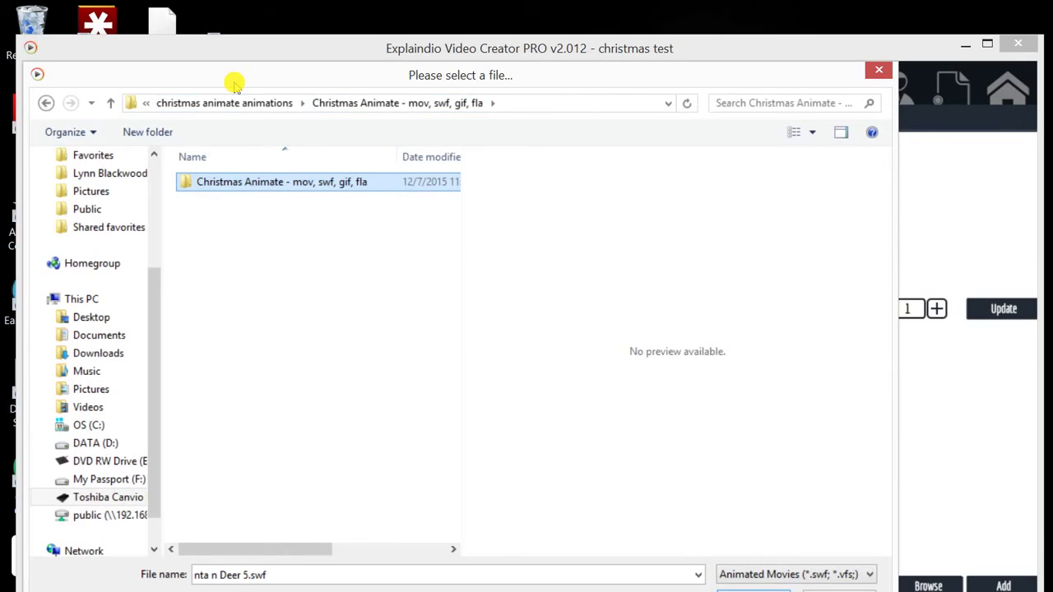
{"action": "key", "text": "Return"}
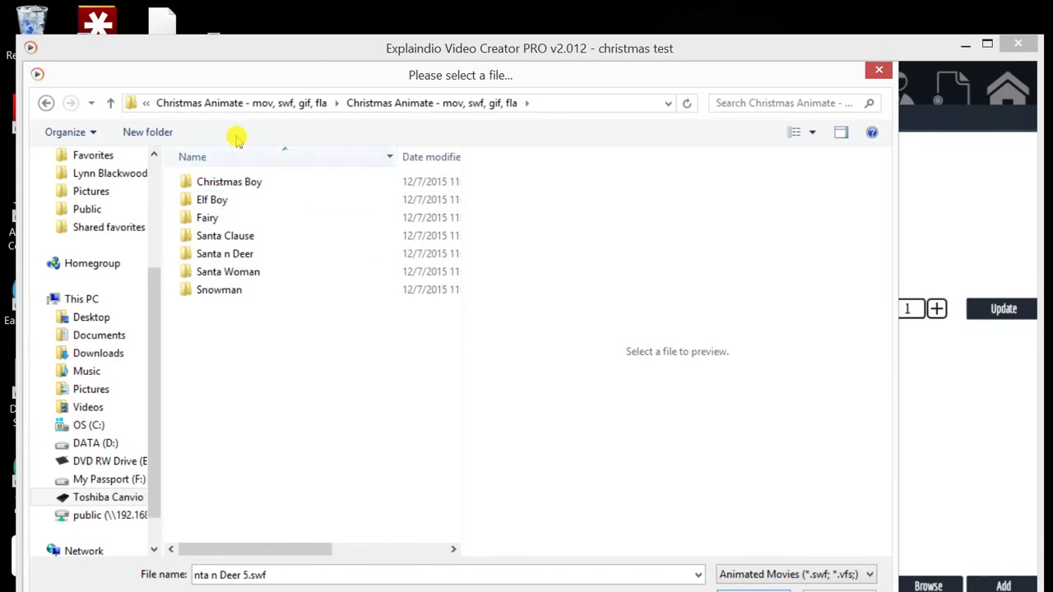
Step: Open the SWF folder inside the Snowman folder
{"action": "key", "text": "Down"}
{"action": "key", "text": "Down"}
{"action": "key", "text": "Down"}
{"action": "key", "text": "Down"}
{"action": "key", "text": "Down"}
{"action": "key", "text": "Down"}
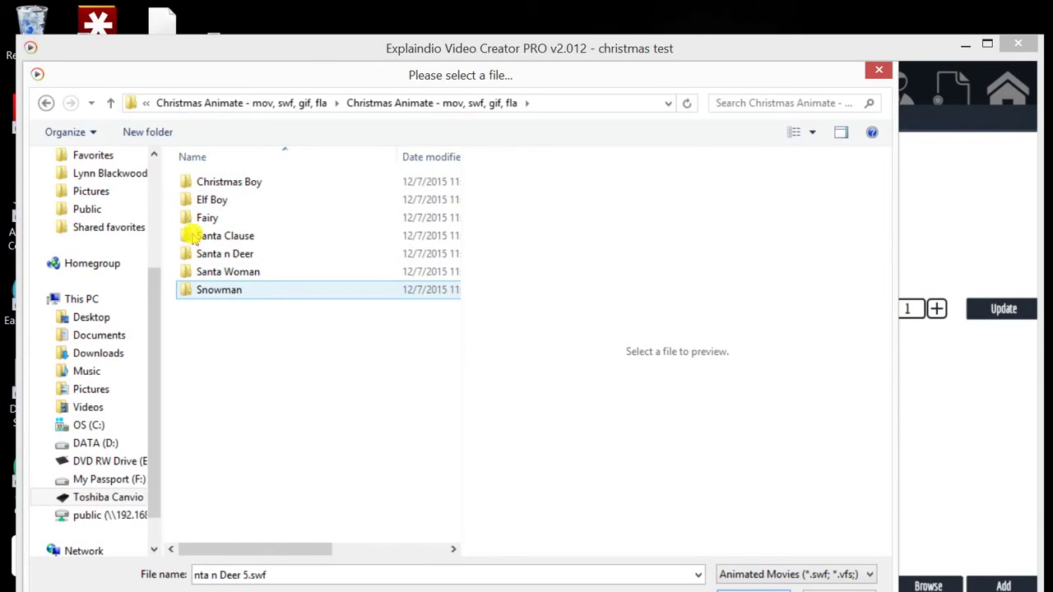
{"action": "key", "text": "Home"}
{"action": "key", "text": "End"}
{"action": "key", "text": "Return"}
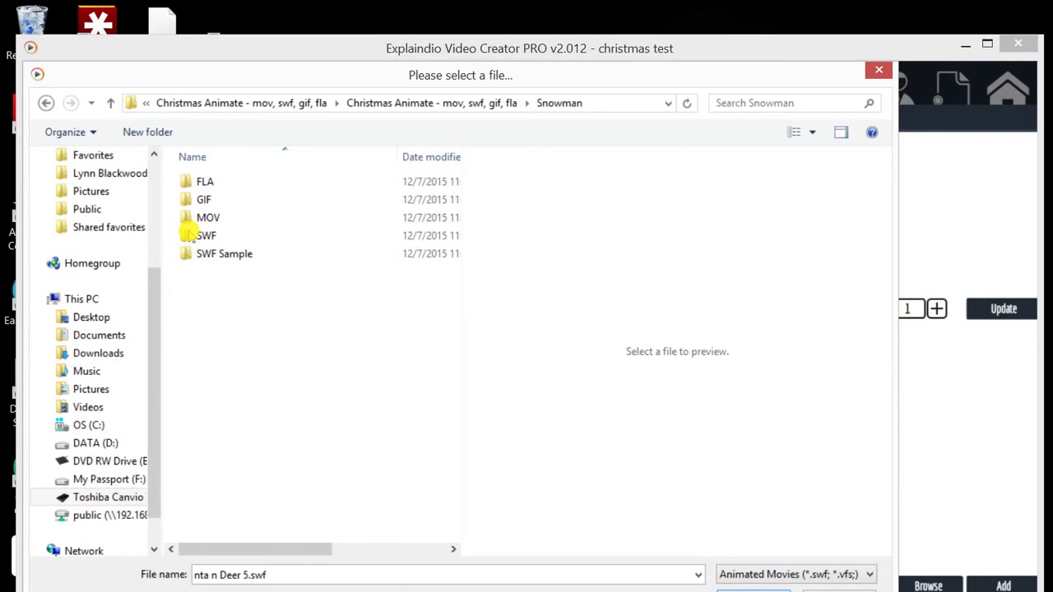
{"action": "key", "text": "Down"}
{"action": "key", "text": "Down"}
{"action": "key", "text": "Down"}
{"action": "key", "text": "Return"}
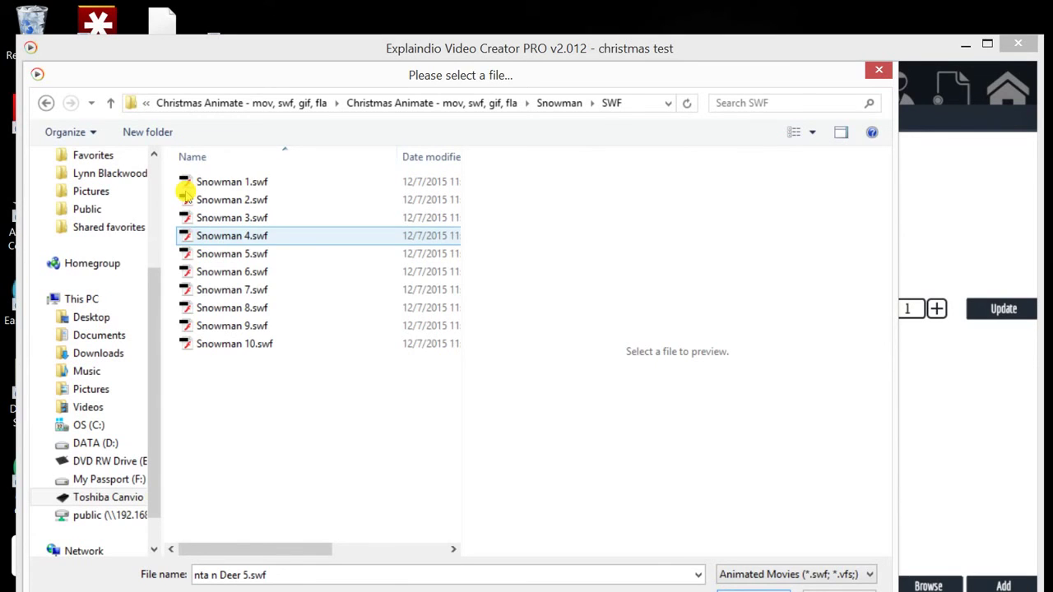
Step: Insert Snowman 6.swf as a new slide after the greeting slide, without sketching
{"action": "key", "text": "Down"}
{"action": "key", "text": "Down"}
{"action": "key", "text": "Down"}
{"action": "key", "text": "Up"}
{"action": "key", "text": "Return"}
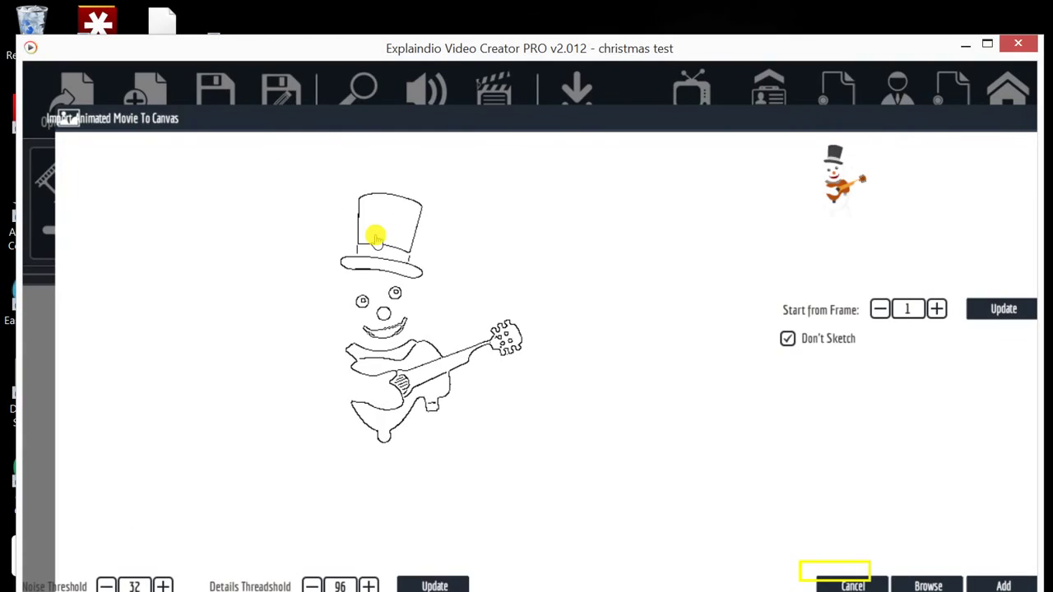
{"action": "key", "text": "Return"}
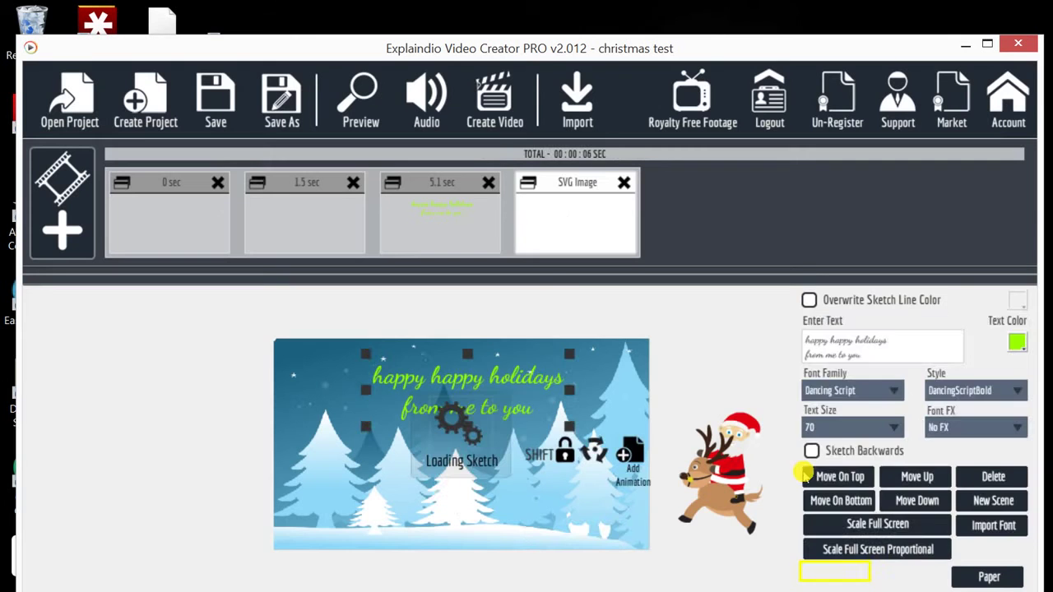
Step: Enlarge the guitar-playing snowman and place it in the scene's lower left
{"action": "left_click_drag", "start_coordinate": [359, 370], "coordinate": [258, 392]}
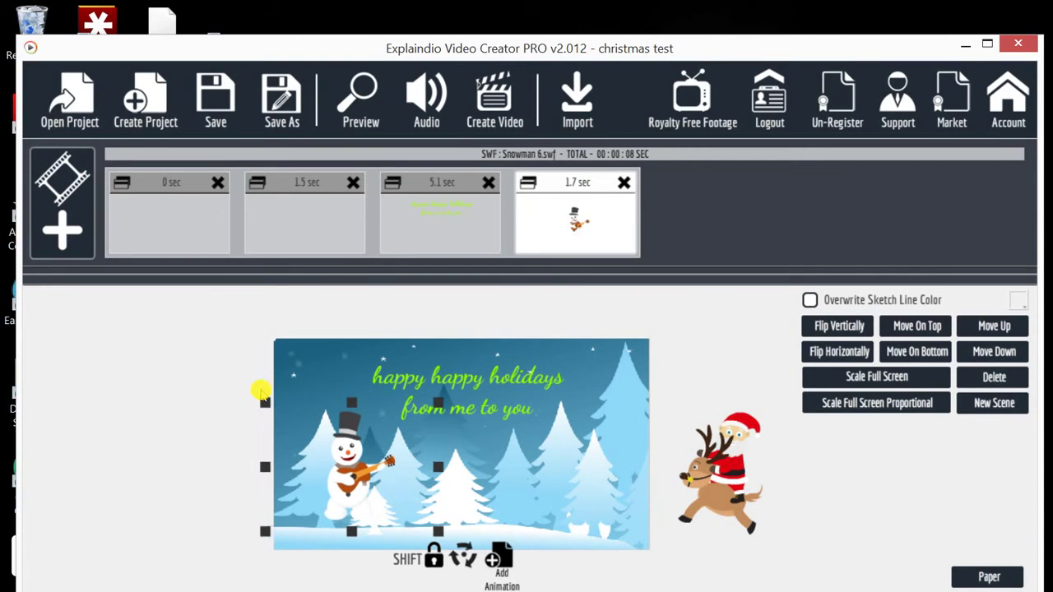
{"action": "left_click_drag", "start_coordinate": [358, 315], "coordinate": [374, 305]}
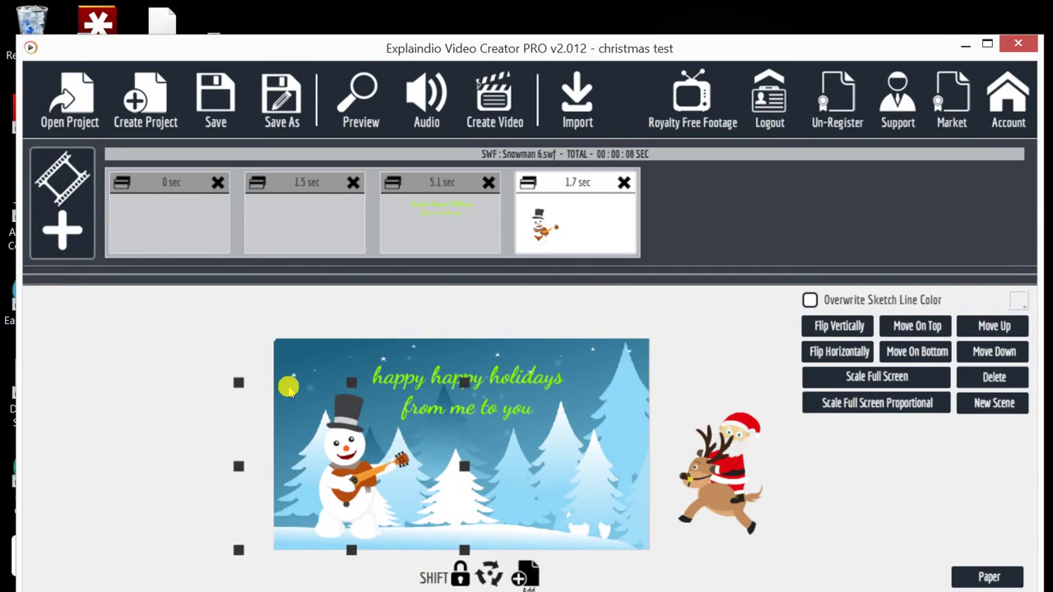
{"action": "left_click_drag", "start_coordinate": [288, 389], "coordinate": [277, 391]}
Step: Animate the snowman to slide in over 12 frames from off the scene's left edge to just left of its middle
{"action": "left_click", "coordinate": [412, 464]}
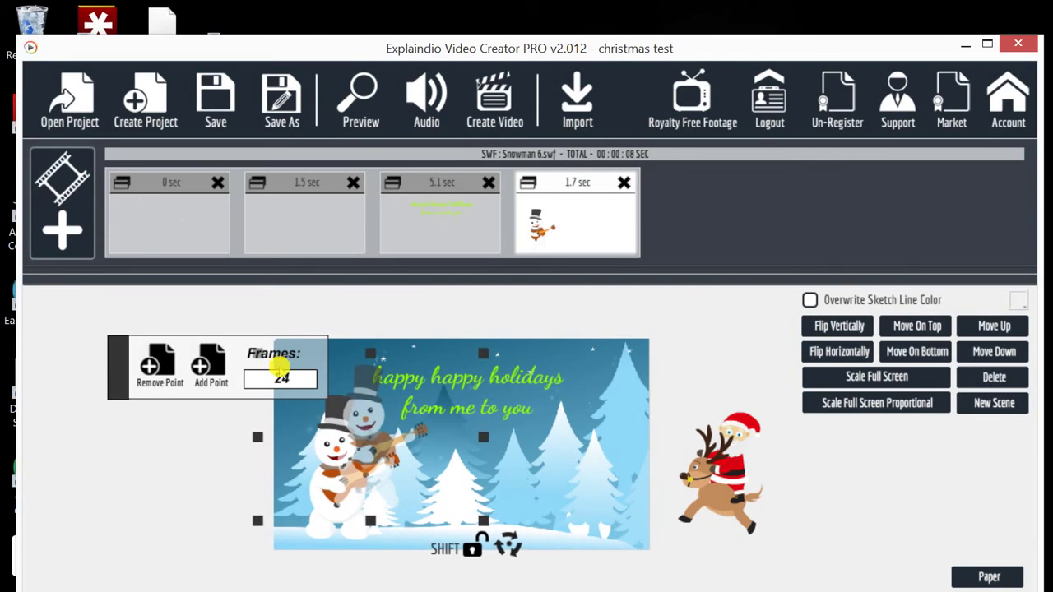
{"action": "left_click_drag", "start_coordinate": [280, 368], "coordinate": [317, 384]}
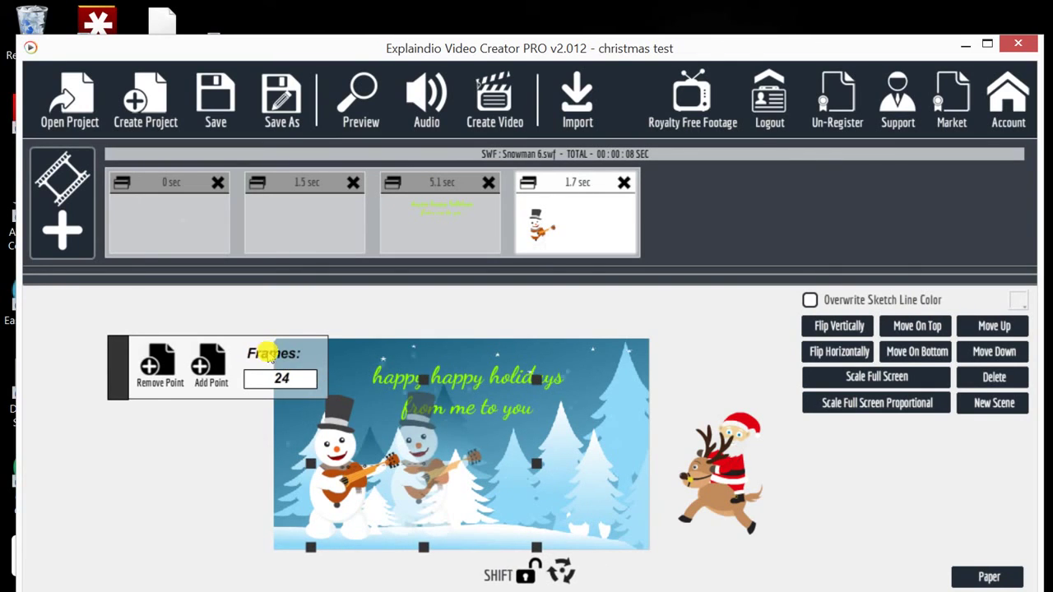
{"action": "left_click_drag", "start_coordinate": [268, 356], "coordinate": [291, 376]}
{"action": "left_click", "coordinate": [259, 350]}
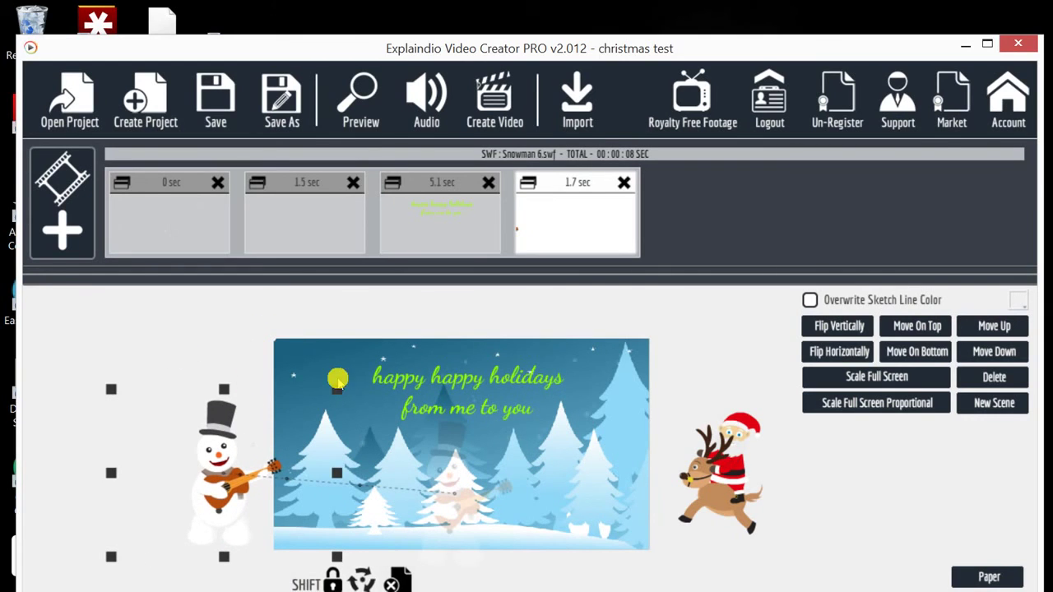
{"action": "left_click", "coordinate": [369, 383]}
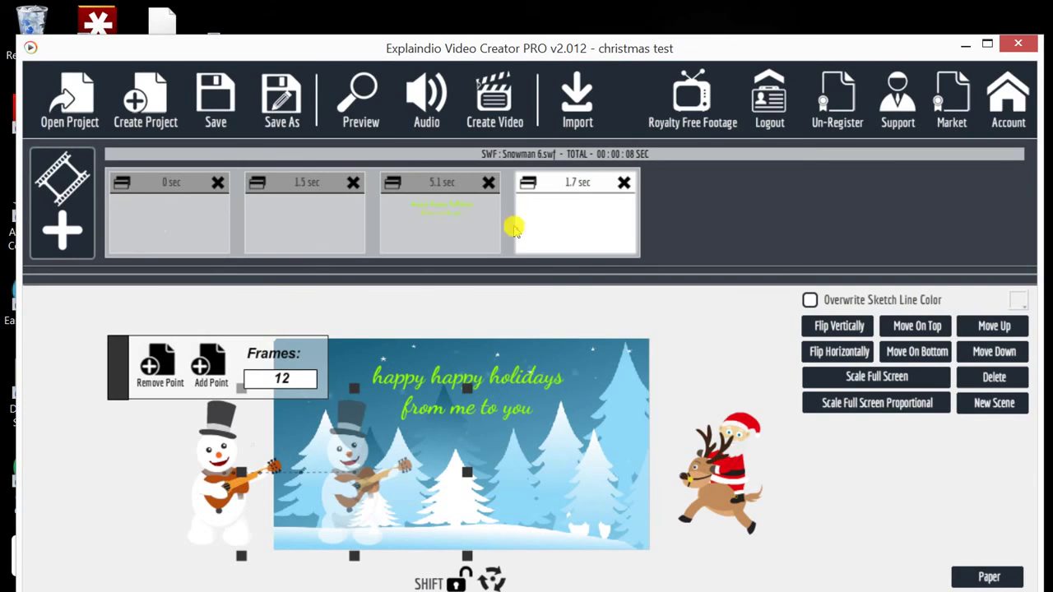
Step: Close the canvas and preview the whole project
{"action": "left_click", "coordinate": [693, 515]}
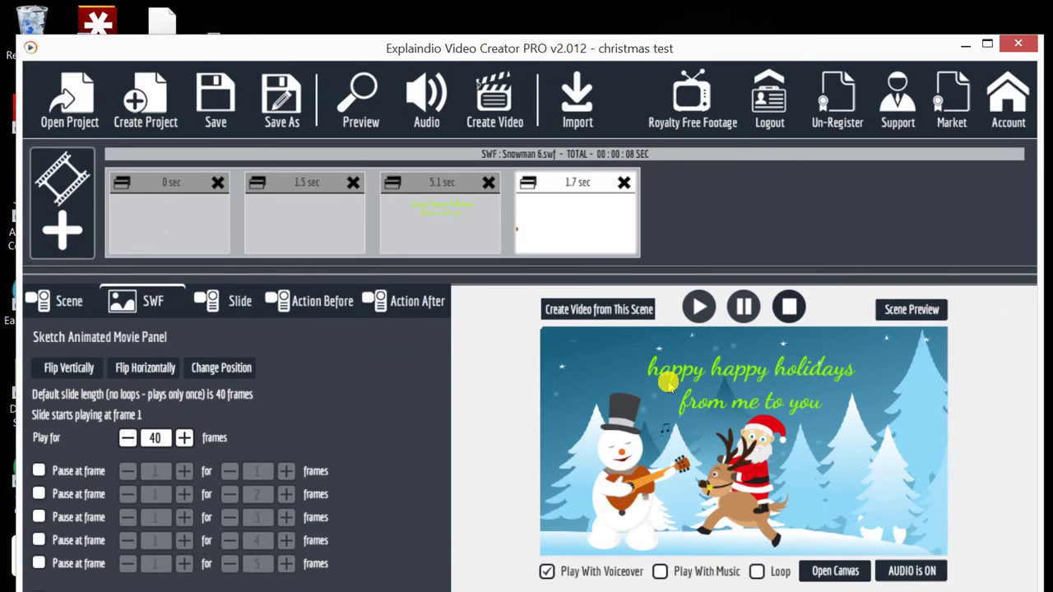
{"action": "left_click", "coordinate": [361, 97]}
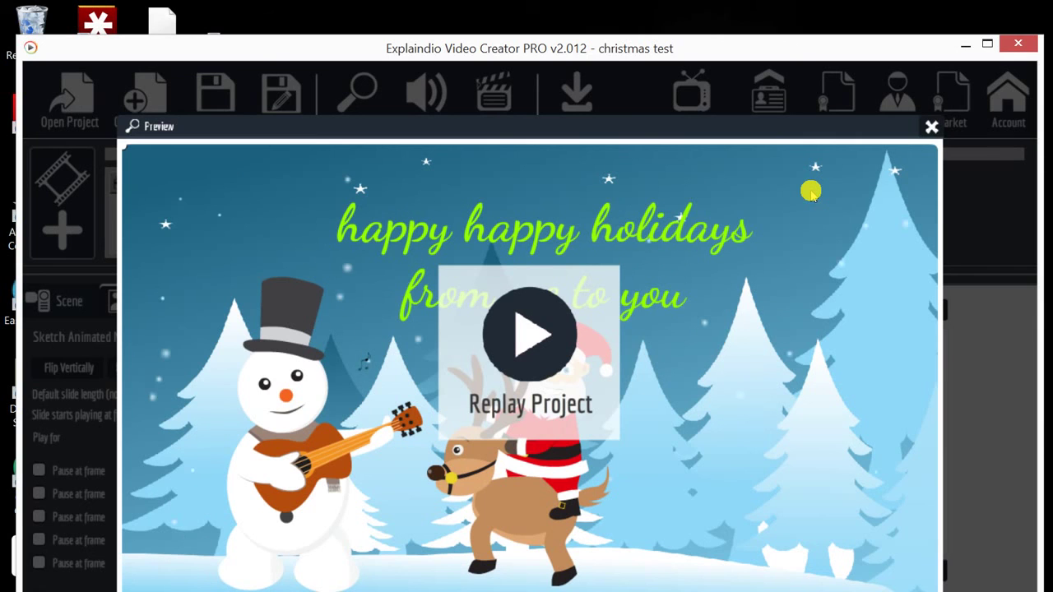
{"action": "left_click", "coordinate": [742, 104]}
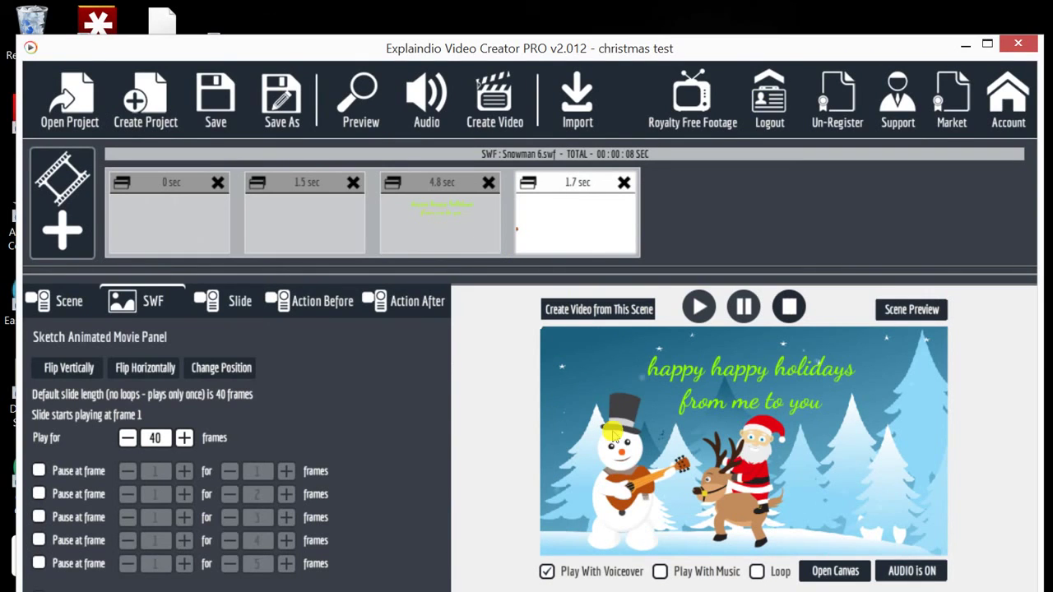
Step: Open the scene canvas and start adding another SWF animation as a new slide
{"action": "left_click", "coordinate": [644, 442]}
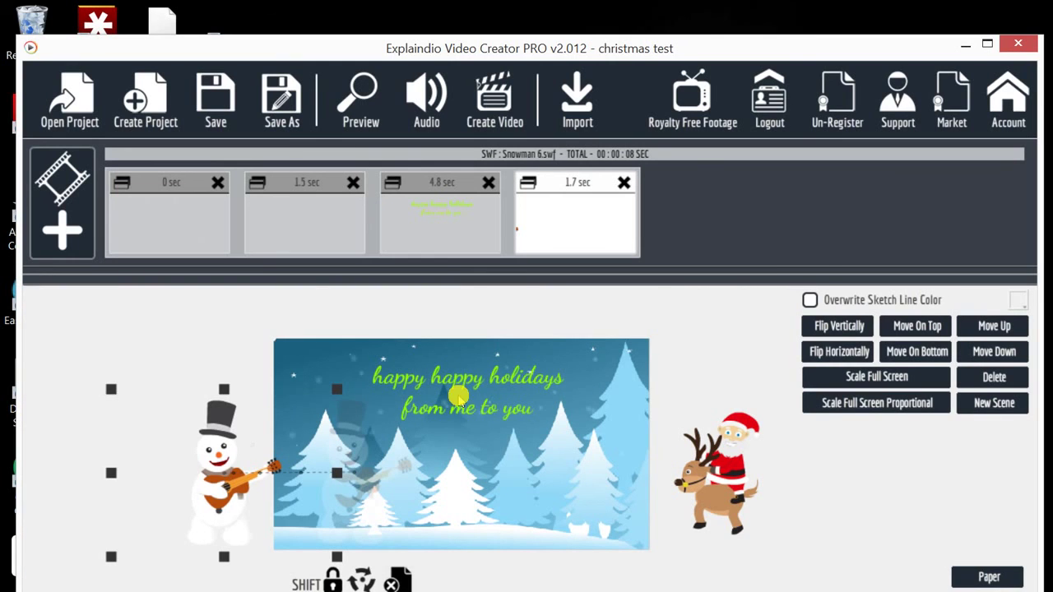
{"action": "double_click", "coordinate": [137, 510]}
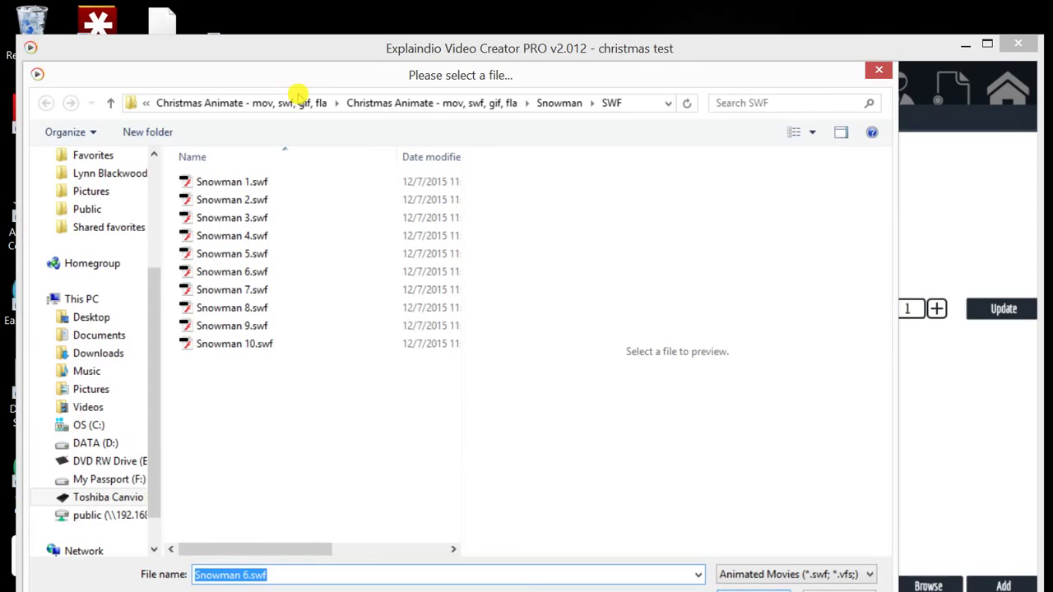
Step: Look through the christmas animate animations folder and its Christmas Animate - mov, swf, gif, fla subfolders for another animation
{"action": "left_click", "coordinate": [352, 103]}
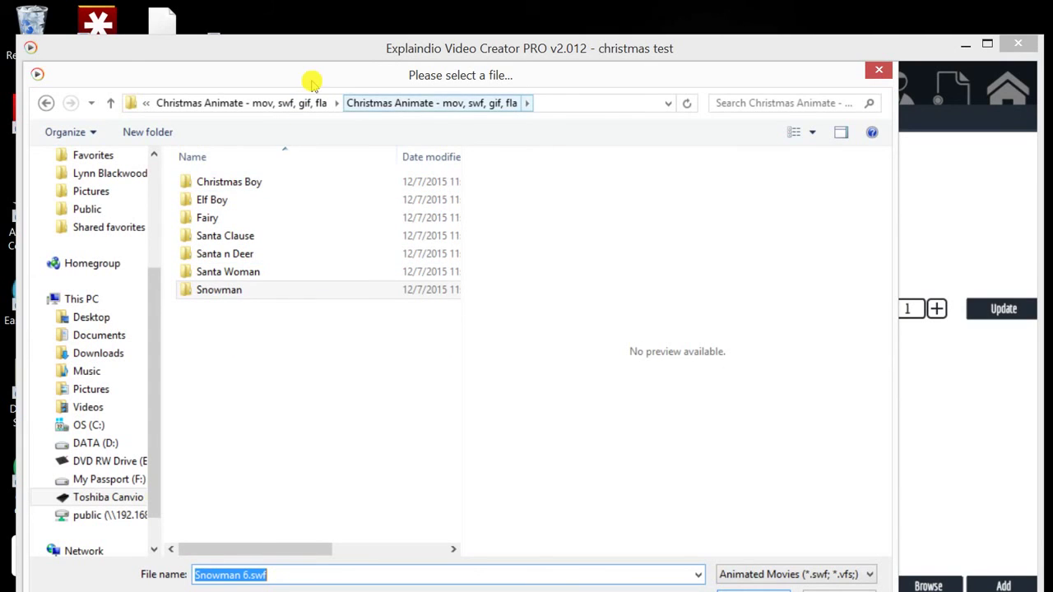
{"action": "left_click", "coordinate": [239, 102]}
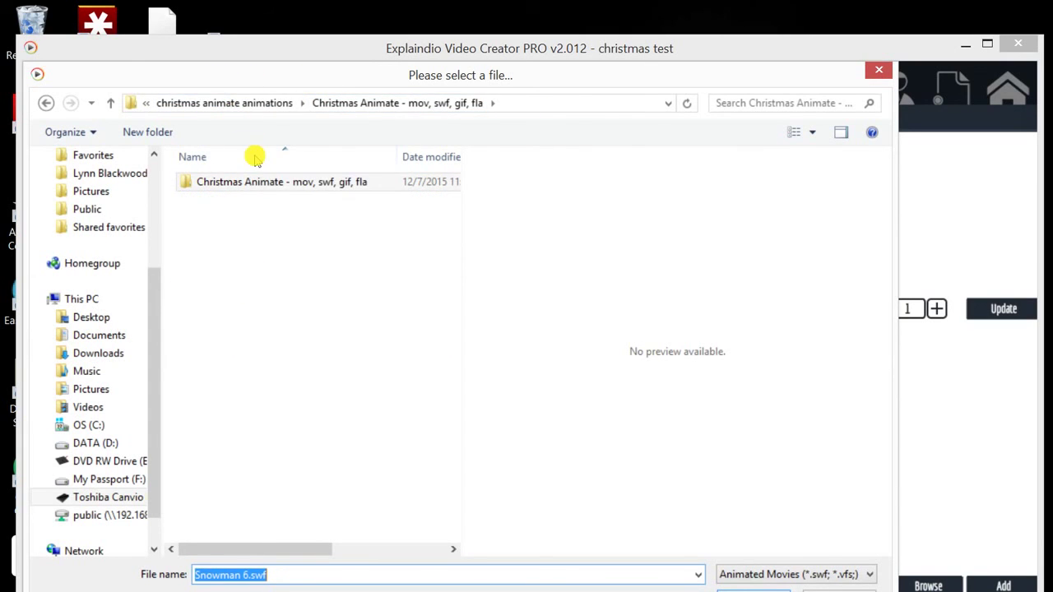
{"action": "double_click", "coordinate": [254, 181]}
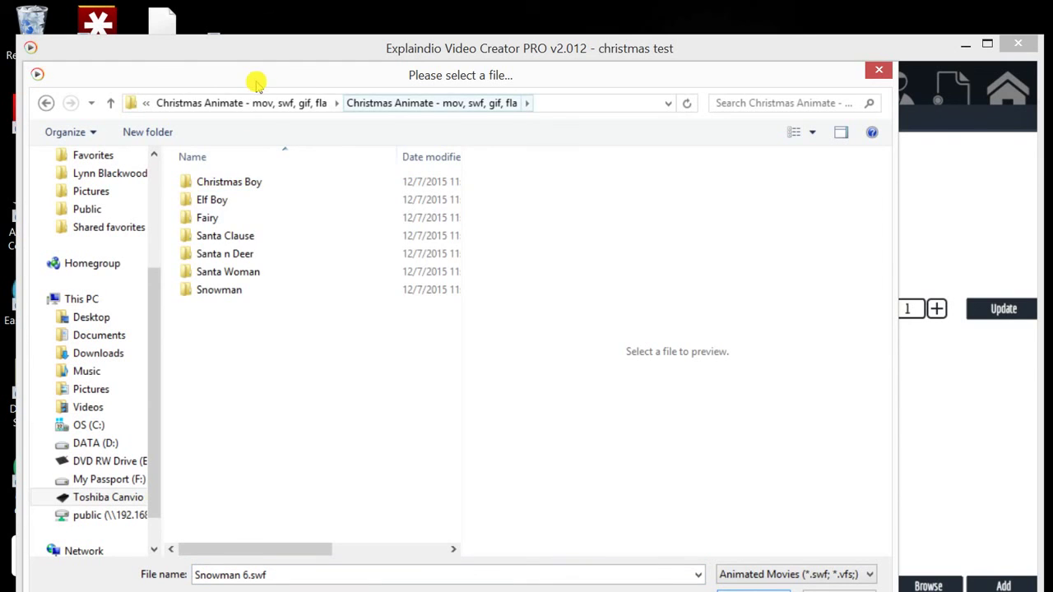
{"action": "left_click", "coordinate": [235, 102]}
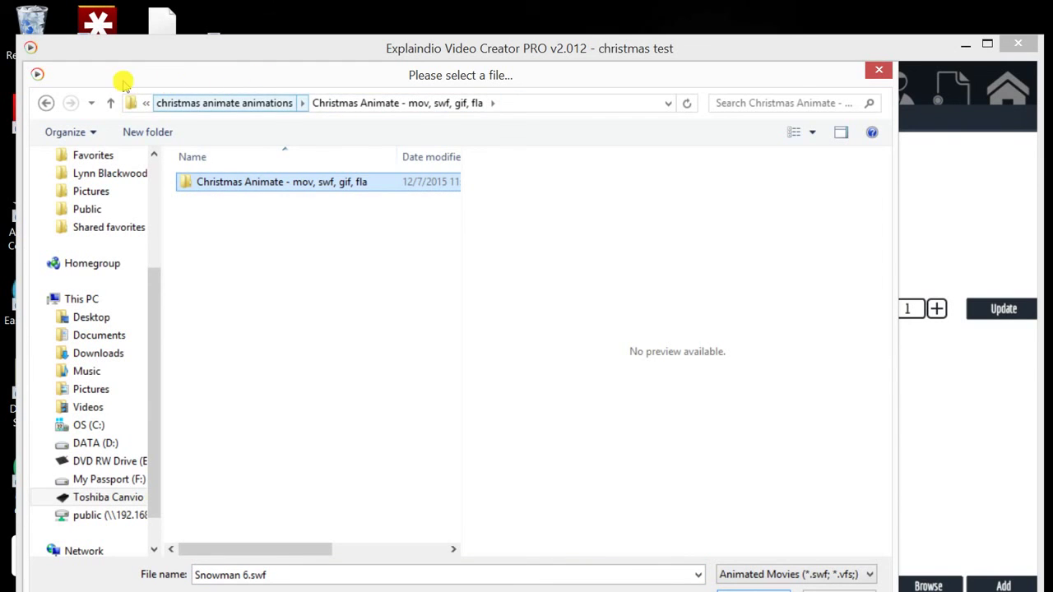
{"action": "left_click", "coordinate": [146, 103]}
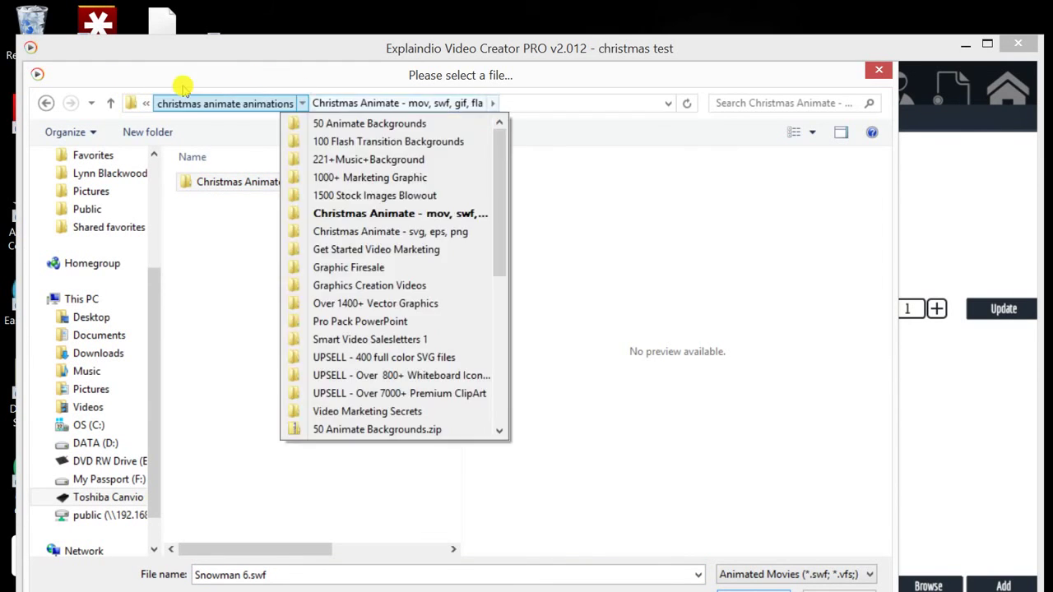
{"action": "left_click", "coordinate": [166, 92]}
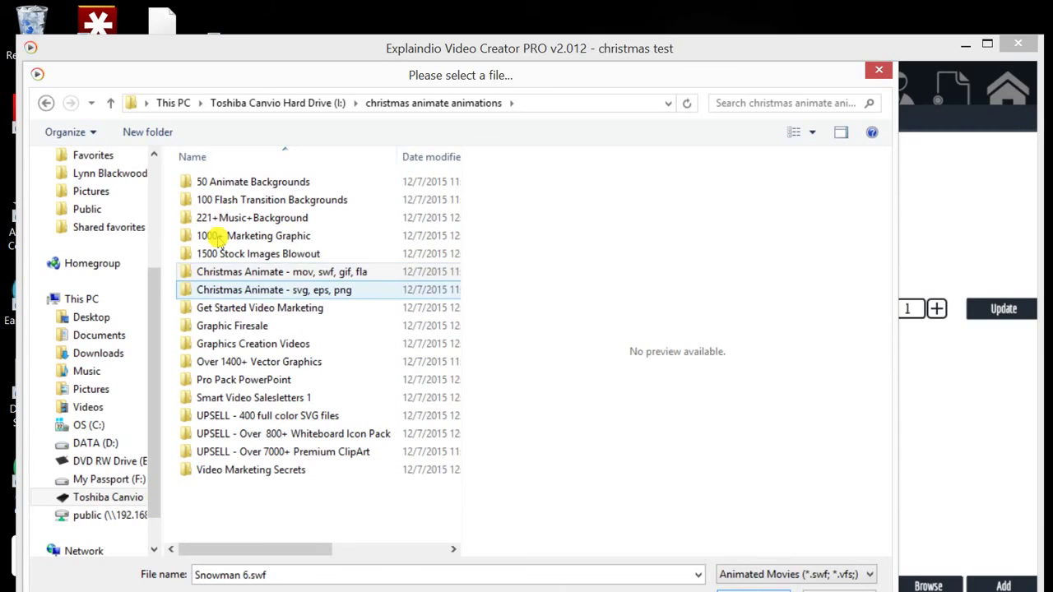
{"action": "key", "text": "Up"}
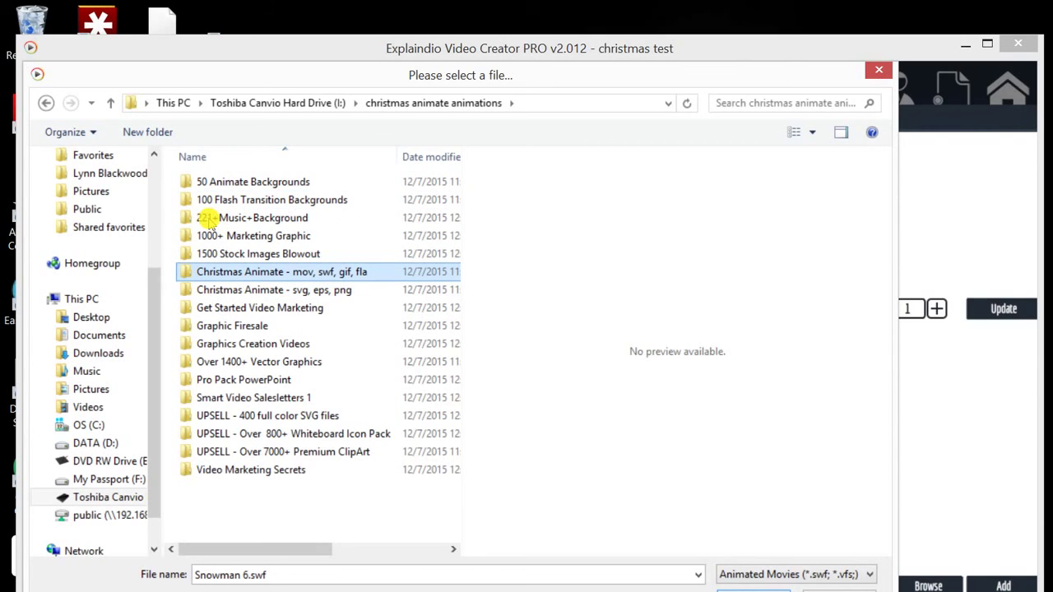
{"action": "key", "text": "Return"}
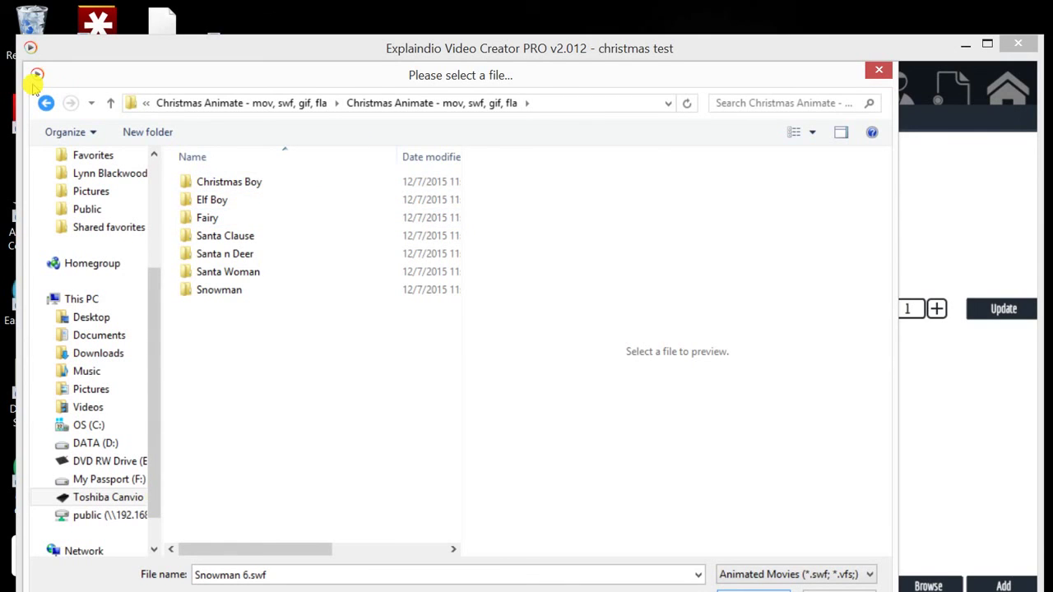
{"action": "left_click", "coordinate": [46, 103]}
{"action": "left_click", "coordinate": [47, 103]}
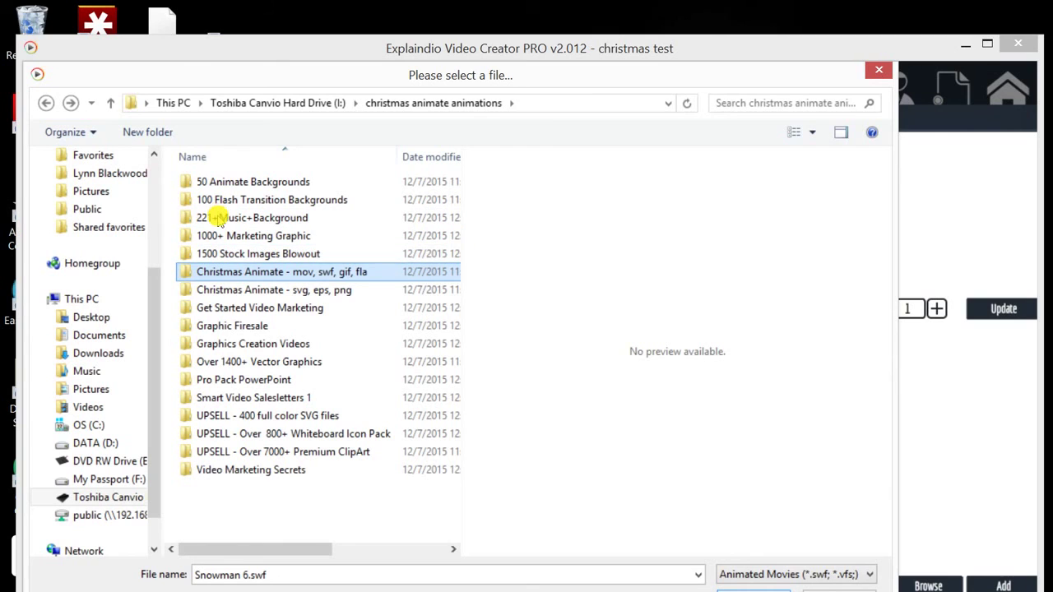
{"action": "key", "text": "shift+Down"}
{"action": "key", "text": "ctrl+Down"}
{"action": "key", "text": "ctrl+Down"}
{"action": "key", "text": "ctrl+Down"}
{"action": "key", "text": "ctrl+Down"}
{"action": "key", "text": "ctrl+Down"}
{"action": "key", "text": "ctrl+Down"}
{"action": "key", "text": "ctrl+Down"}
{"action": "key", "text": "ctrl+Down"}
{"action": "key", "text": "ctrl+Down"}
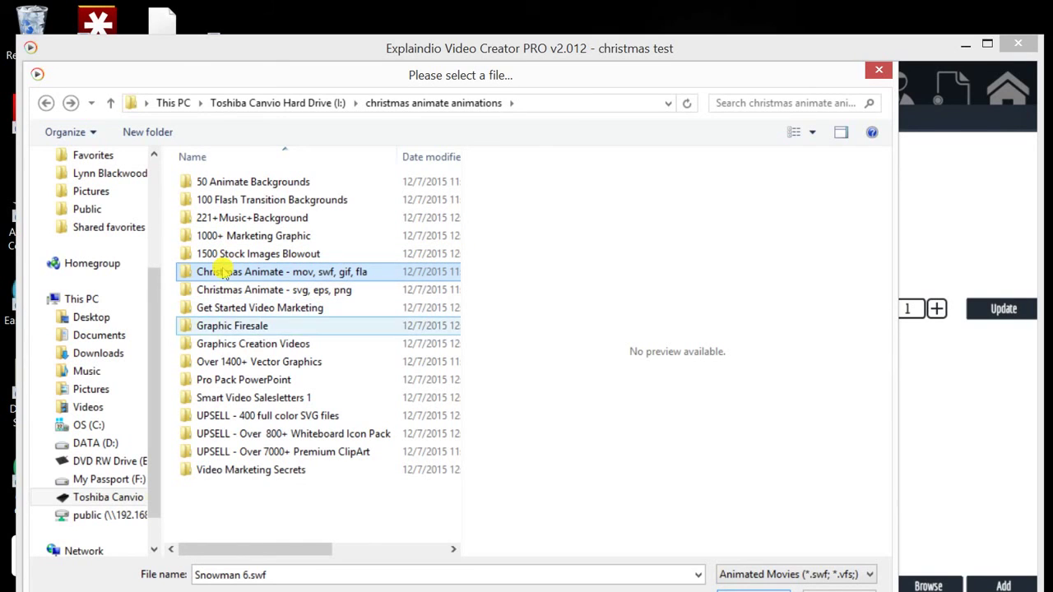
{"action": "left_click", "coordinate": [223, 200], "text": "ctrl"}
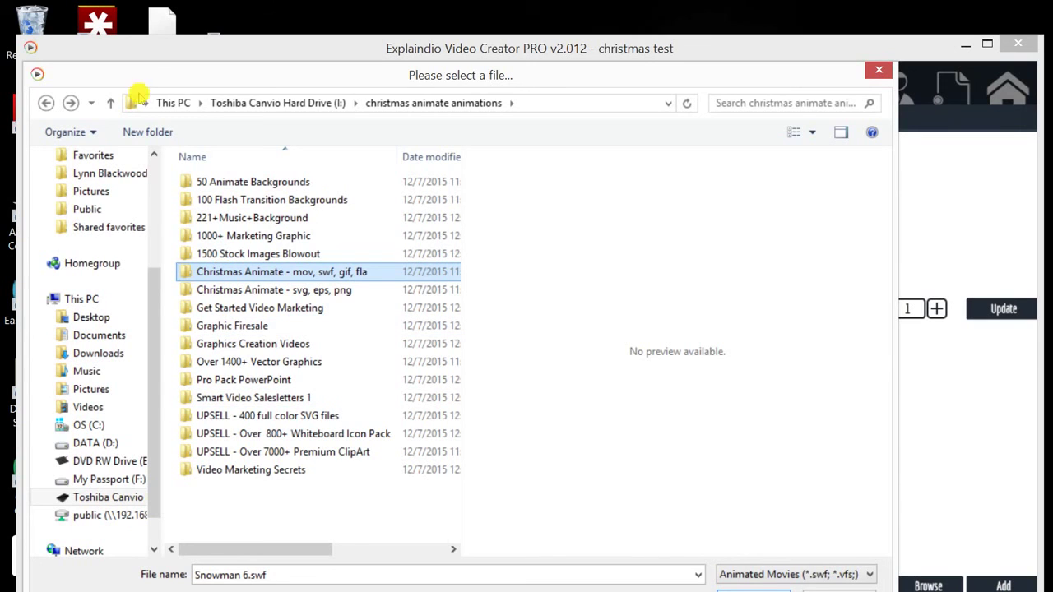
{"action": "key", "text": "Return"}
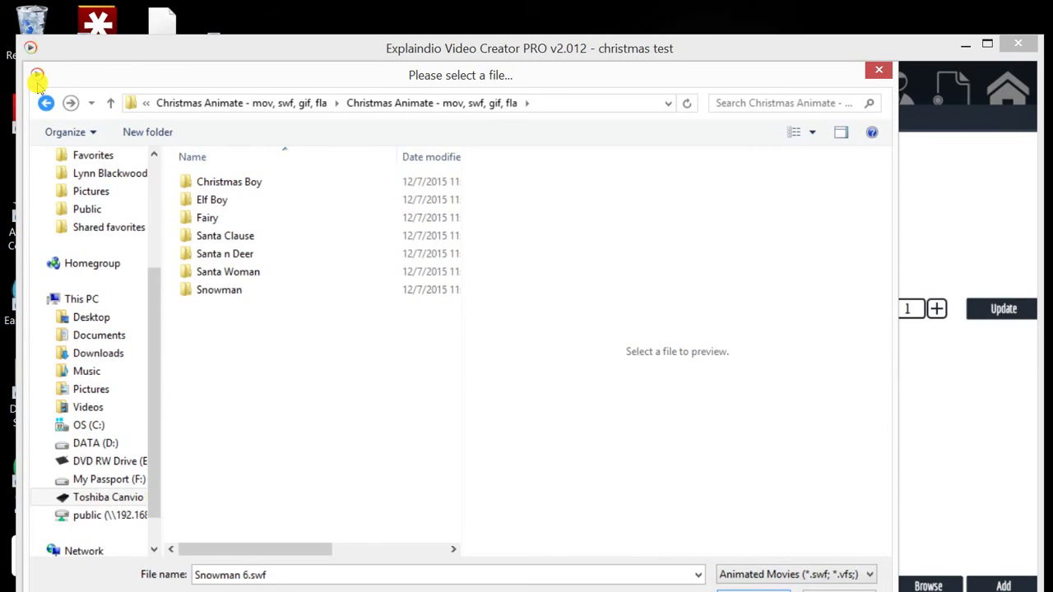
Step: Open the christmas assetts folder on My Passport (F:) and check its christmas backgrounds subfolder
{"action": "left_click", "coordinate": [103, 479]}
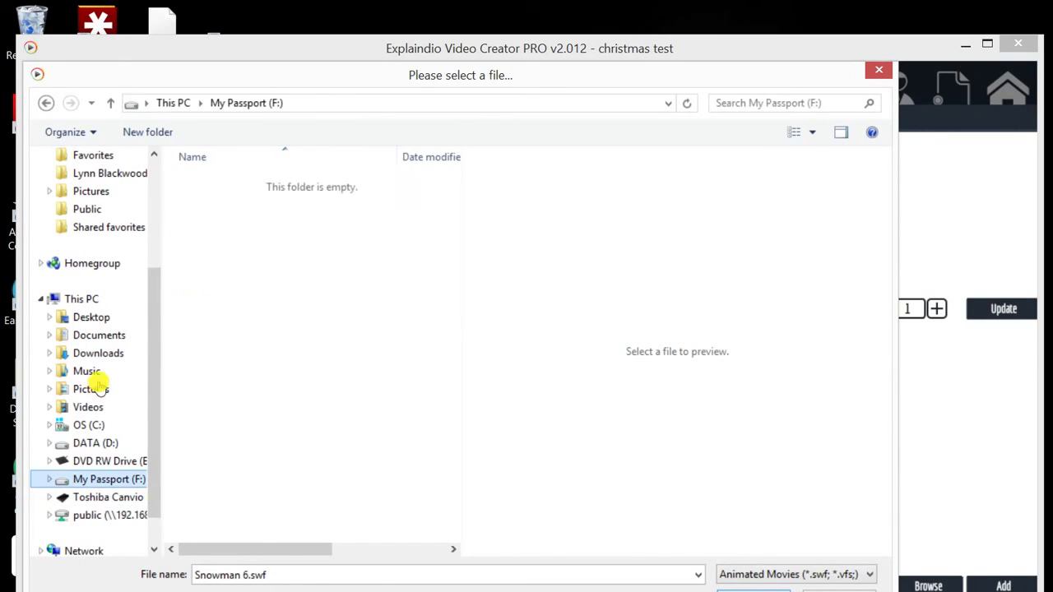
{"action": "scroll", "coordinate": [362, 164], "scroll_direction": "down", "scroll_amount": 1}
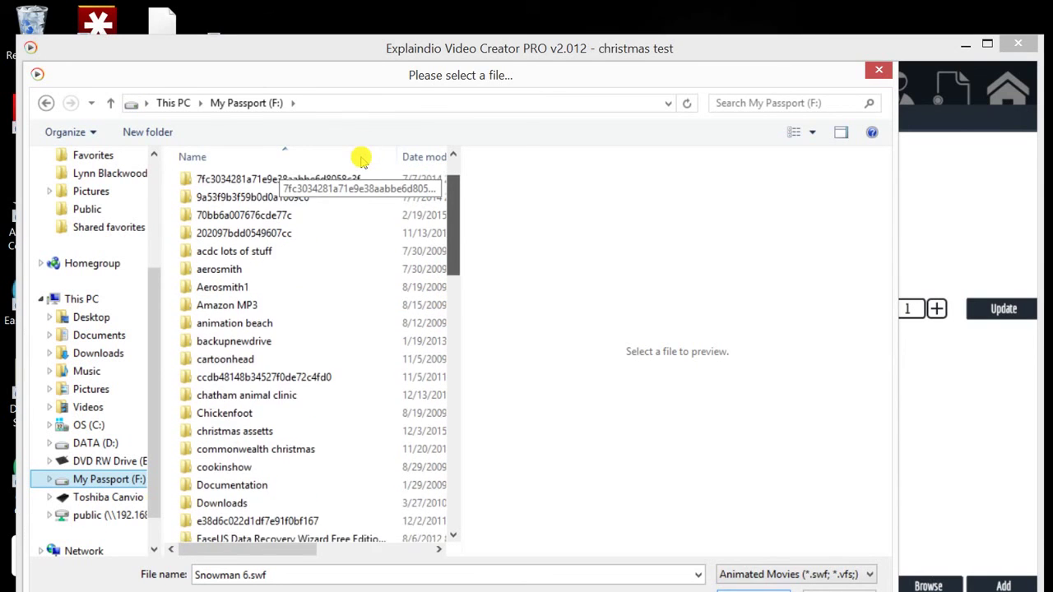
{"action": "scroll", "coordinate": [362, 164], "scroll_direction": "down", "scroll_amount": 1}
{"action": "double_click", "coordinate": [235, 393]}
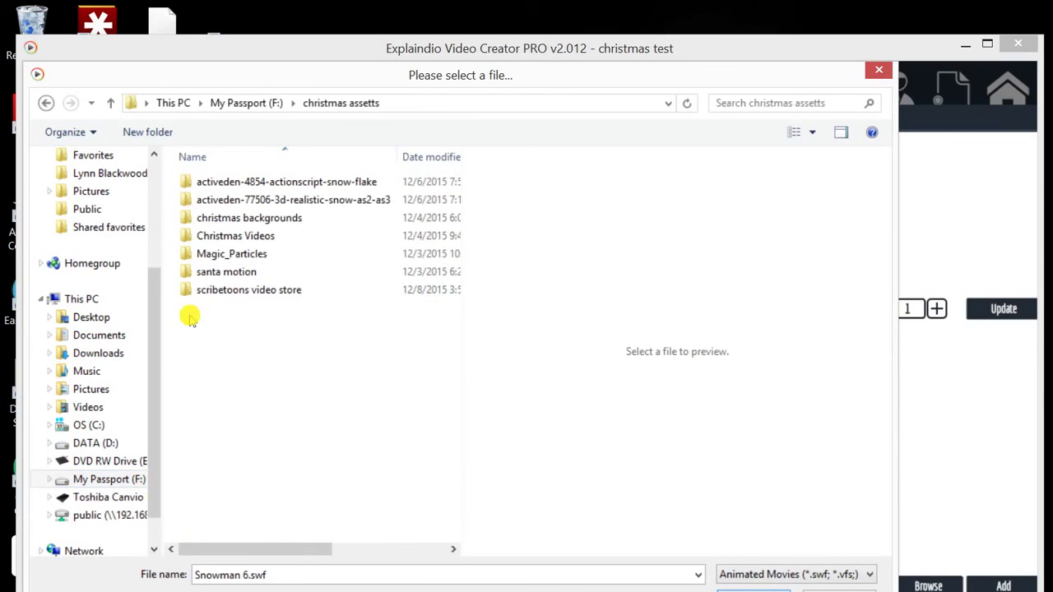
{"action": "left_click", "coordinate": [249, 218]}
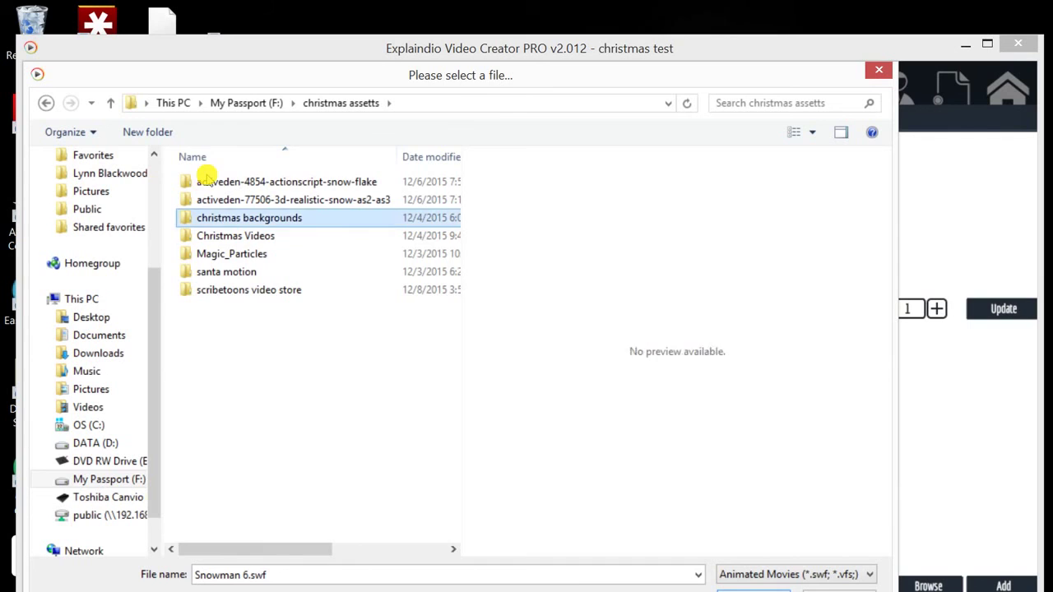
{"action": "key", "text": "Return"}
{"action": "left_click", "coordinate": [42, 98]}
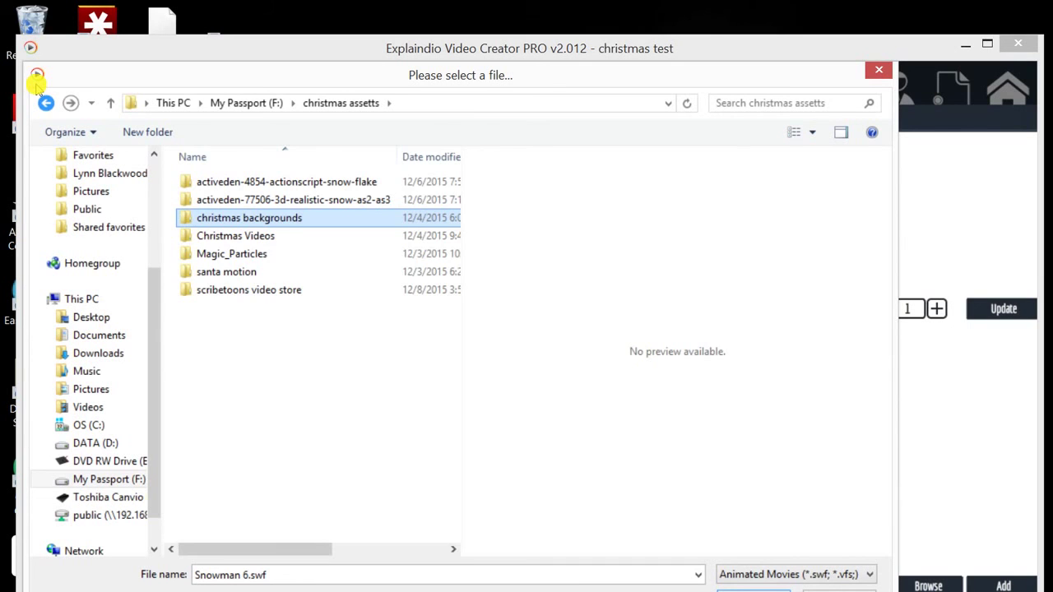
Step: Insert blinking christmas tree.swf from the christmas props folder, inside santa motion's christmas backgrounds folder, as a new slide
{"action": "double_click", "coordinate": [227, 271]}
{"action": "double_click", "coordinate": [353, 206]}
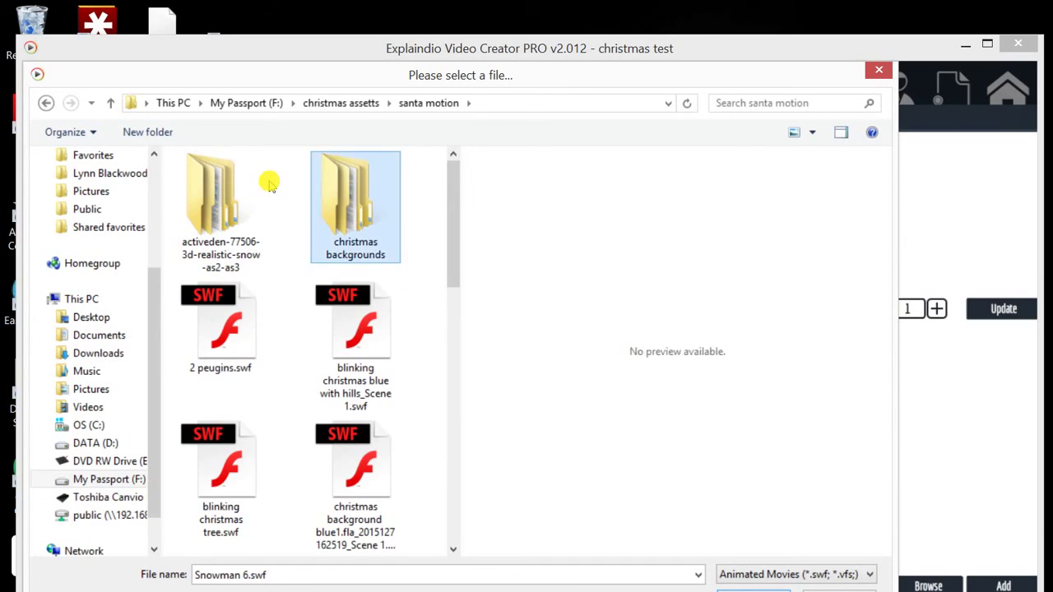
{"action": "double_click", "coordinate": [189, 181]}
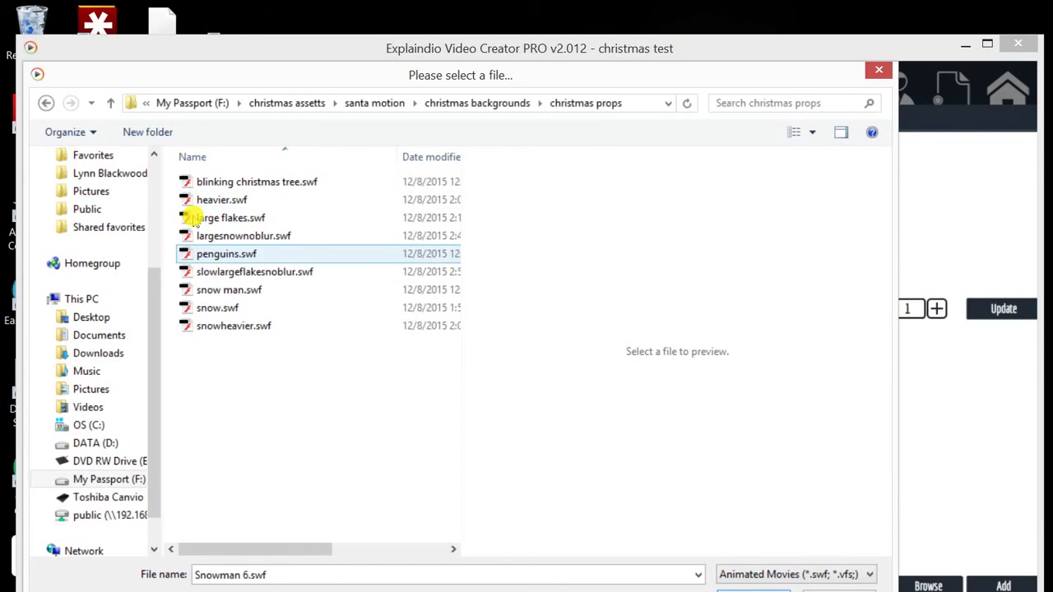
{"action": "key", "text": "b"}
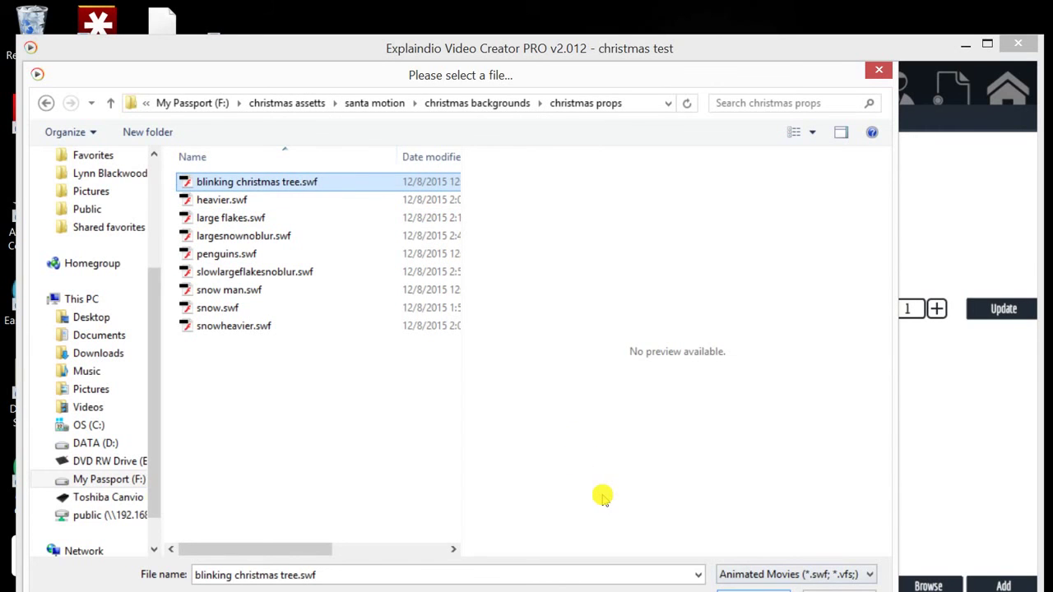
{"action": "key", "text": "Return"}
{"action": "key", "text": "Return"}
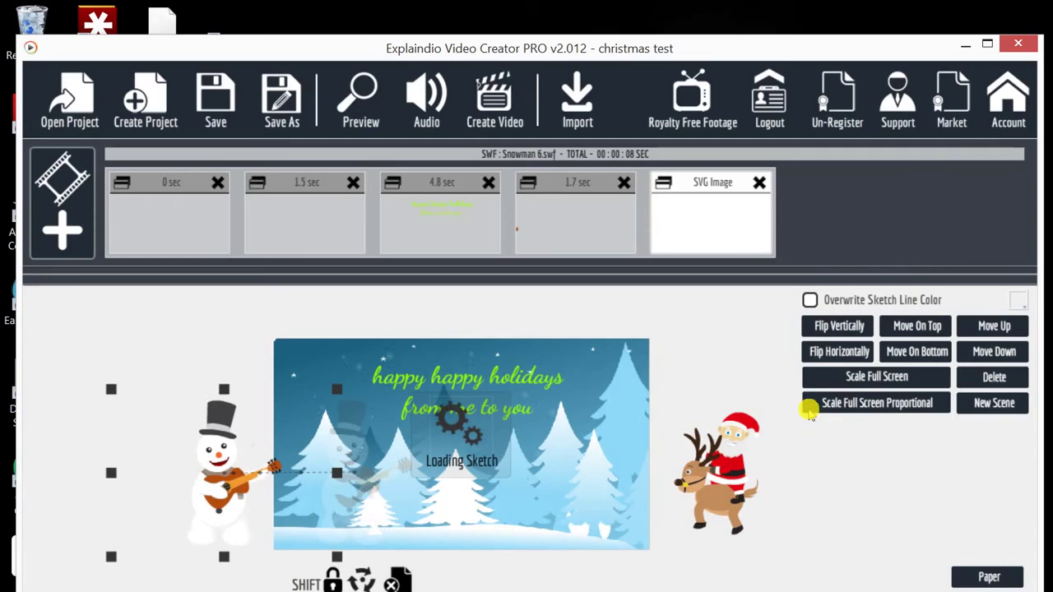
Step: Enlarge the blinking Christmas tree, place it in the scene's lower right, and close the canvas
{"action": "left_click_drag", "start_coordinate": [380, 377], "coordinate": [483, 411]}
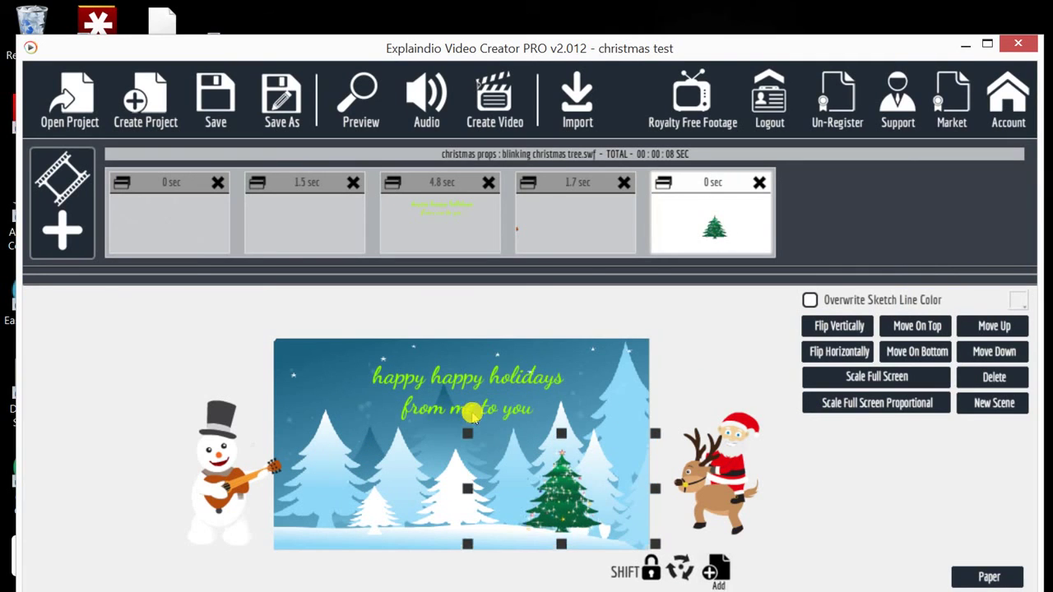
{"action": "left_click_drag", "start_coordinate": [533, 338], "coordinate": [594, 250]}
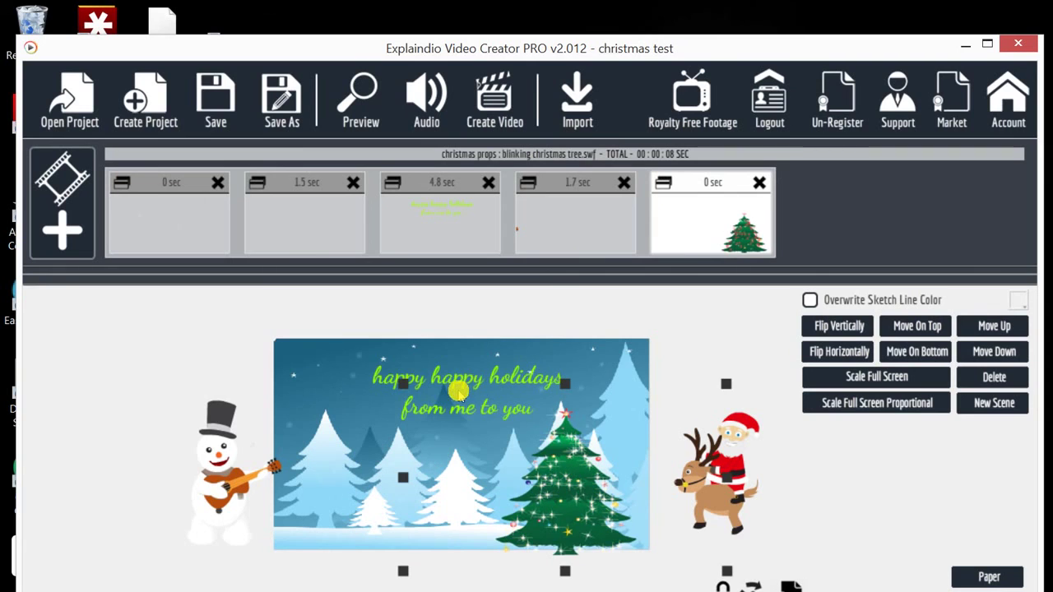
{"action": "mouse_move", "coordinate": [458, 390]}
{"action": "left_mouse_down"}
{"action": "mouse_move", "coordinate": [484, 376]}
{"action": "mouse_move", "coordinate": [467, 385]}
{"action": "left_mouse_up"}
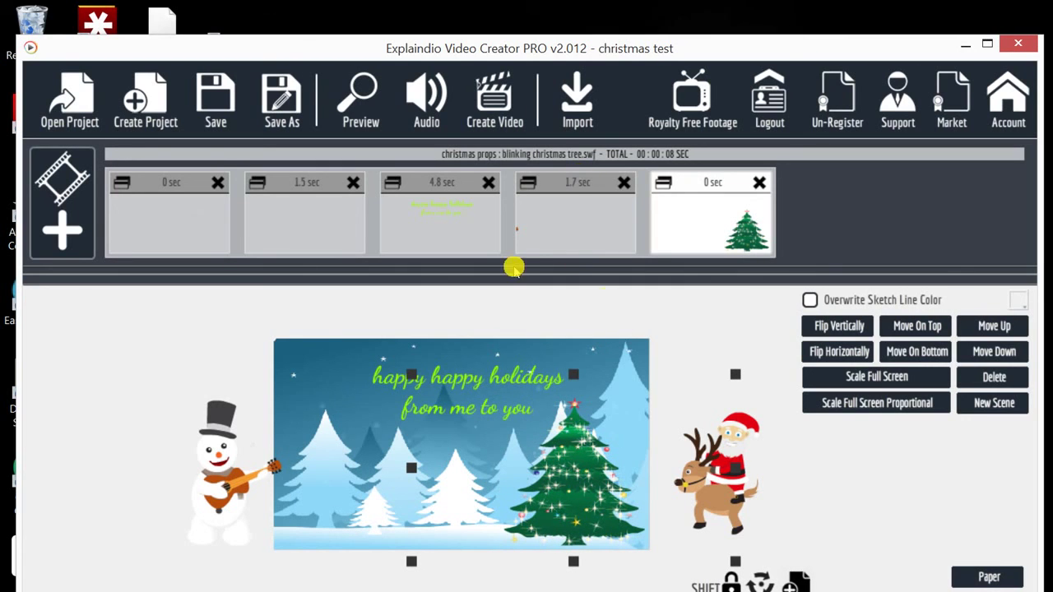
{"action": "double_click", "coordinate": [724, 507]}
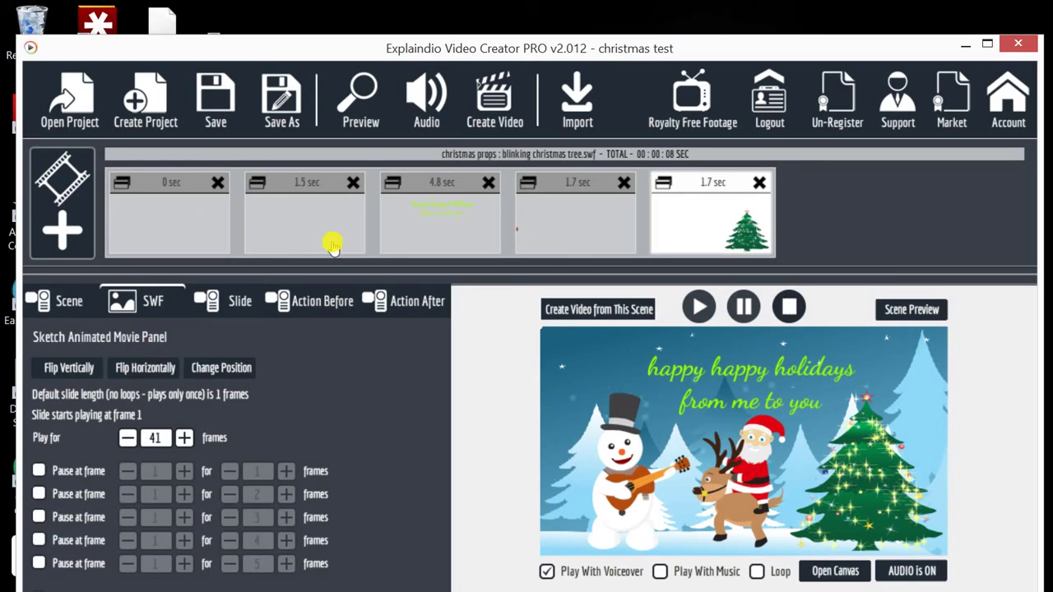
Step: Extend the Christmas tree slide to 4.8 seconds and preview the whole project
{"action": "left_click", "coordinate": [403, 301]}
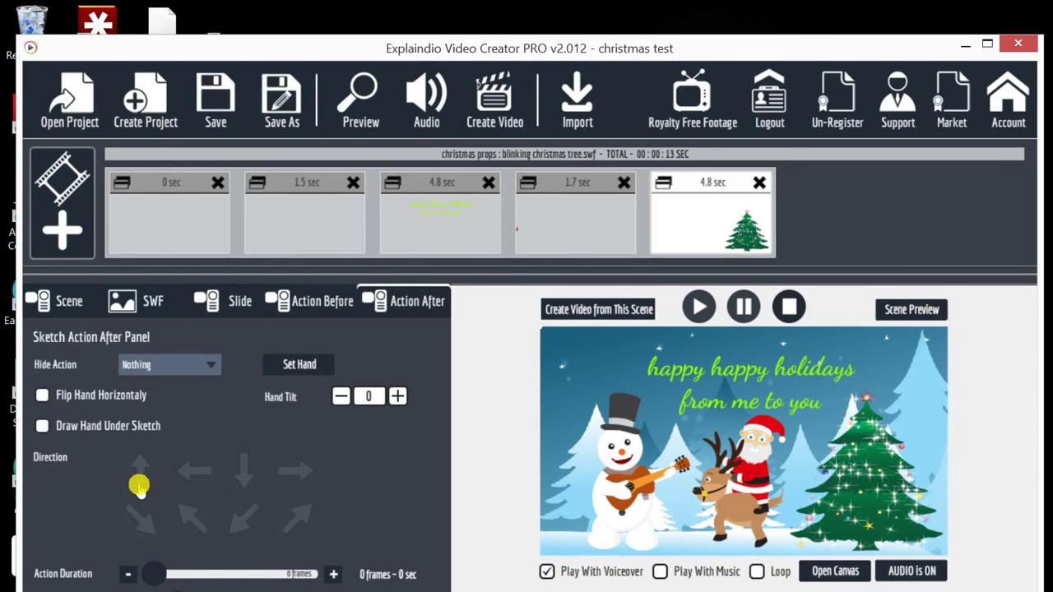
{"action": "left_click", "coordinate": [359, 97]}
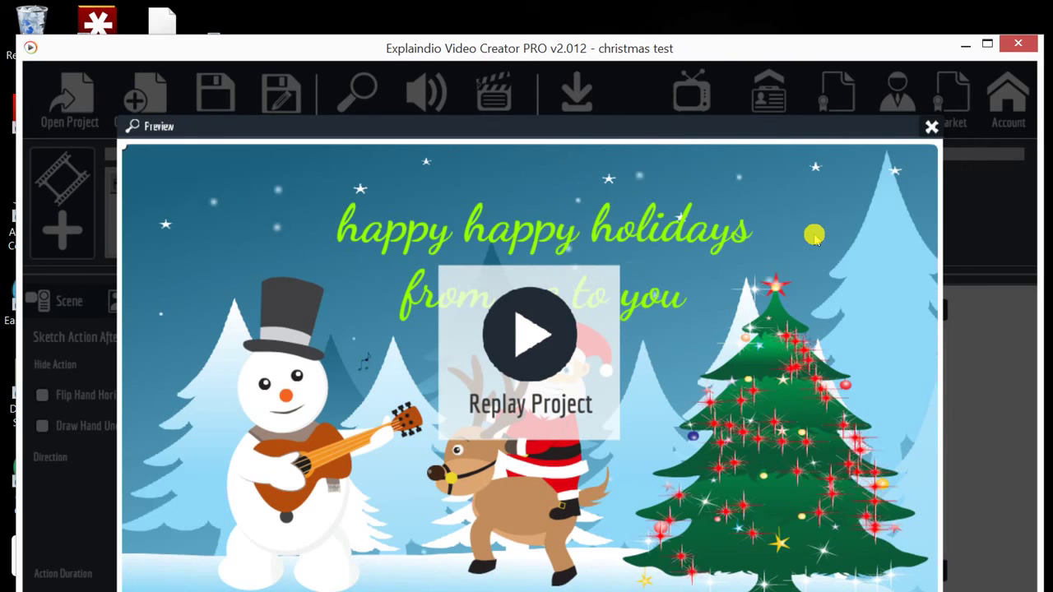
{"action": "left_click", "coordinate": [749, 102]}
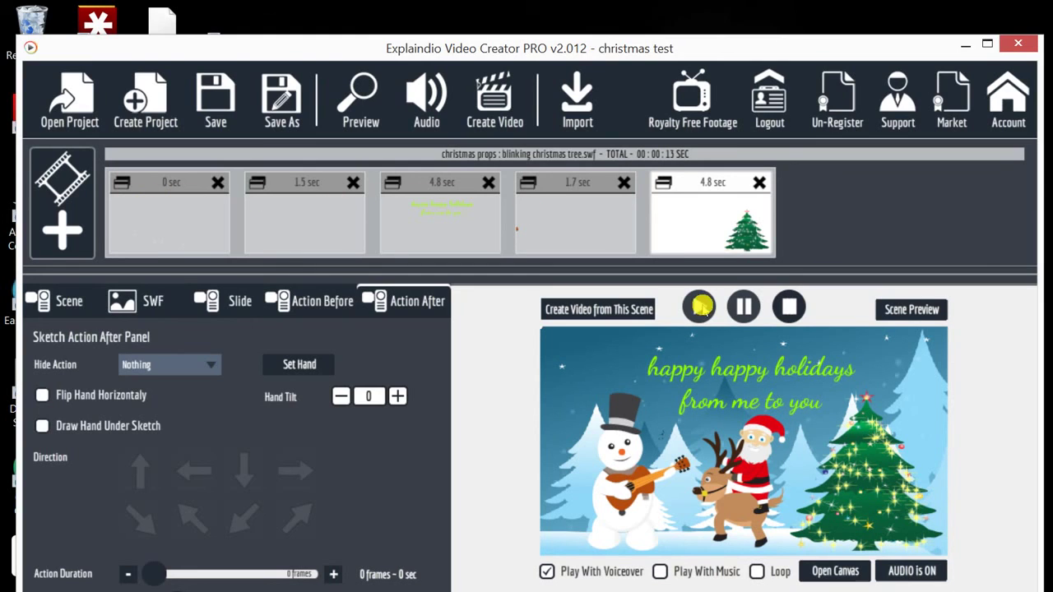
Step: Set the scene background to blue background with snow hills.swf from the christmas backgrounds swf folder and preview the project
{"action": "left_click", "coordinate": [49, 246]}
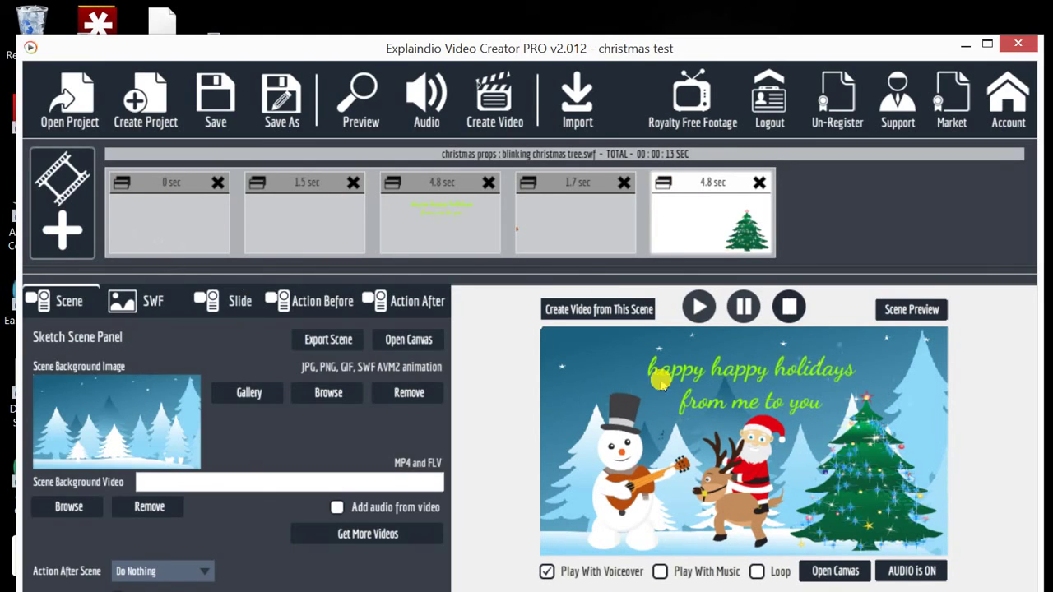
{"action": "left_click", "coordinate": [327, 390]}
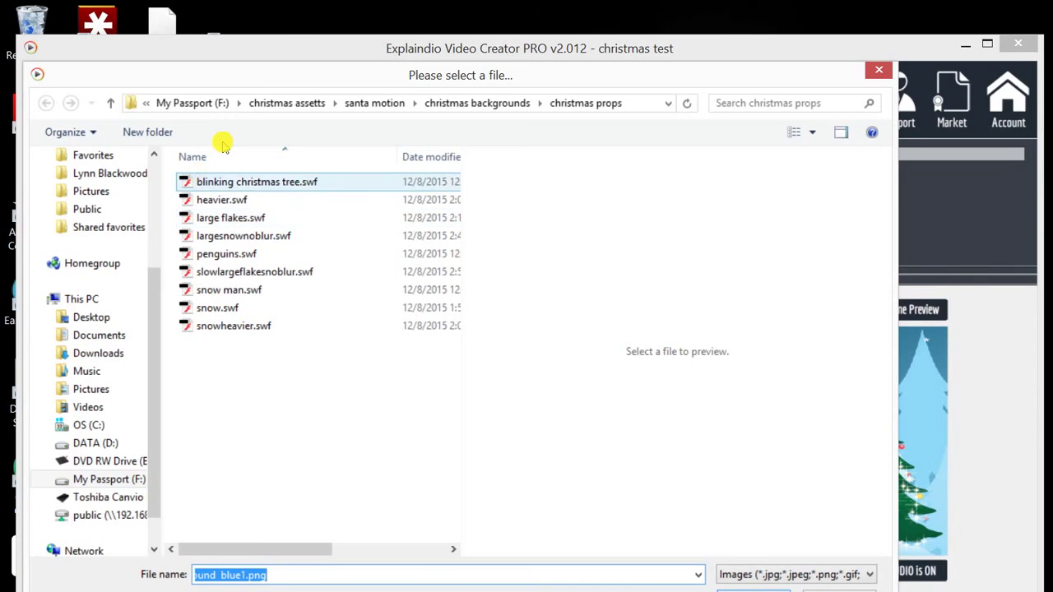
{"action": "left_click", "coordinate": [349, 103]}
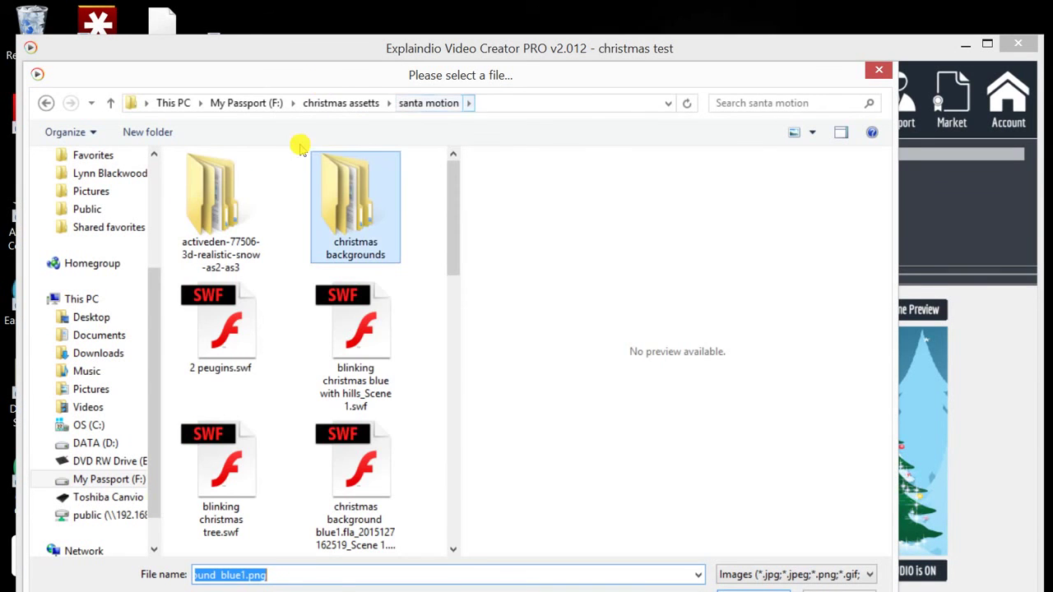
{"action": "double_click", "coordinate": [355, 207]}
{"action": "double_click", "coordinate": [207, 253]}
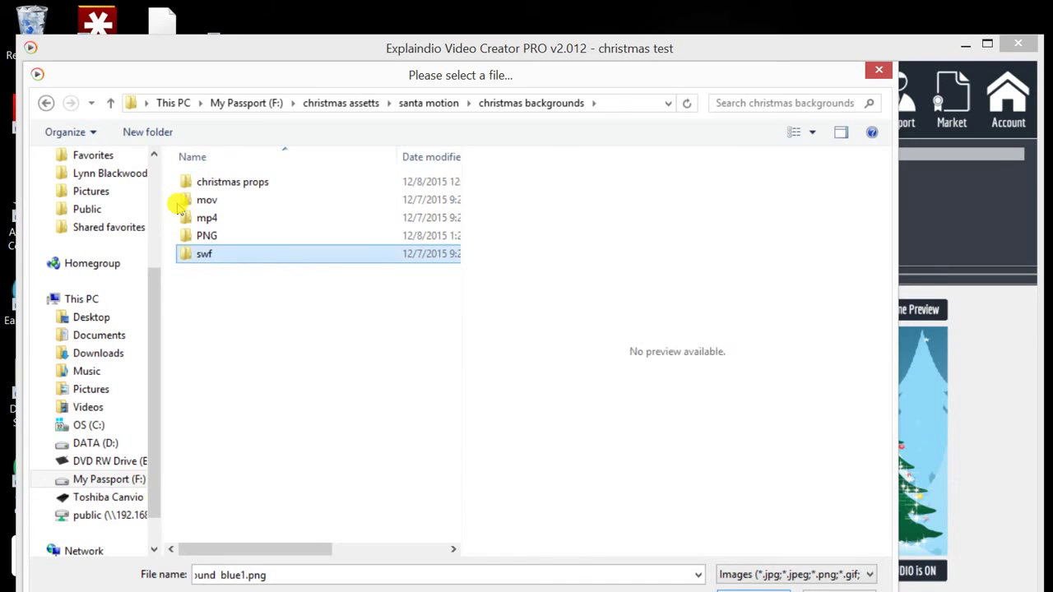
{"action": "left_click", "coordinate": [191, 180]}
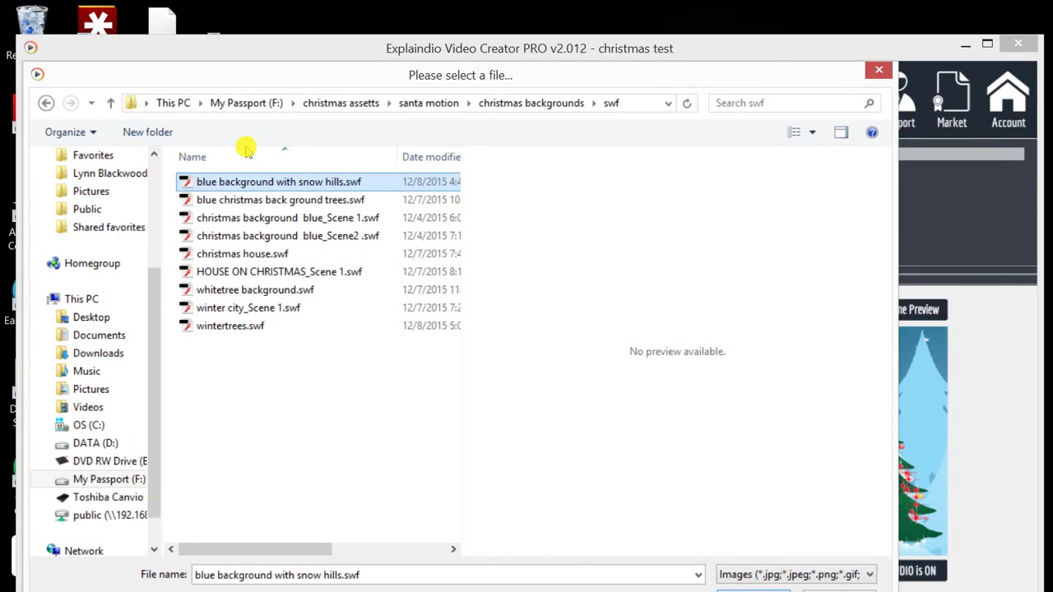
{"action": "key", "text": "Return"}
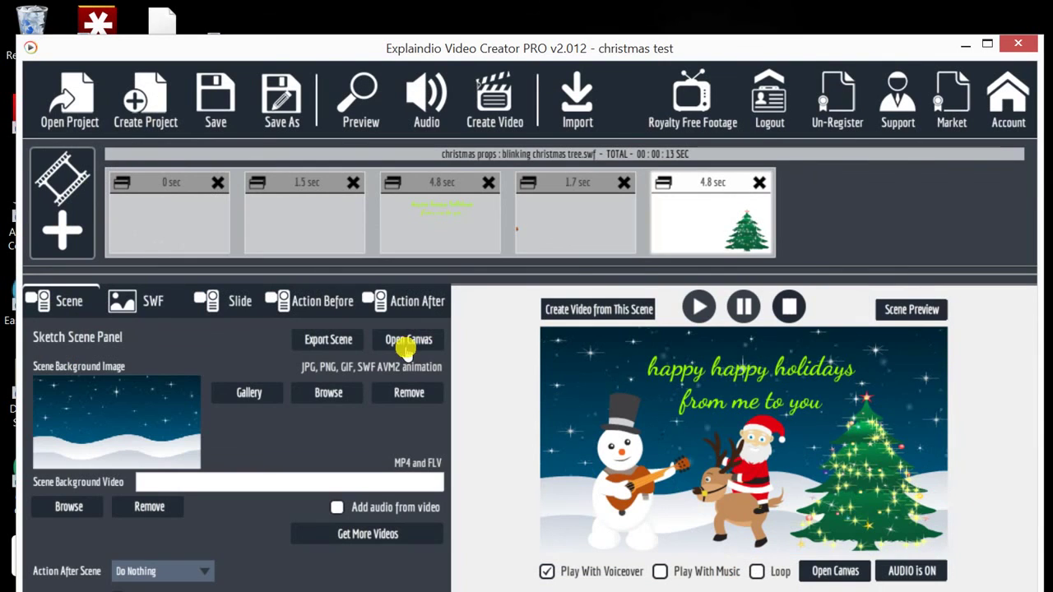
{"action": "left_click", "coordinate": [357, 128]}
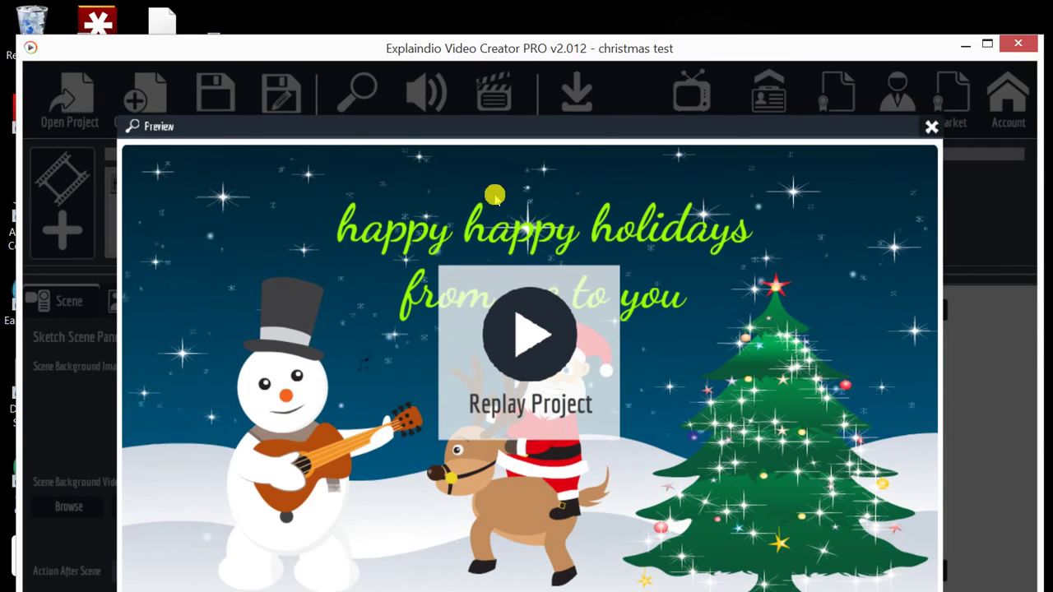
{"action": "left_click", "coordinate": [734, 100]}
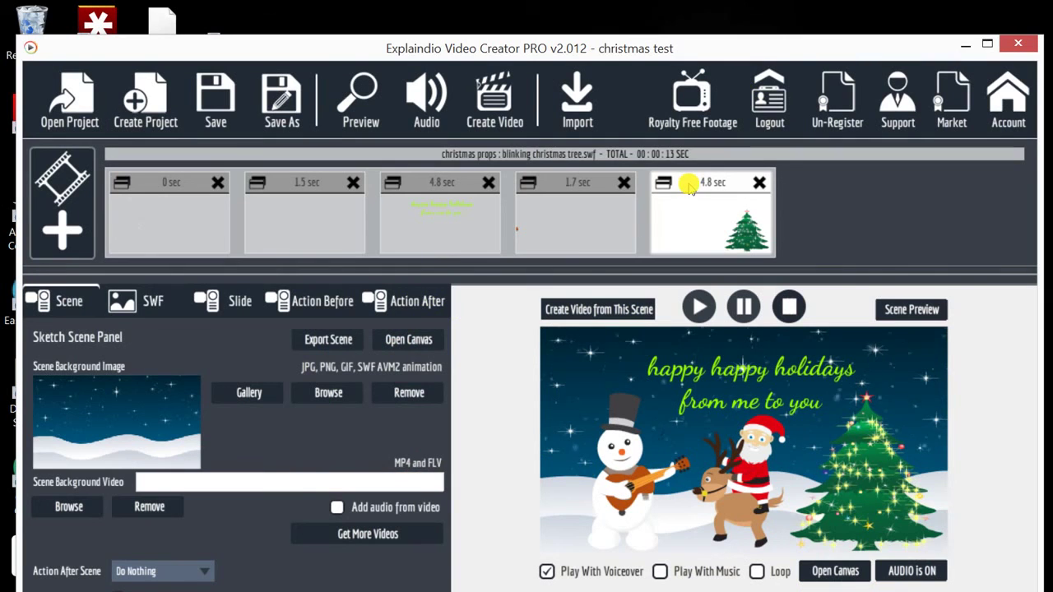